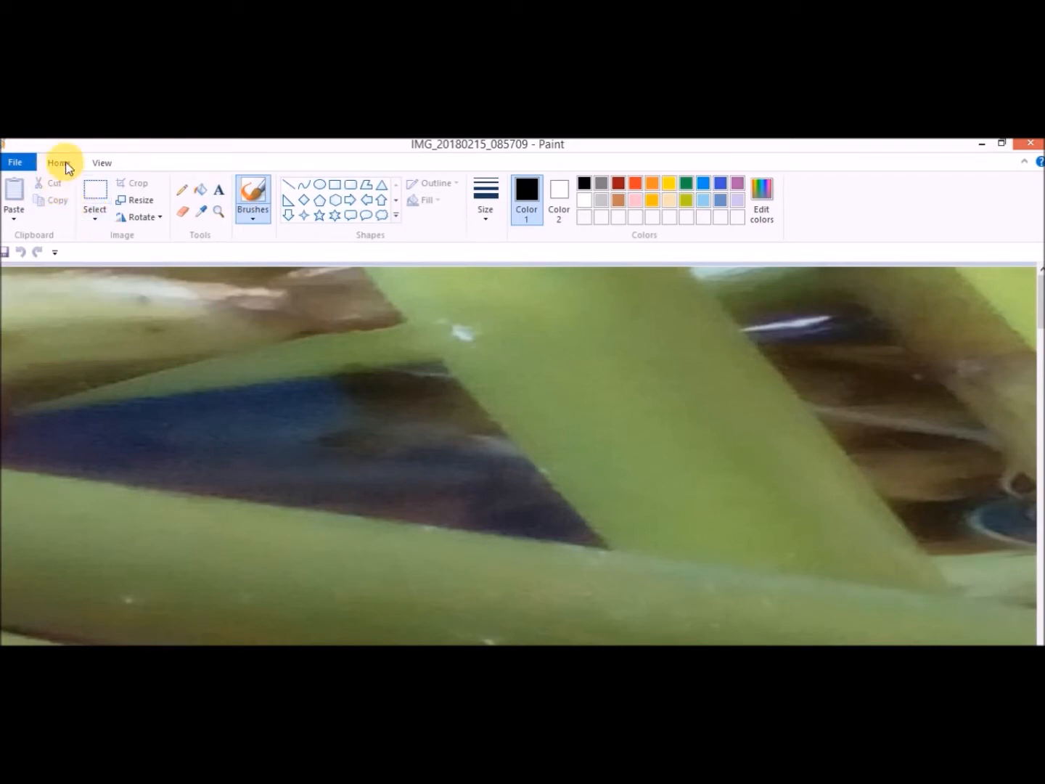
Step: Zoom out on the IMG_20180215_085709 photo until the whole picture fits in the window
click(101, 164)
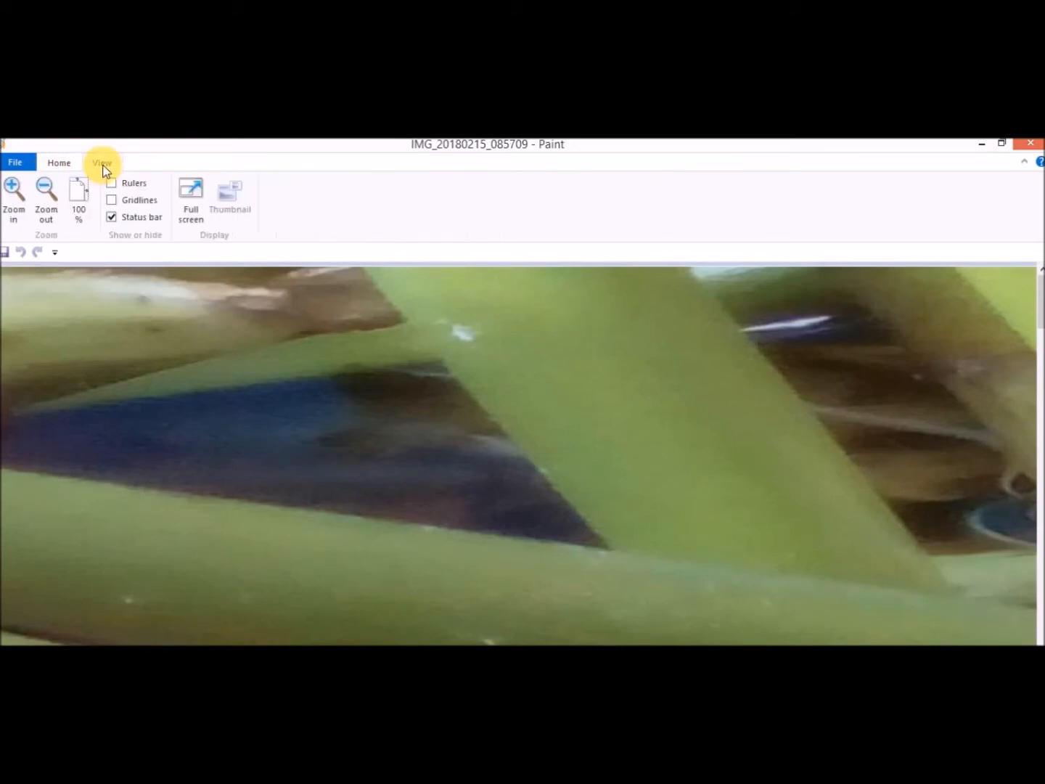
click(53, 218)
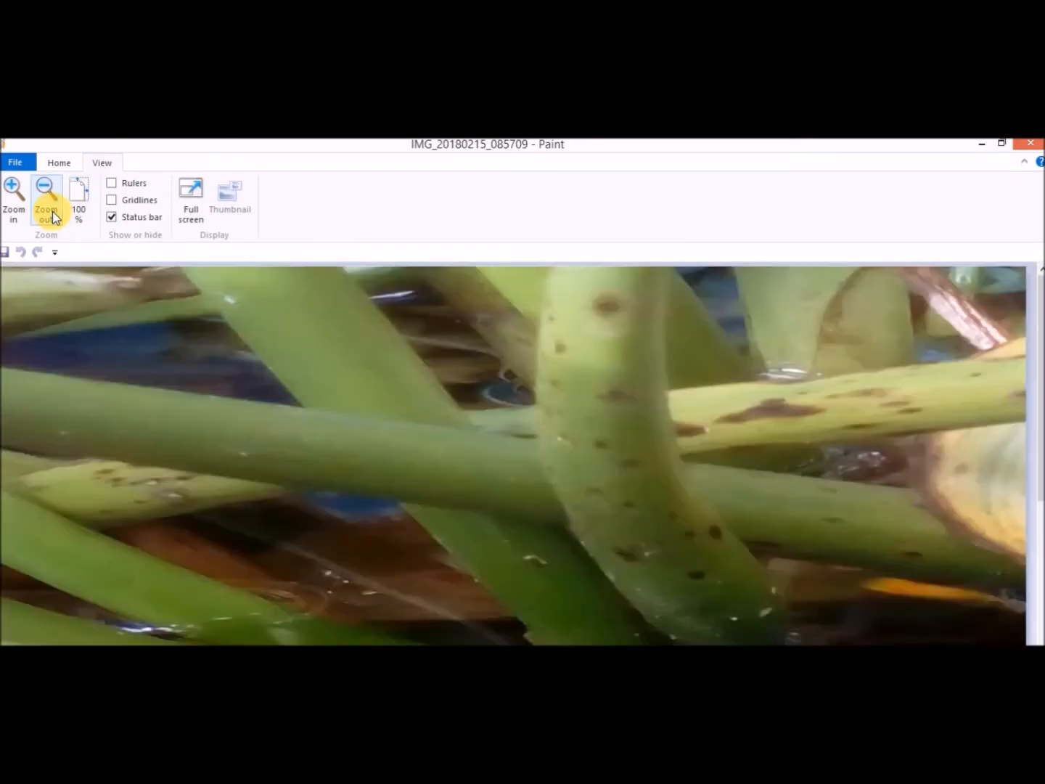
click(53, 218)
click(53, 217)
click(53, 216)
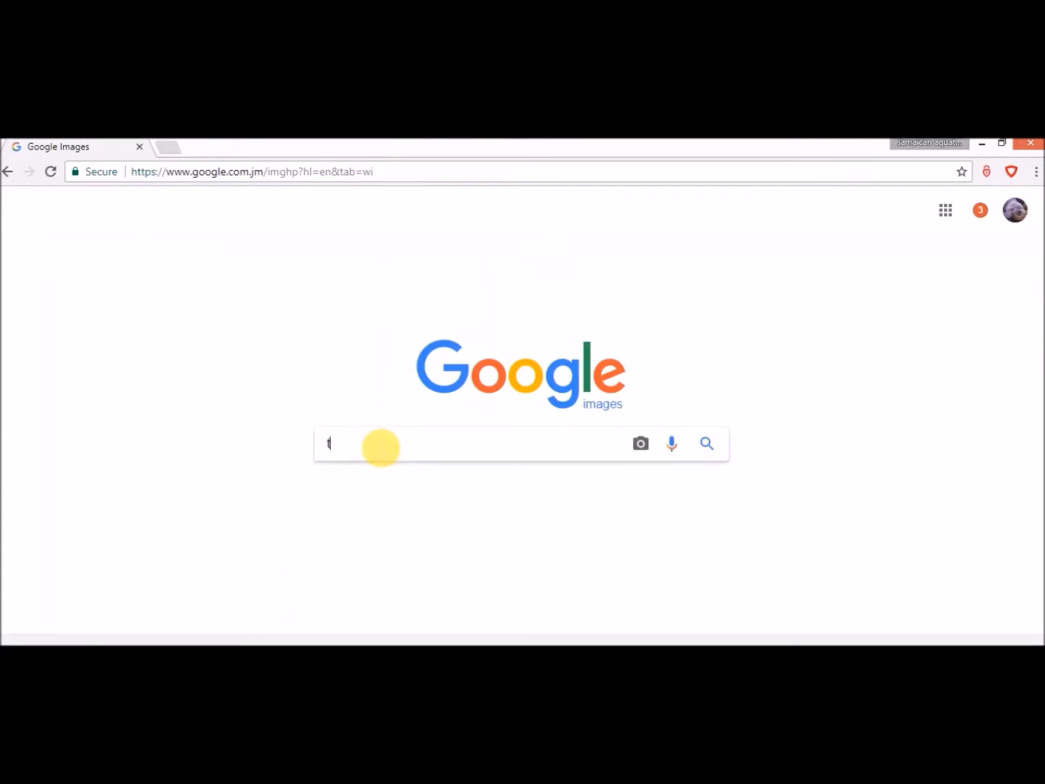
Step: Search Google Images for "transparent backgrounds with frogs" and browse the results for a suitable frog picture
text(ransparent )
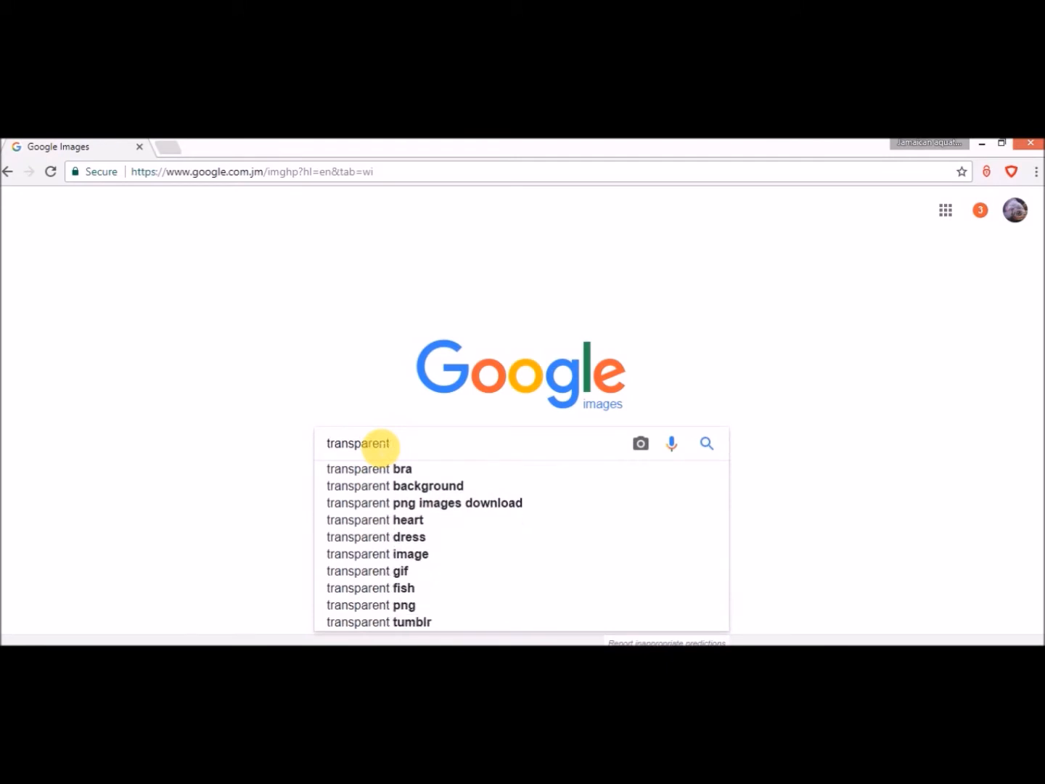
text(back)
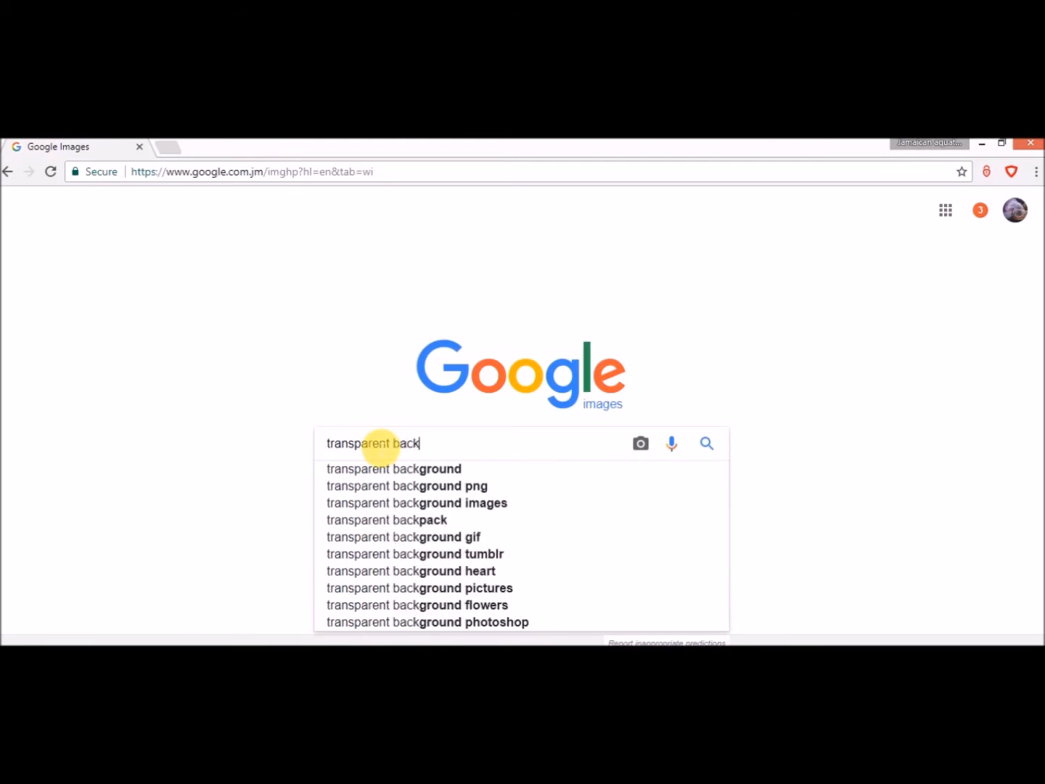
text(gro)
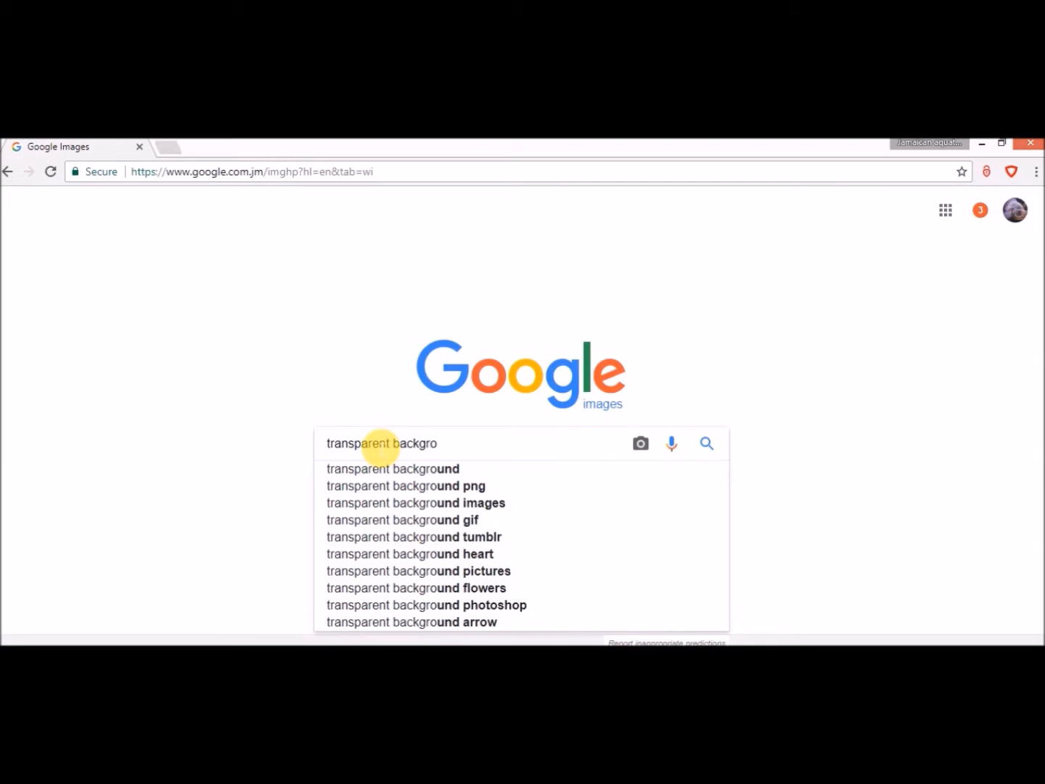
text(unds with frogs)
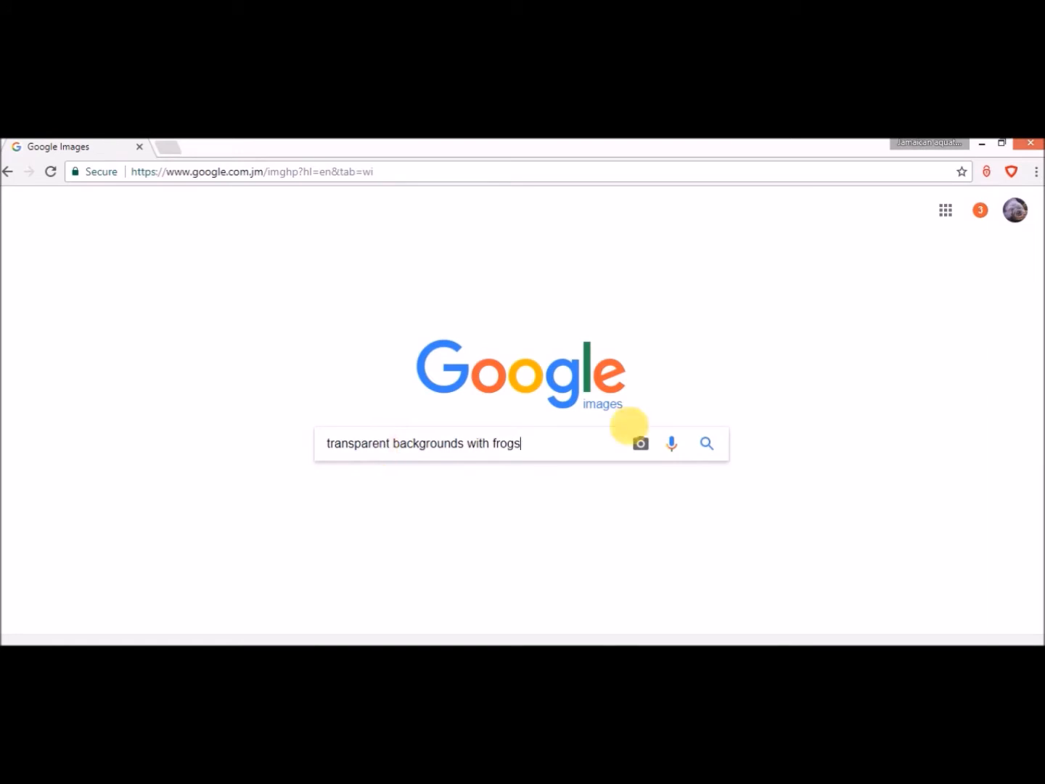
click(707, 443)
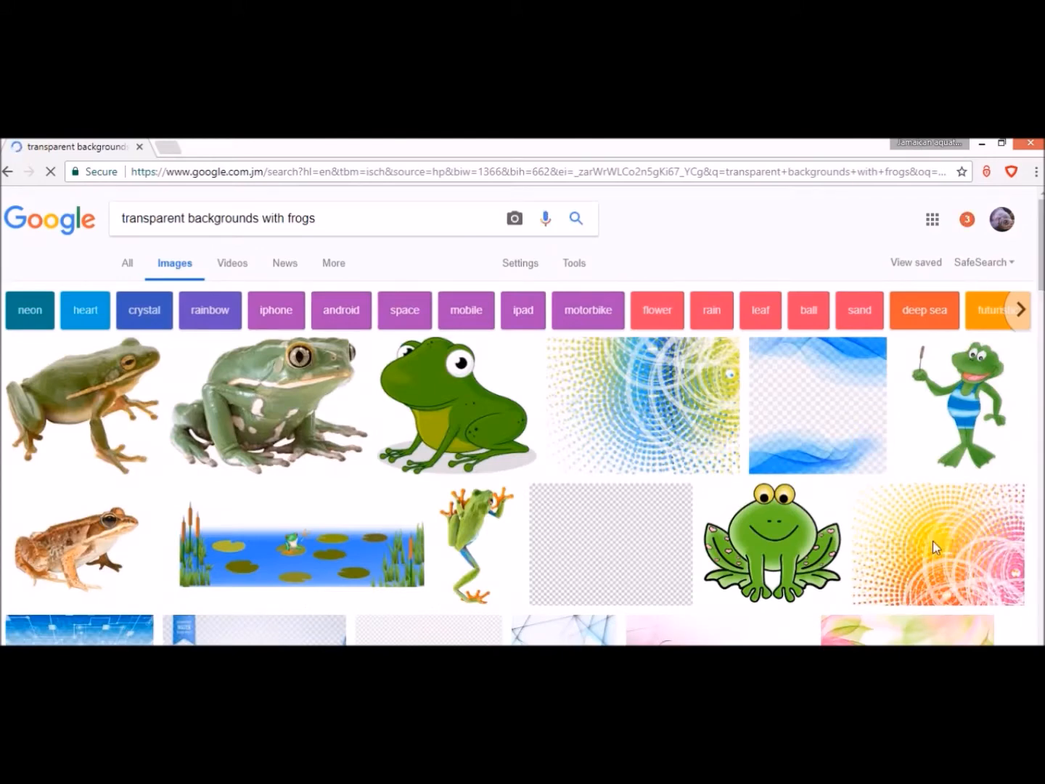
click(1041, 462)
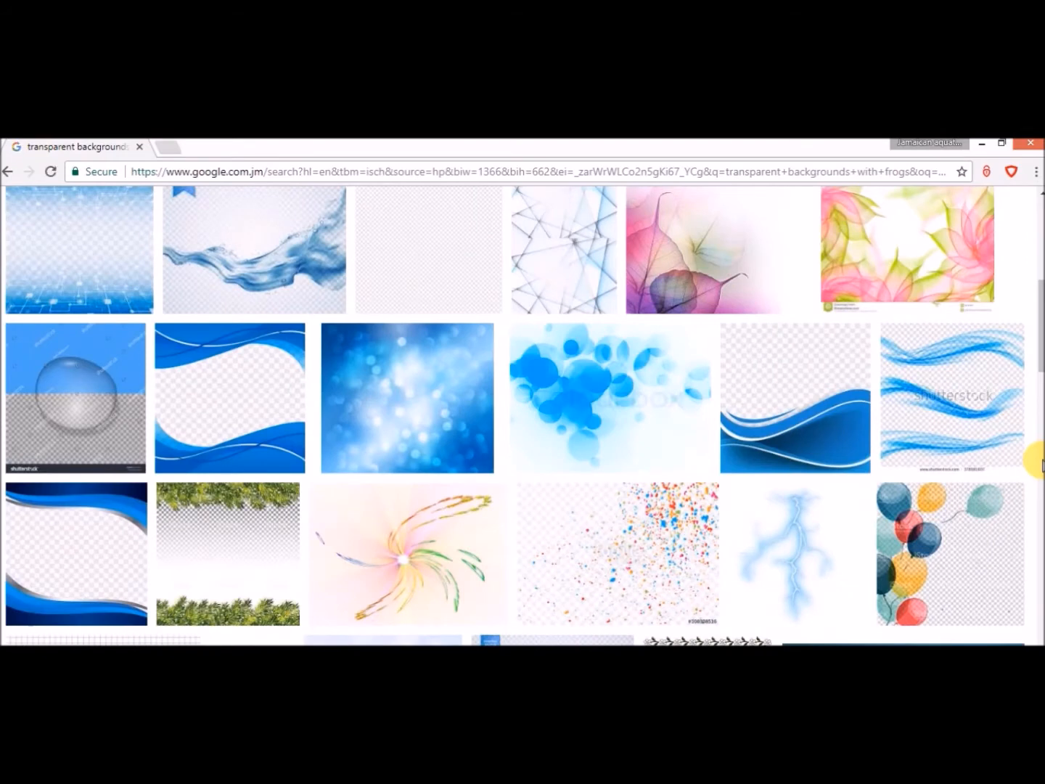
click(1043, 465)
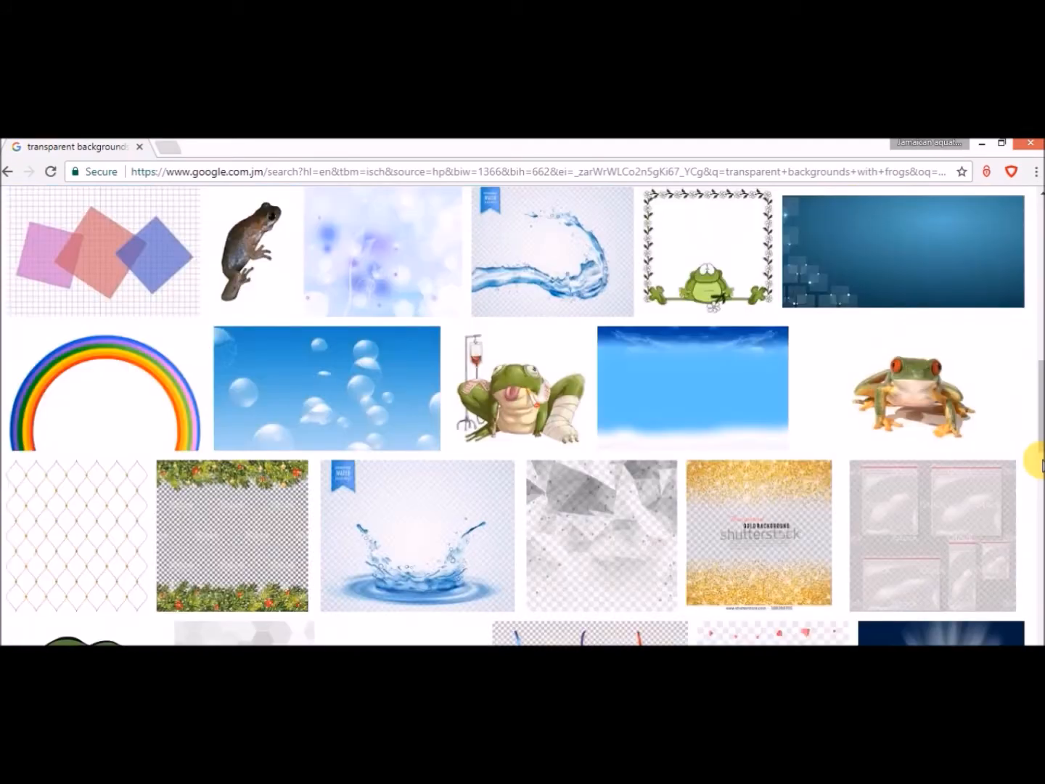
click(1042, 462)
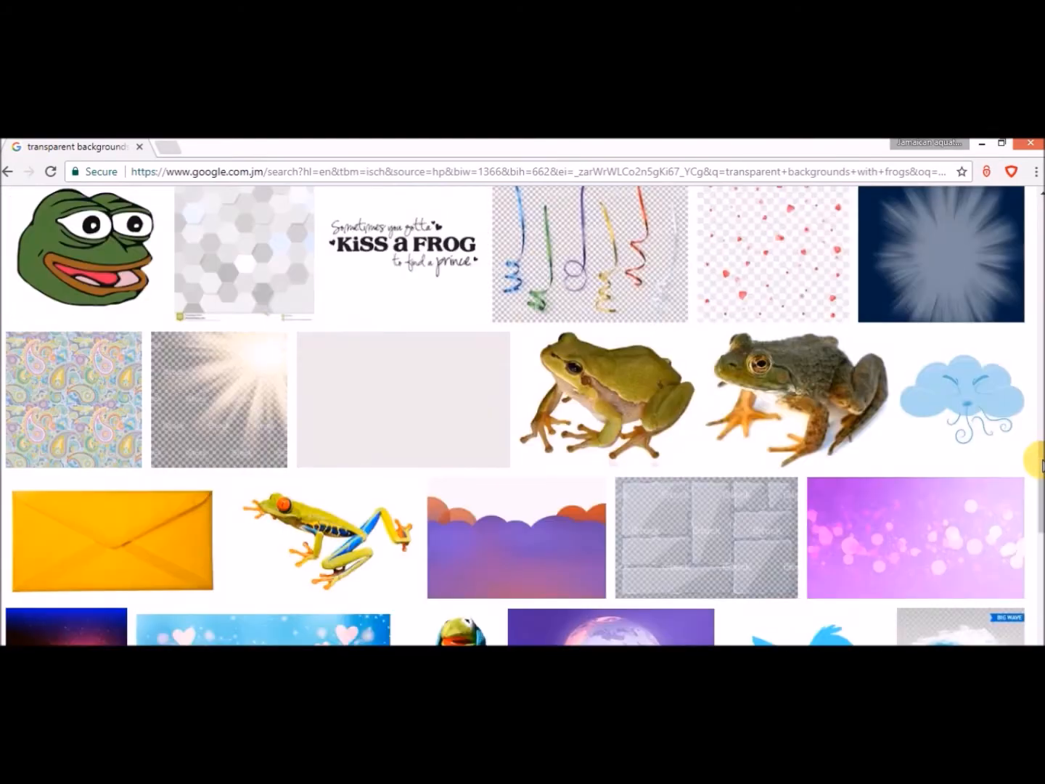
drag(1042, 465, 1040, 349)
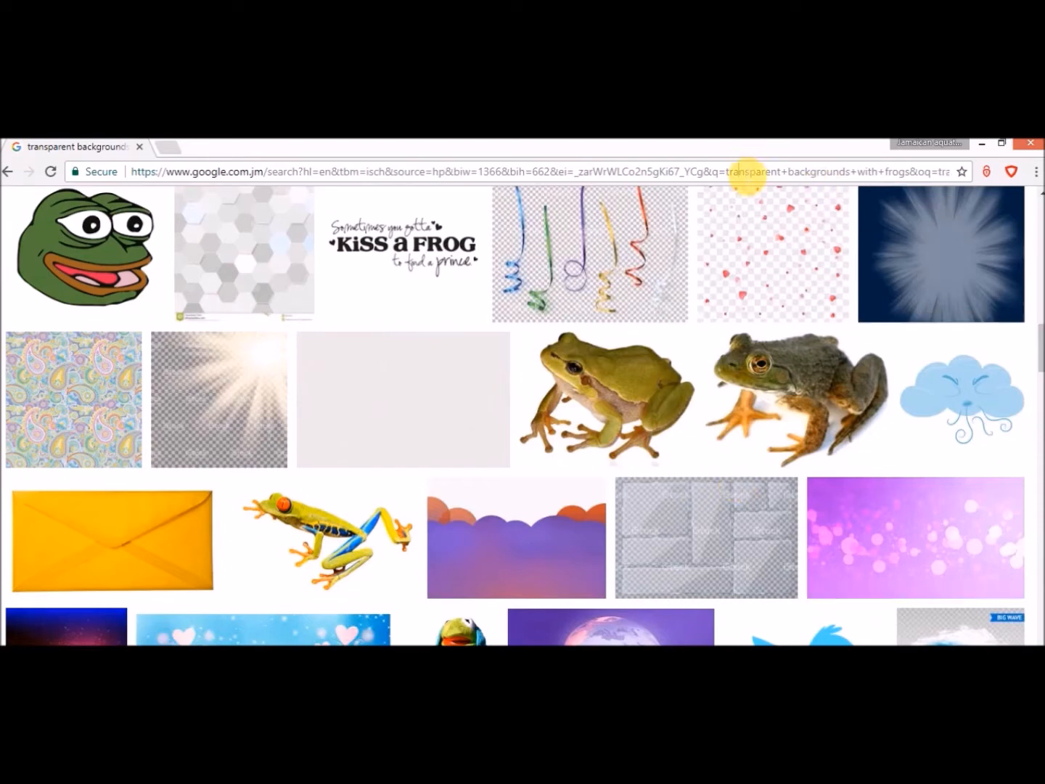
Step: Load the copied results link for "toad with transparent background" and open the preview of the Frog Transparent Background Clipart
click(742, 173)
key(ctrl+v)
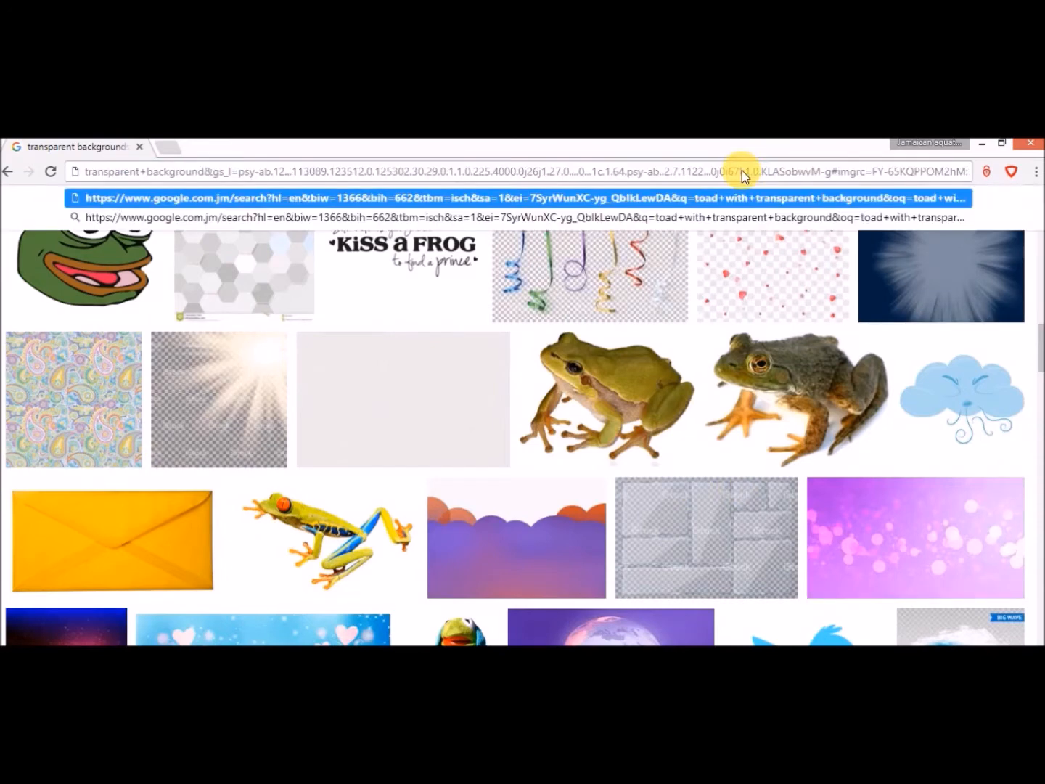
key(Return)
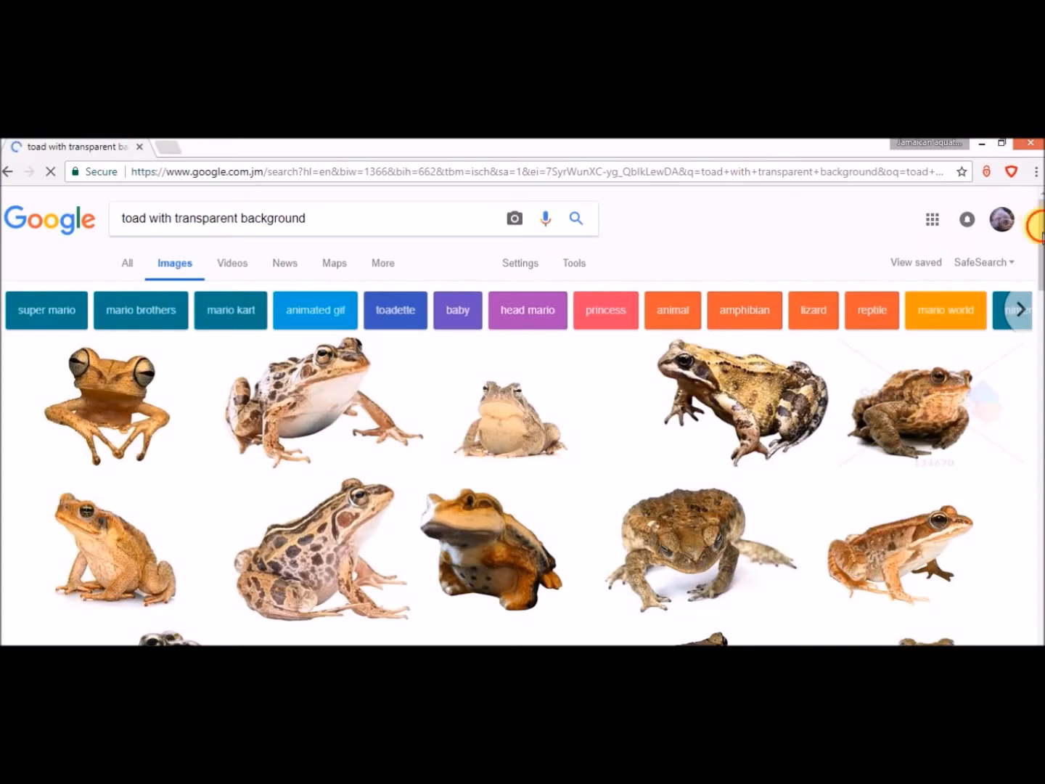
scroll(1022, 310, down, 5)
scroll(1020, 341, down, 4)
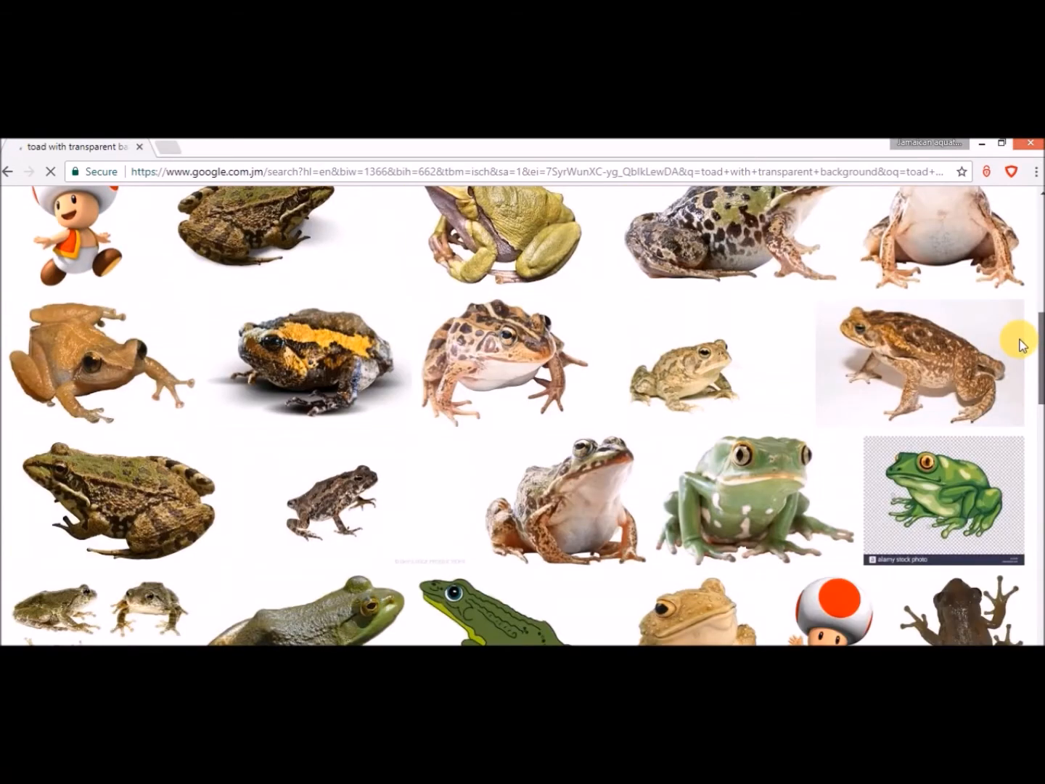
scroll(1020, 351, down, 2)
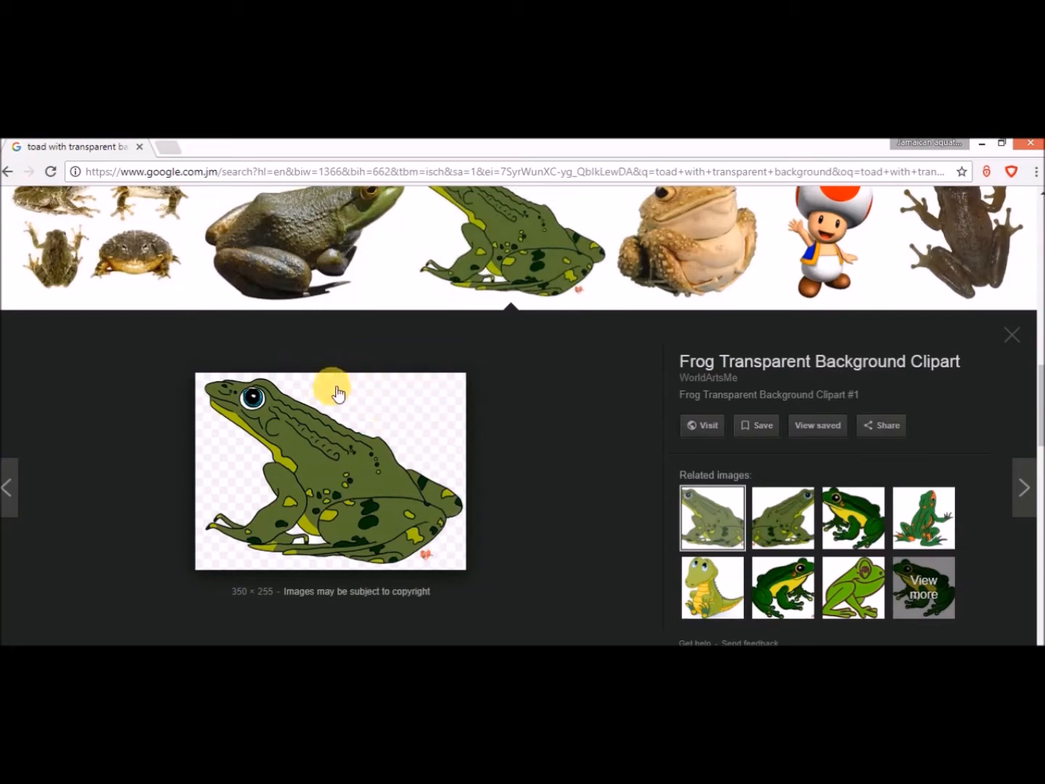
right_click(310, 459)
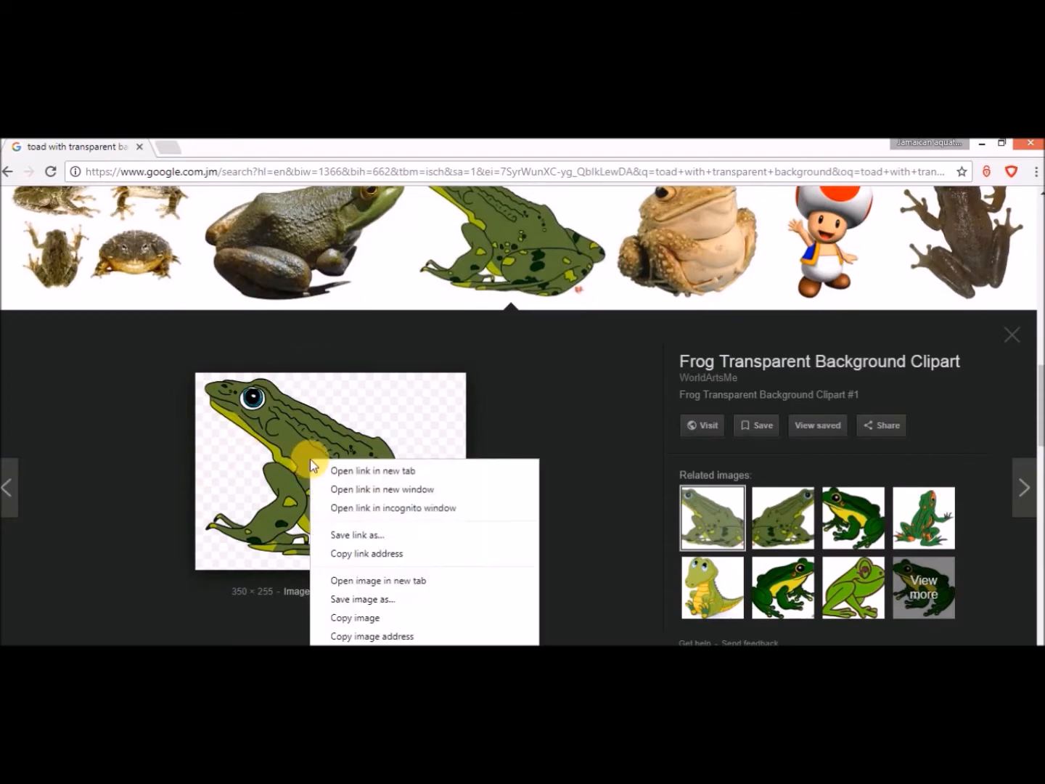
click(379, 599)
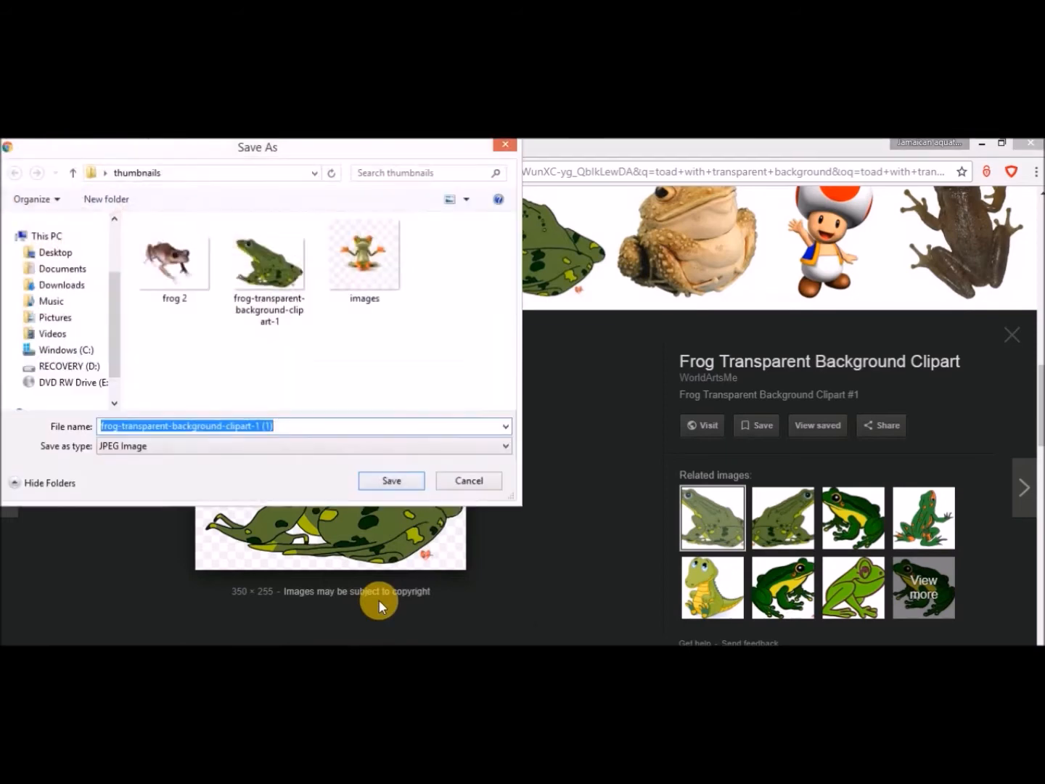
click(499, 143)
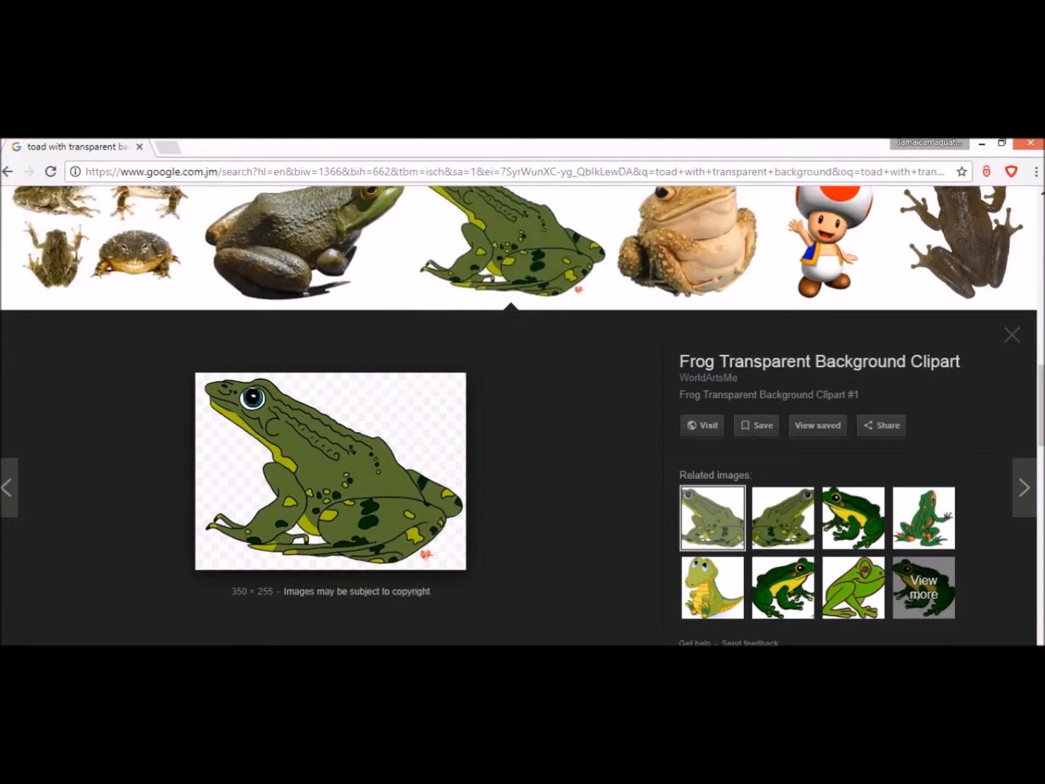
Step: Switch to Paint and open frog-transparent-background-clipart-1 from the desktop thumbnails folder in it, then hide the folder window
click(236, 706)
click(236, 664)
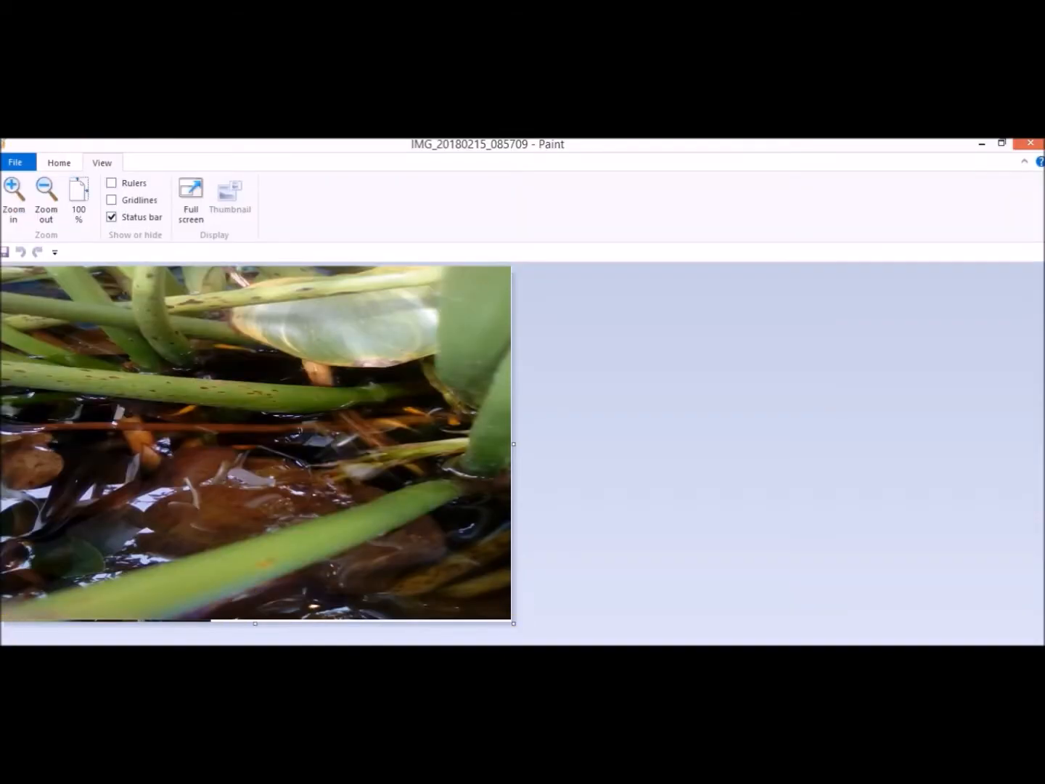
key(alt+Tab)
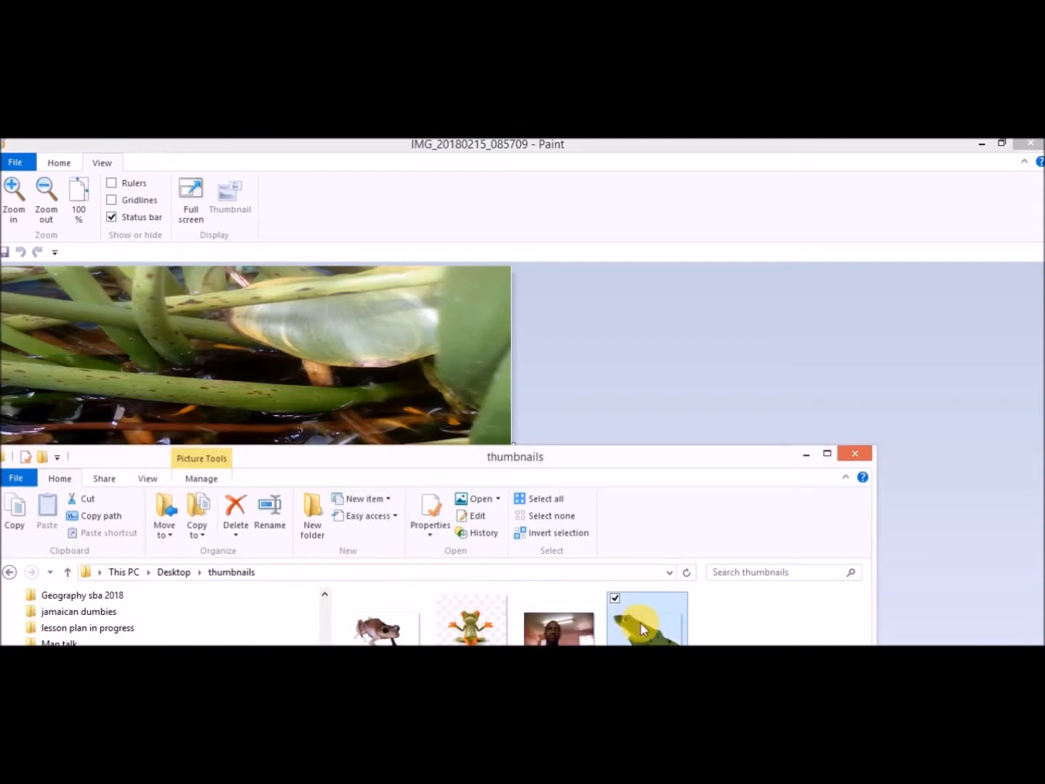
mouse_move(640, 622)
mouse_down()
mouse_move(542, 484)
mouse_move(299, 346)
mouse_up()
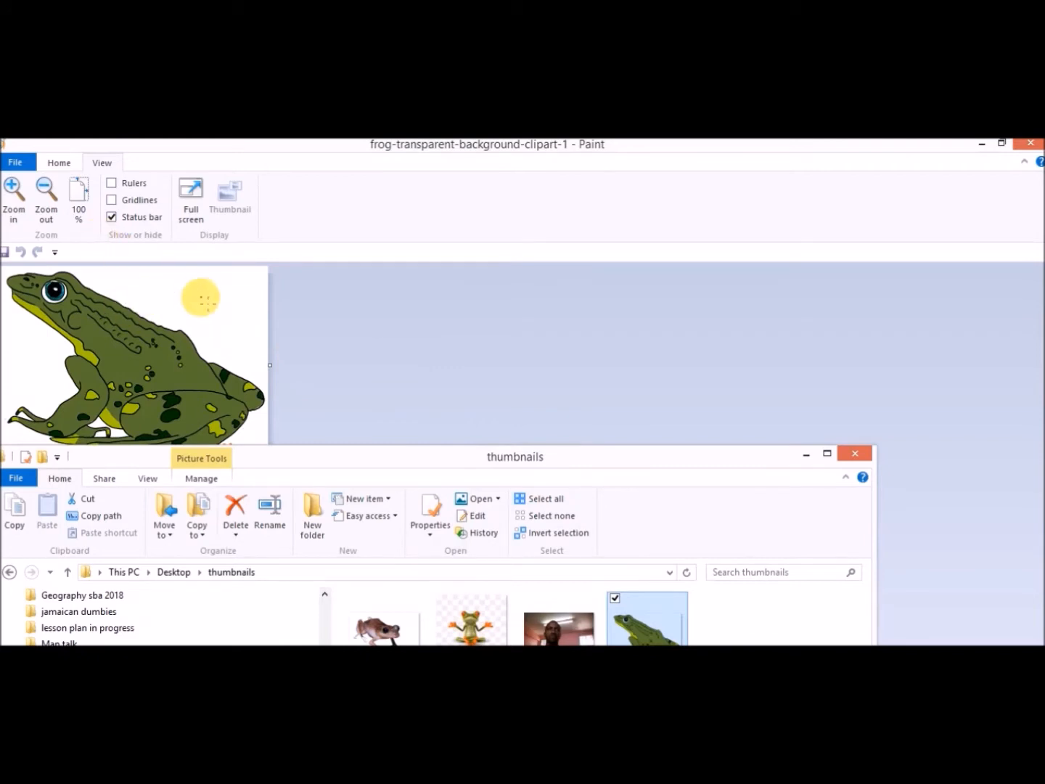
click(805, 454)
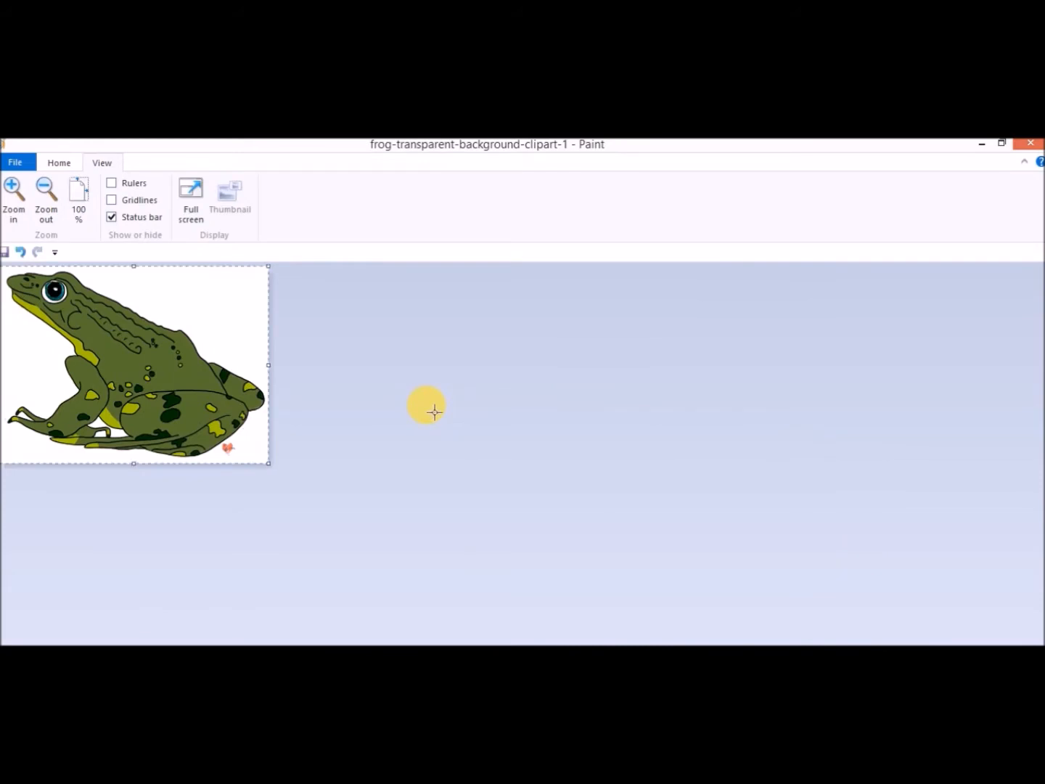
Step: Cut the whole frog picture from the canvas and reopen the IMG_20180215_085709 photo
key(Delete)
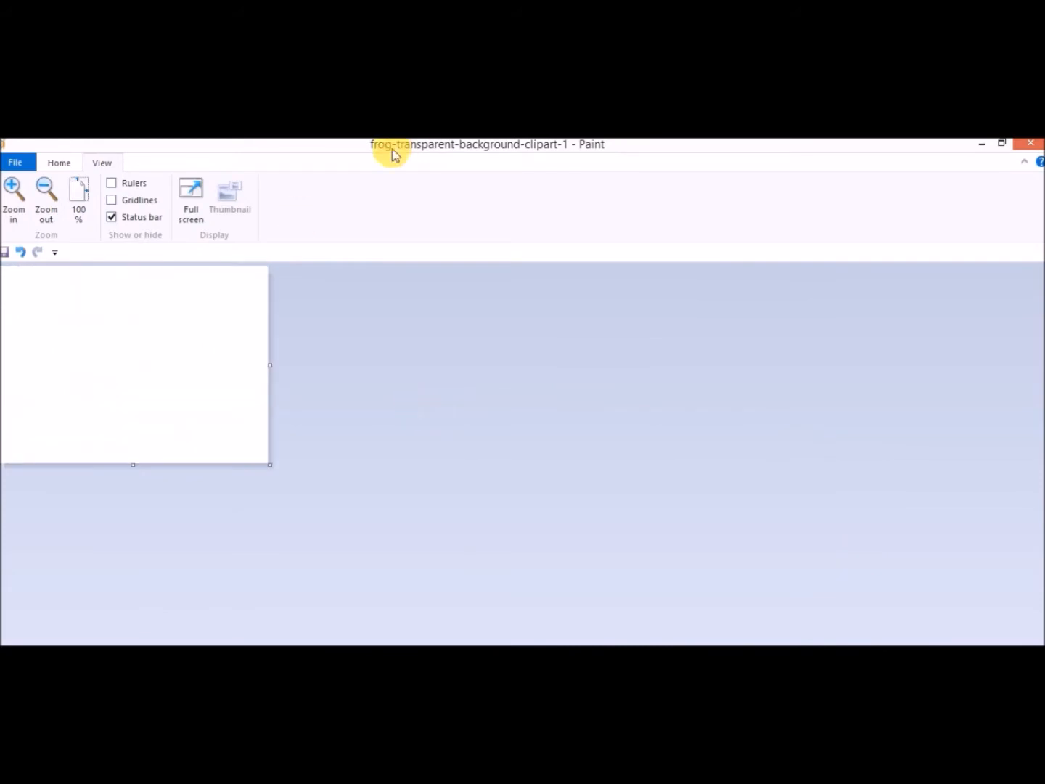
click(982, 148)
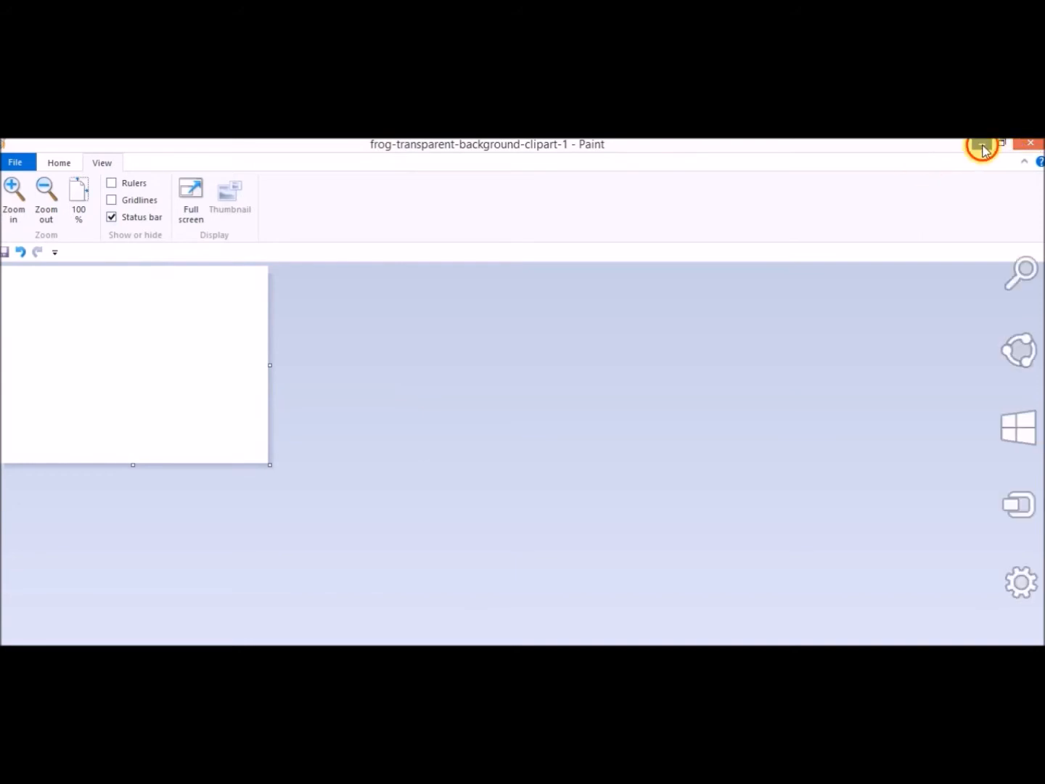
click(23, 164)
click(498, 181)
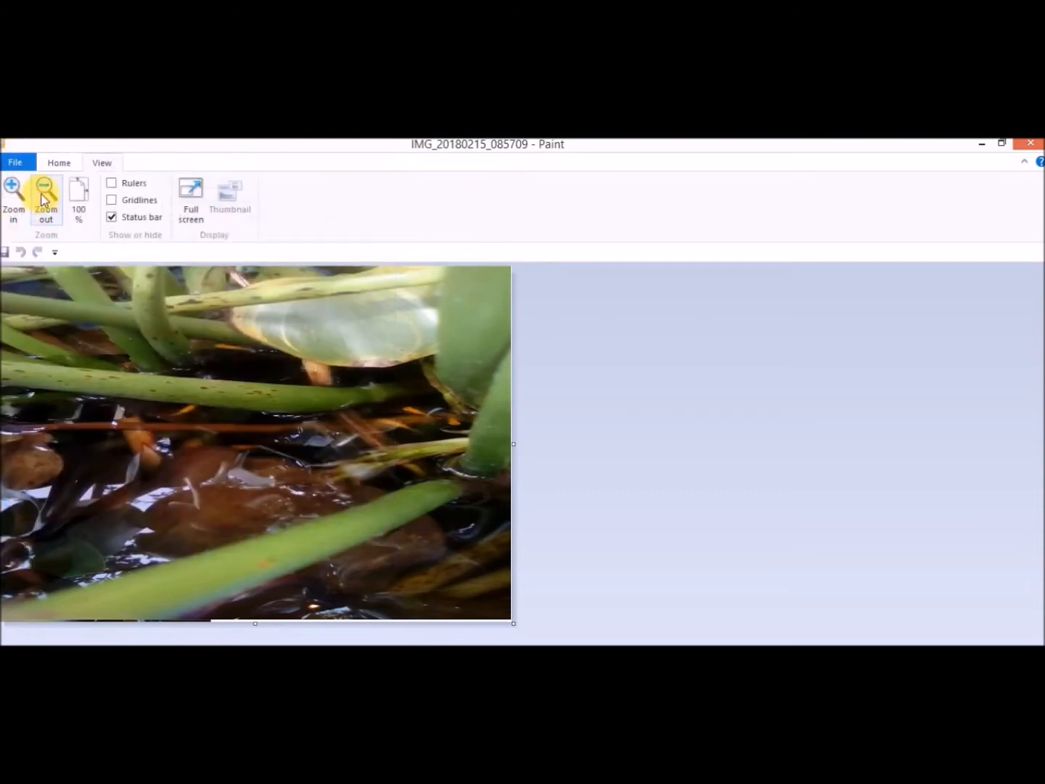
Step: Paste the frog into the photo and move it onto the brown leaf in the water
click(64, 163)
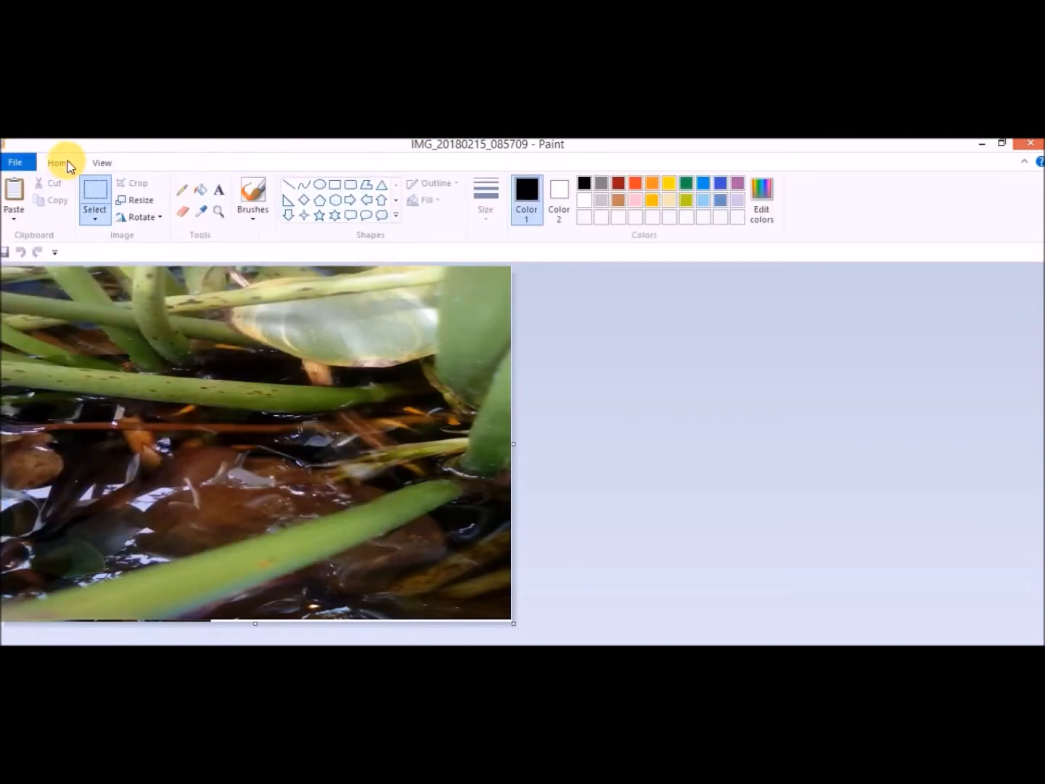
click(14, 214)
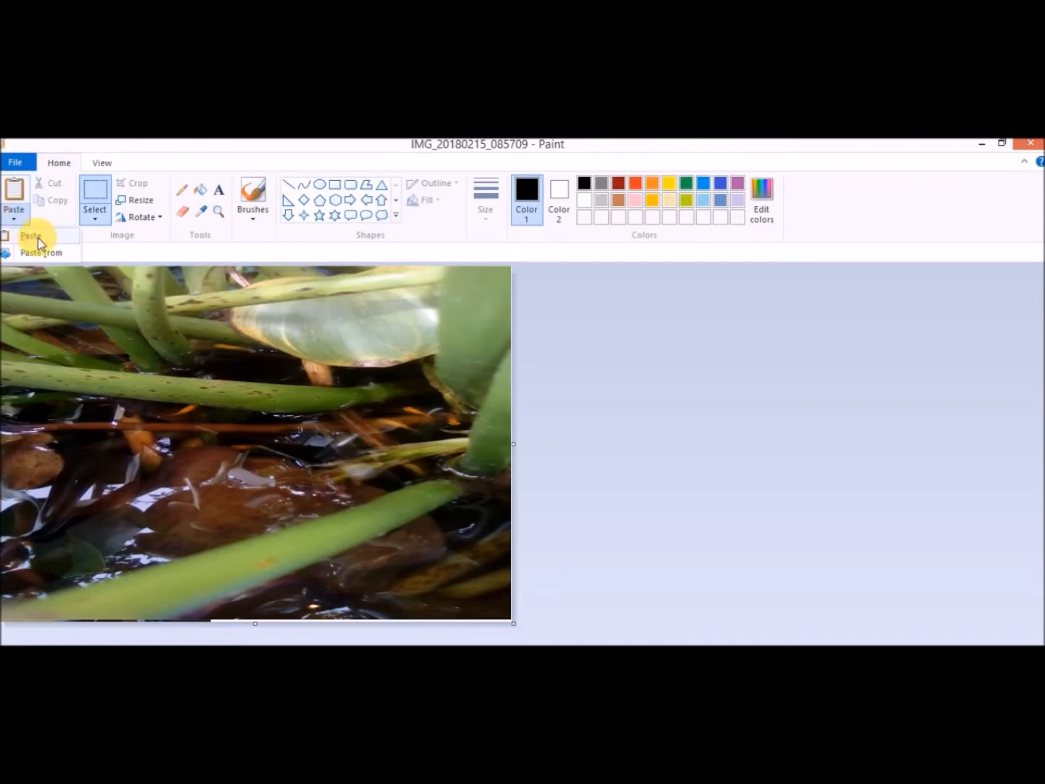
click(37, 238)
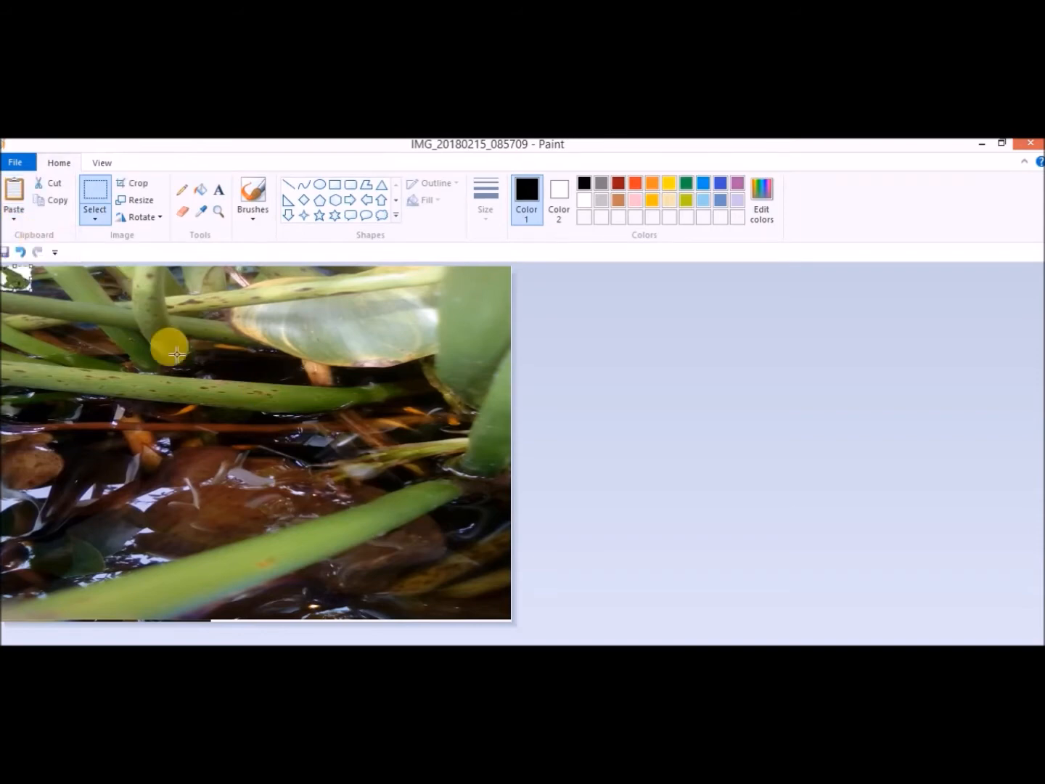
drag(139, 459, 249, 500)
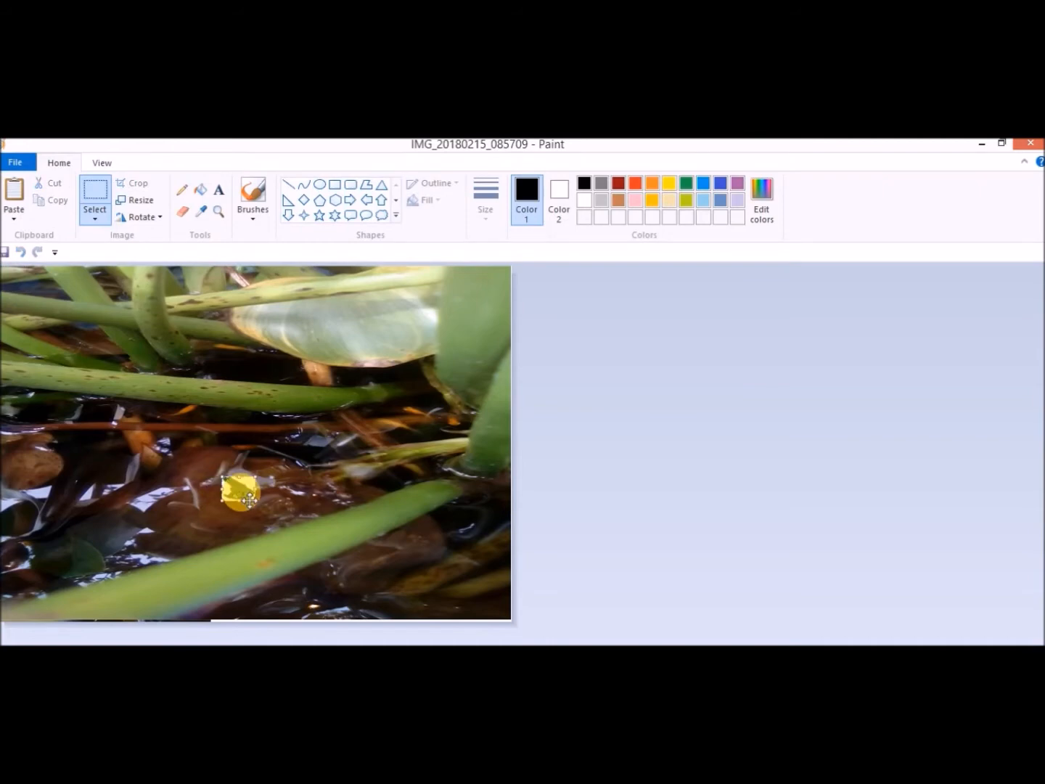
Step: Make the pasted frog's white background transparent with Transparent selection and shift the frog slightly on the brown leaf
right_click(240, 492)
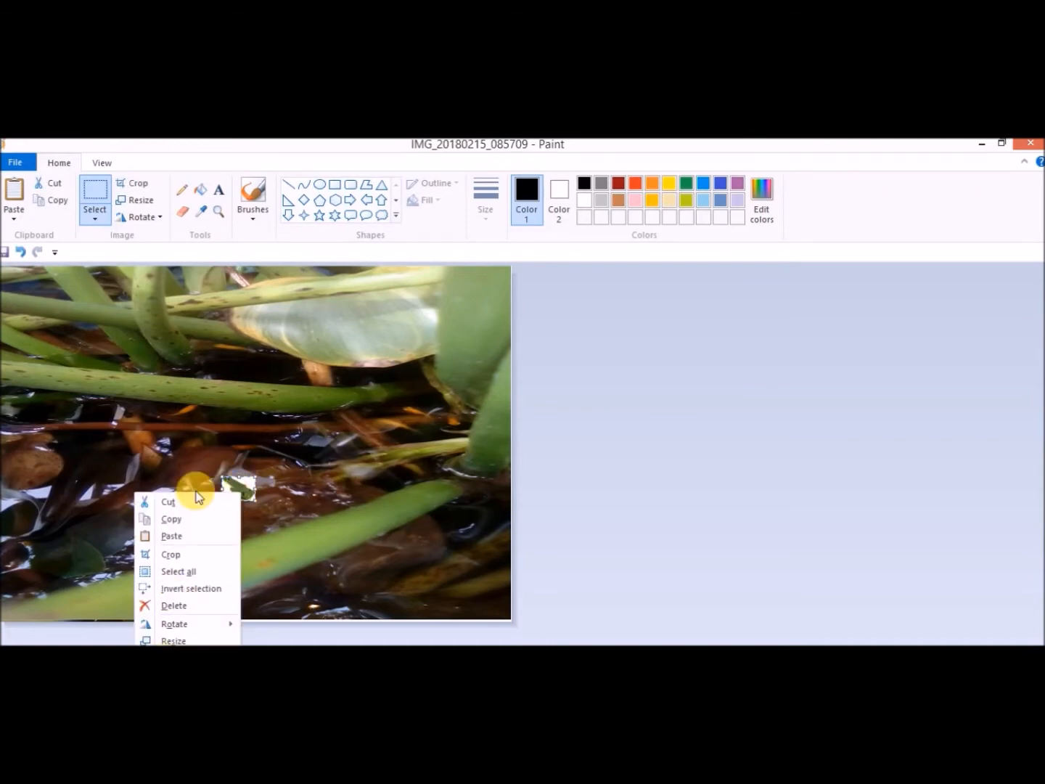
click(245, 485)
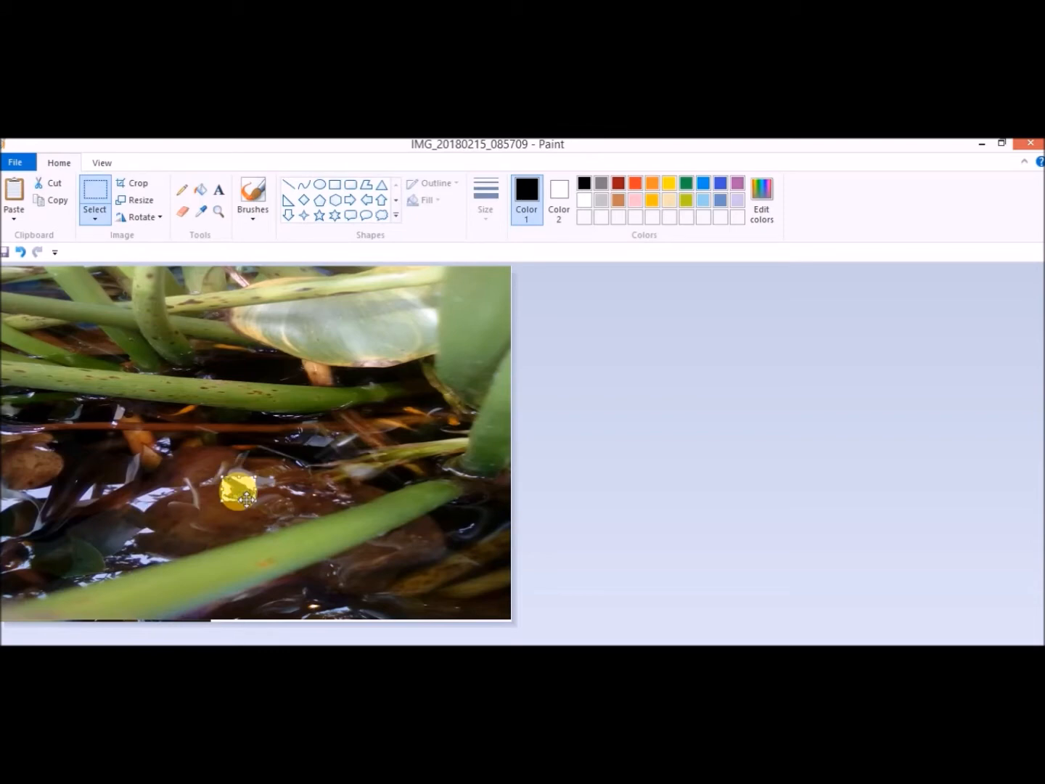
click(97, 215)
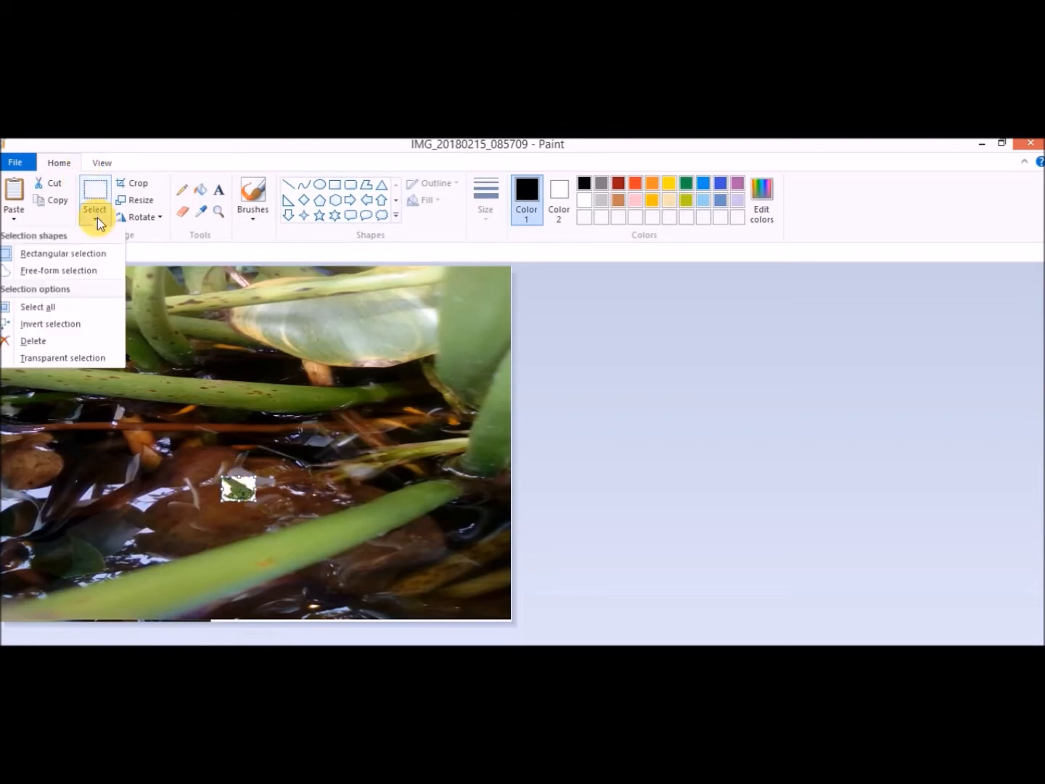
click(77, 356)
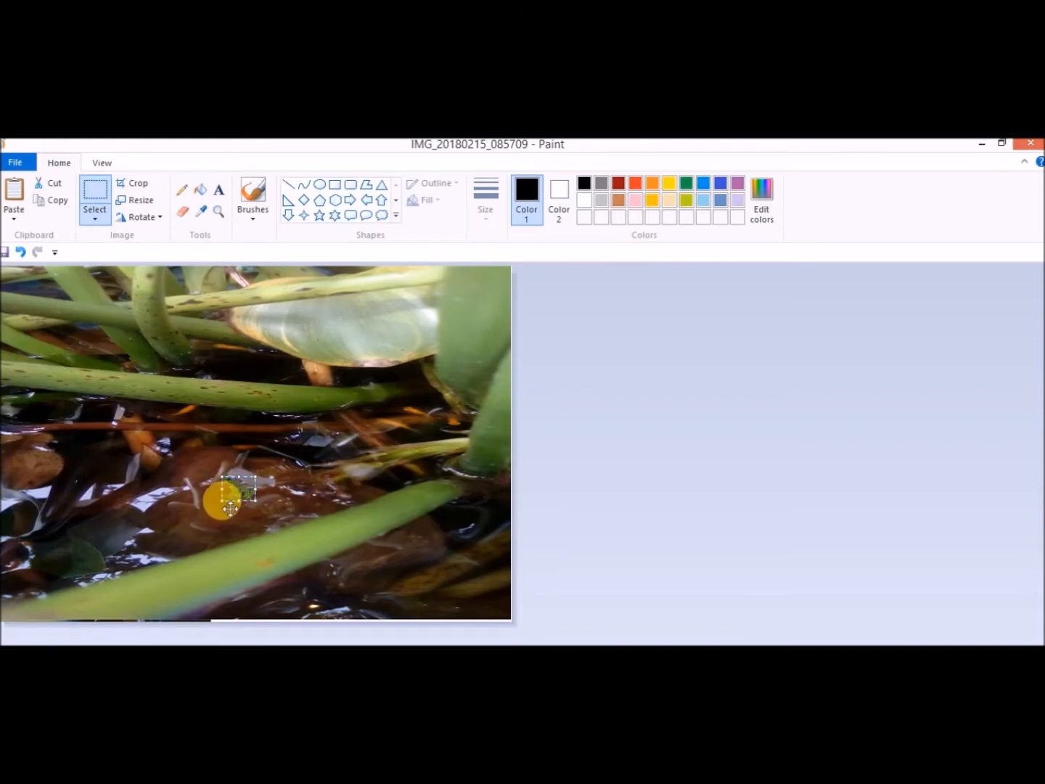
drag(239, 502, 259, 484)
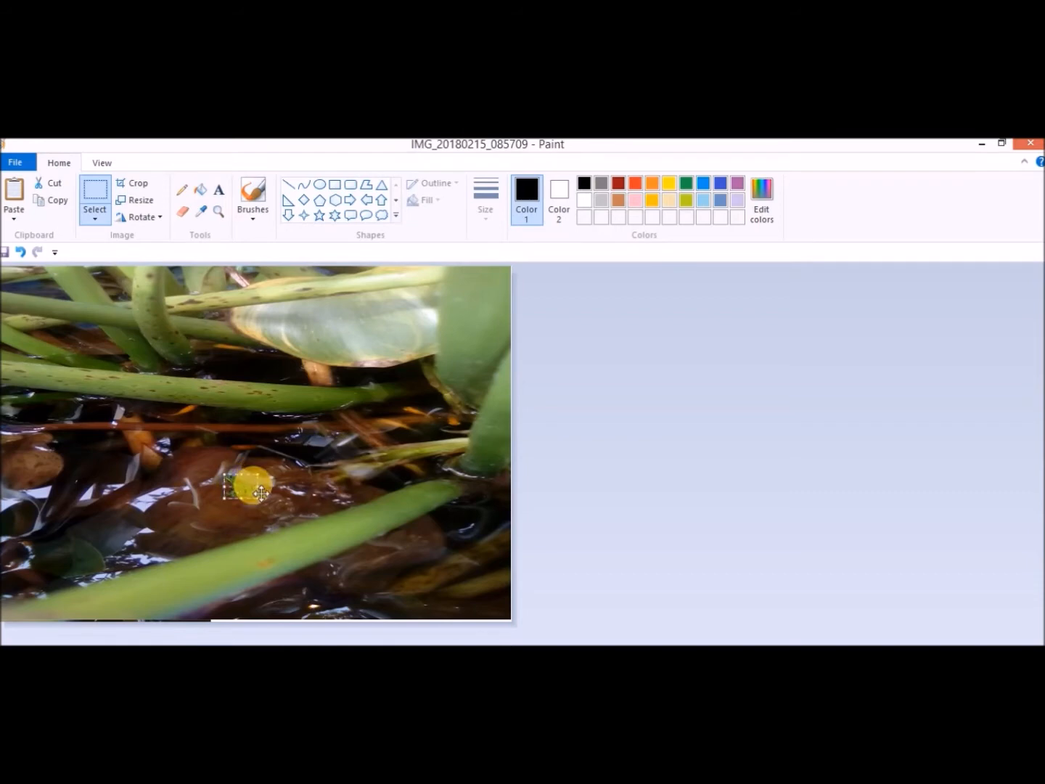
Step: Move the pasted frog from the brown leaf to the dark water below the thick green stem
drag(250, 493, 457, 538)
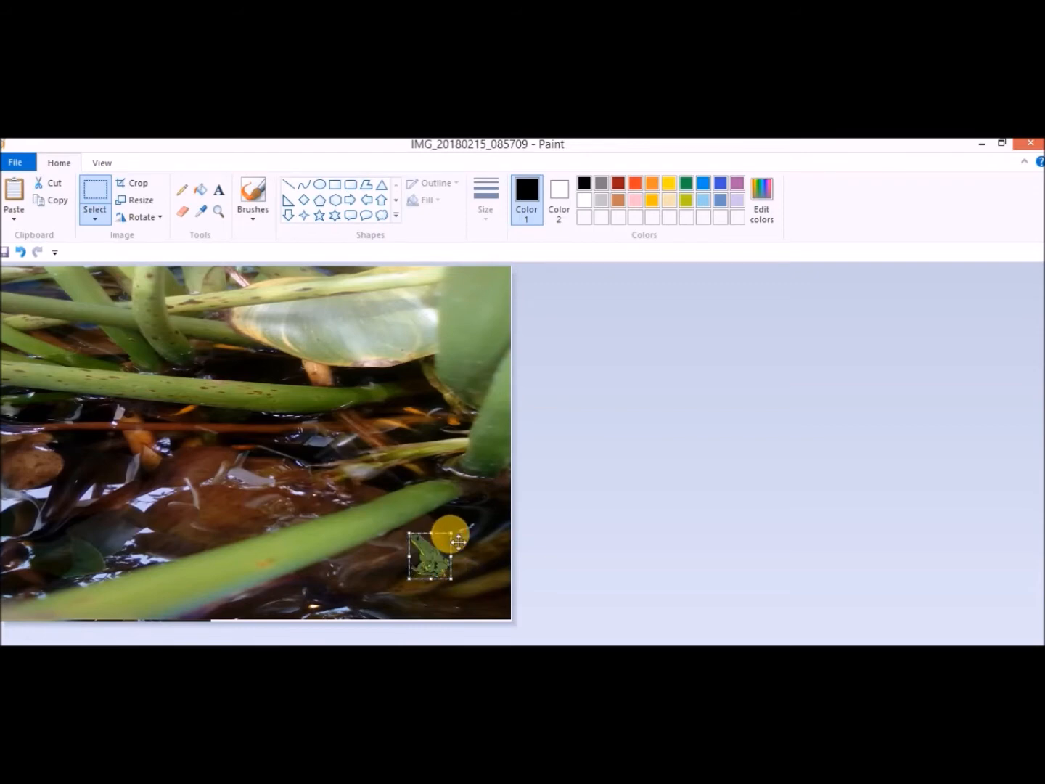
Step: Try to mirror a second pasted frog near the orange leaf by stretching it across itself, and discard that copy
key(ctrl+v)
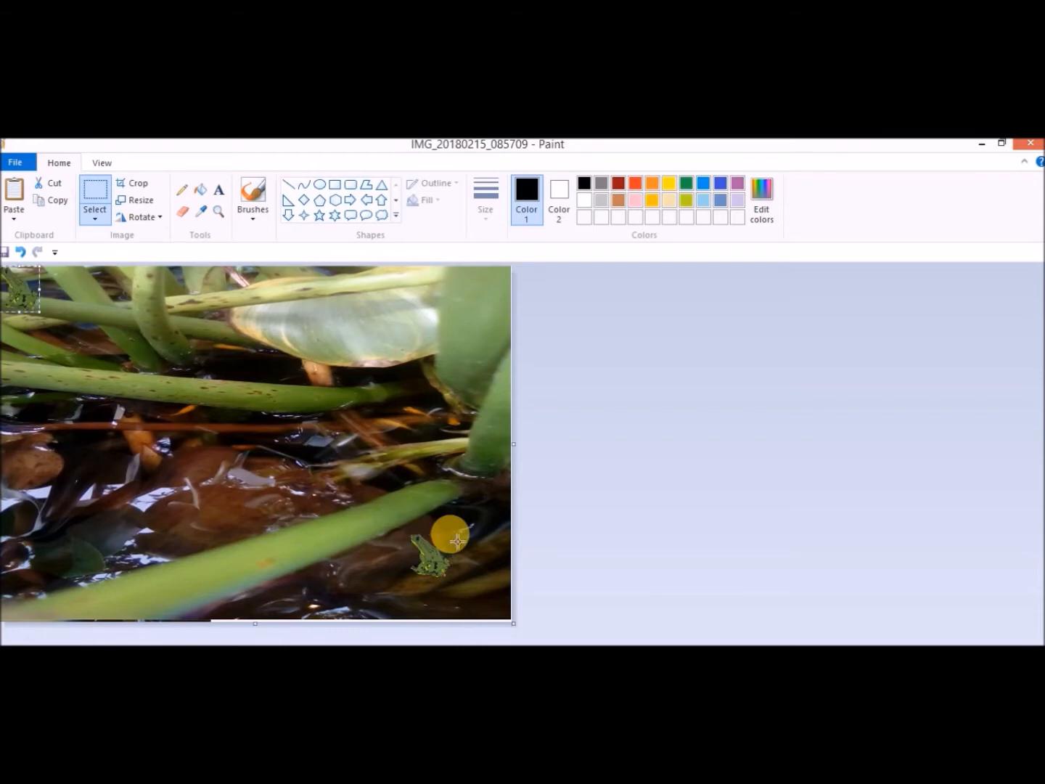
drag(25, 298, 173, 450)
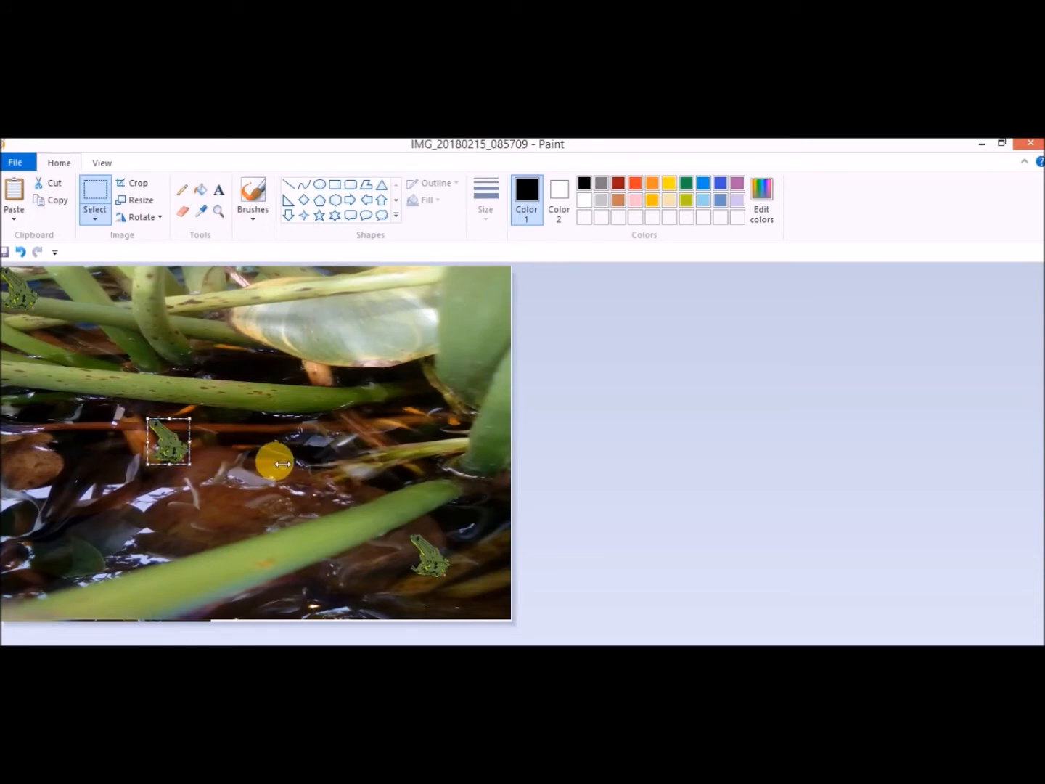
drag(147, 442, 275, 463)
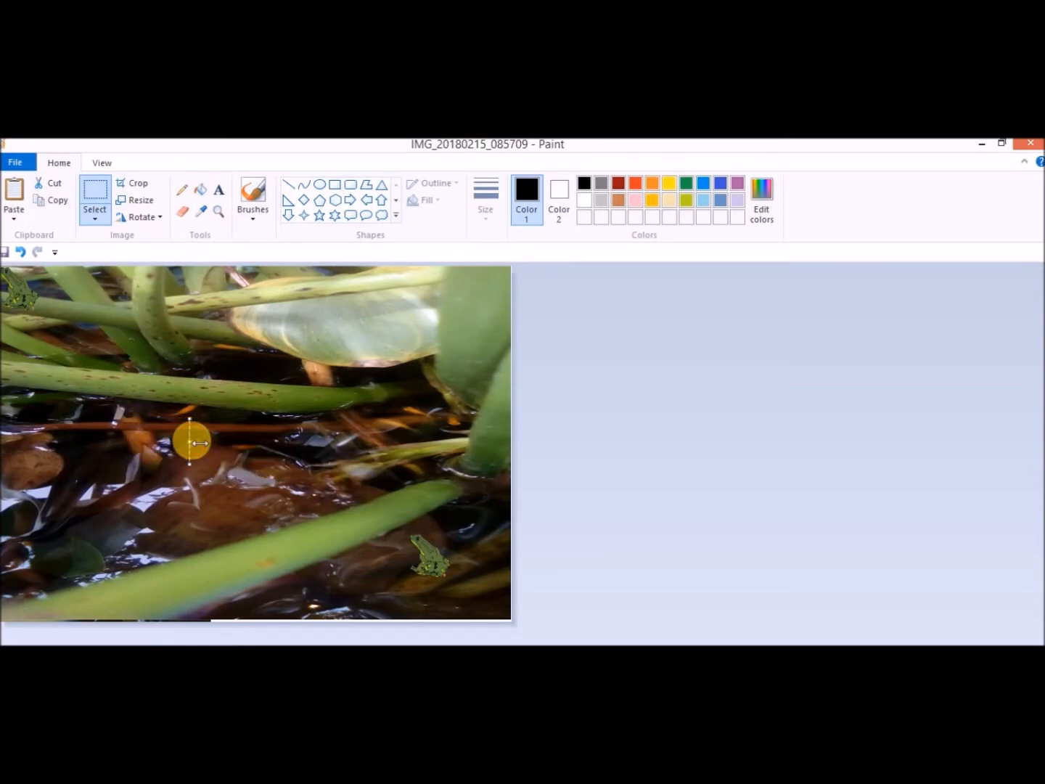
drag(241, 452, 186, 444)
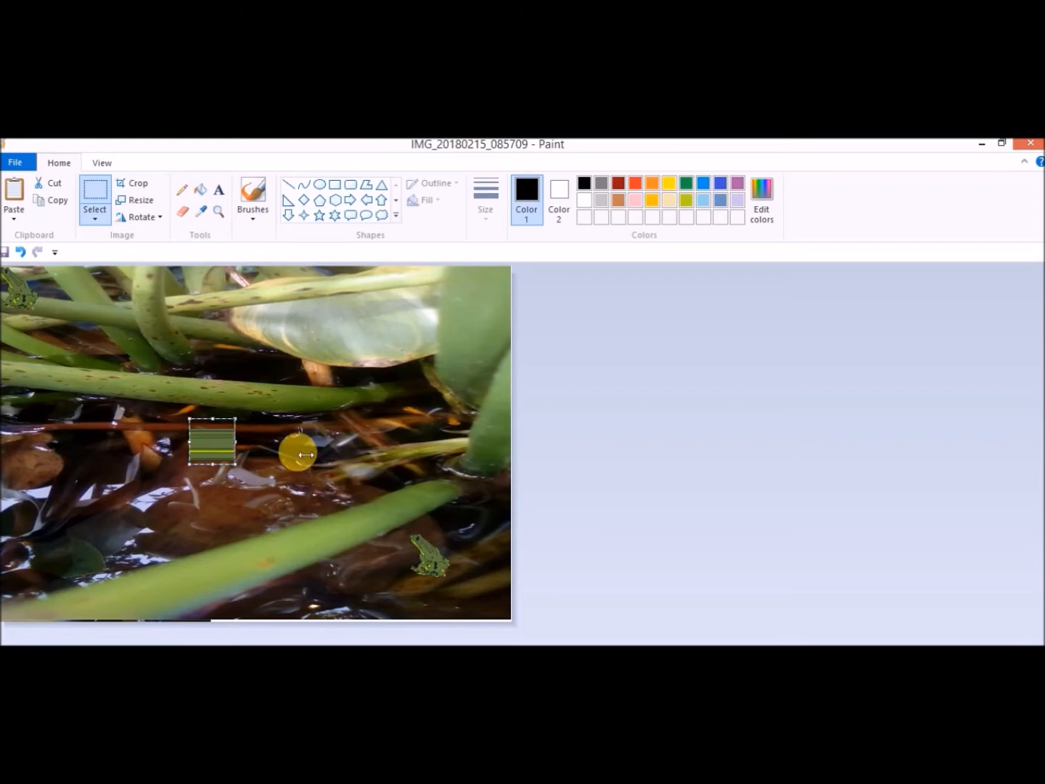
drag(241, 444, 146, 434)
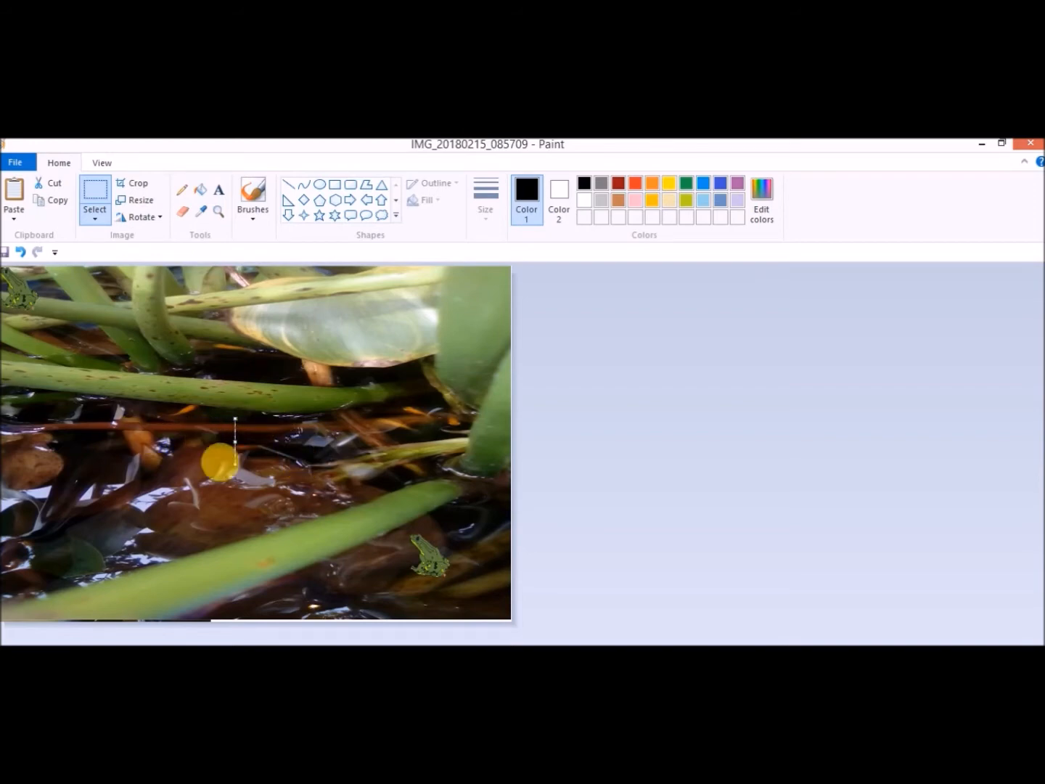
drag(234, 445, 208, 446)
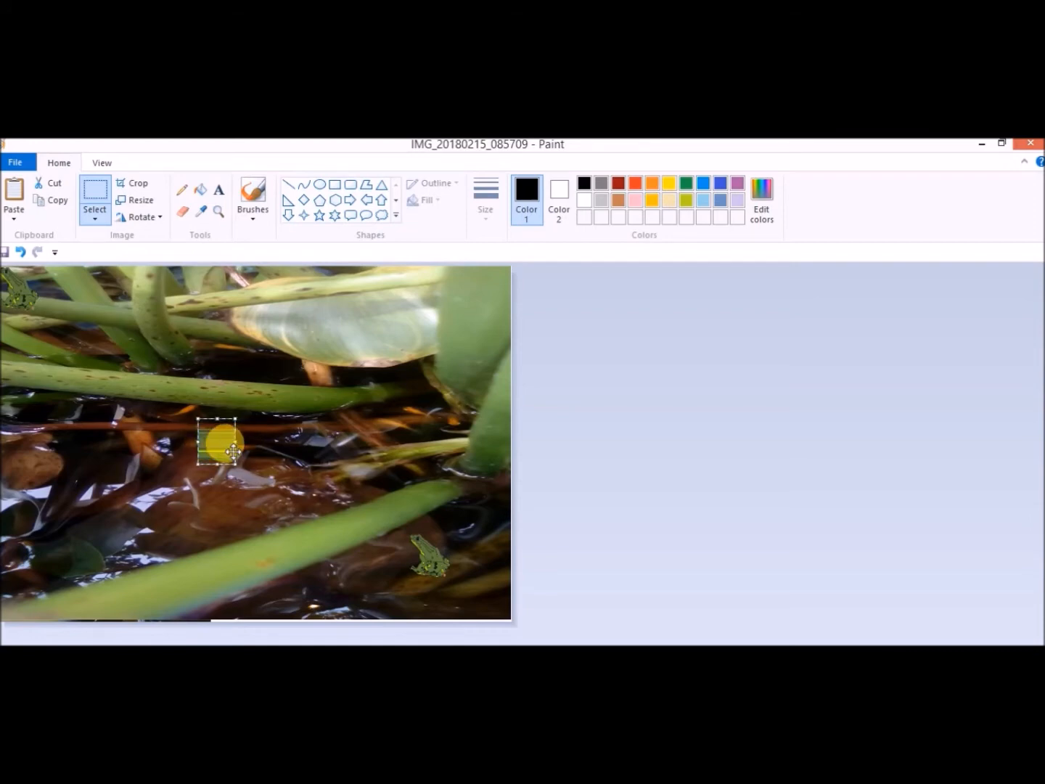
drag(225, 443, 27, 308)
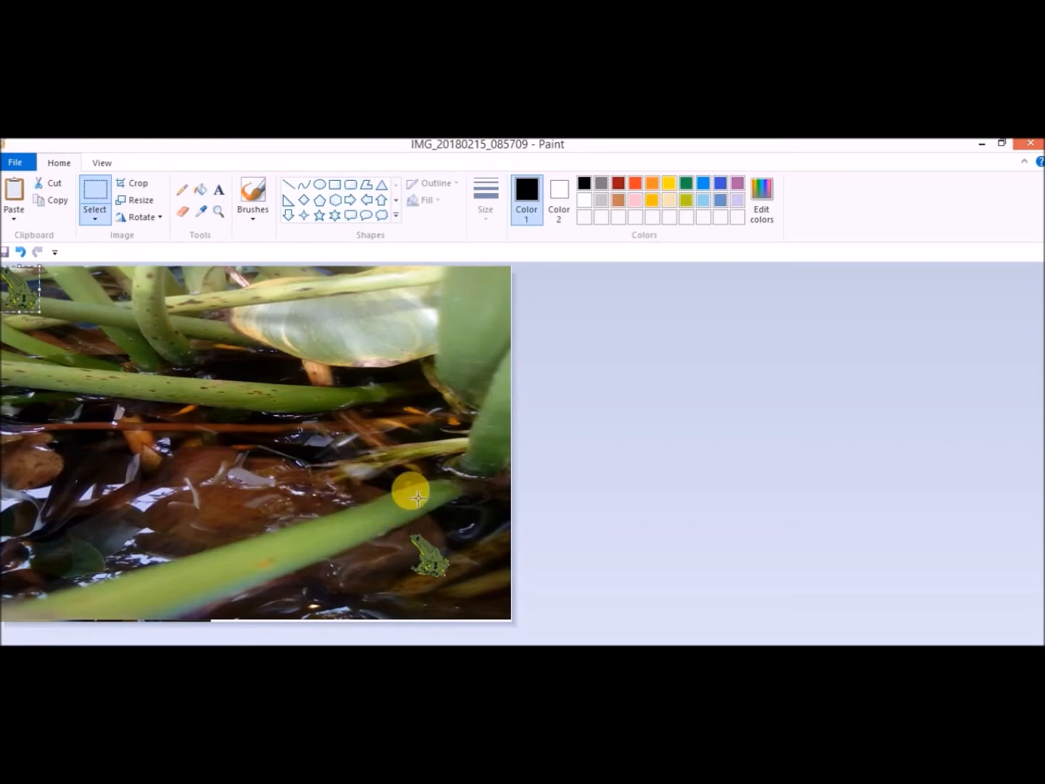
Step: Move the frog copy from the photo's upper-left corner to the dark water beside the first frog and deselect it
click(29, 293)
drag(30, 292, 365, 590)
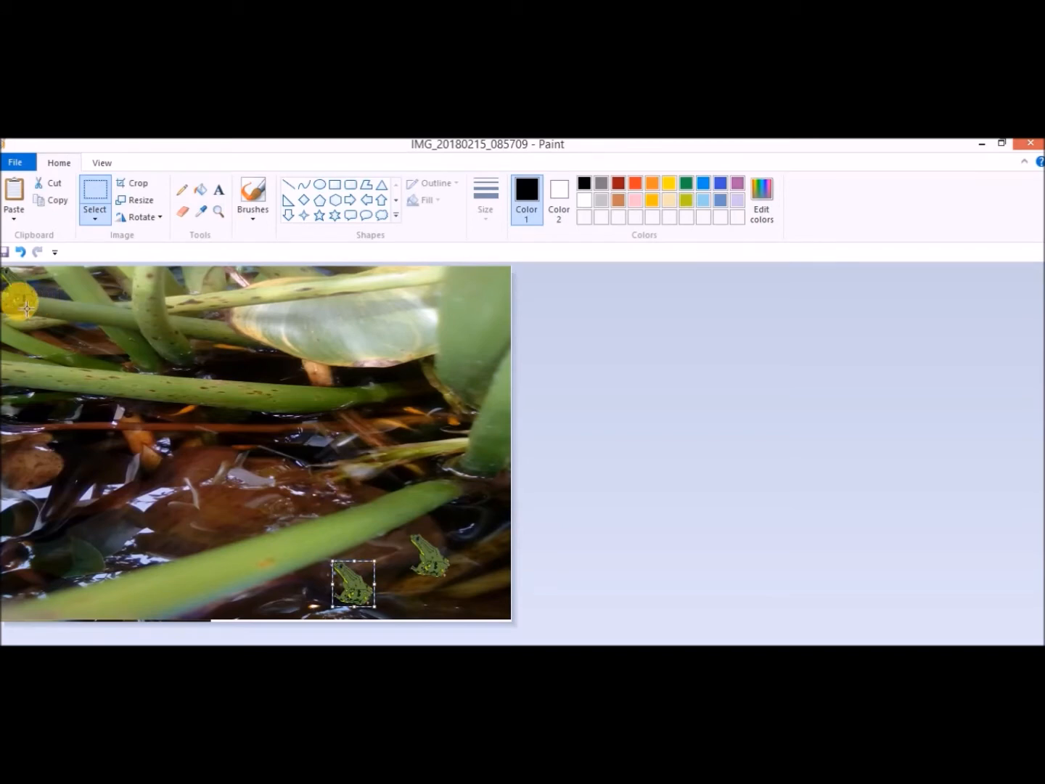
click(239, 633)
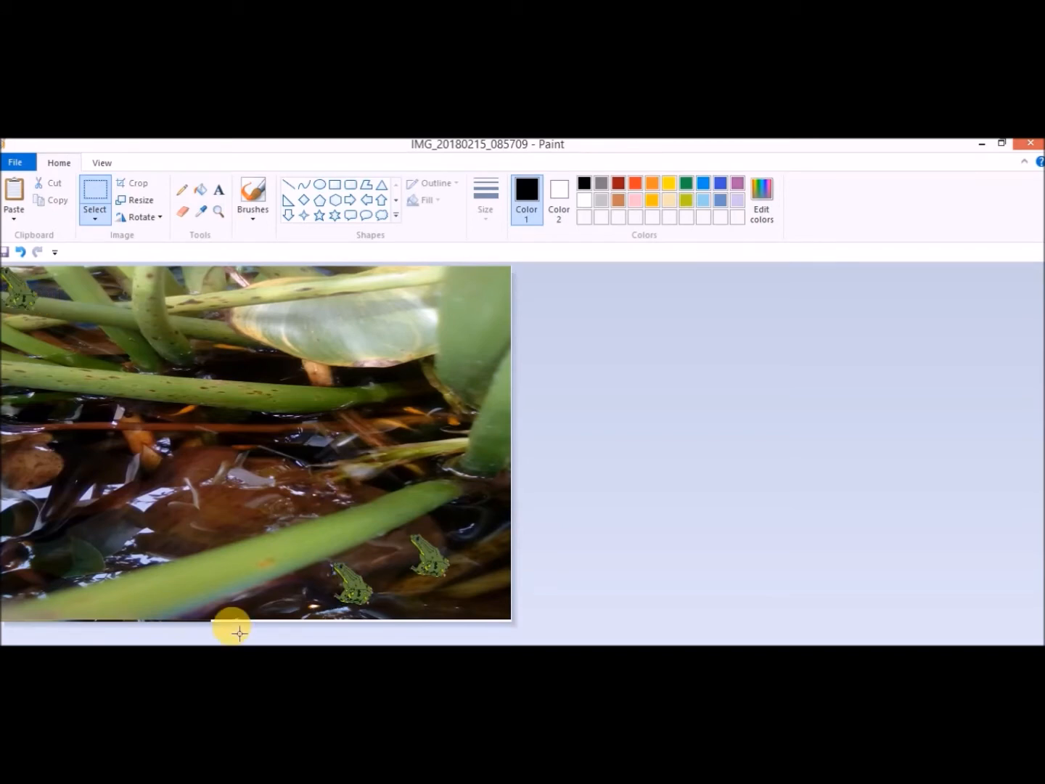
Step: Try to mirror a further frog copy on the thick green stem by stretching it, and delete that copy
drag(40, 312, 3, 267)
drag(99, 488, 269, 602)
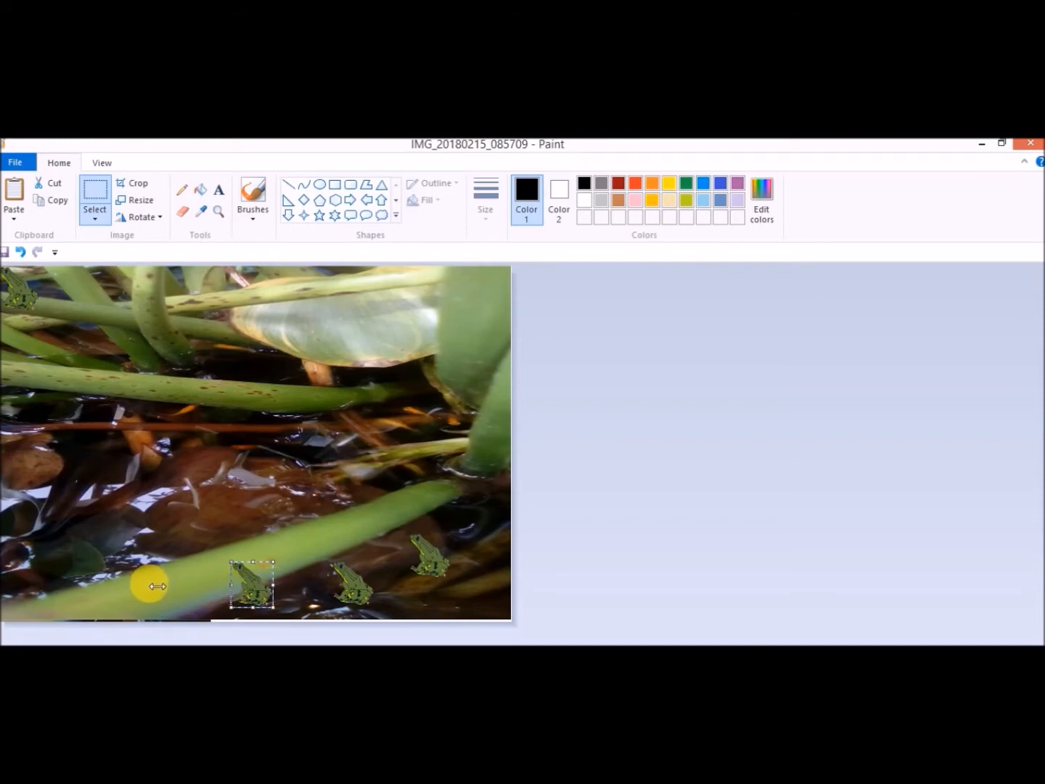
drag(274, 583, 178, 581)
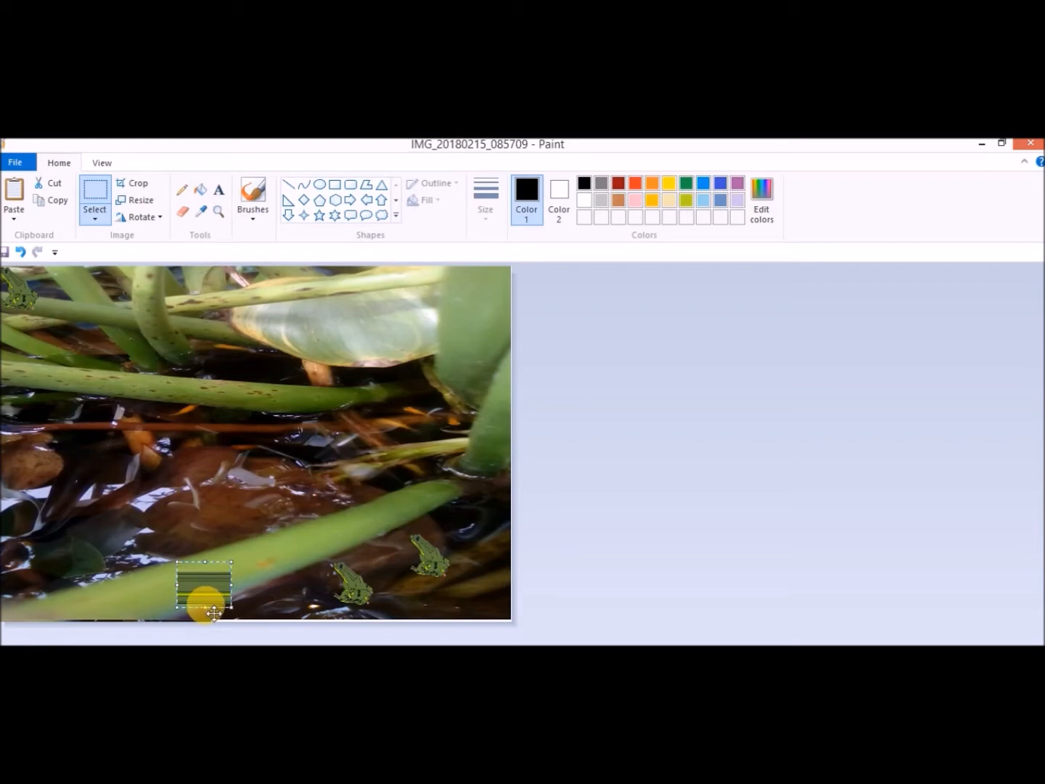
mouse_move(204, 607)
mouse_down()
mouse_move(204, 629)
mouse_move(204, 619)
mouse_up()
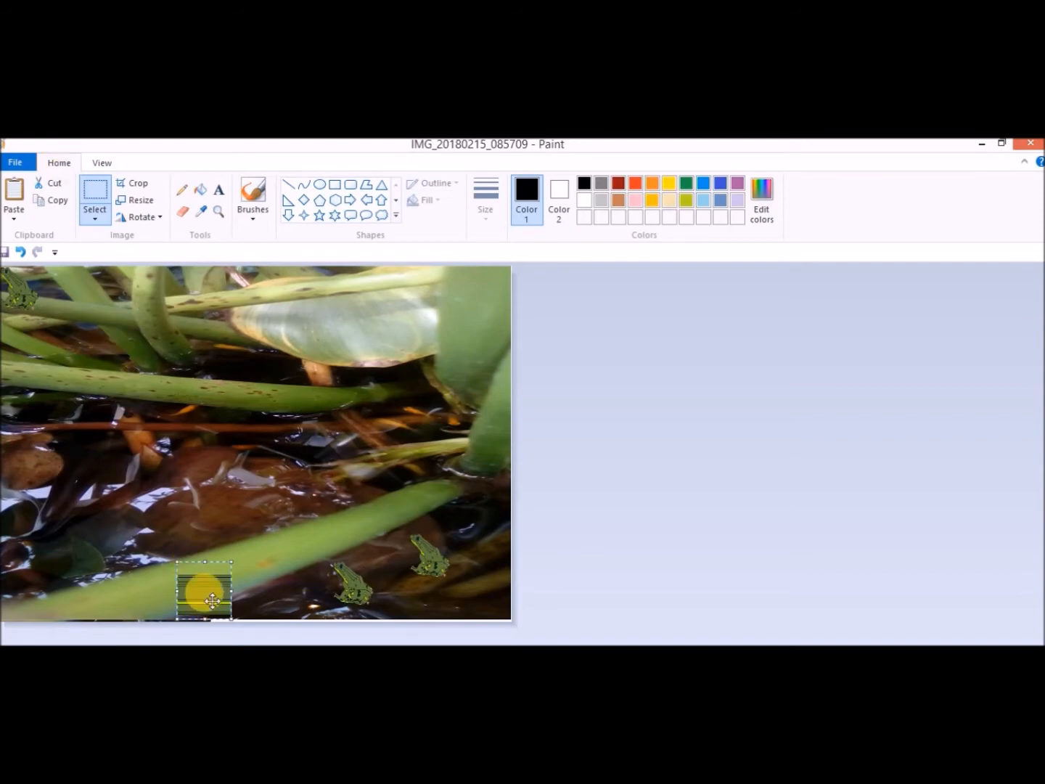
key(Delete)
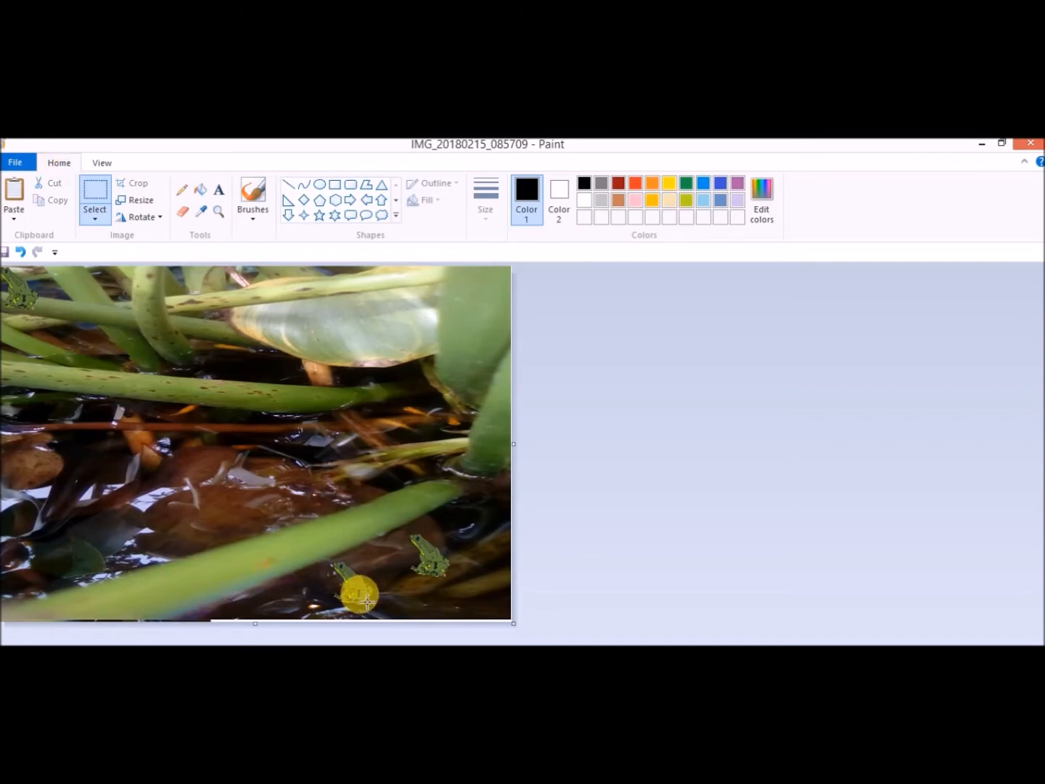
Step: Paste another frog, move it onto the small orange leaf and rotate it 180°
click(339, 496)
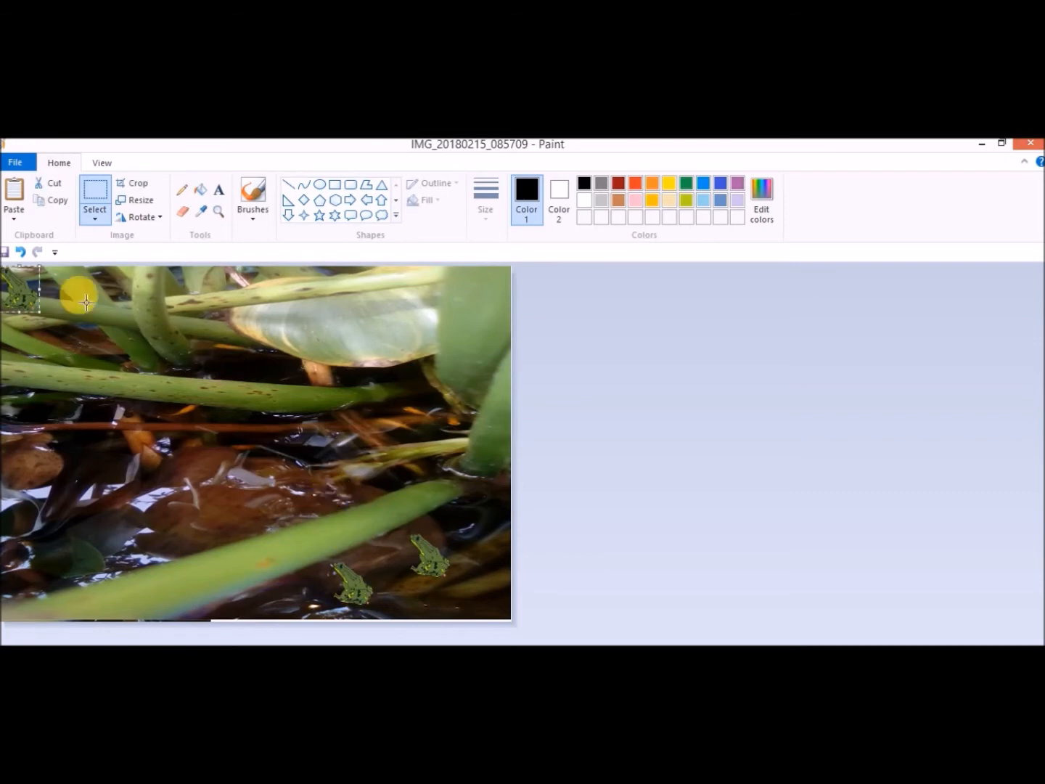
key(ctrl+v)
drag(35, 291, 150, 455)
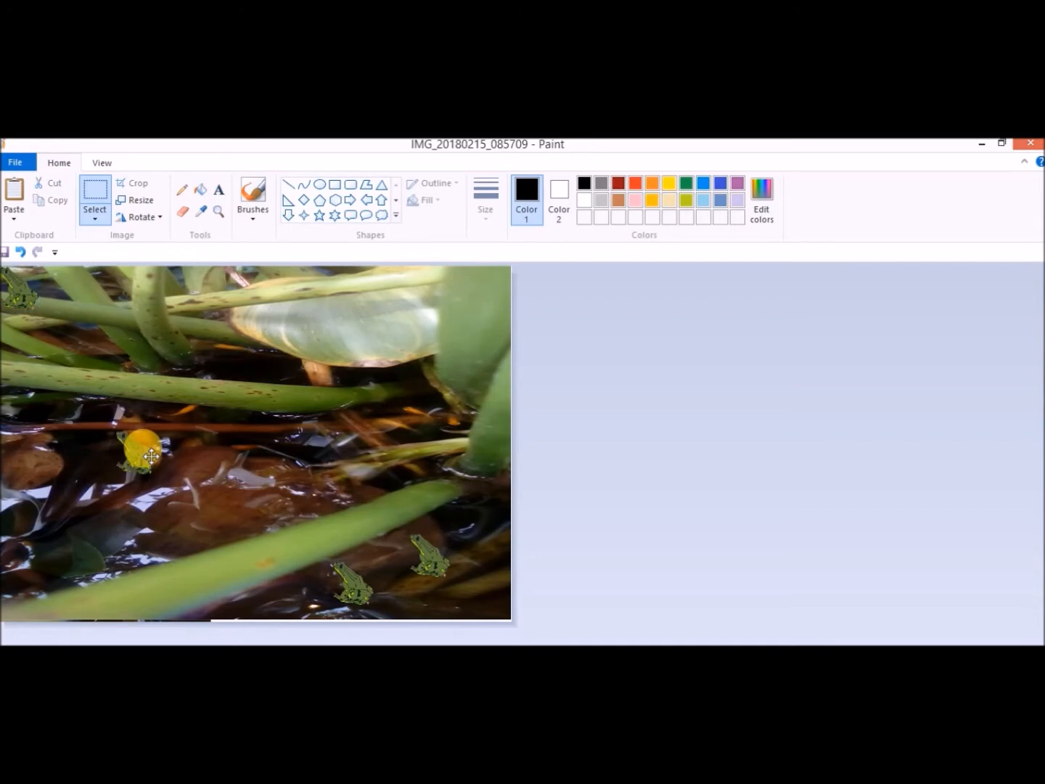
right_click(151, 455)
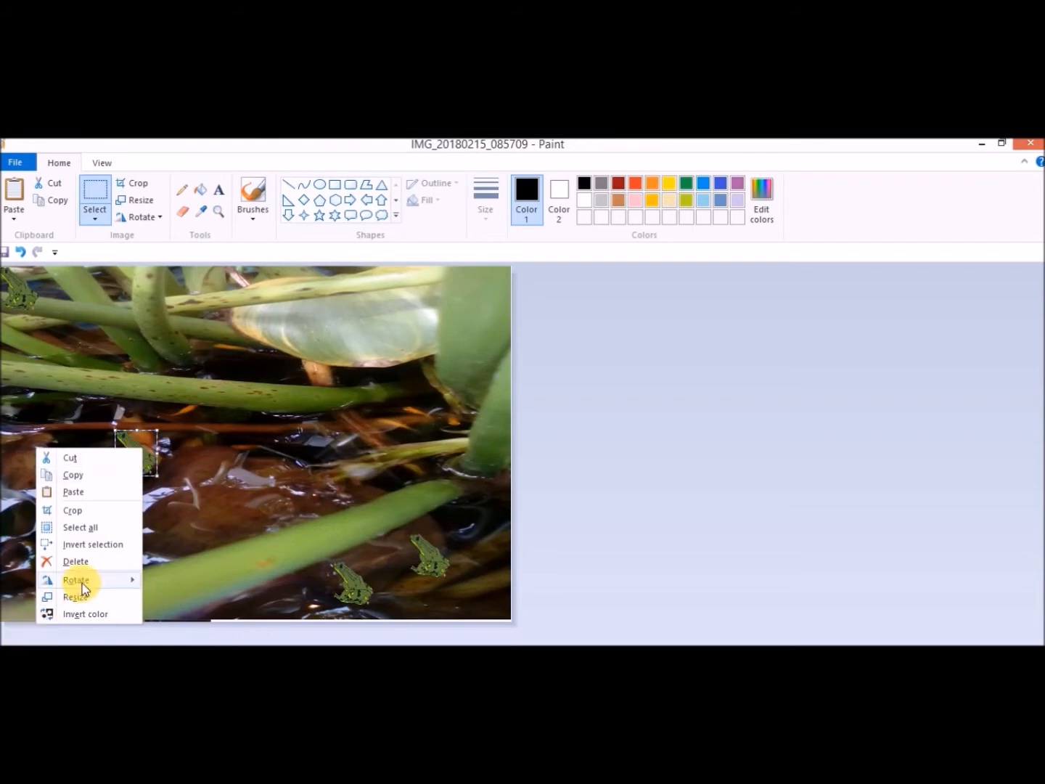
mouse_move(121, 582)
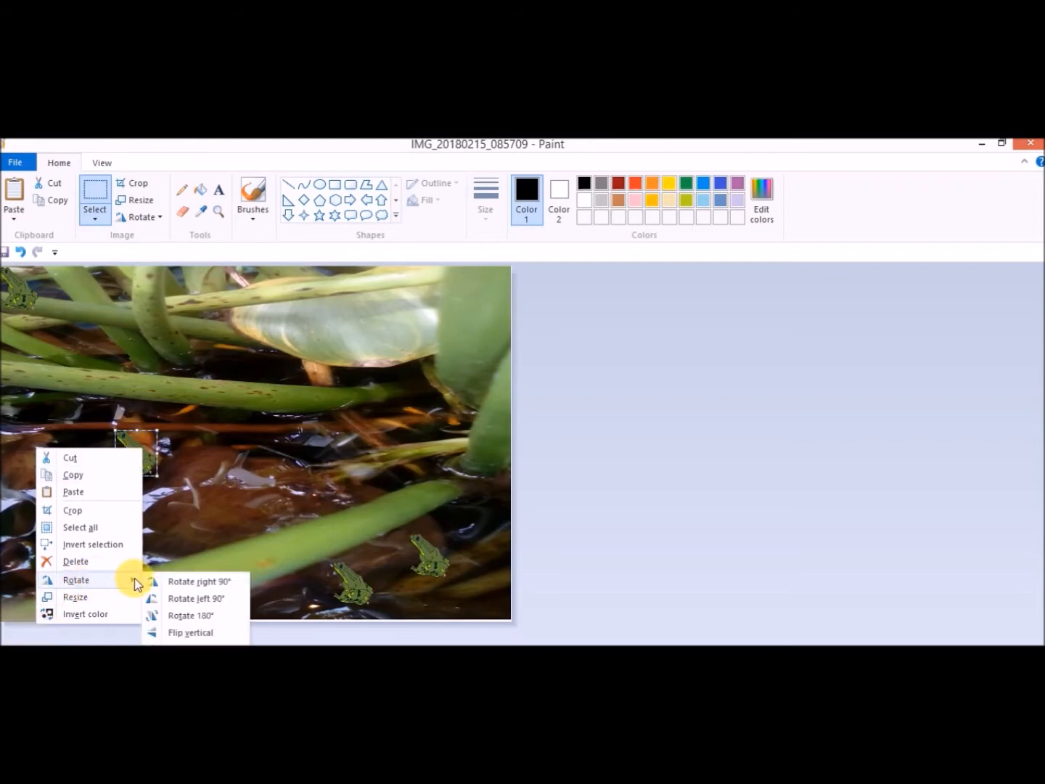
click(213, 618)
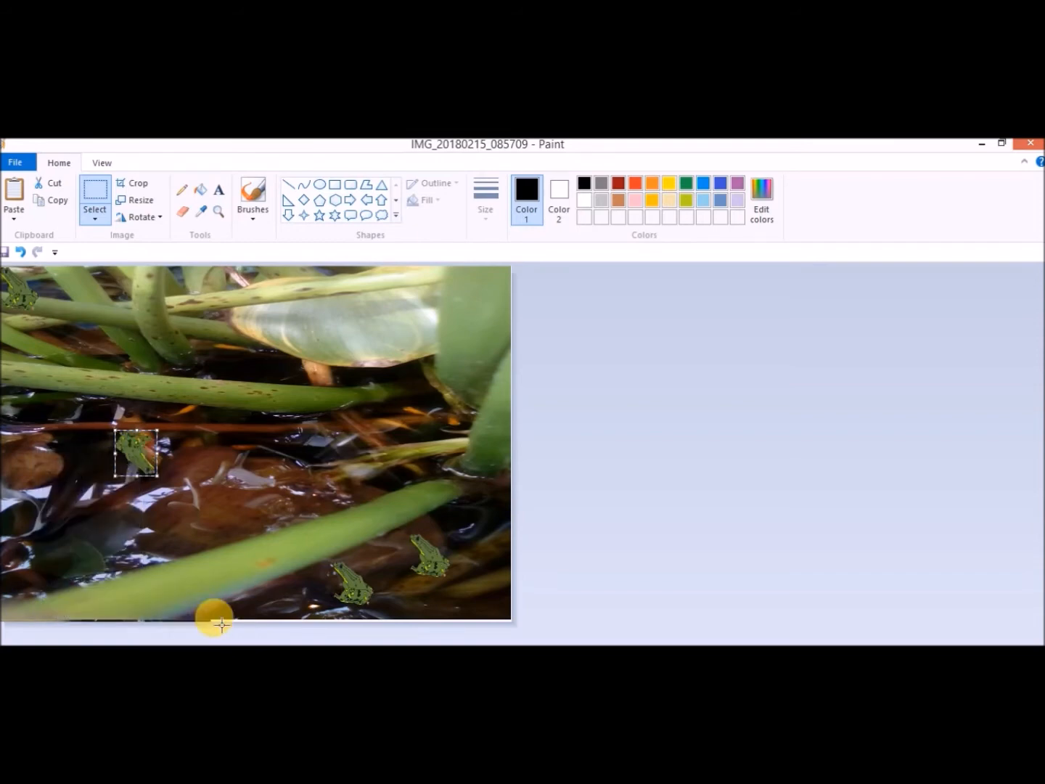
click(221, 623)
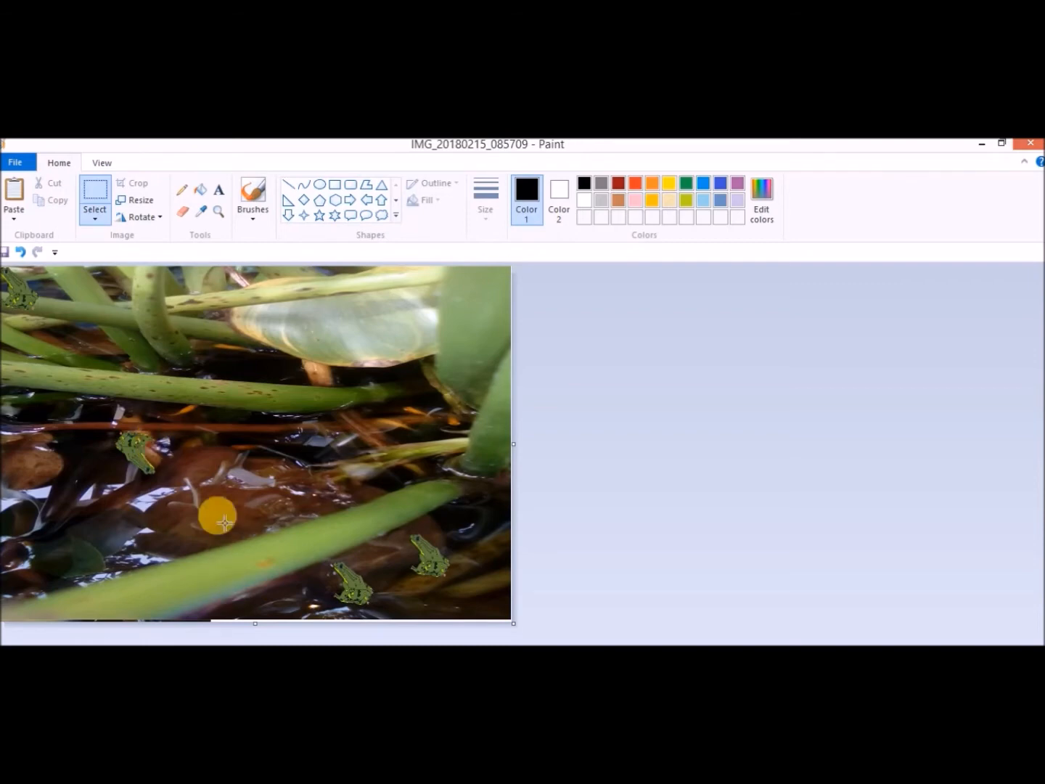
Step: Save the picture as a JPEG named "frogs in my pond" in the new 80 folder
click(15, 164)
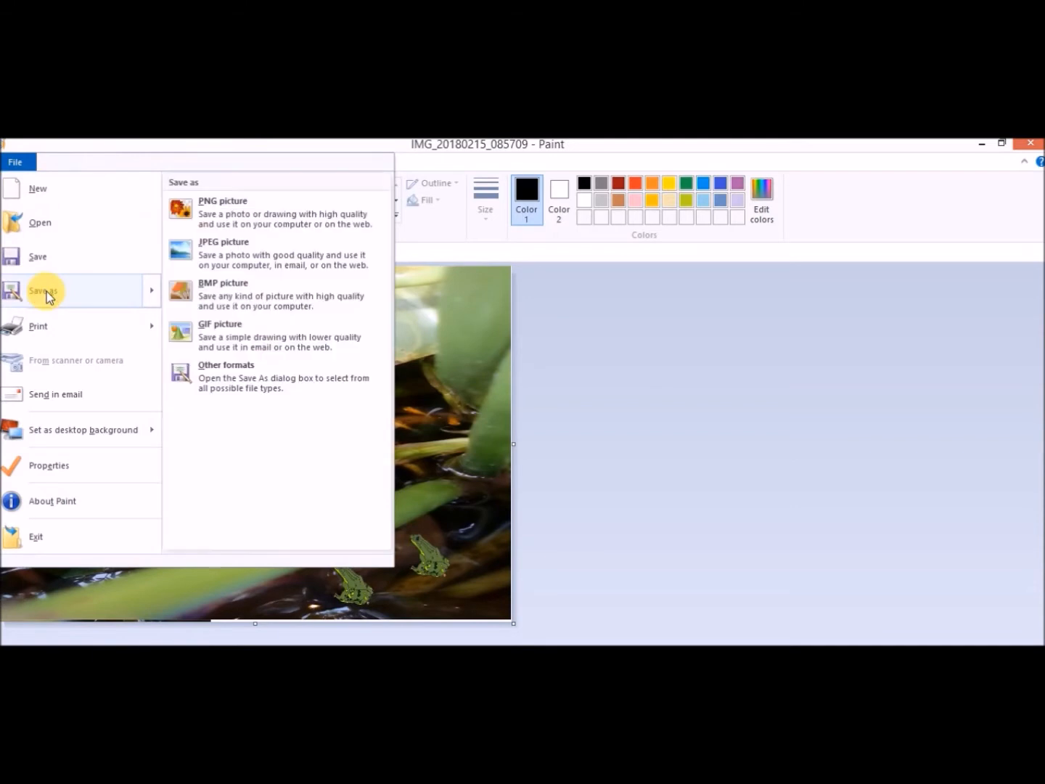
click(47, 290)
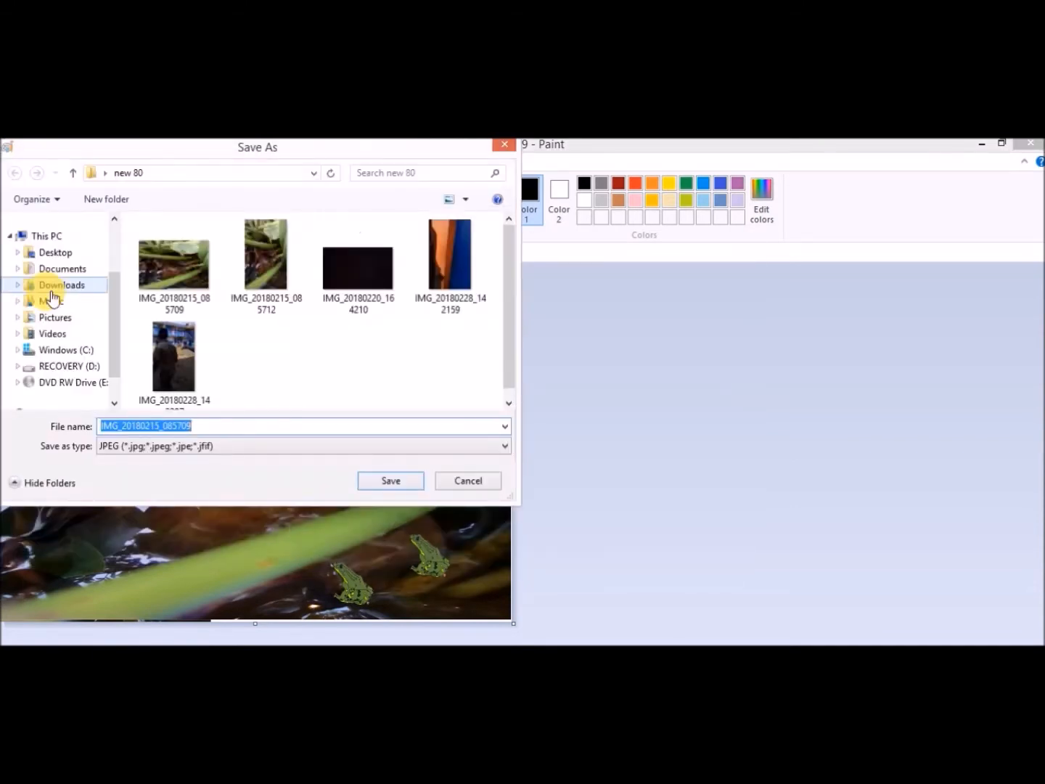
text(frogs in my pond)
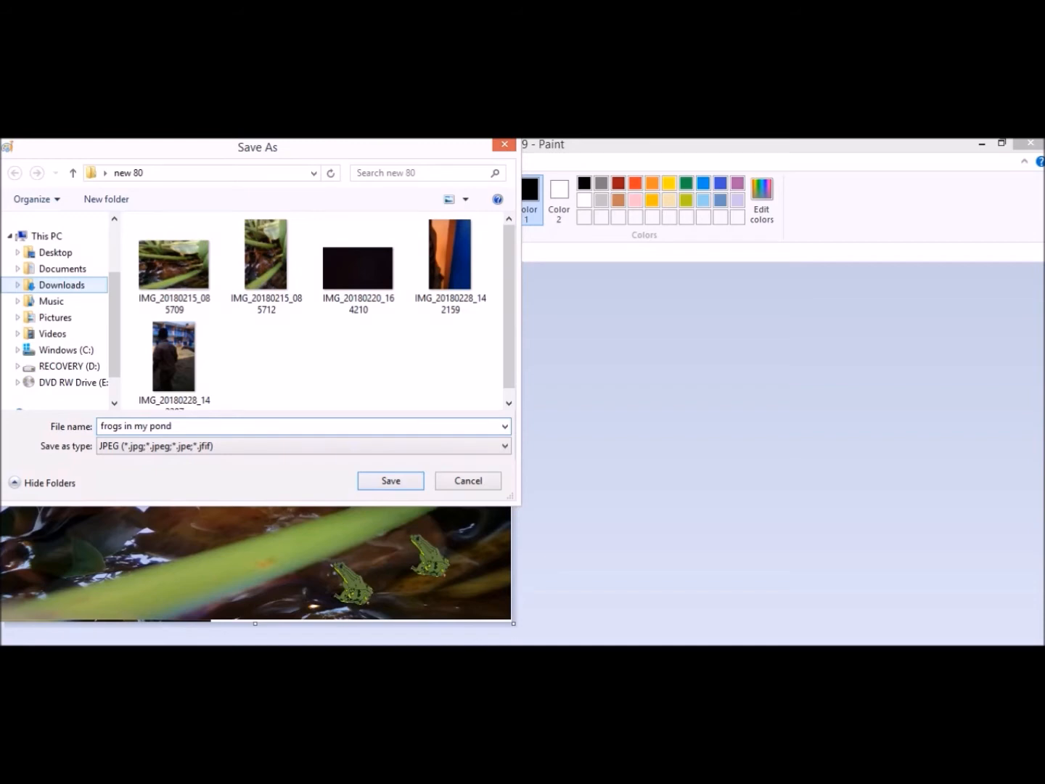
click(385, 479)
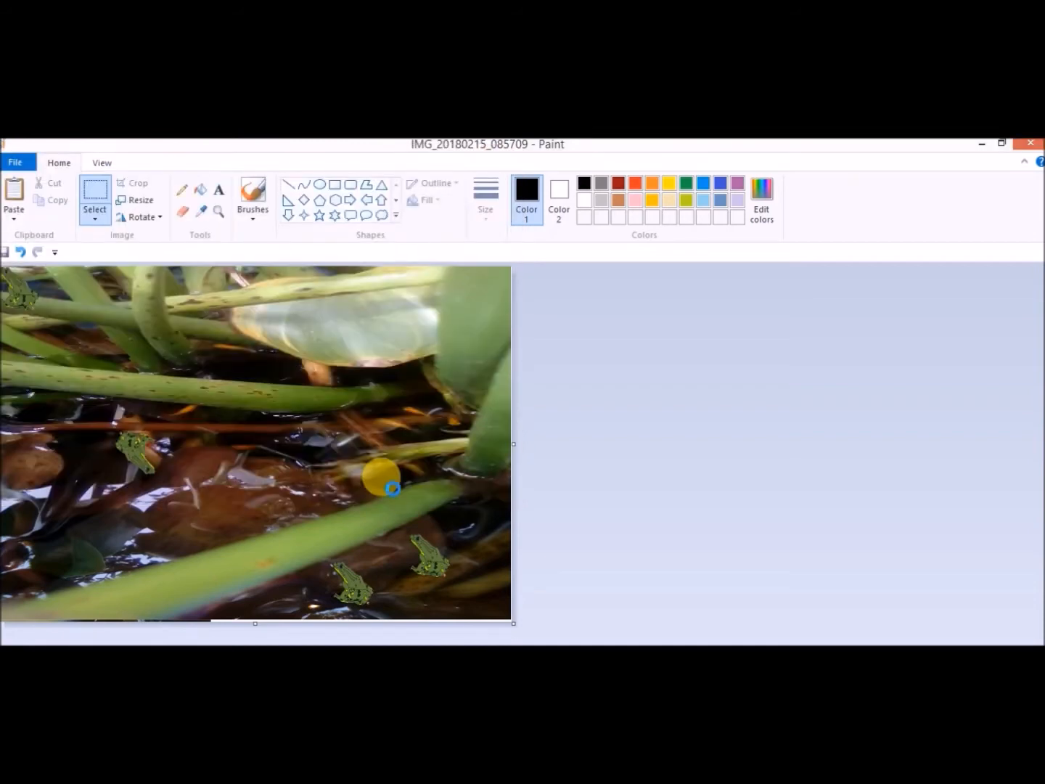
Step: Start a new blank picture and open the photo of the man from the desktop thumbnails folder in it
click(3, 169)
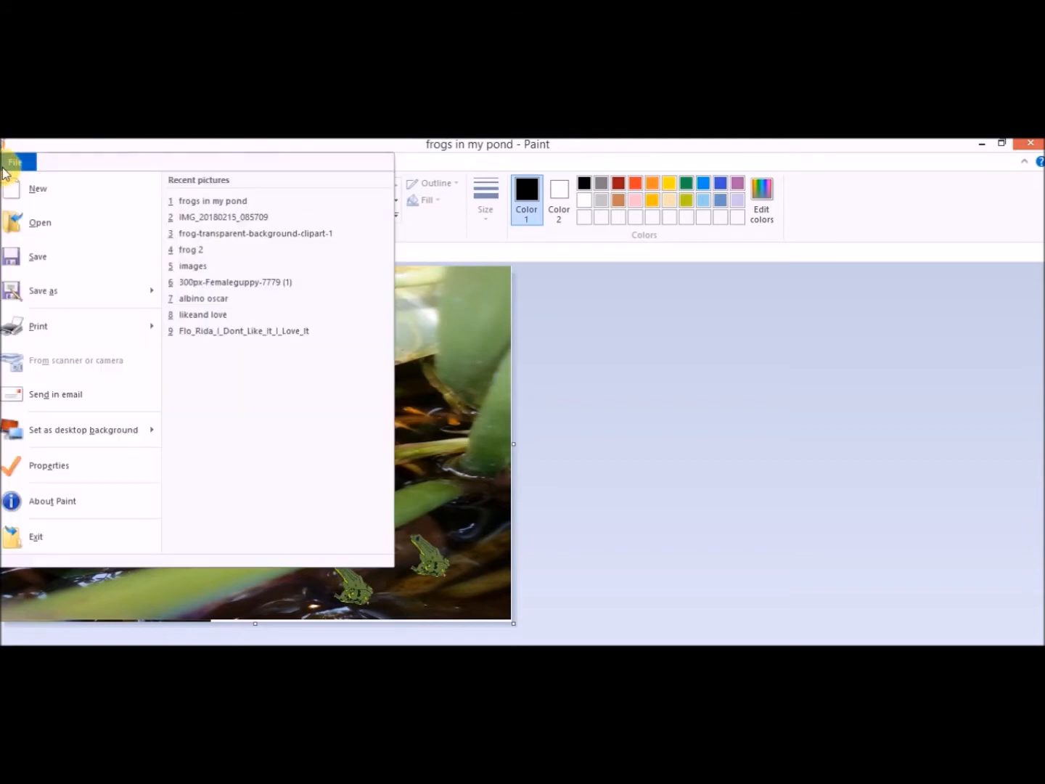
click(59, 195)
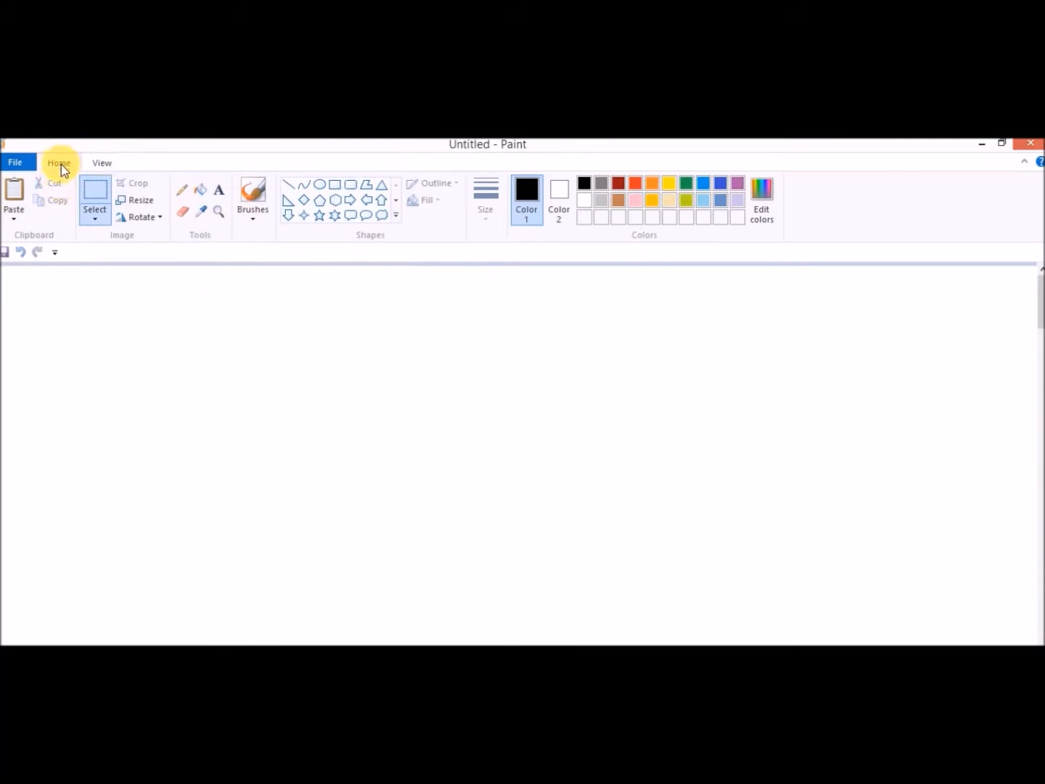
click(94, 163)
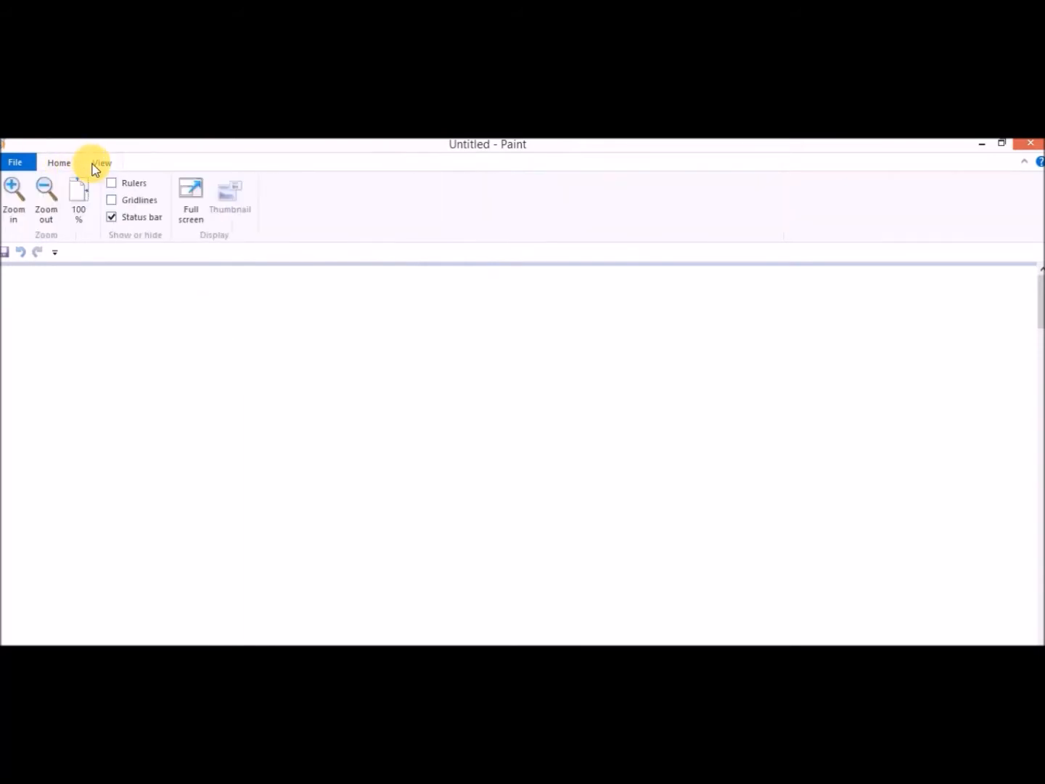
click(49, 201)
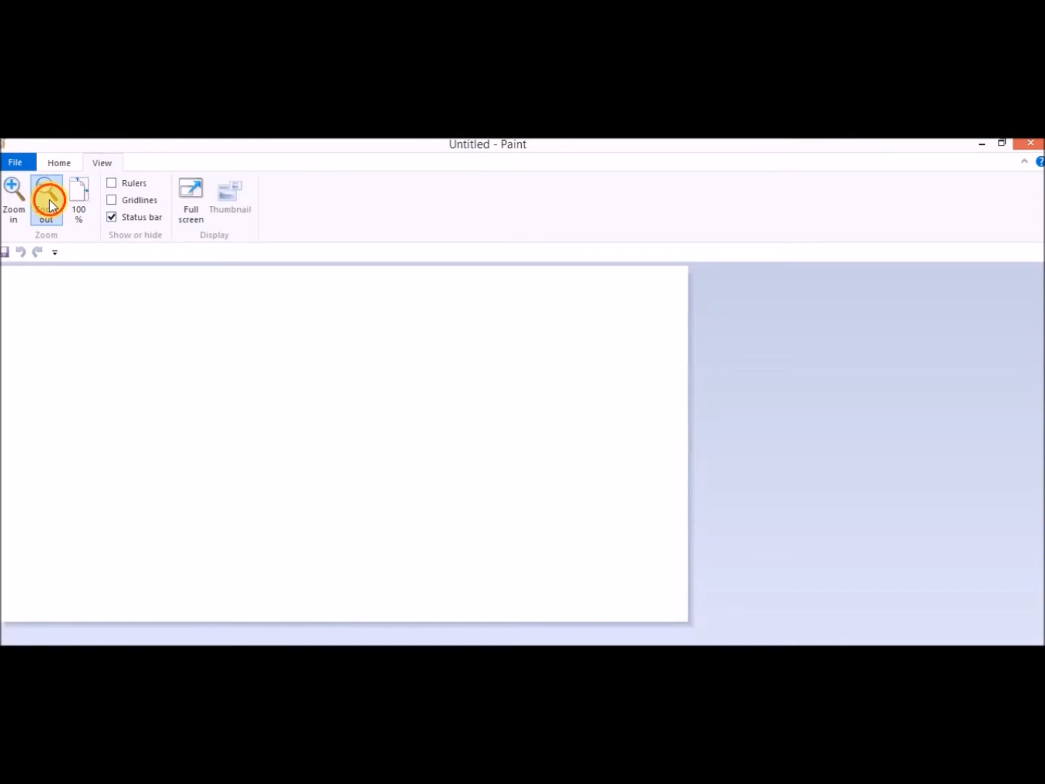
click(50, 205)
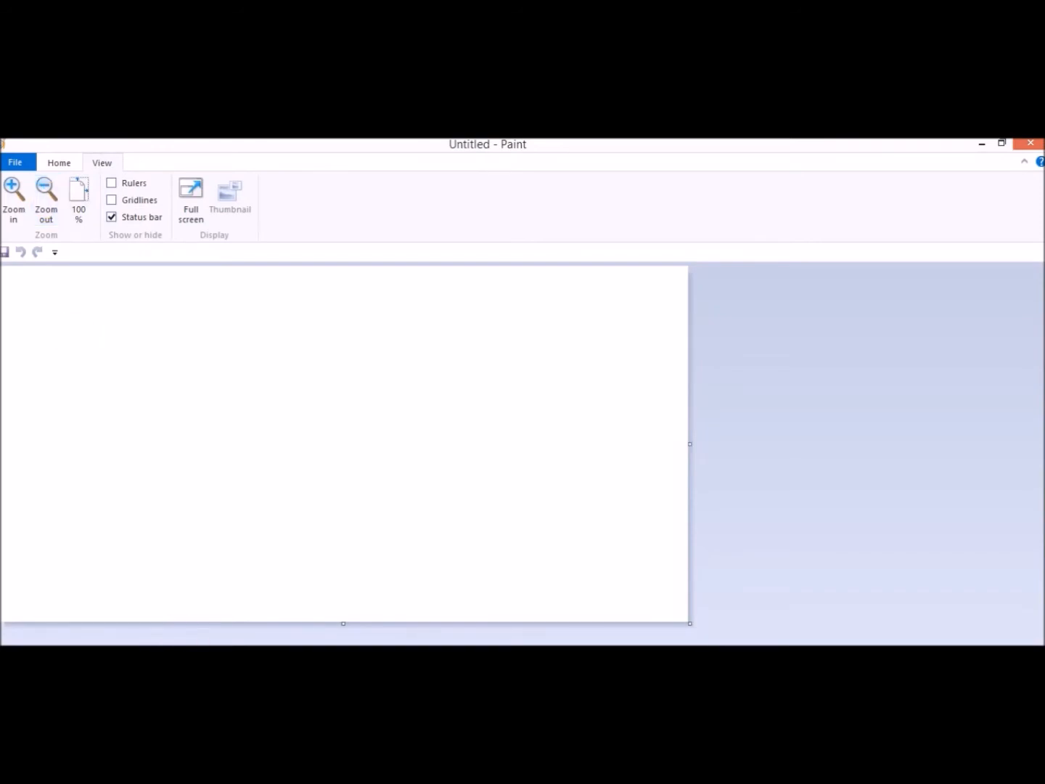
key(alt+Tab)
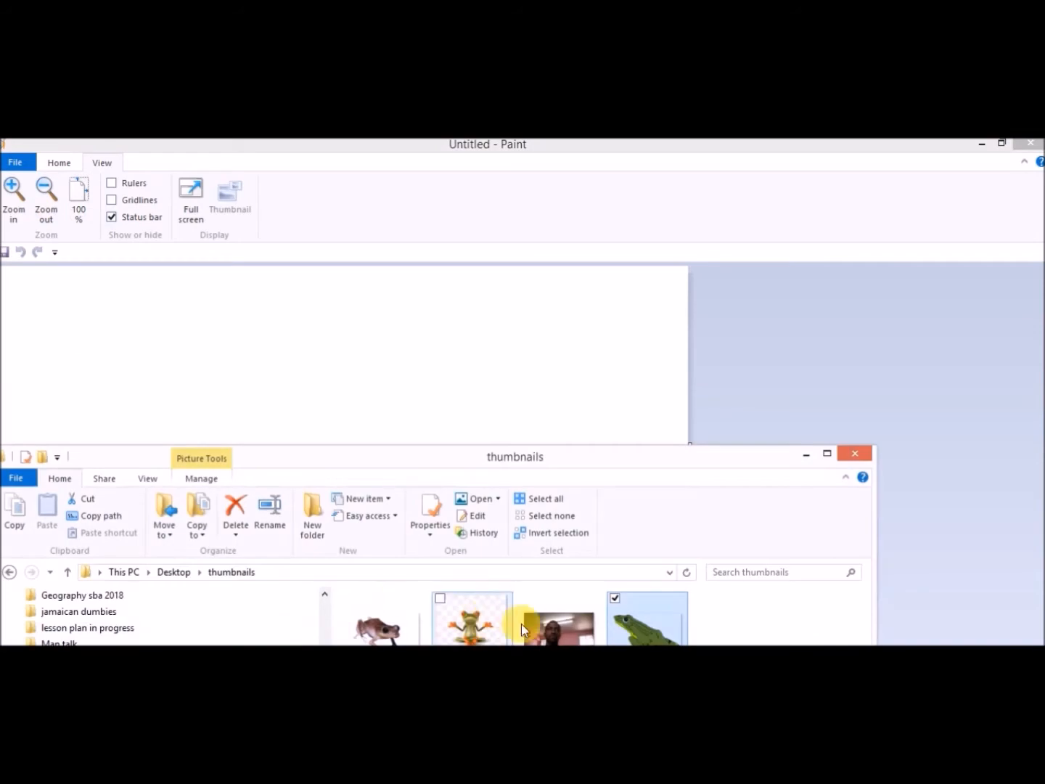
mouse_move(559, 624)
mouse_down()
mouse_move(506, 532)
mouse_move(463, 411)
mouse_up()
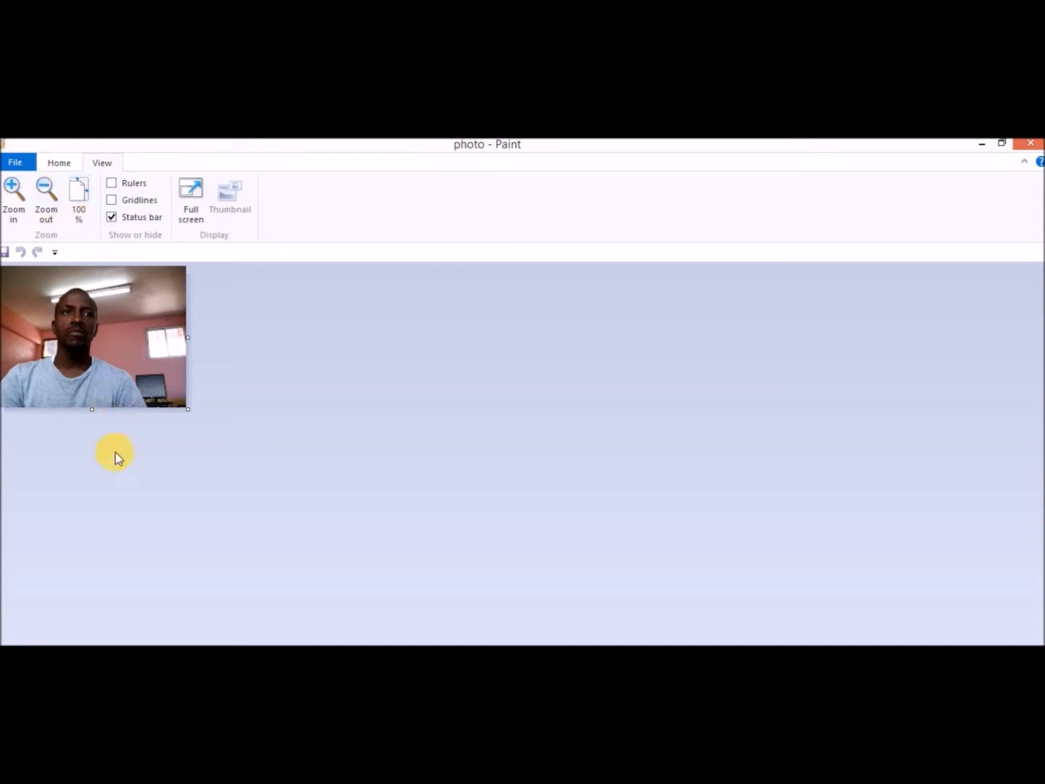
Step: Select the whole photo of the man, toggle Transparent selection and shift the photo slightly upward
key(ctrl+a)
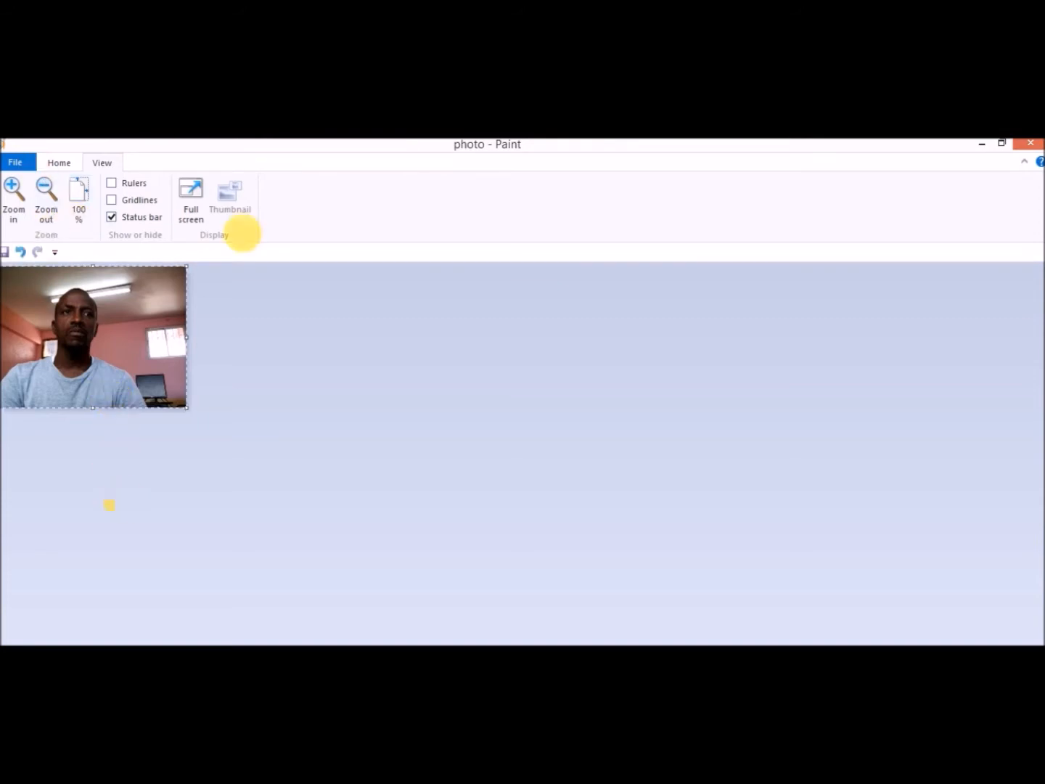
click(60, 161)
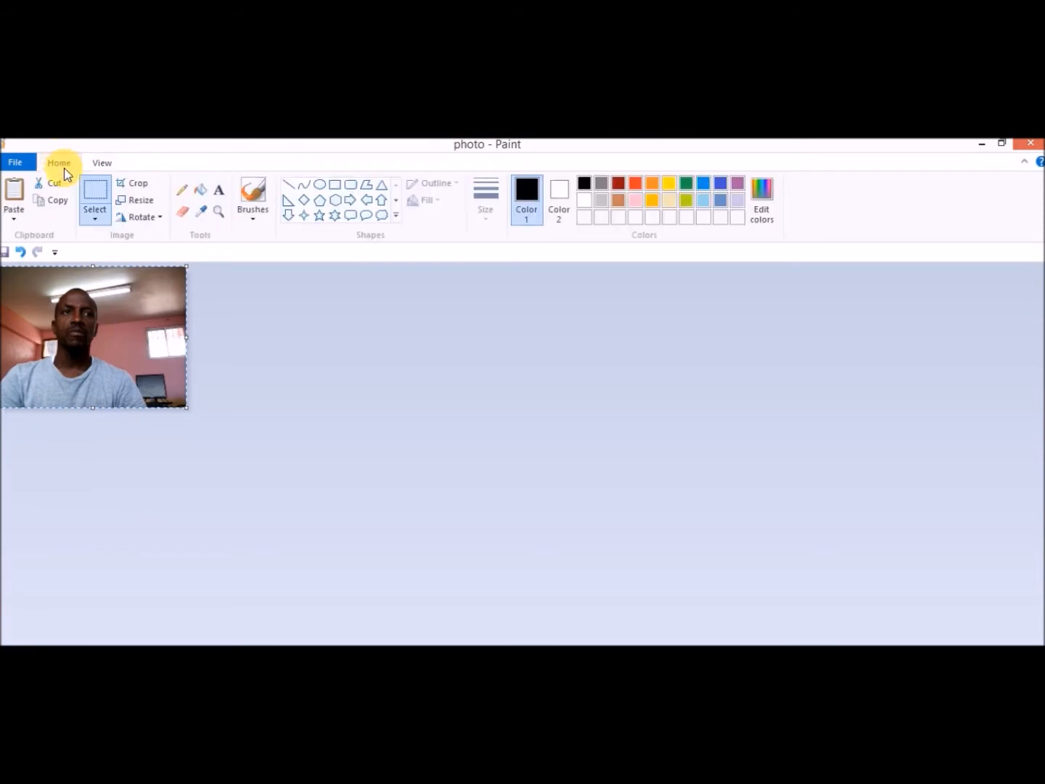
click(94, 218)
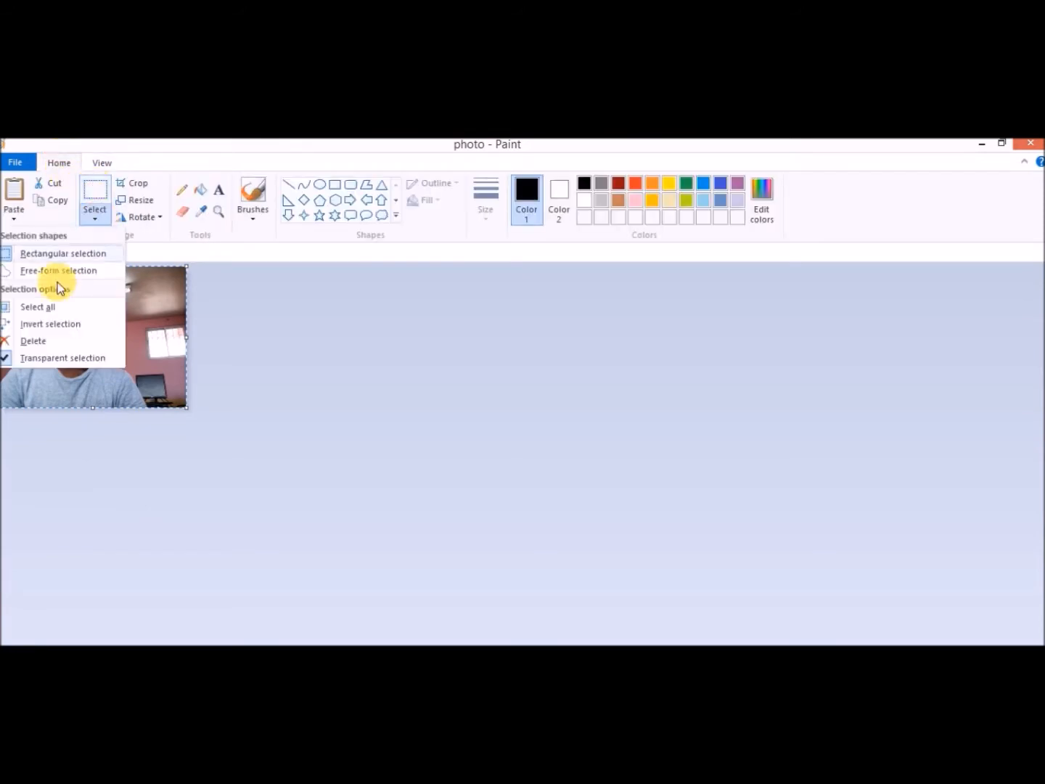
click(35, 356)
mouse_move(58, 362)
mouse_down()
mouse_move(100, 362)
mouse_move(46, 345)
mouse_move(69, 368)
mouse_up()
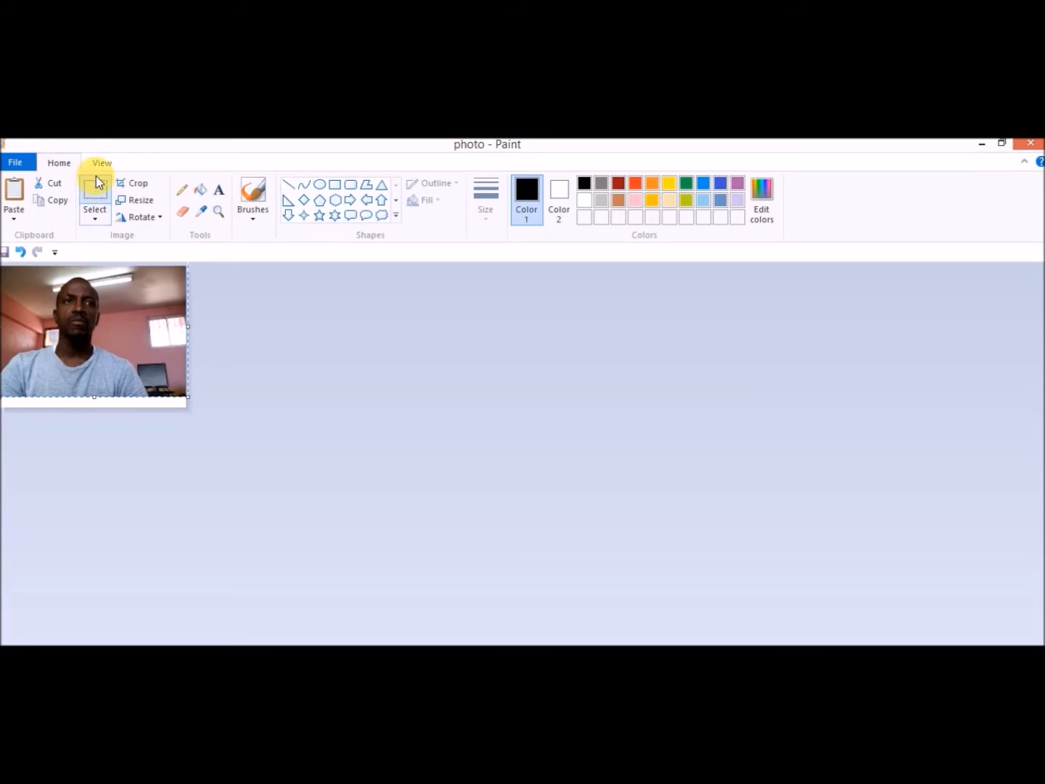
Step: Outline the man's head and shoulders with Free-form selection and cut him out of the photo
click(130, 185)
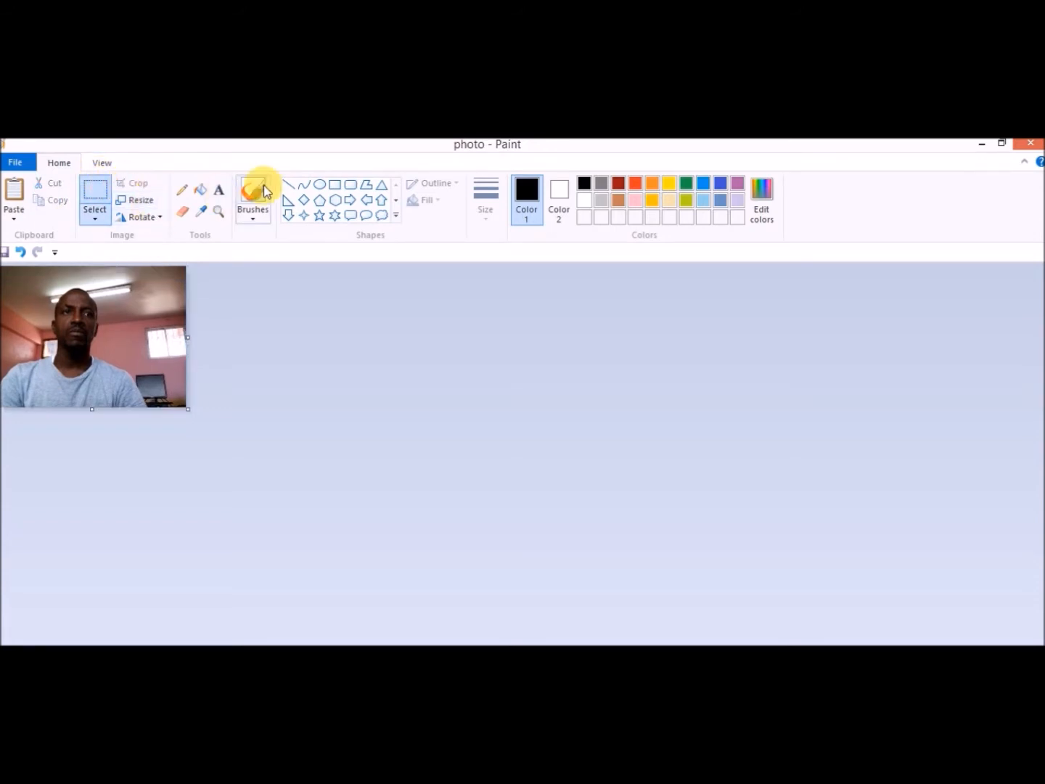
click(94, 215)
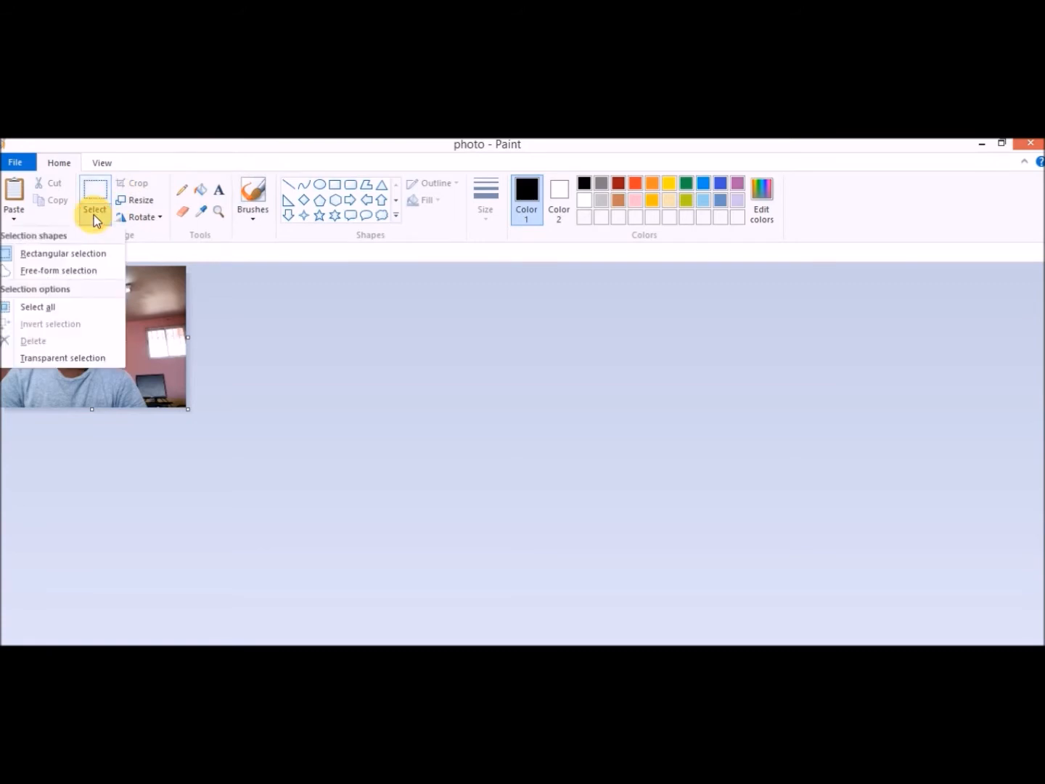
click(43, 273)
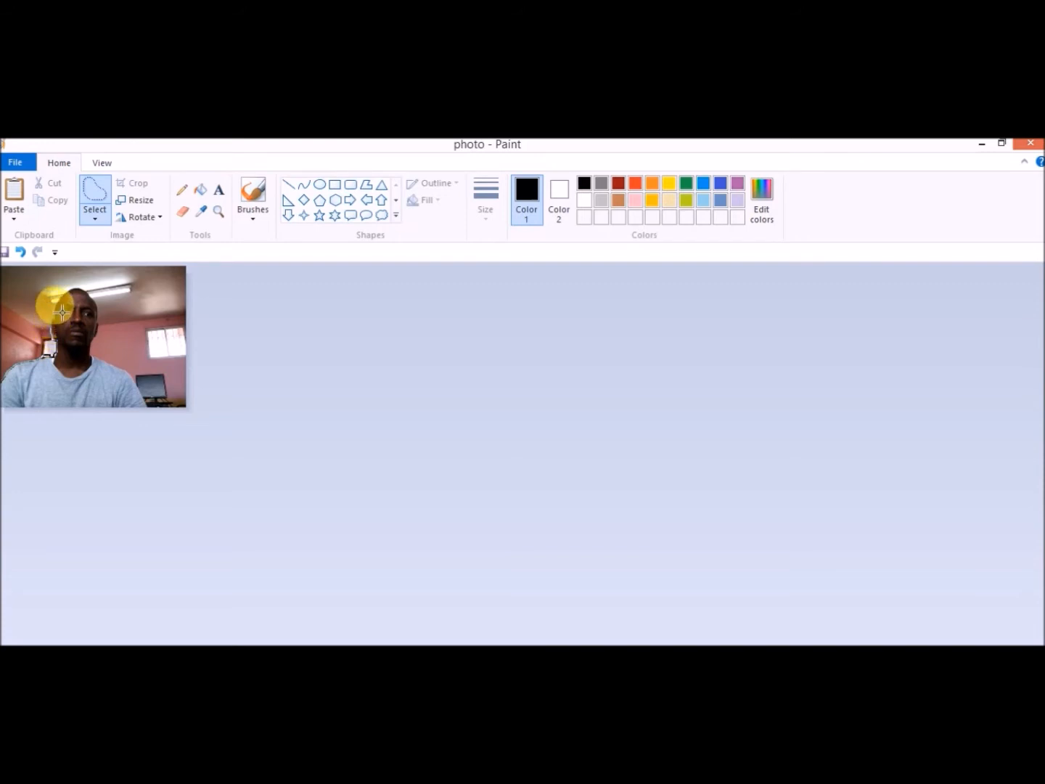
mouse_move(68, 300)
mouse_down()
mouse_move(106, 314)
mouse_move(102, 359)
mouse_move(139, 381)
mouse_up()
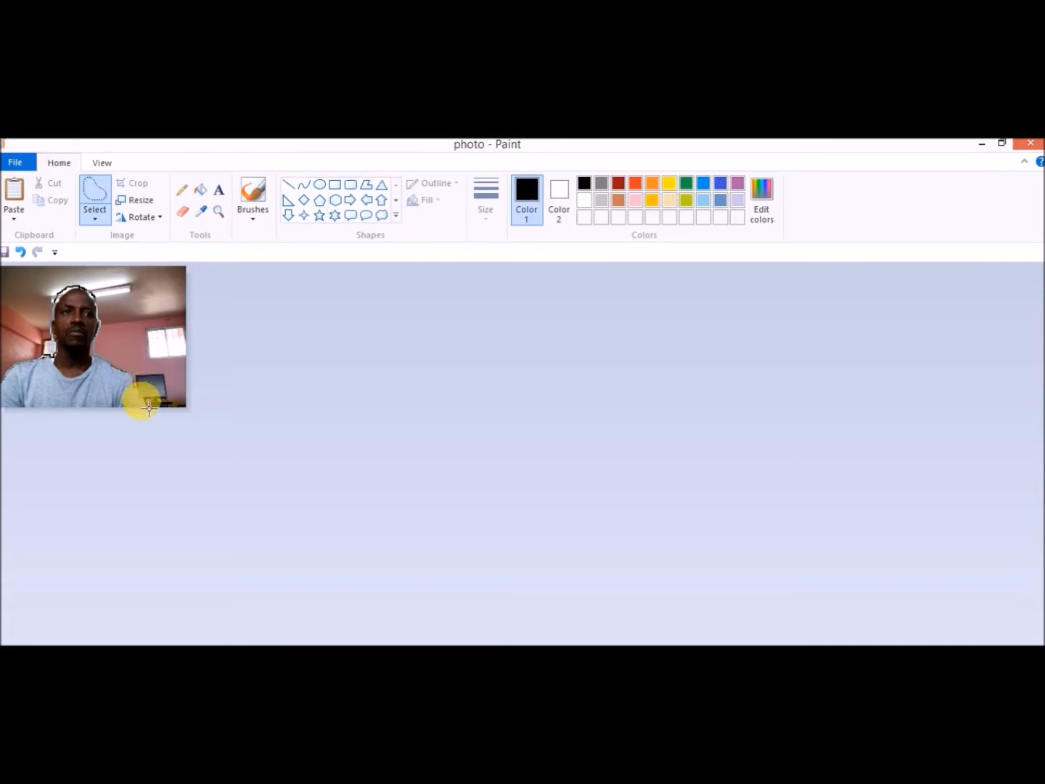
drag(151, 408, 152, 413)
drag(88, 338, 114, 344)
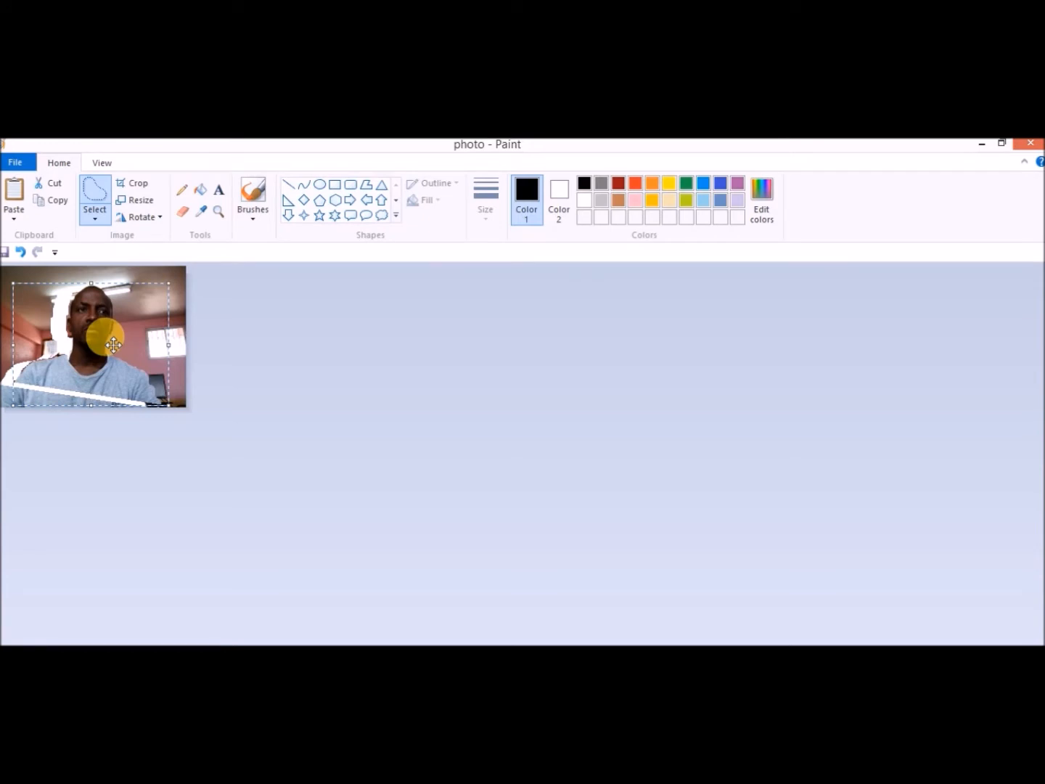
key(Delete)
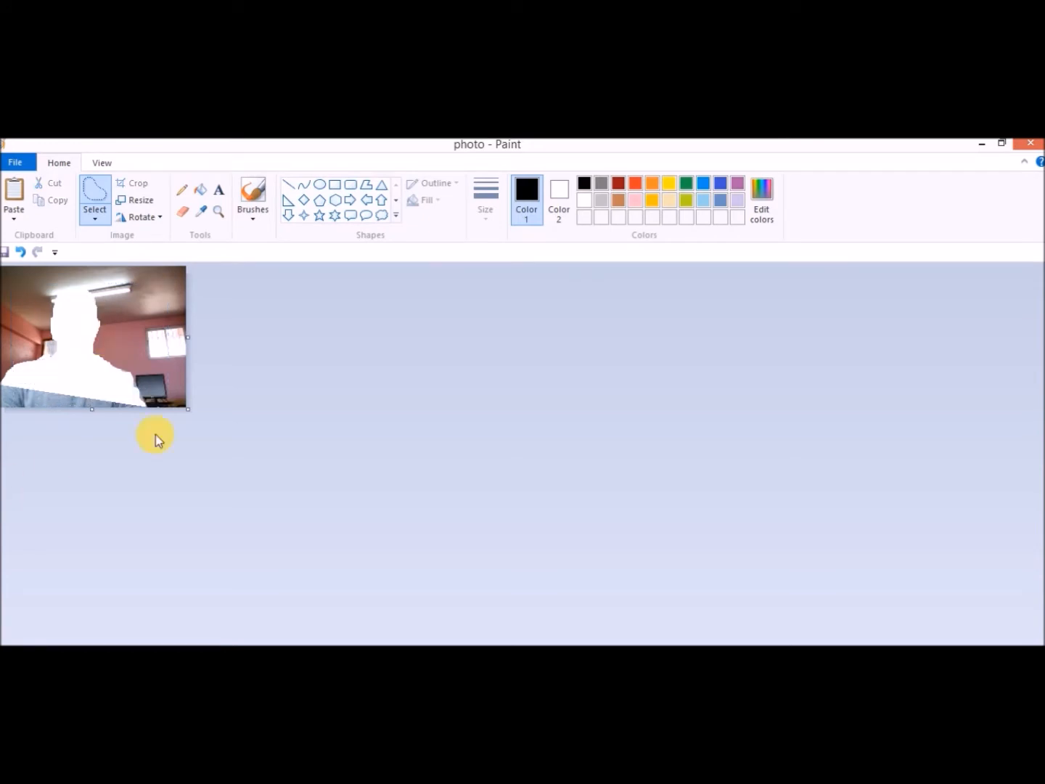
Step: Open the recent picture "frogs in my pond" without saving the changes to the photo of the man
click(15, 161)
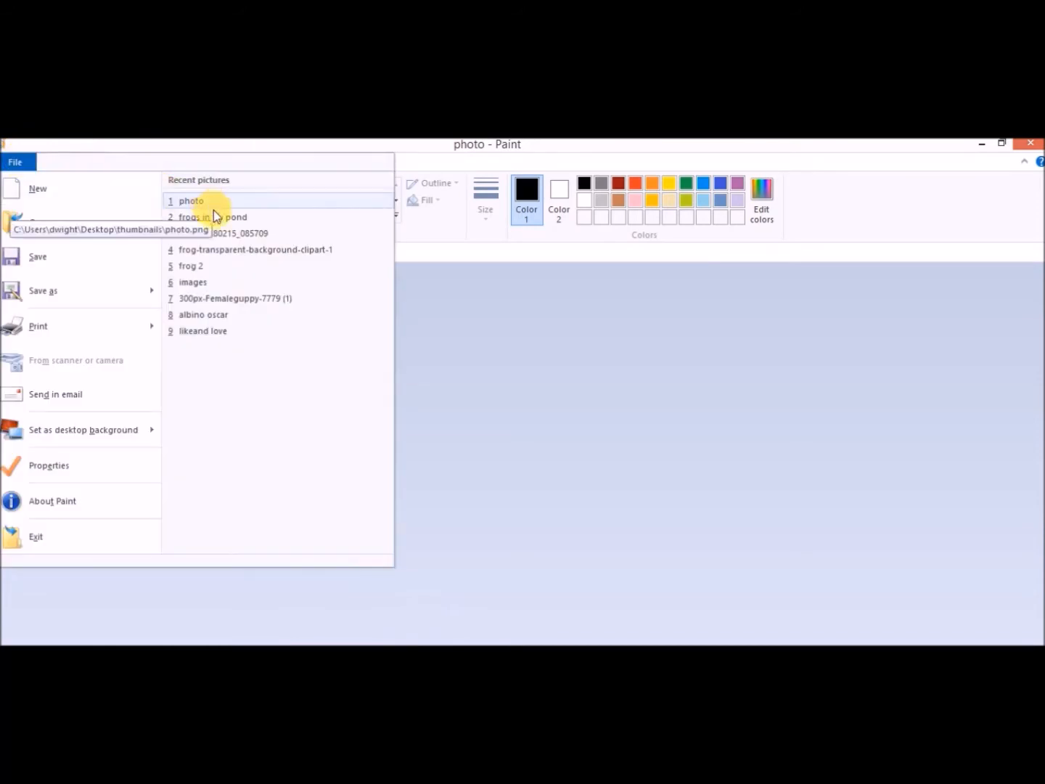
click(234, 215)
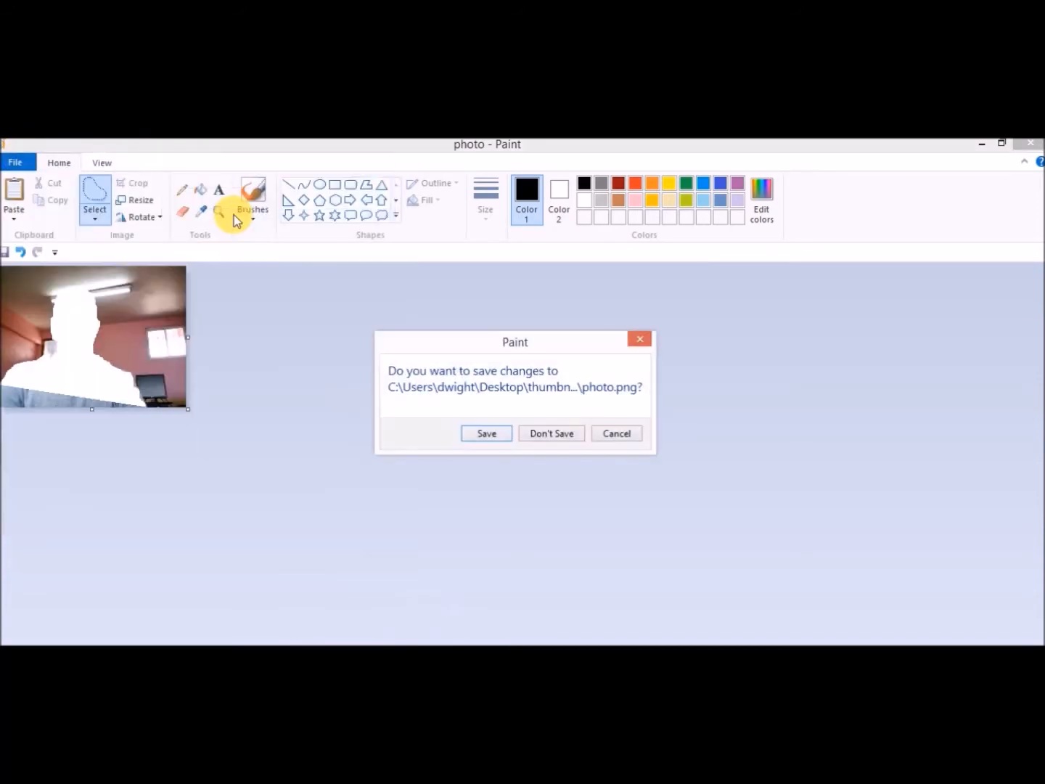
click(552, 433)
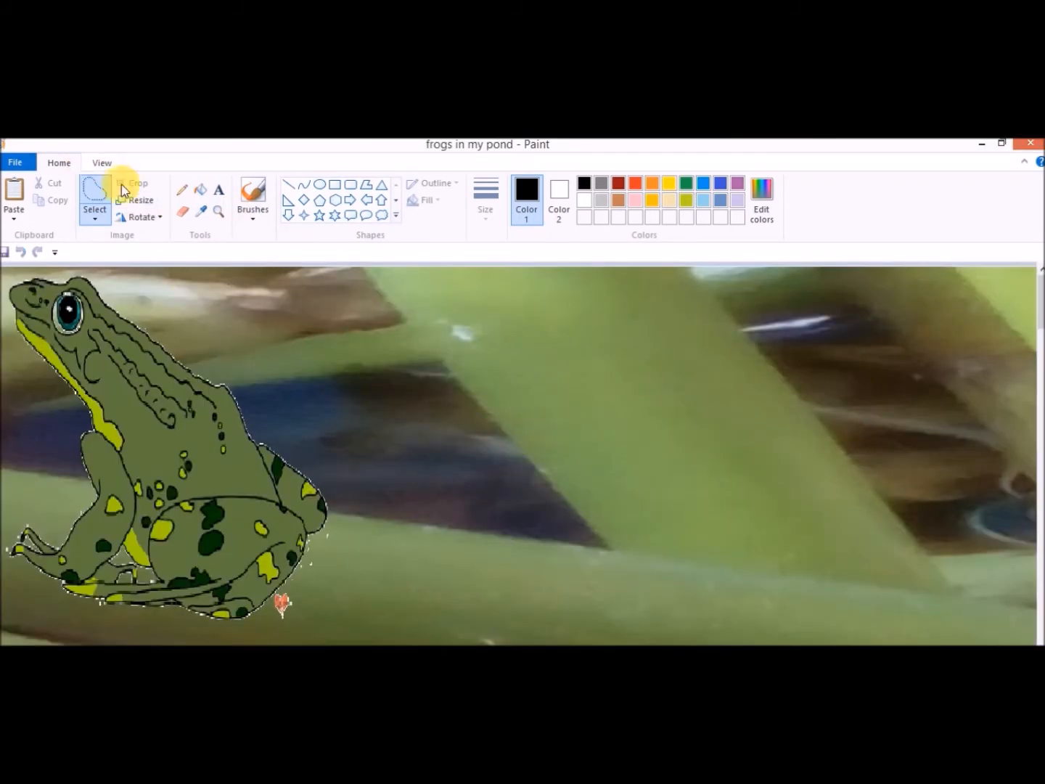
Step: Paste the cut-out man into the pond picture and enlarge him beside the frog on the small orange leaf
click(95, 163)
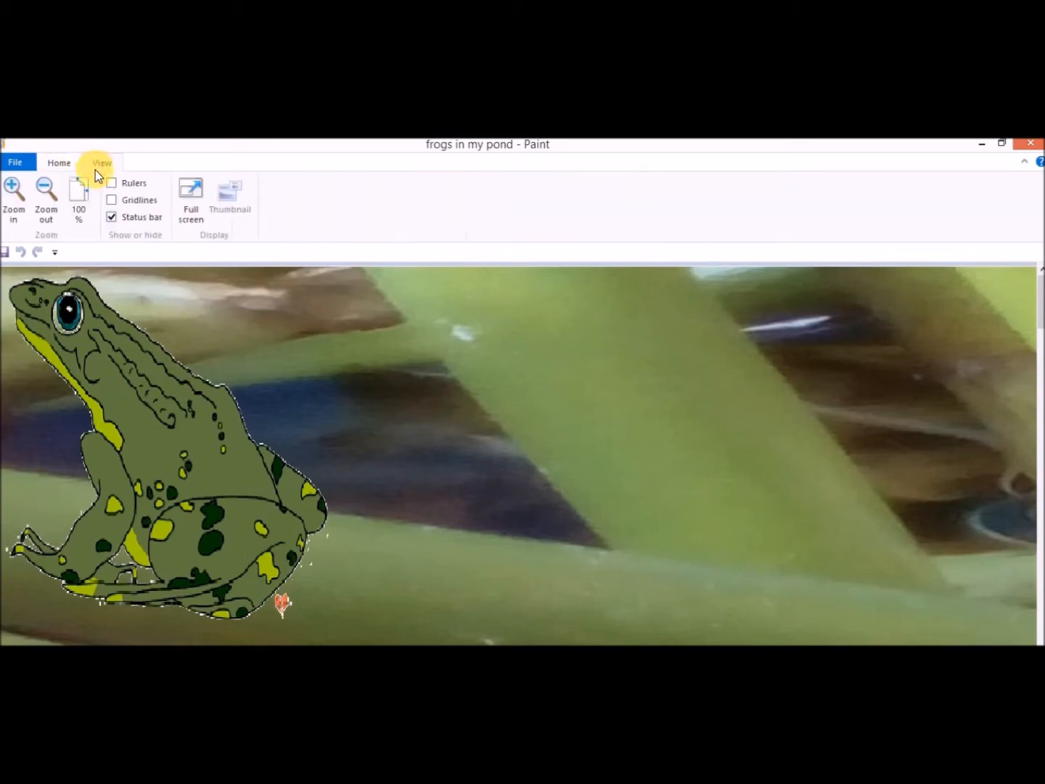
click(46, 199)
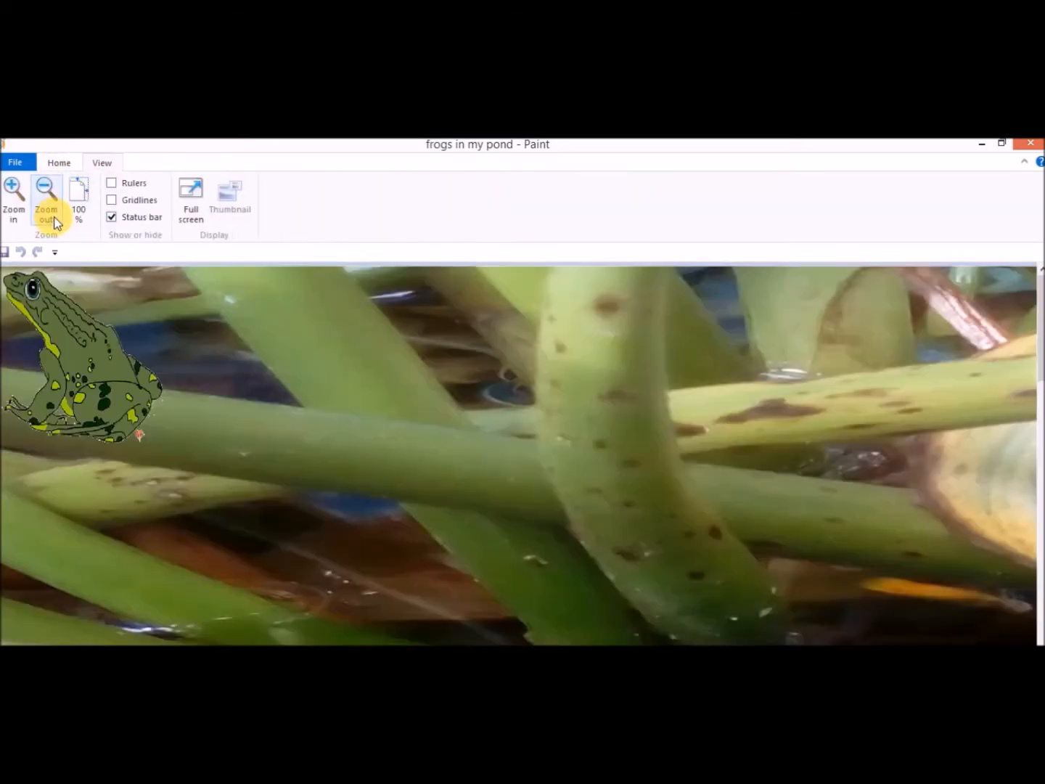
click(46, 200)
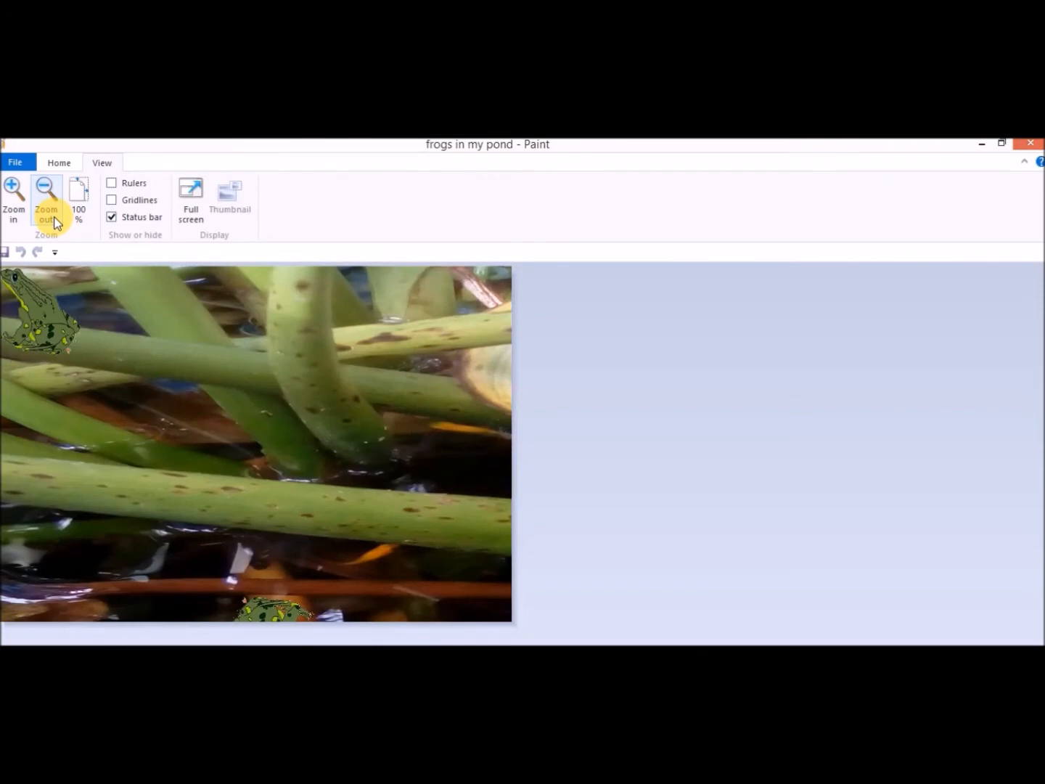
click(54, 222)
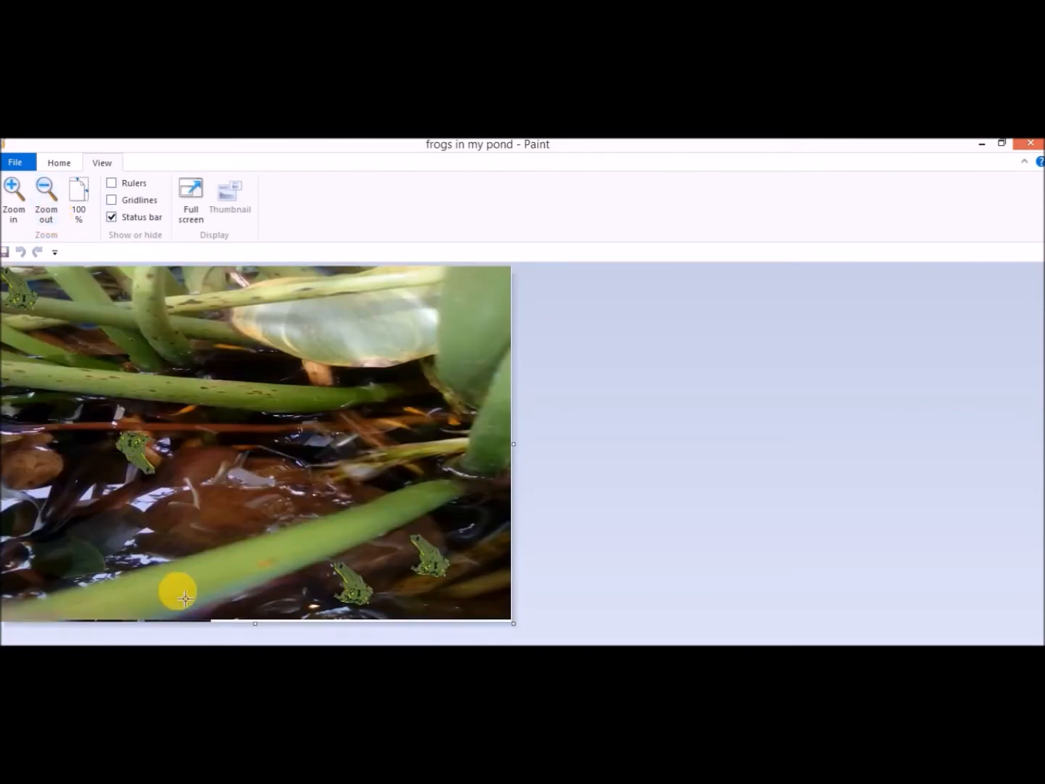
key(ctrl+v)
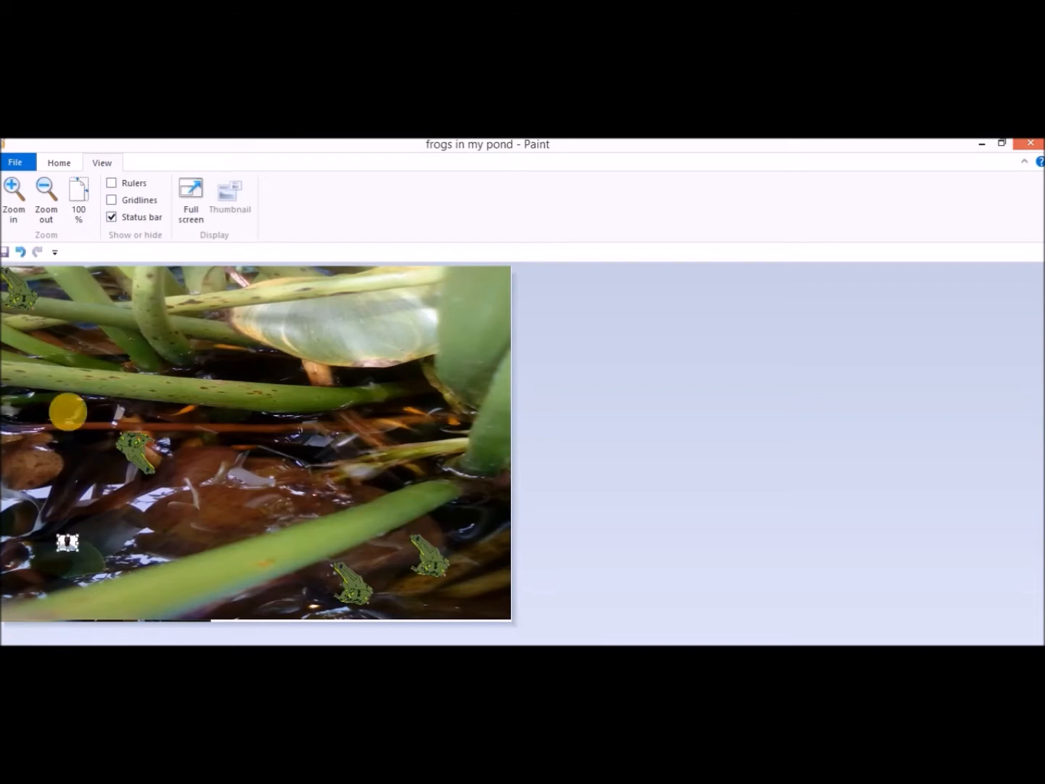
drag(81, 536, 115, 476)
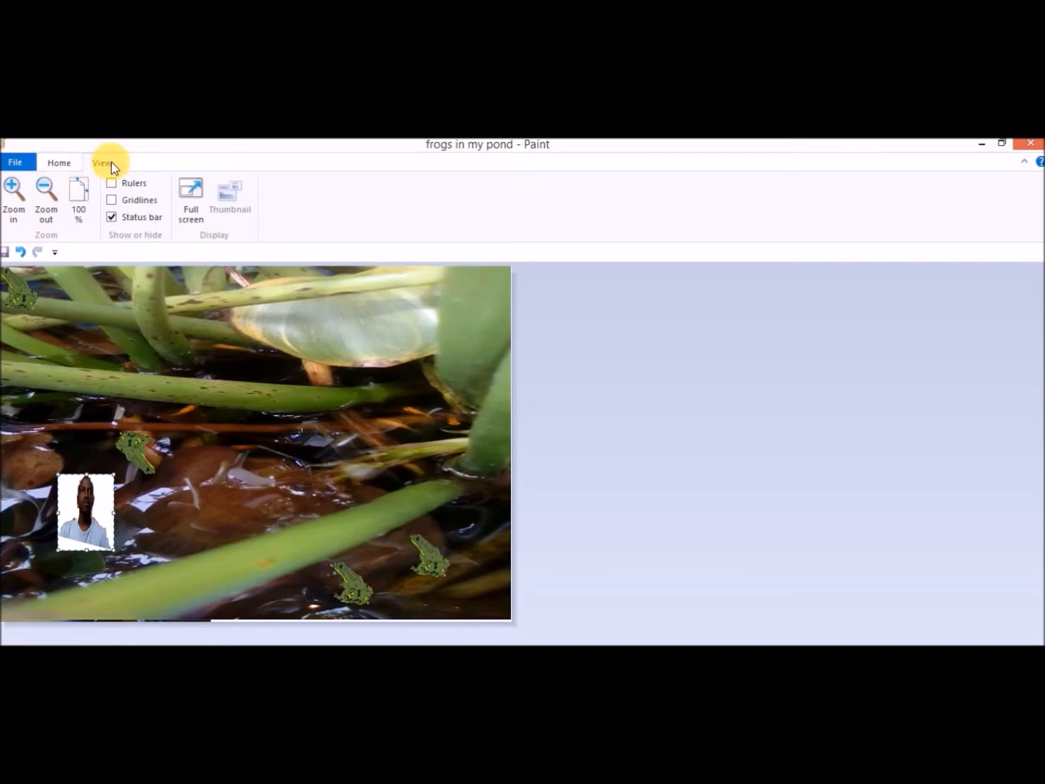
Step: Make the pasted man's white background transparent with Transparent selection and place him, widened, in the lower-left corner of the pond picture
click(60, 161)
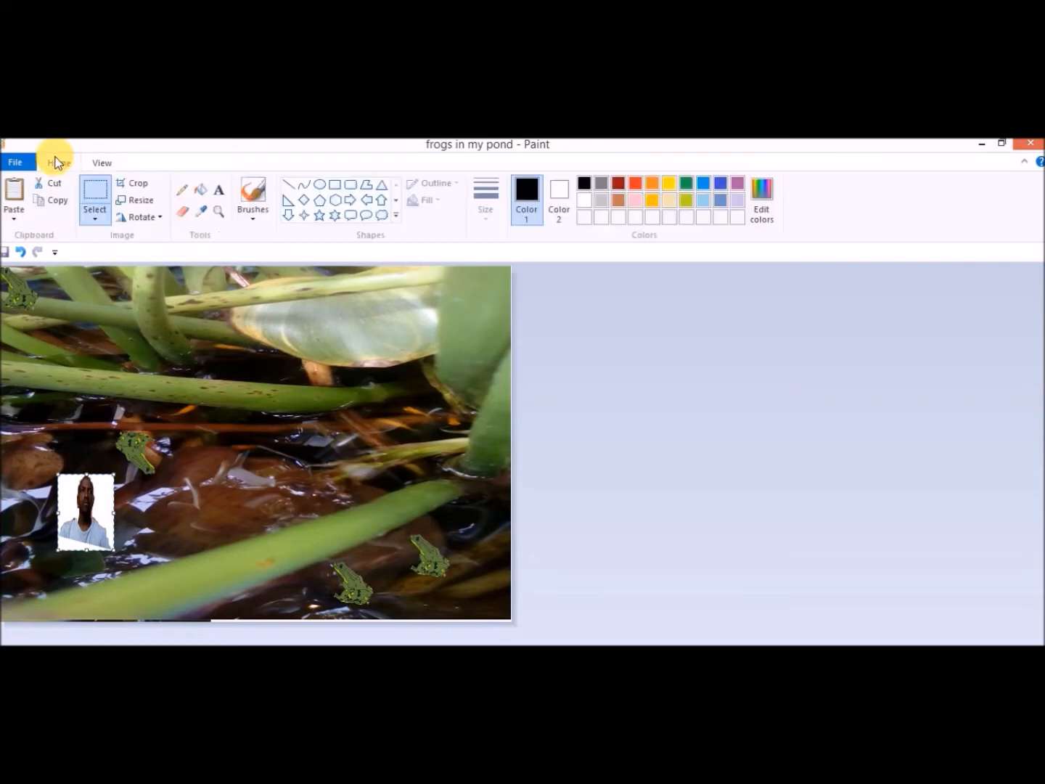
click(95, 219)
click(42, 359)
drag(100, 530, 62, 554)
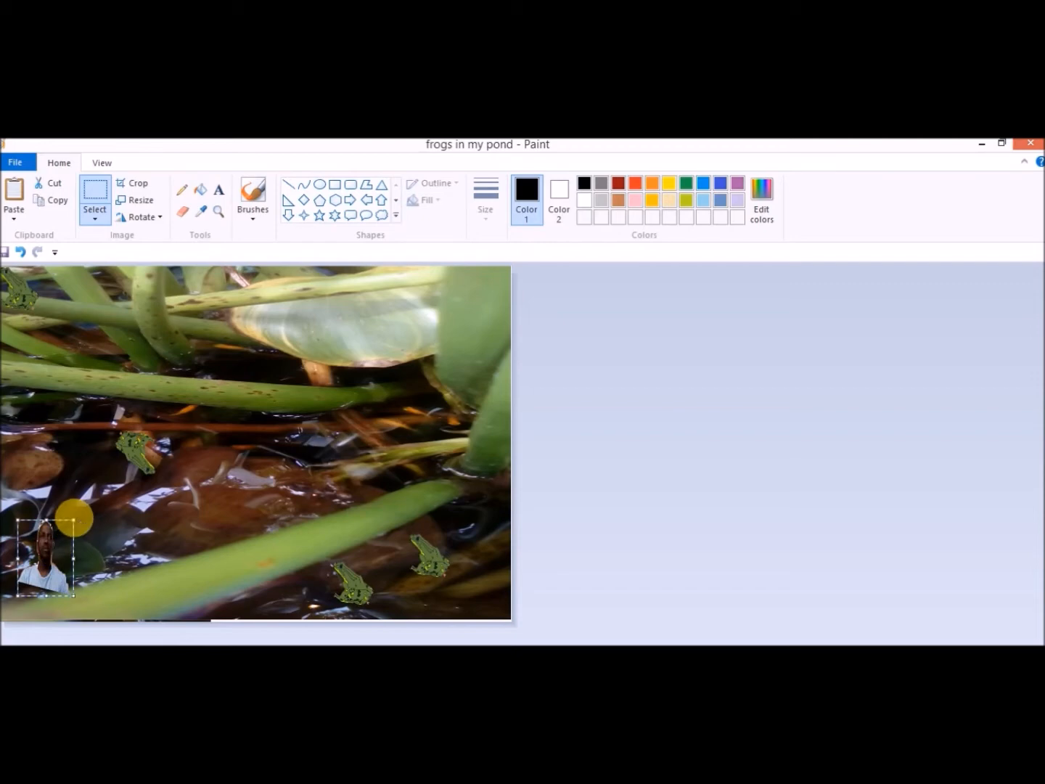
drag(74, 518, 179, 479)
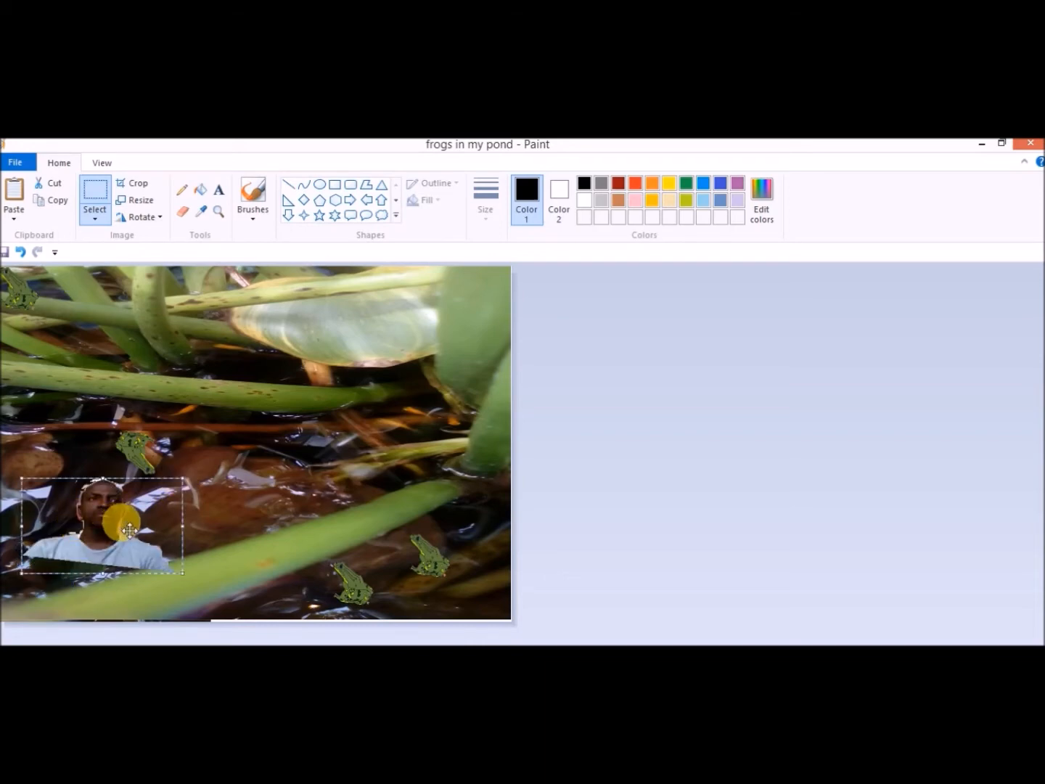
drag(129, 531, 114, 538)
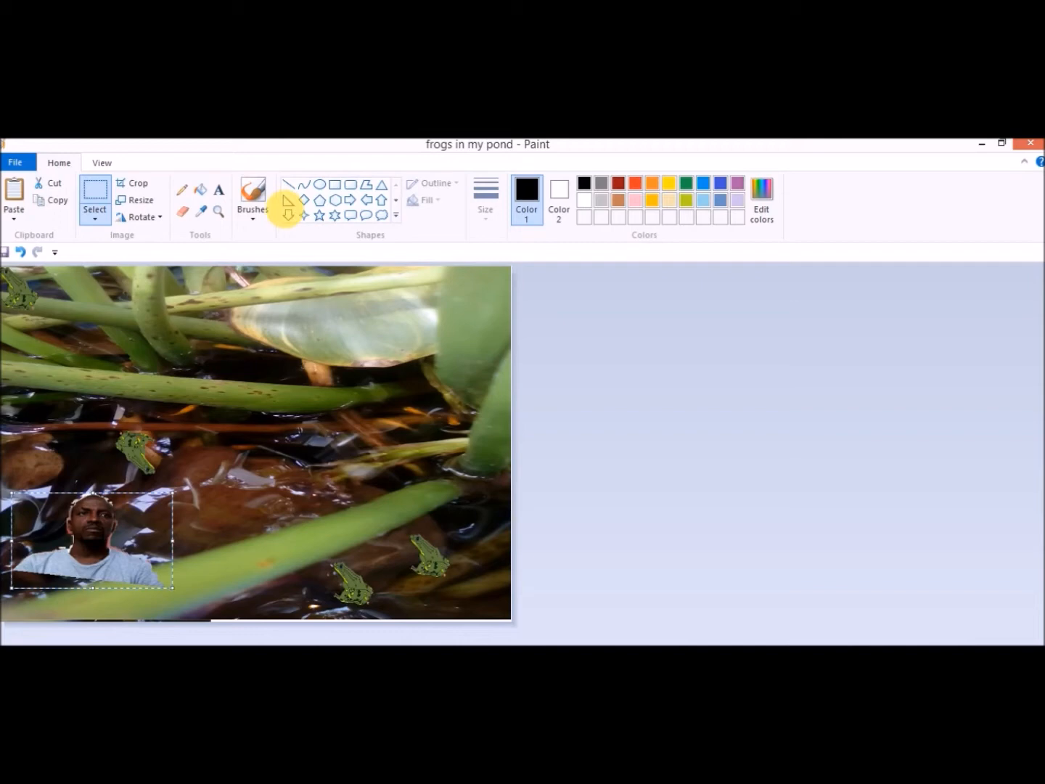
Step: Trace the edge of the man's cutout in orange with the Oil brush
click(199, 211)
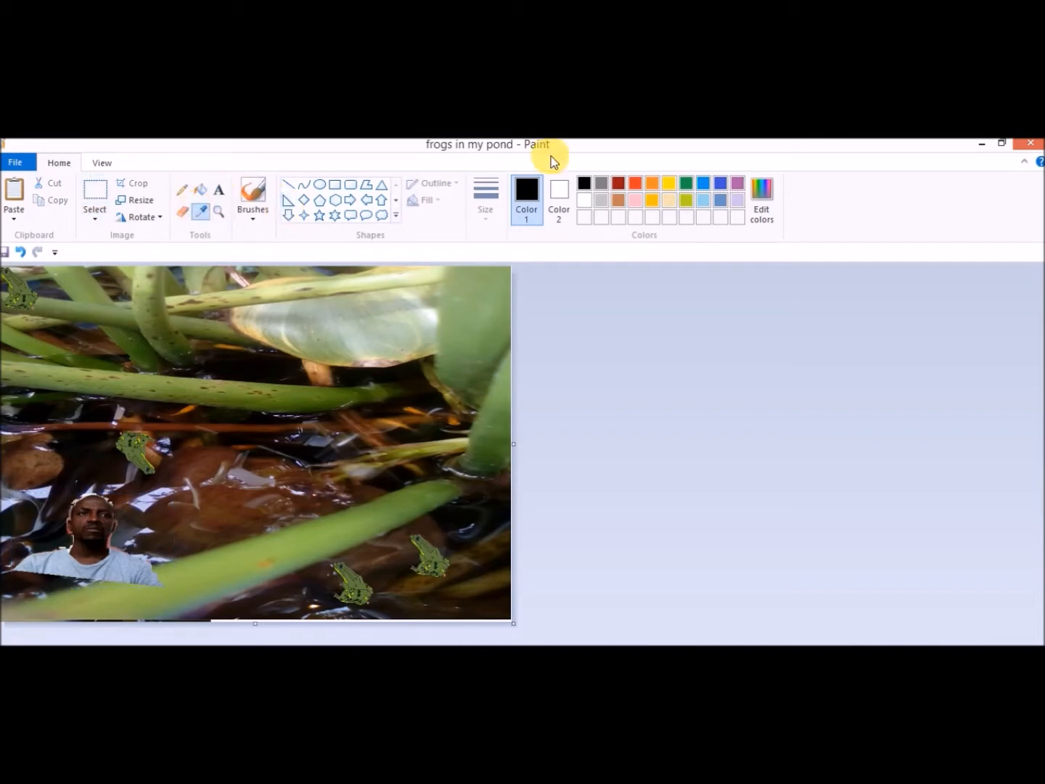
click(651, 183)
click(257, 215)
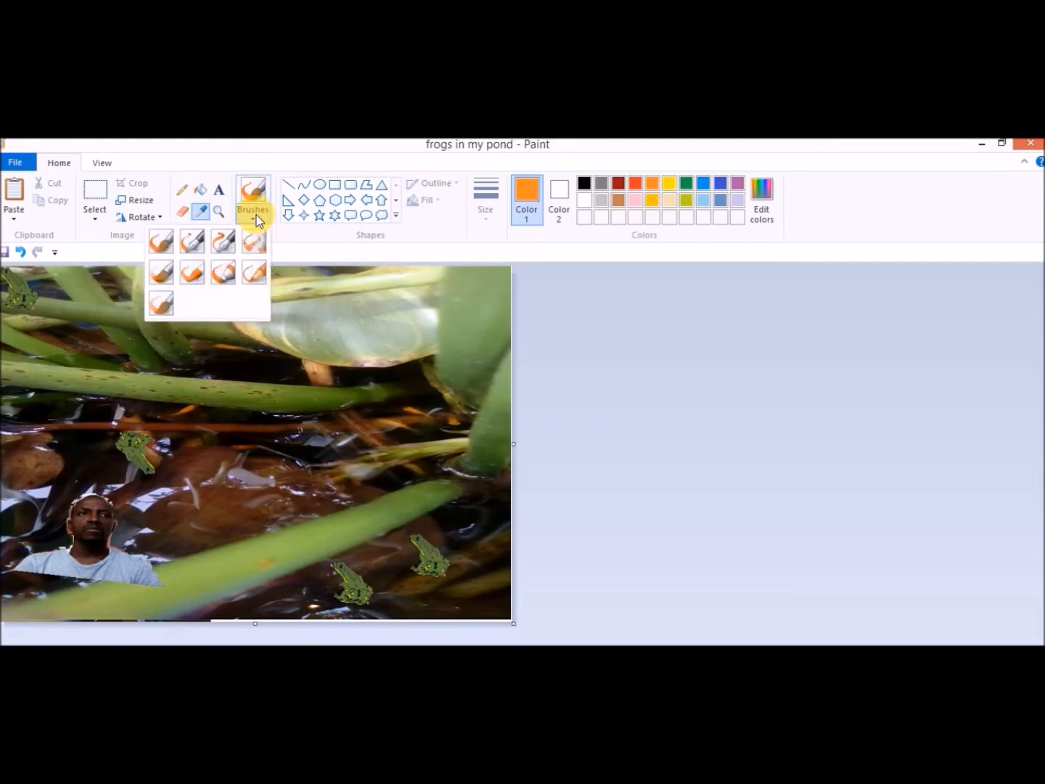
click(257, 215)
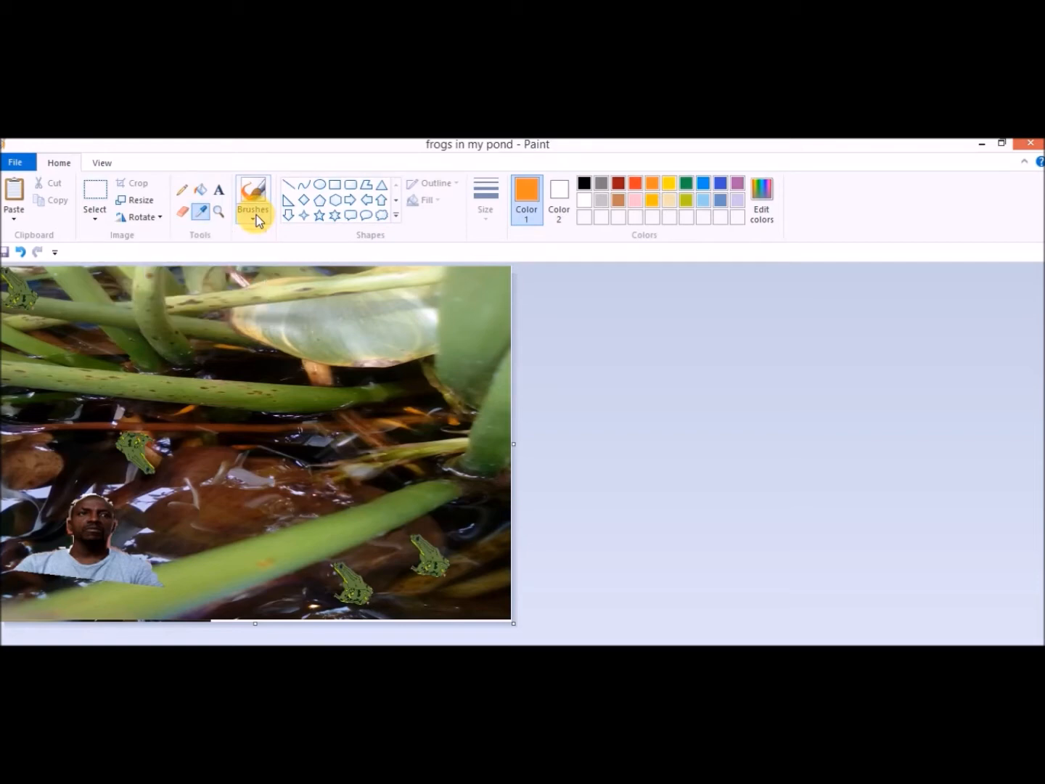
click(203, 212)
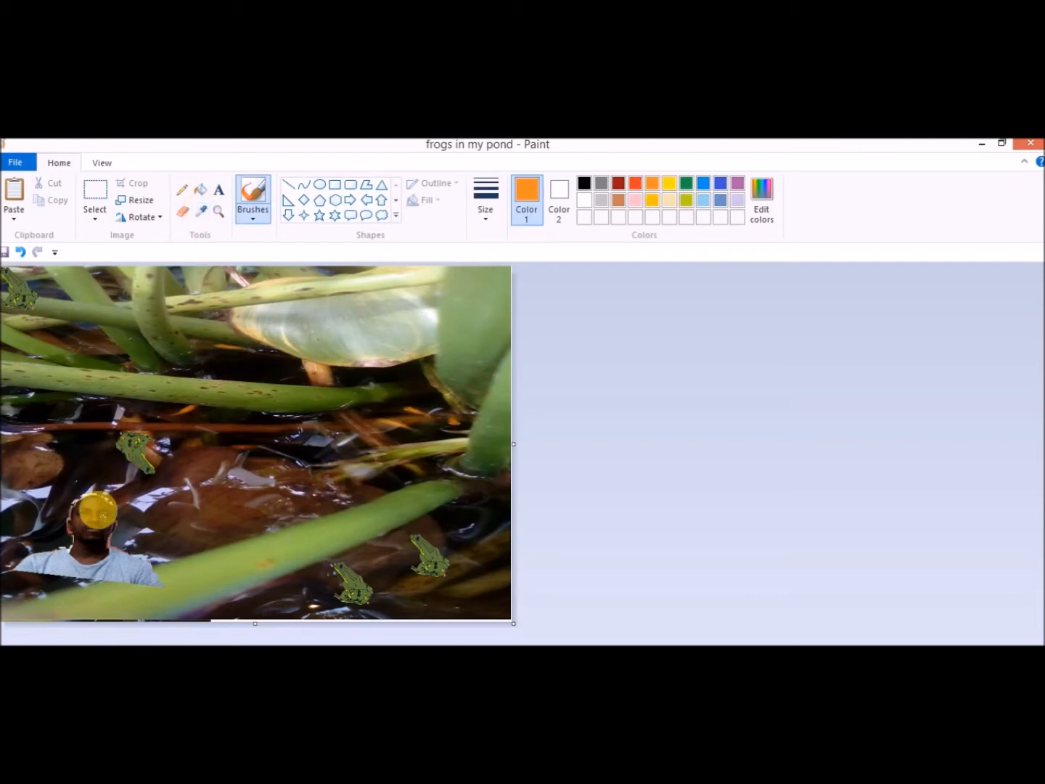
click(335, 190)
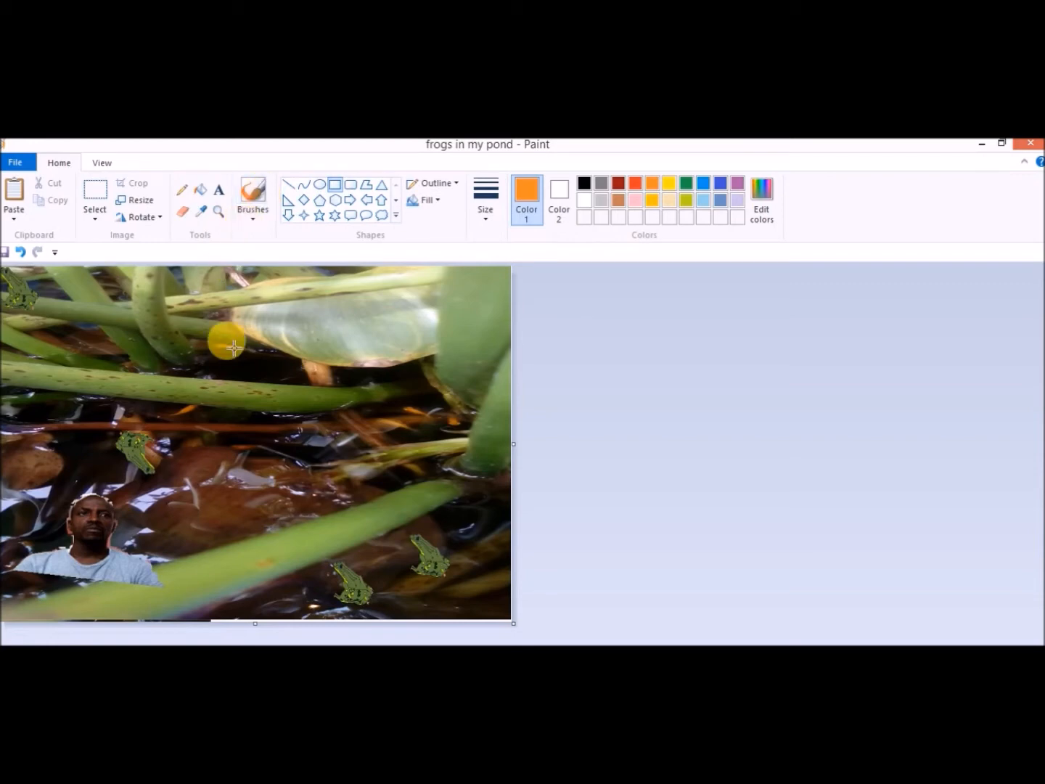
click(258, 212)
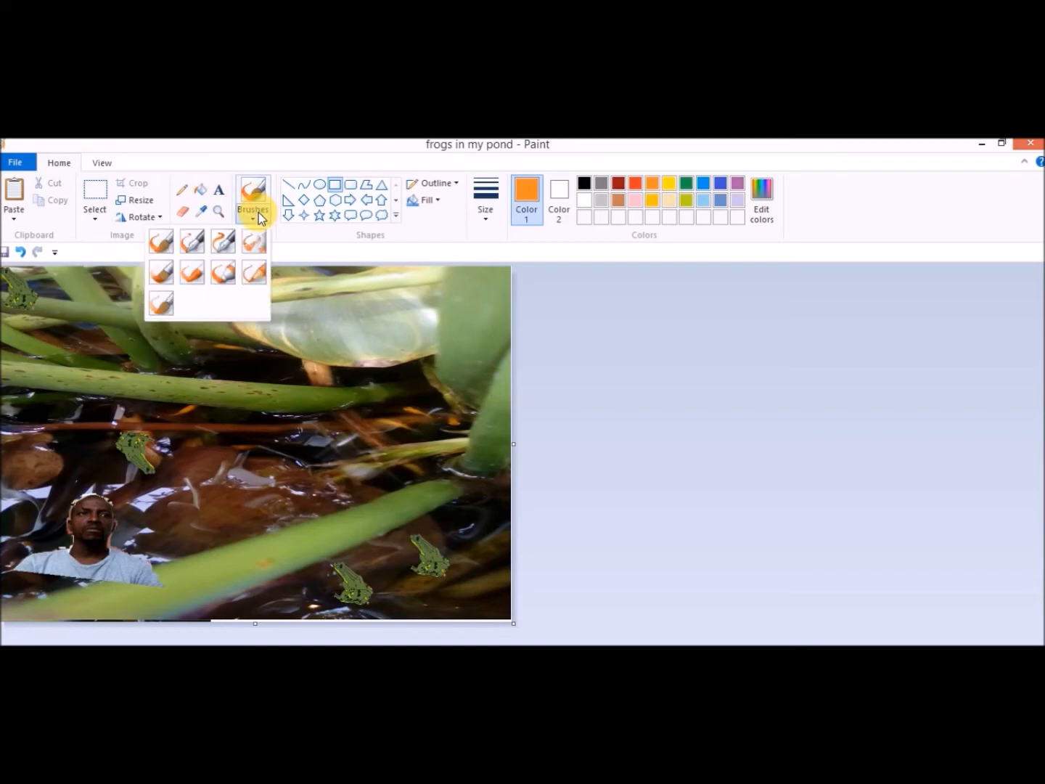
click(159, 272)
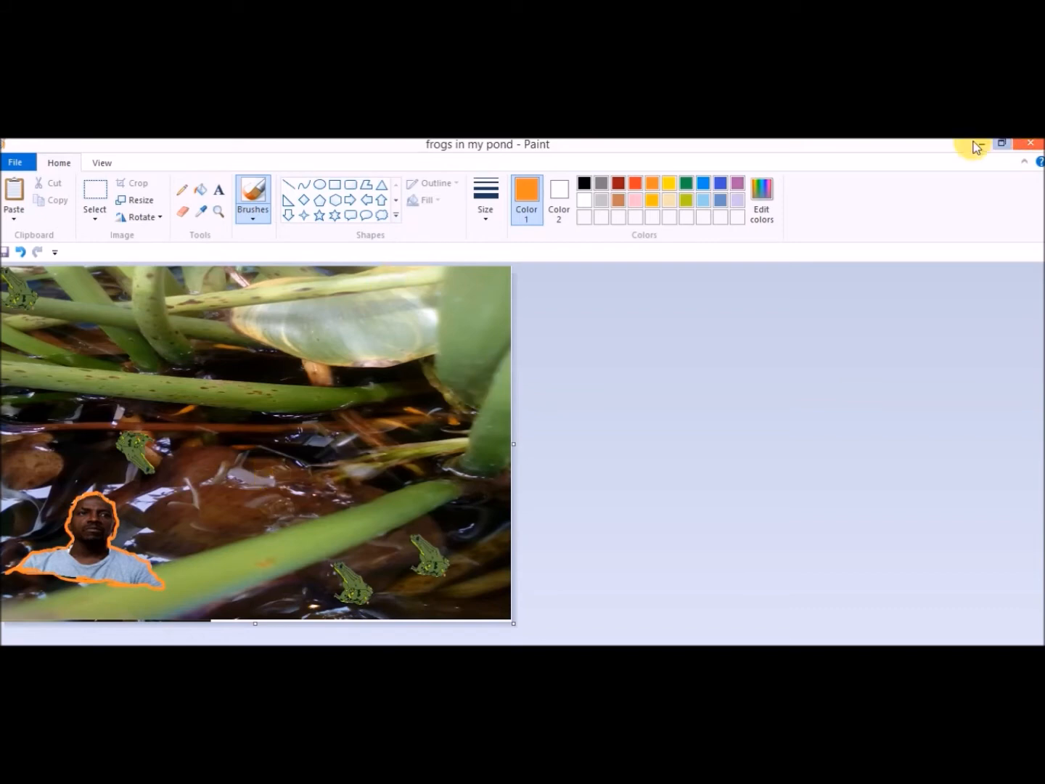
Step: Save the edited pond picture under its current name and switch to the hand-drawn circles image search in Chrome
click(13, 161)
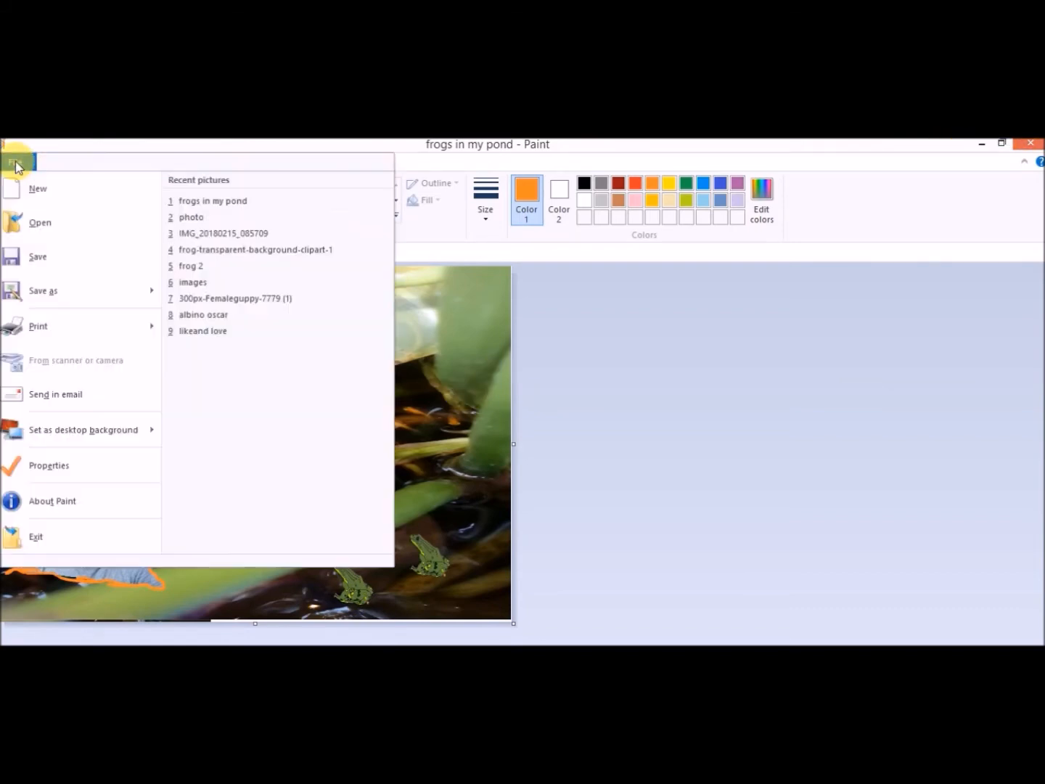
click(43, 265)
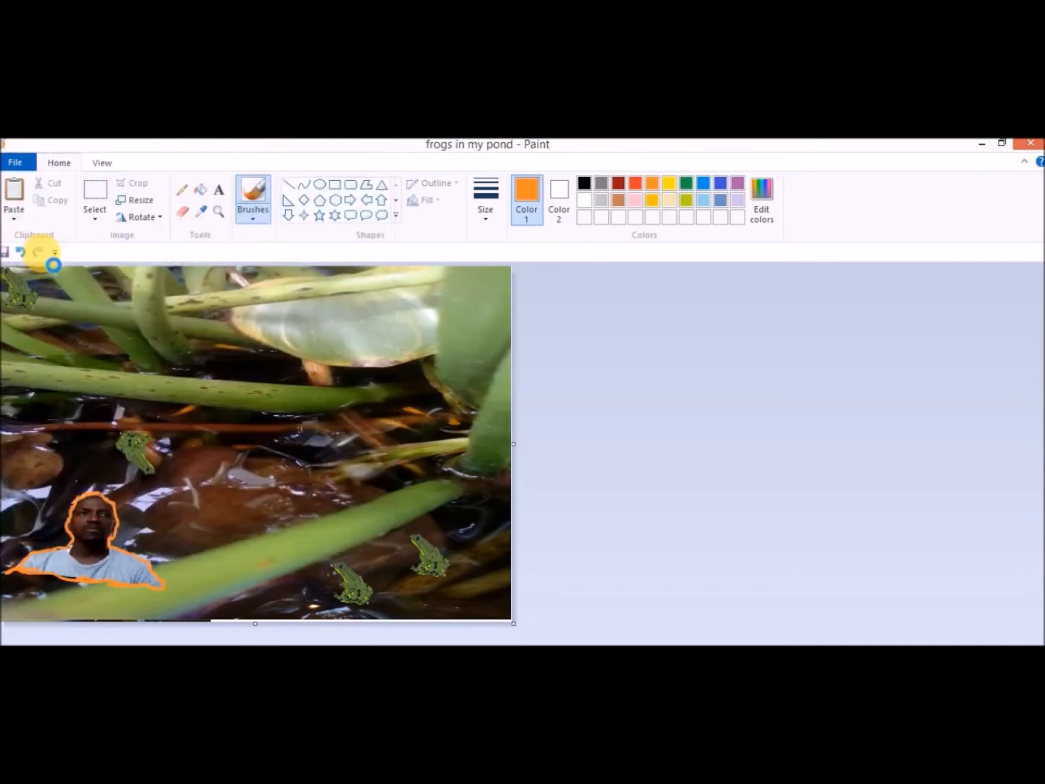
click(981, 144)
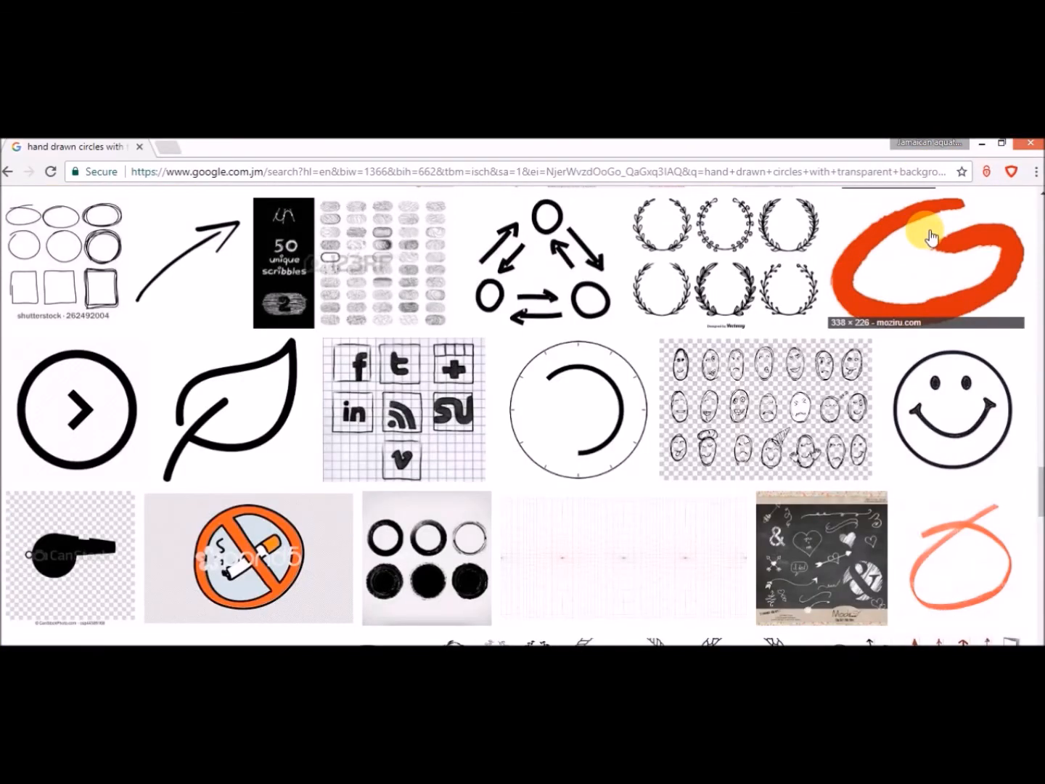
Step: Save the red marker circle from the image results to the thumbnails folder as a PNG image named circle
click(931, 236)
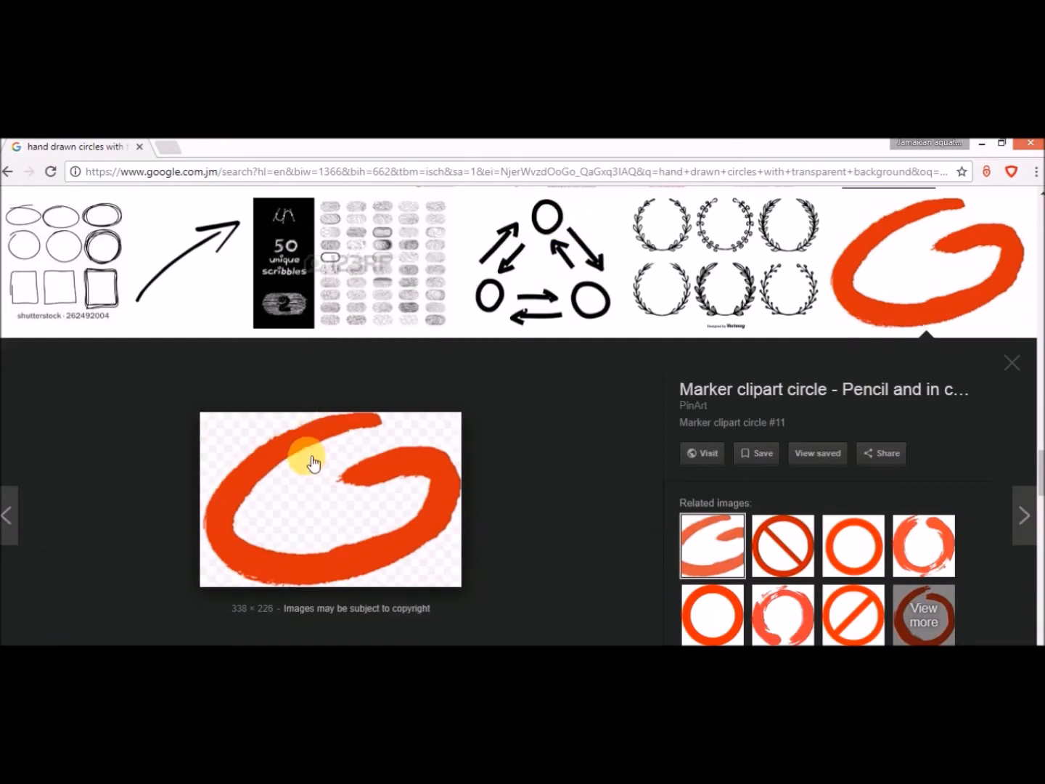
right_click(310, 458)
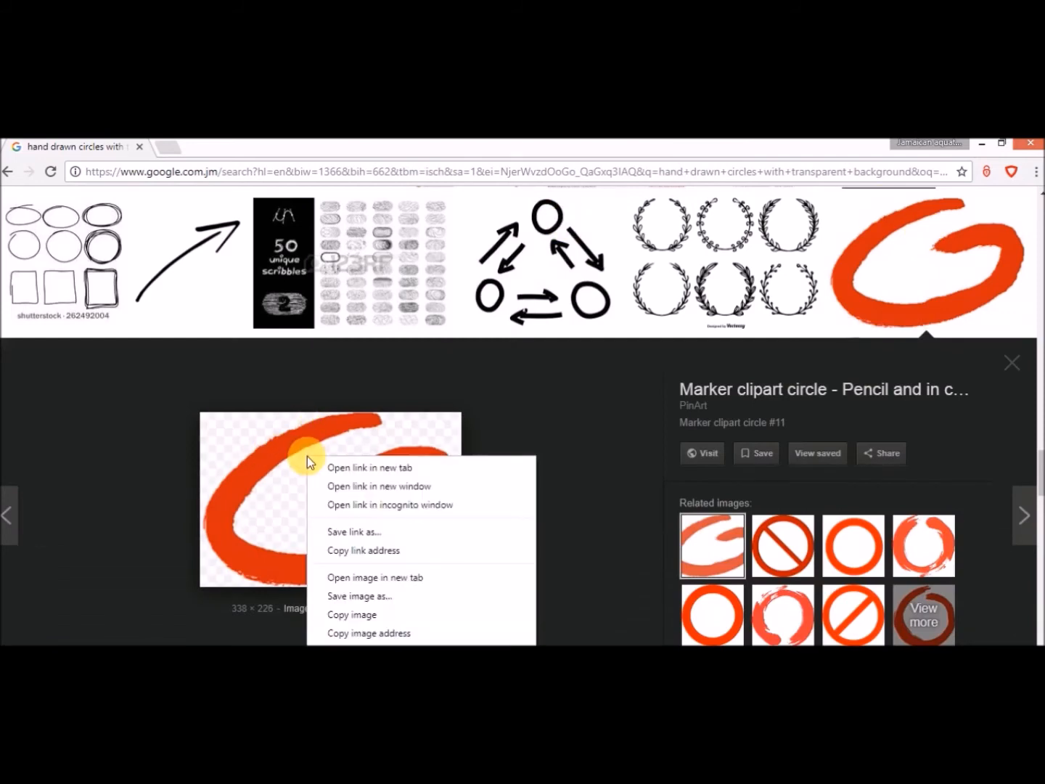
click(370, 597)
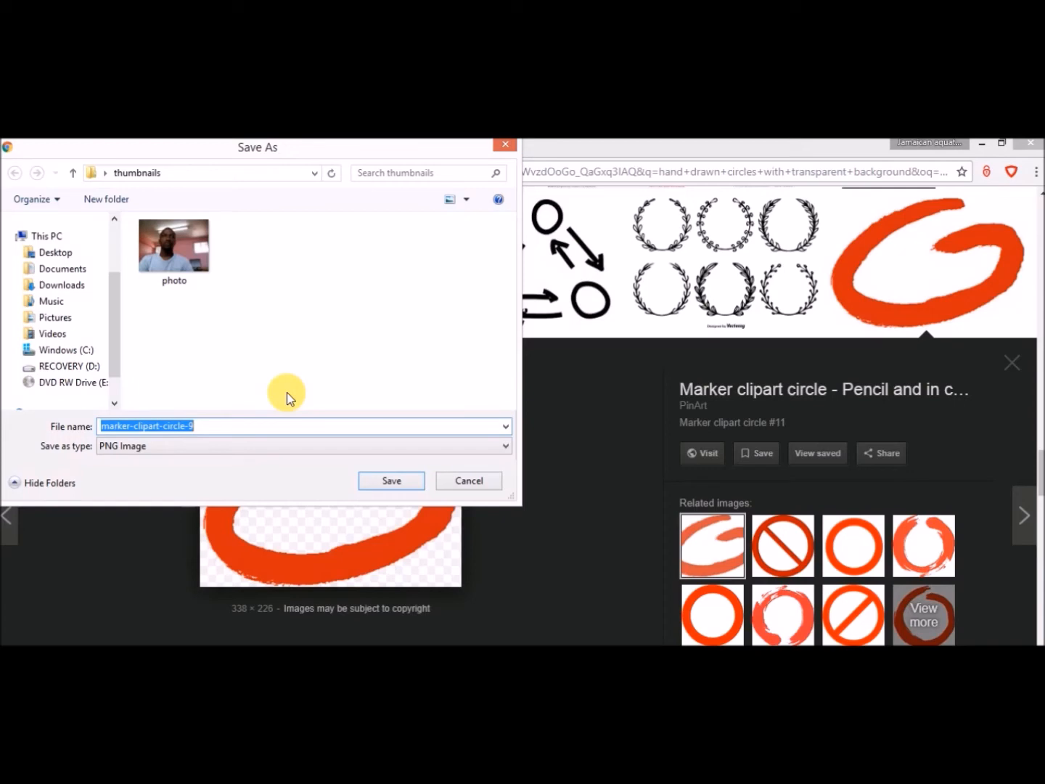
text(circl)
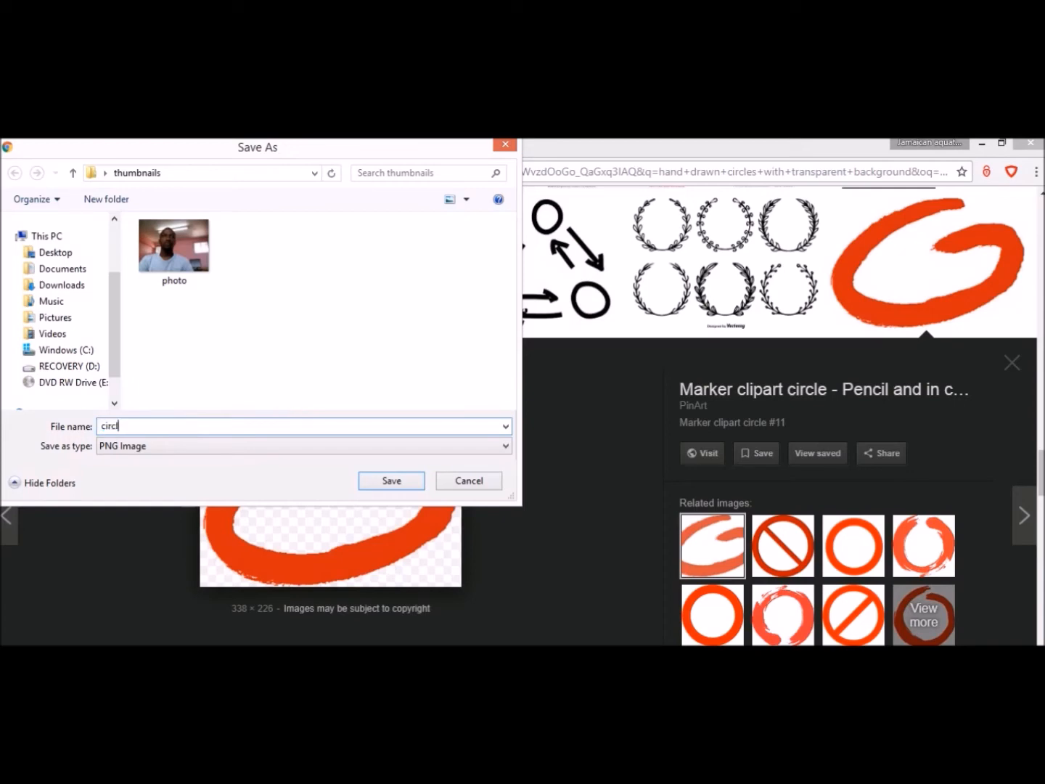
text(e)
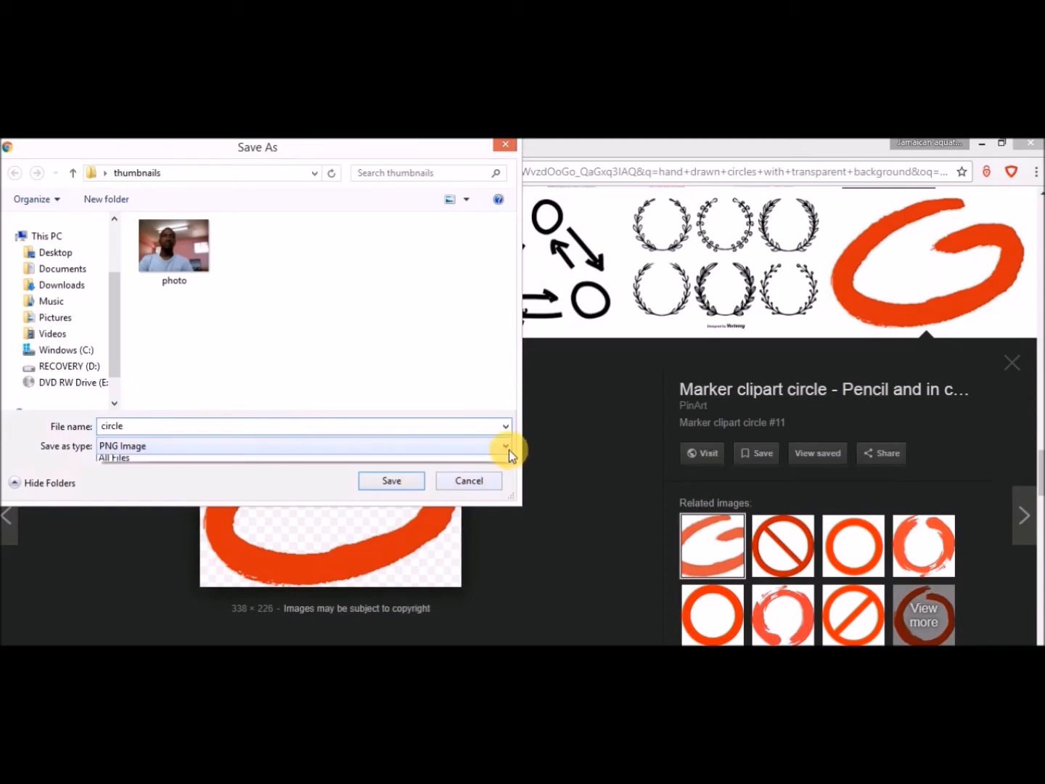
click(508, 449)
click(508, 450)
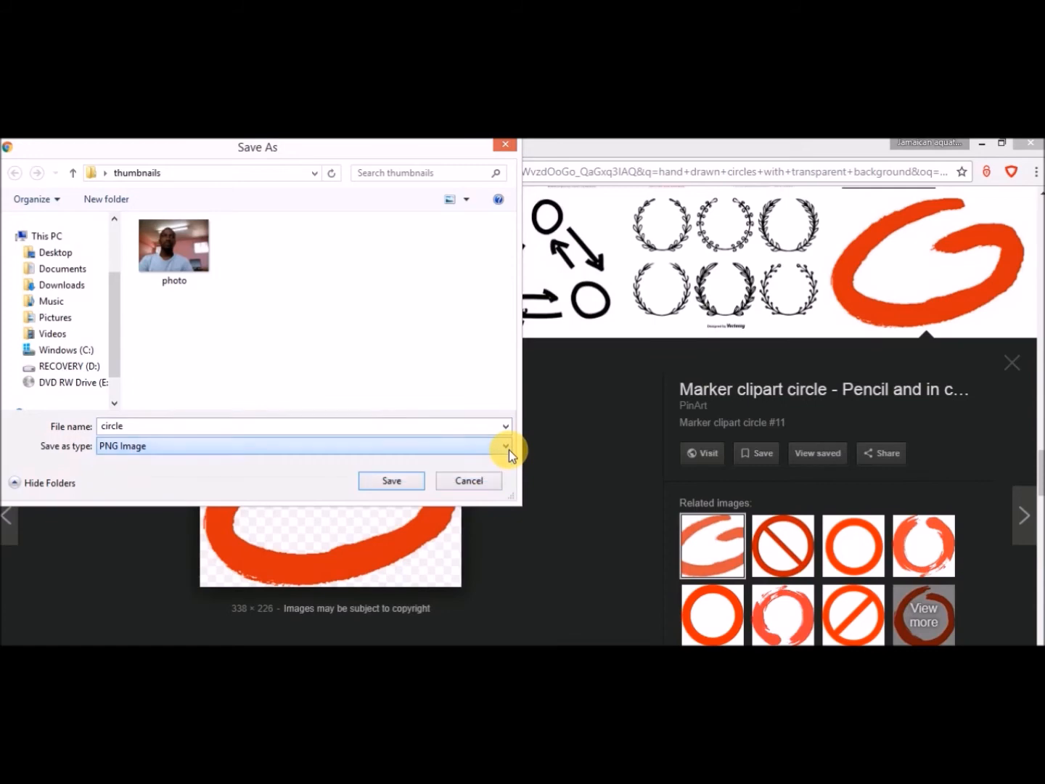
click(392, 481)
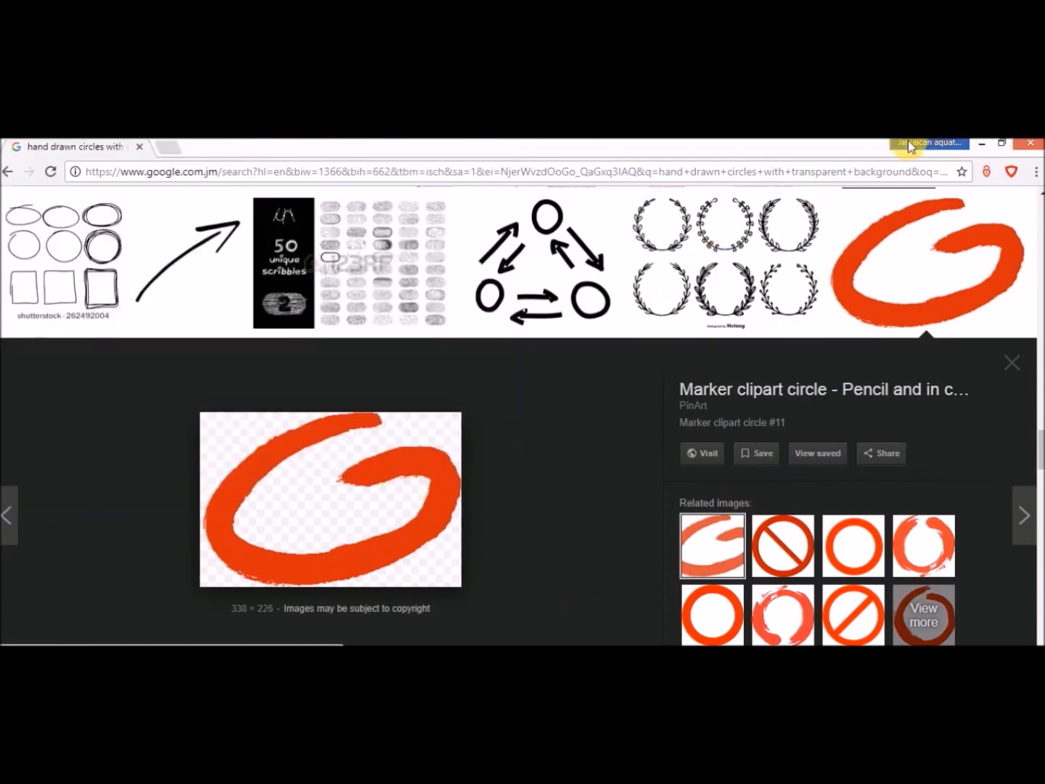
Step: Switch to the thumbnails folder in File Explorer and open the circle image with Paint
click(985, 148)
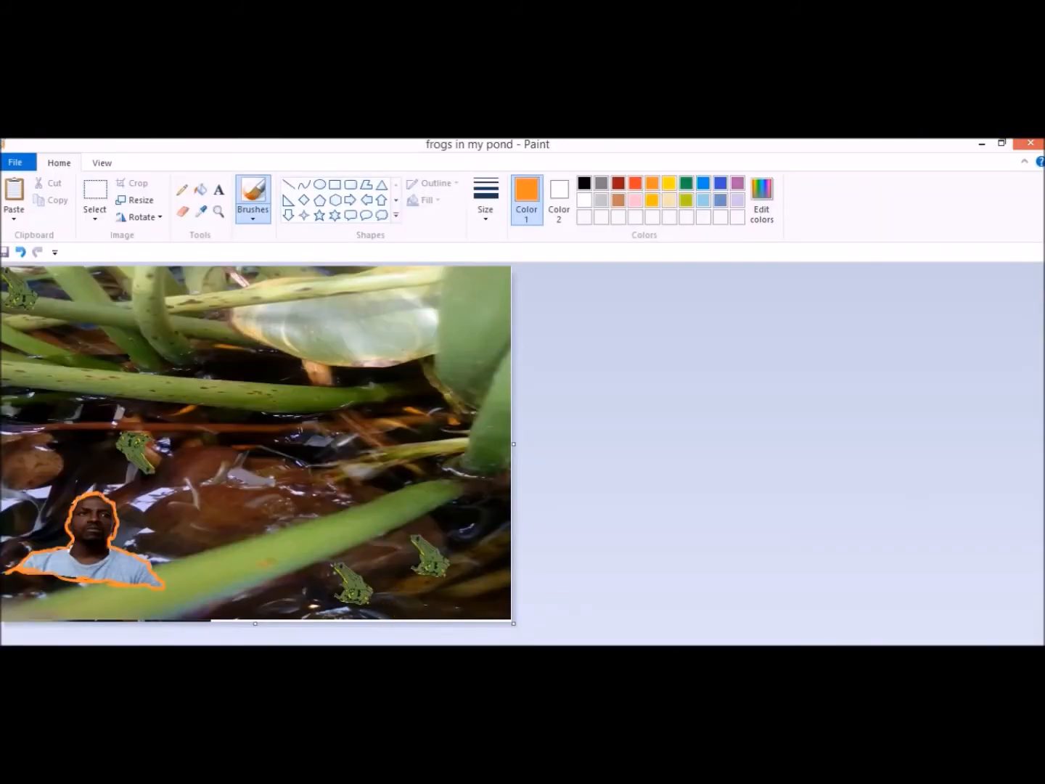
key(alt+Tab)
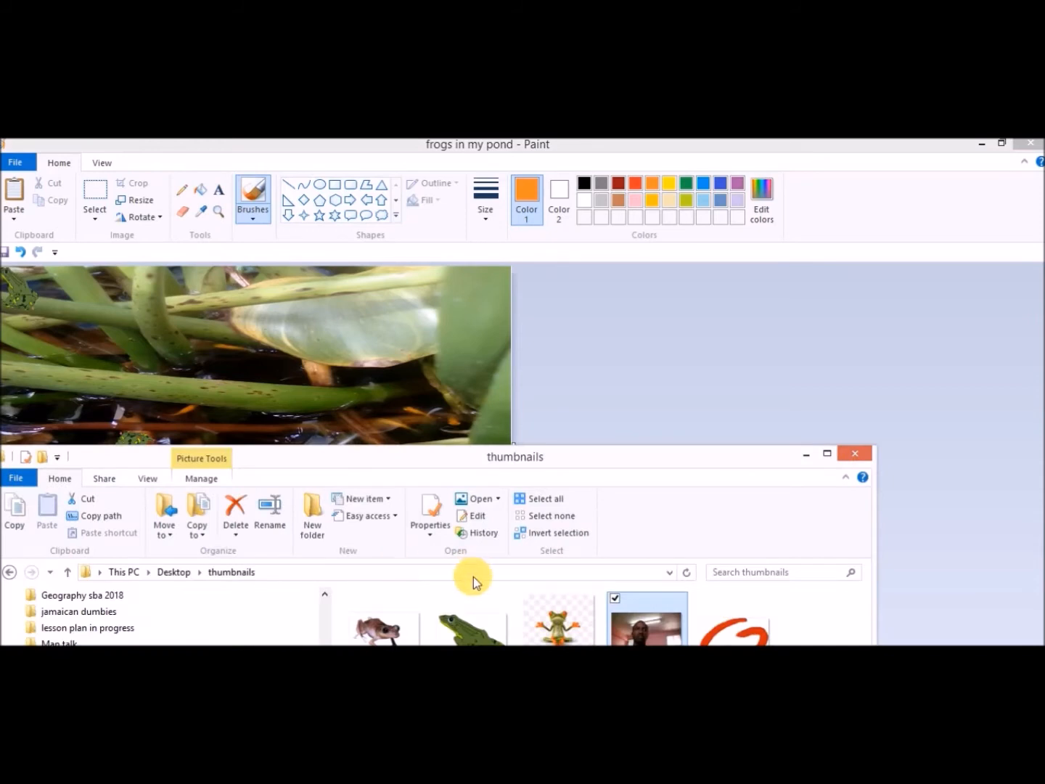
click(730, 626)
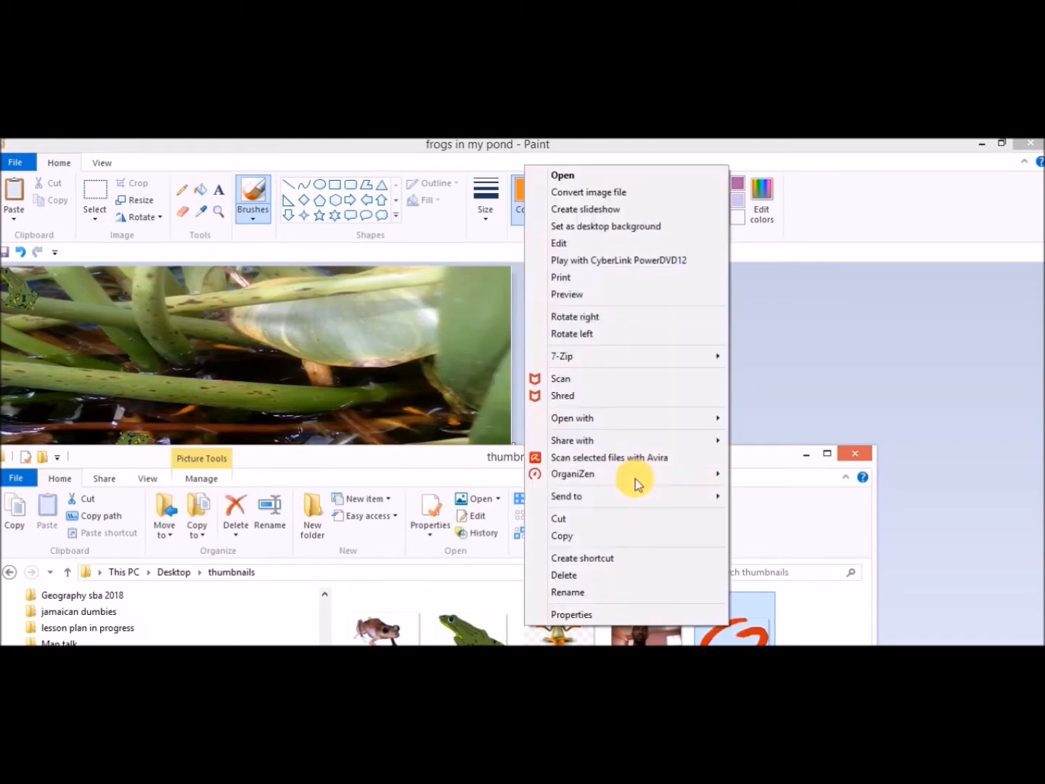
click(404, 456)
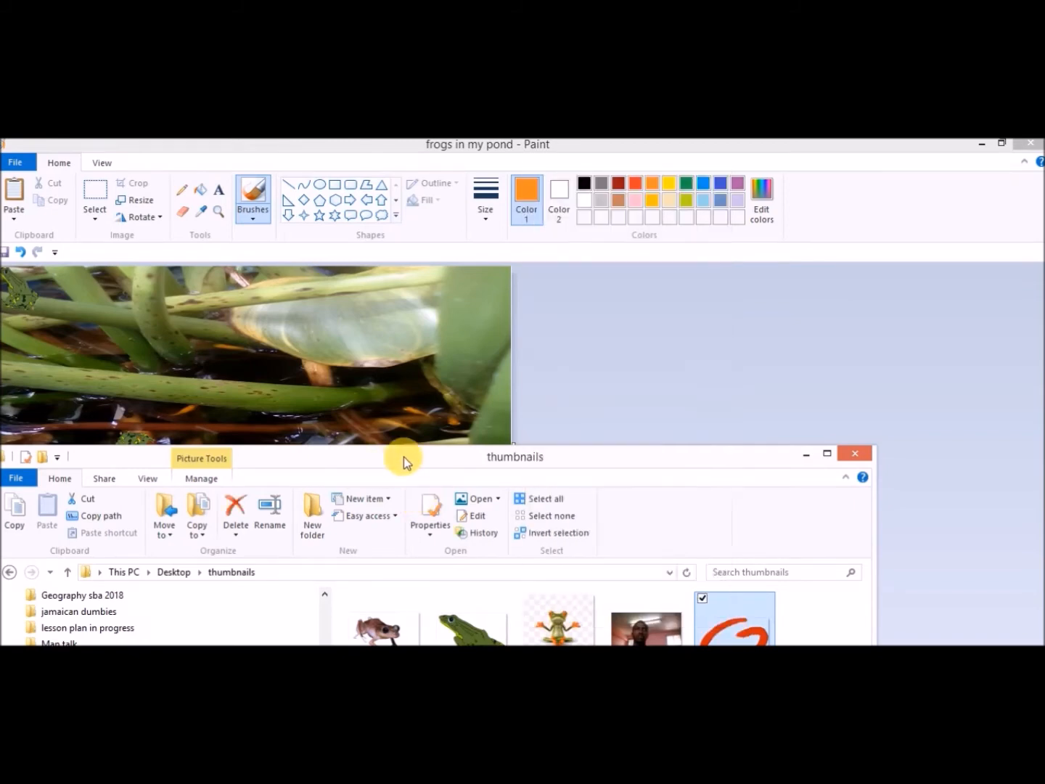
drag(404, 456, 384, 300)
click(716, 501)
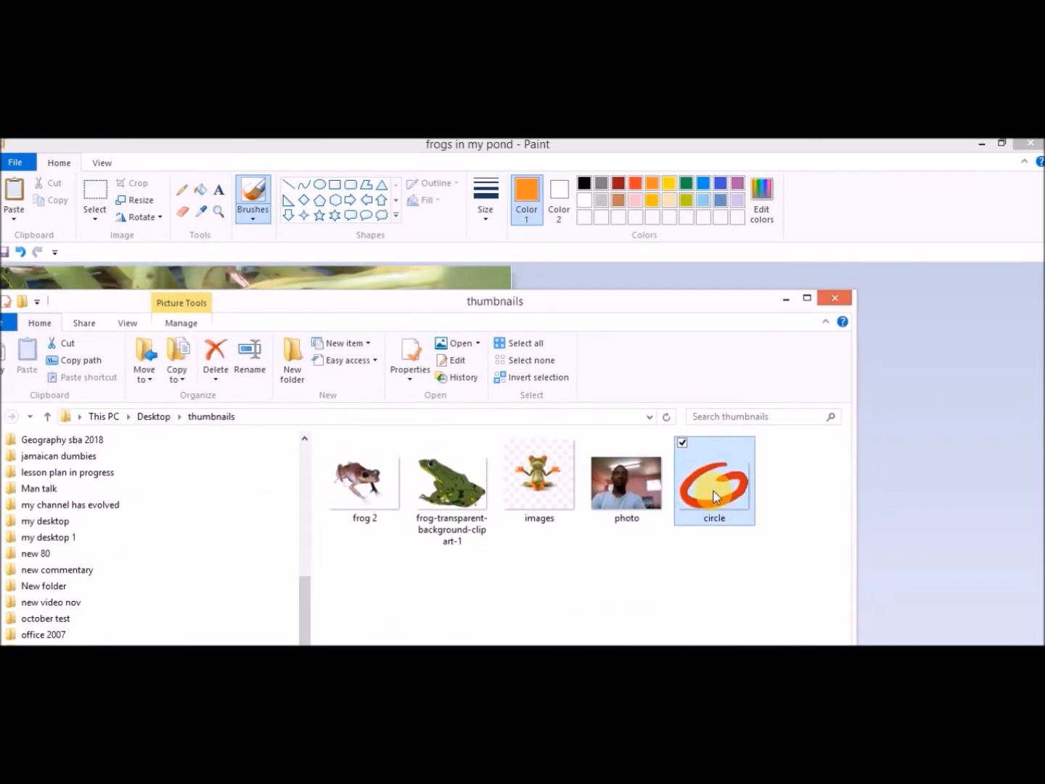
right_click(722, 501)
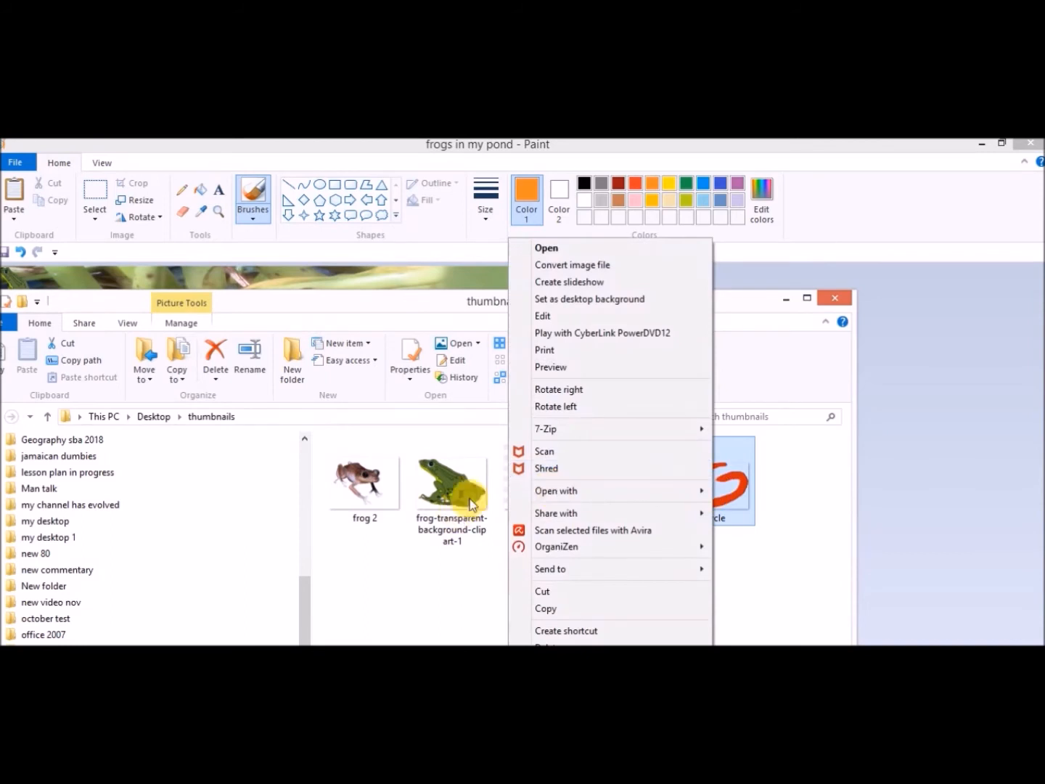
mouse_move(586, 497)
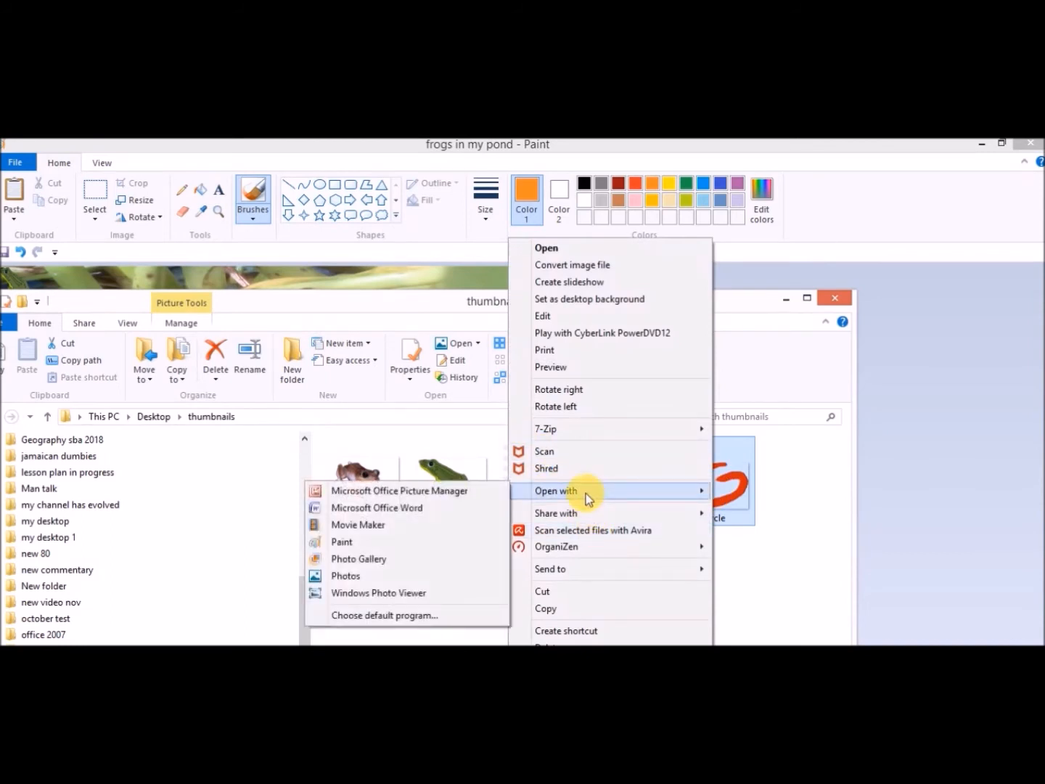
click(378, 545)
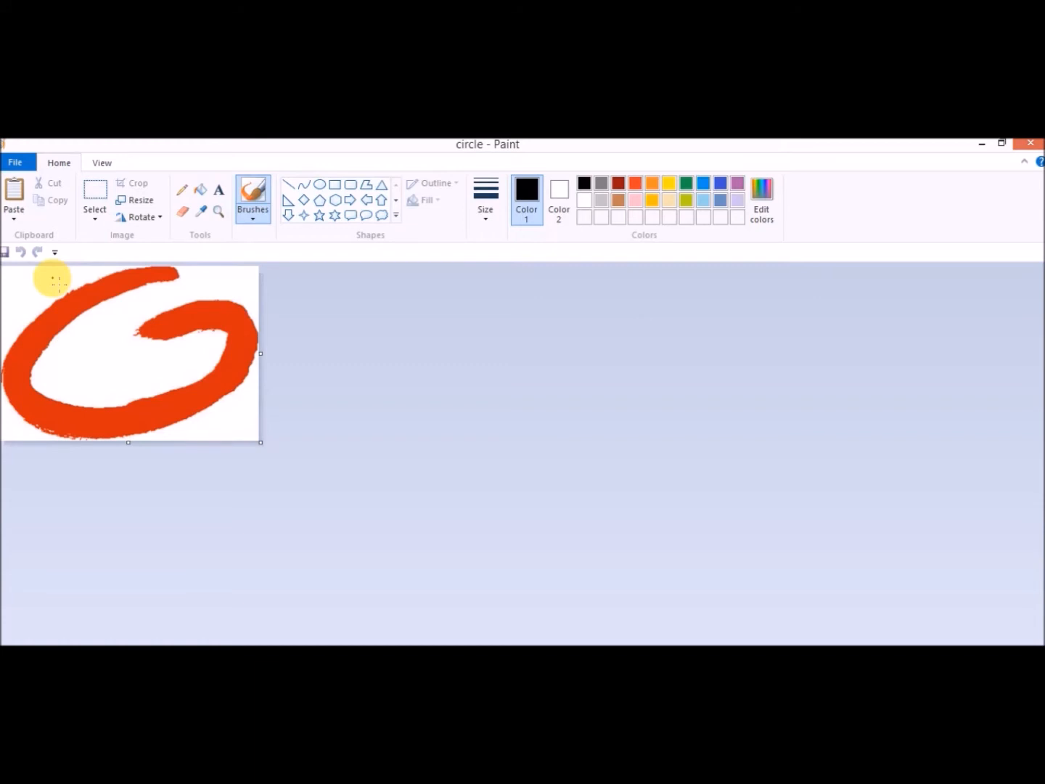
Step: Cut the whole red circle as a transparent selection and switch to the frogs in my pond picture
key(ctrl+a)
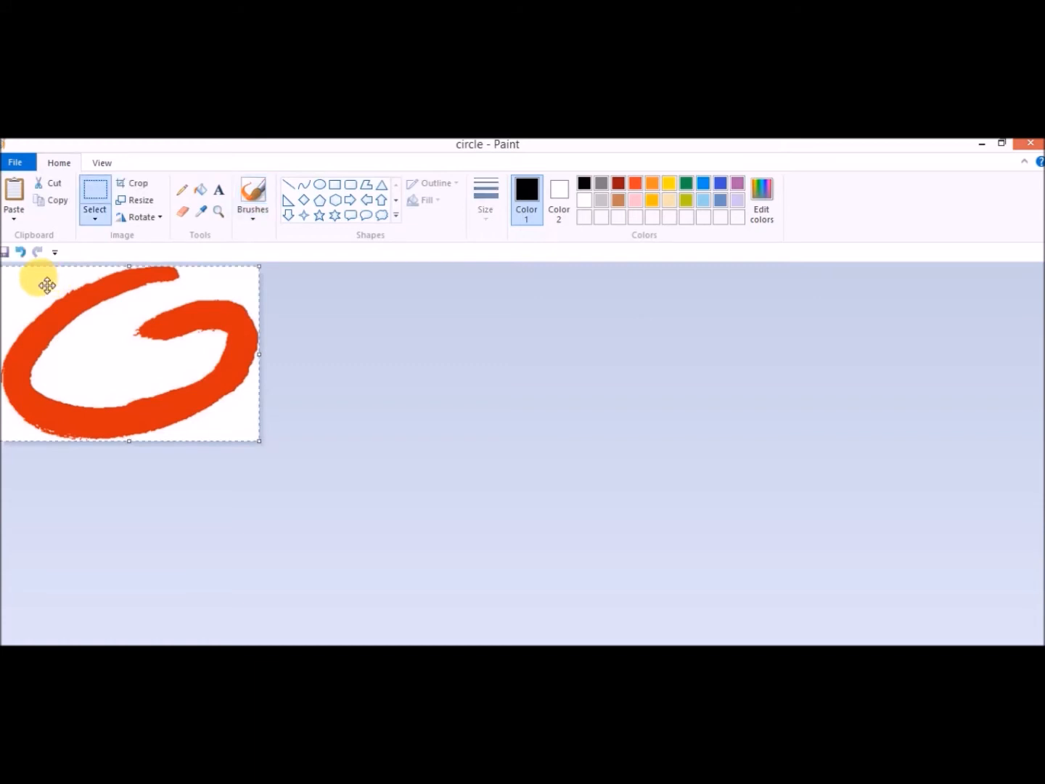
click(95, 219)
click(52, 359)
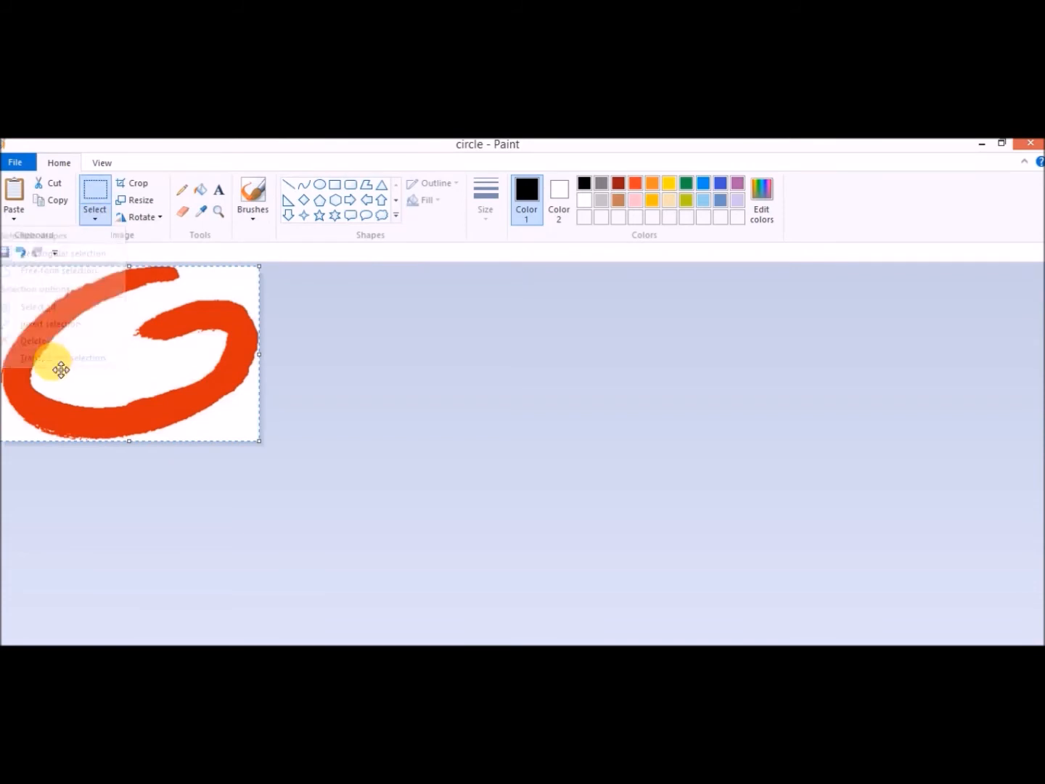
key(Delete)
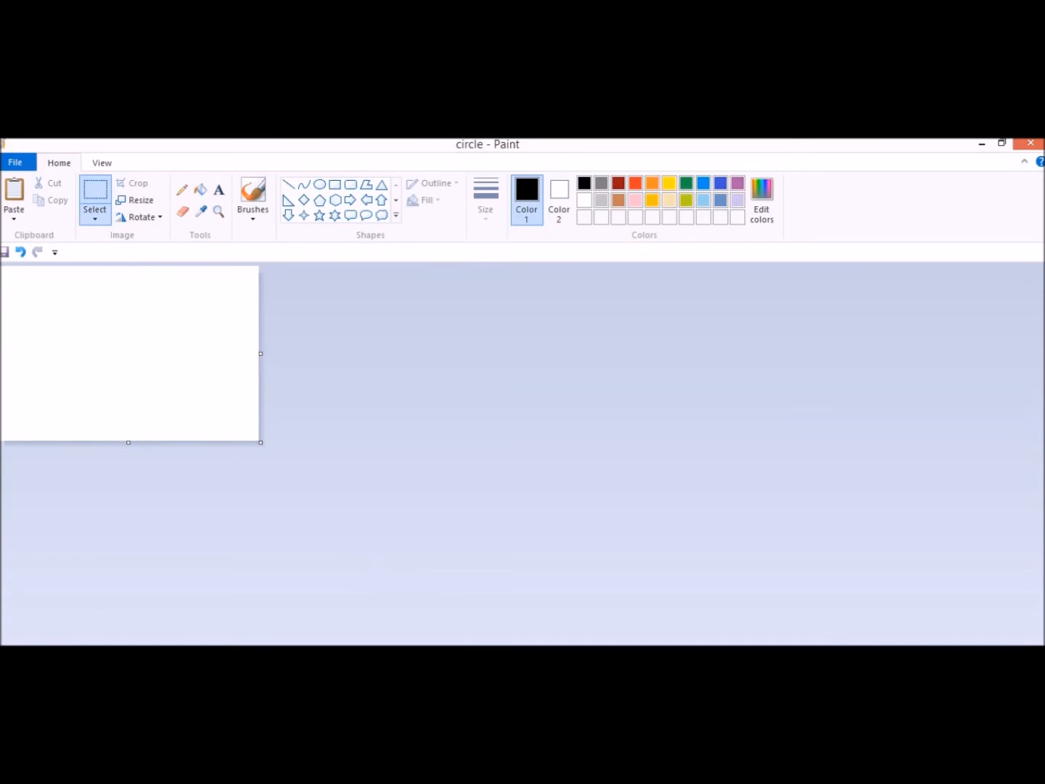
mouse_move(727, 644)
click(570, 577)
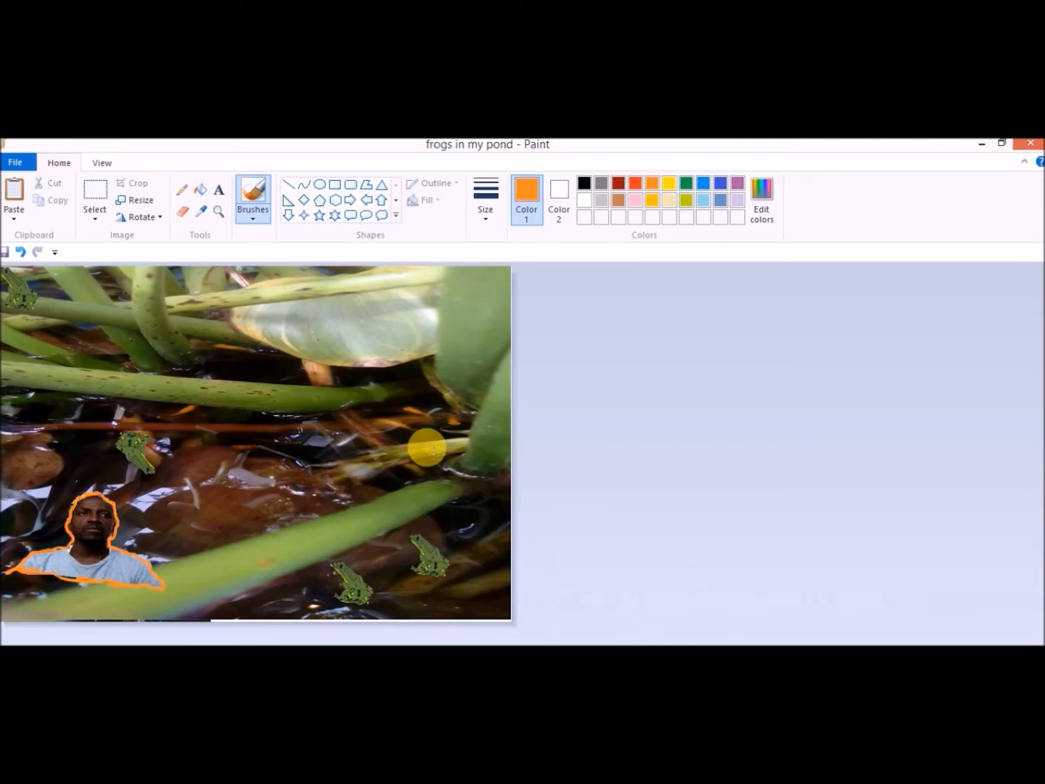
Step: Try the red circle pasted and enlarged around the frog on the small orange leaf, then remove it from the picture
key(ctrl+v)
drag(17, 283, 160, 434)
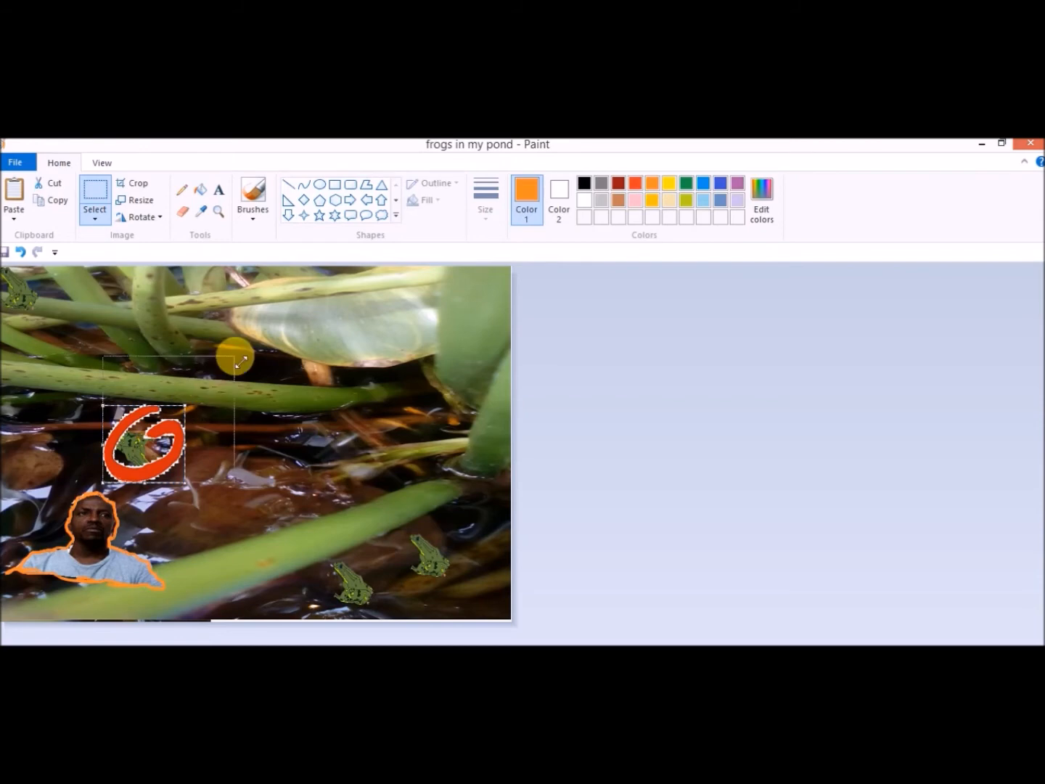
drag(187, 404, 167, 383)
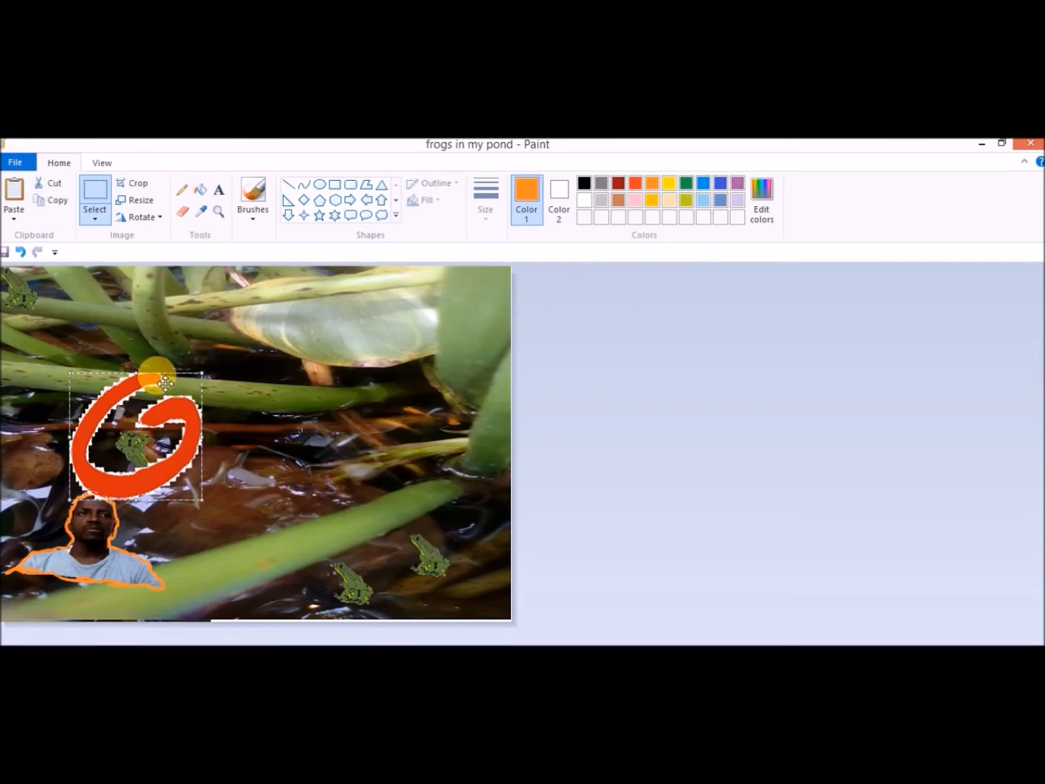
key(Delete)
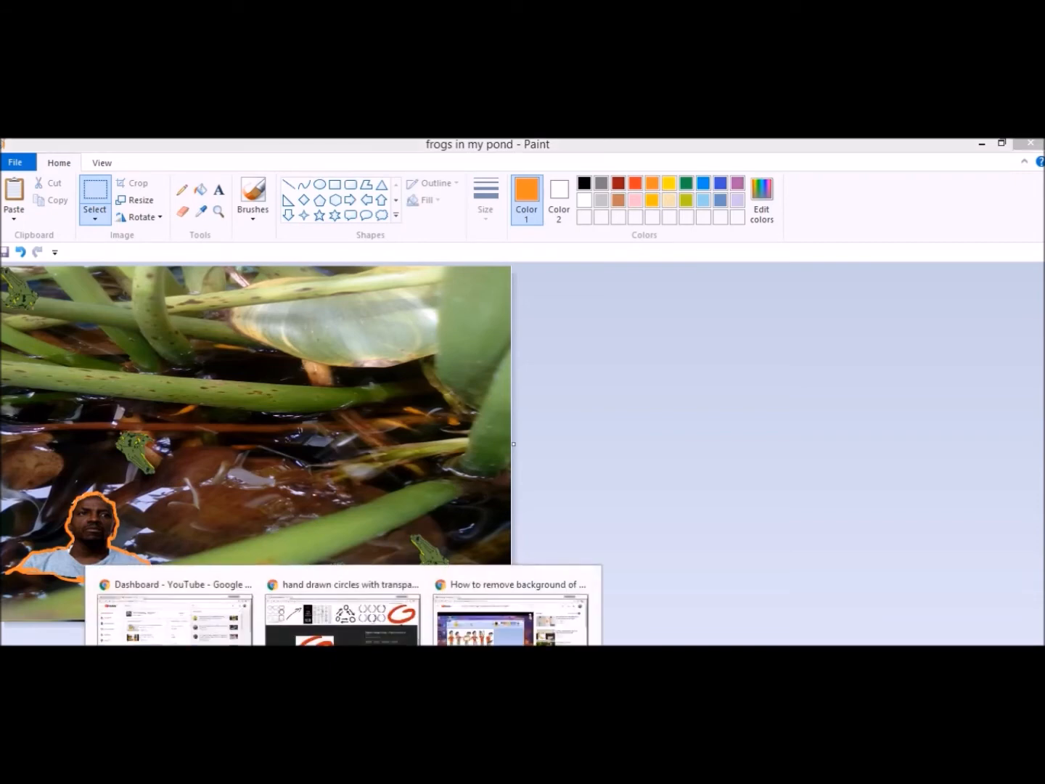
Step: Return to the hand-drawn circles image search in Chrome and open the preview of the blue hand-drawn arrow
click(342, 610)
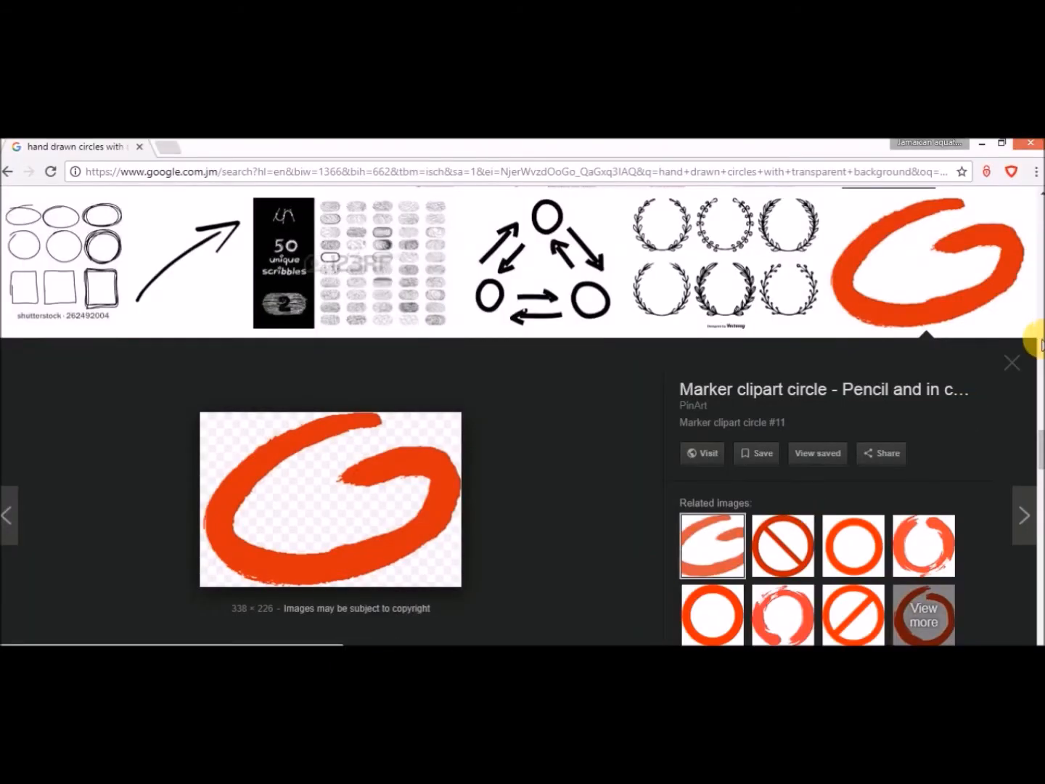
scroll(1035, 447, down, 3)
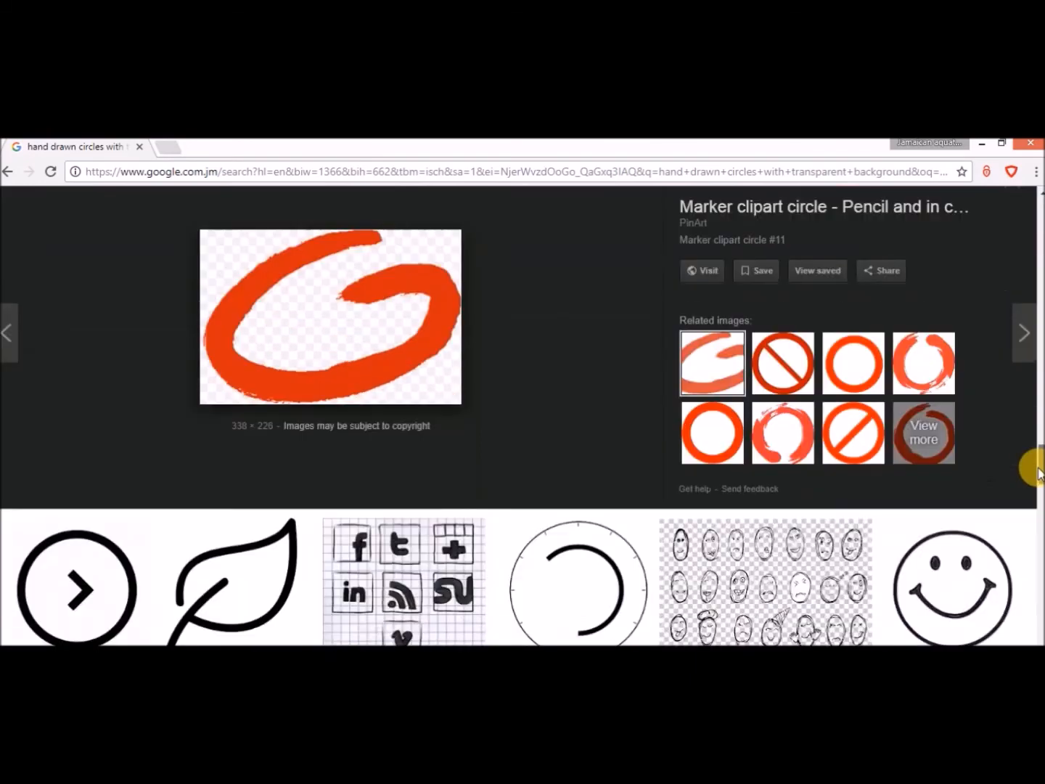
scroll(1038, 475, down, 2)
drag(1040, 488, 1034, 529)
scroll(1030, 538, down, 4)
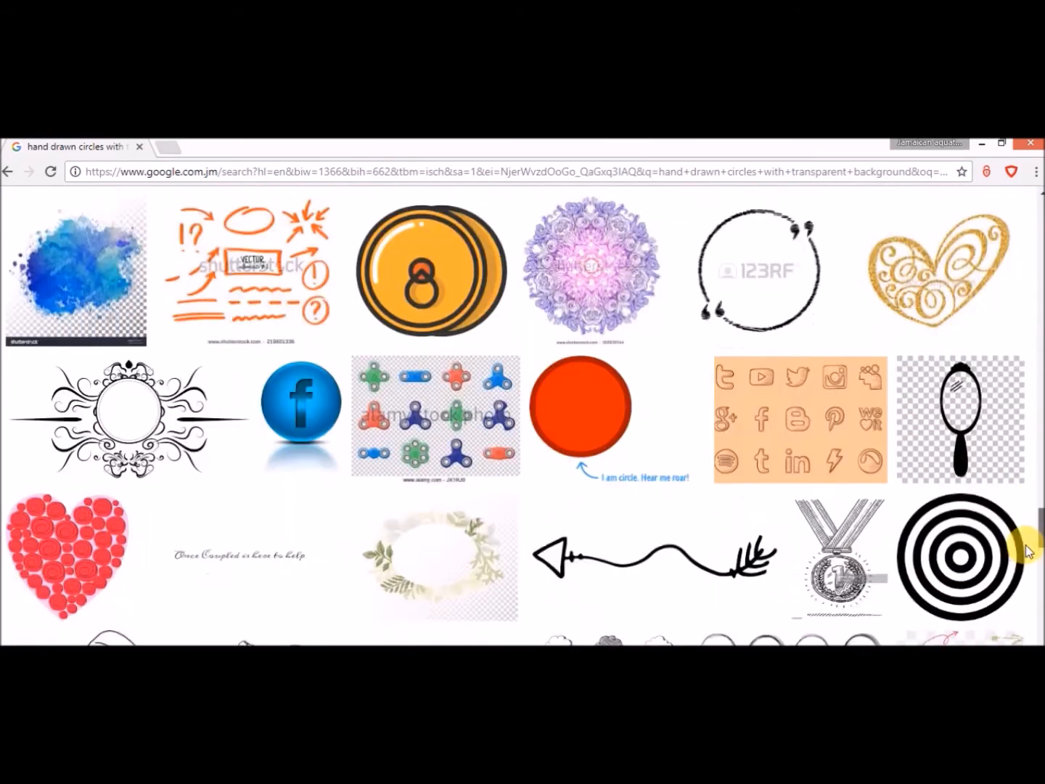
scroll(1024, 556, down, 1)
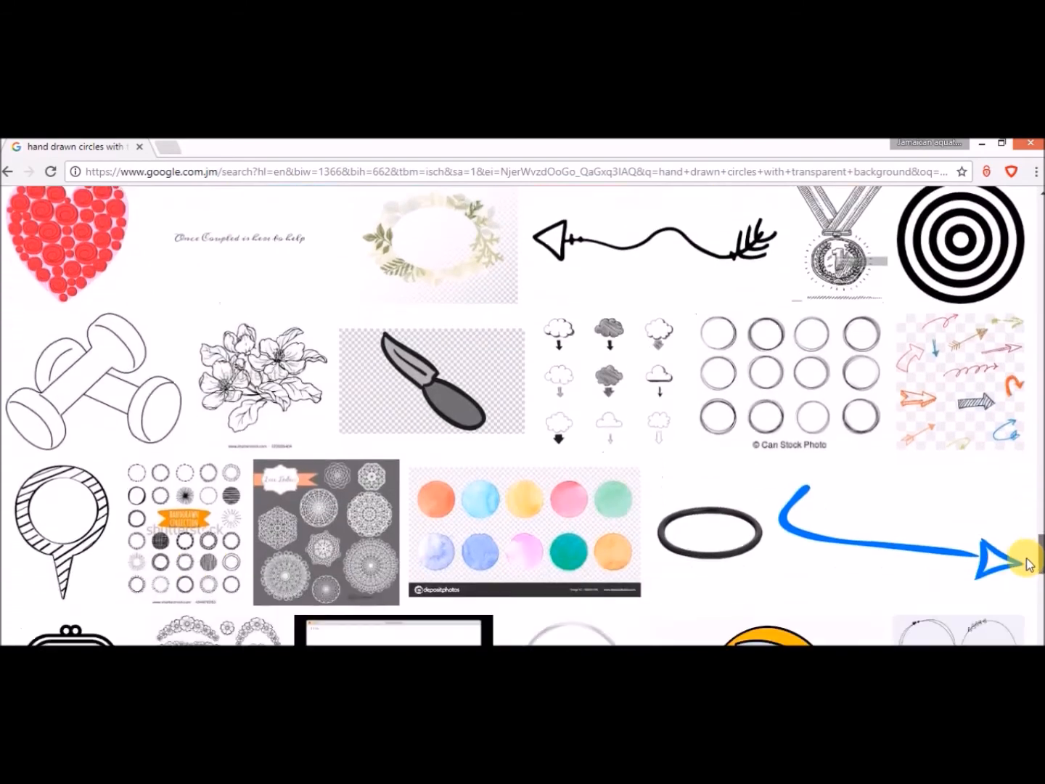
scroll(1027, 555, down, 1)
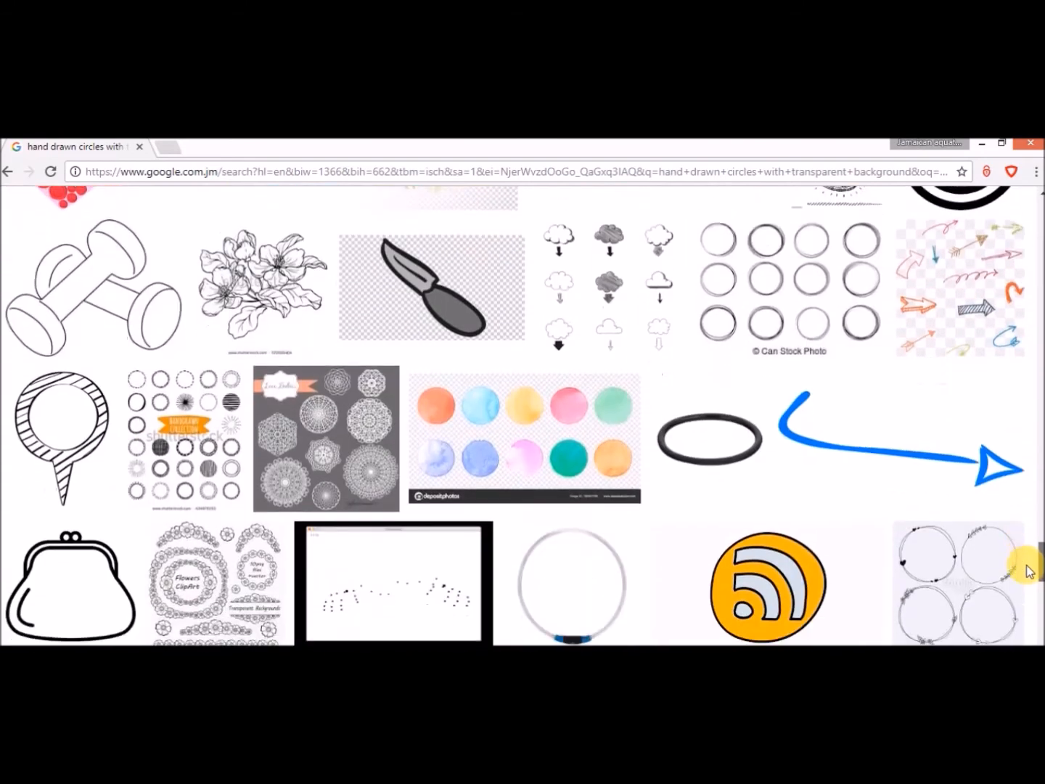
click(886, 434)
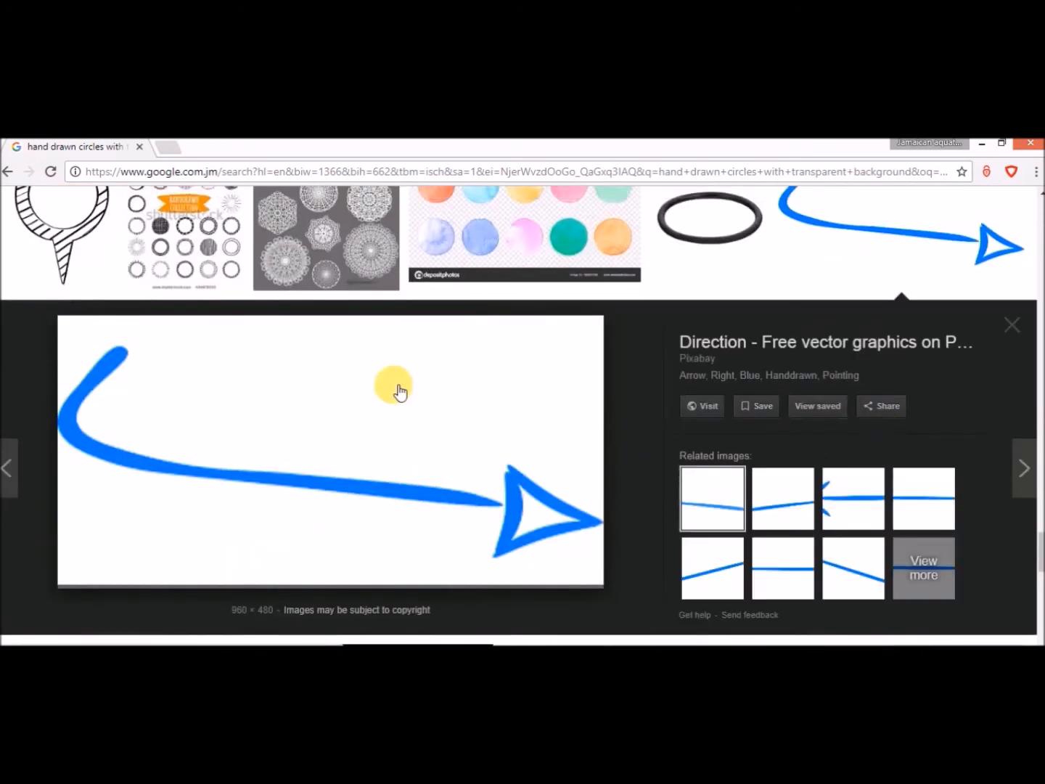
Step: Save the blue arrow image to the thumbnails folder as a PNG named arrow
right_click(399, 392)
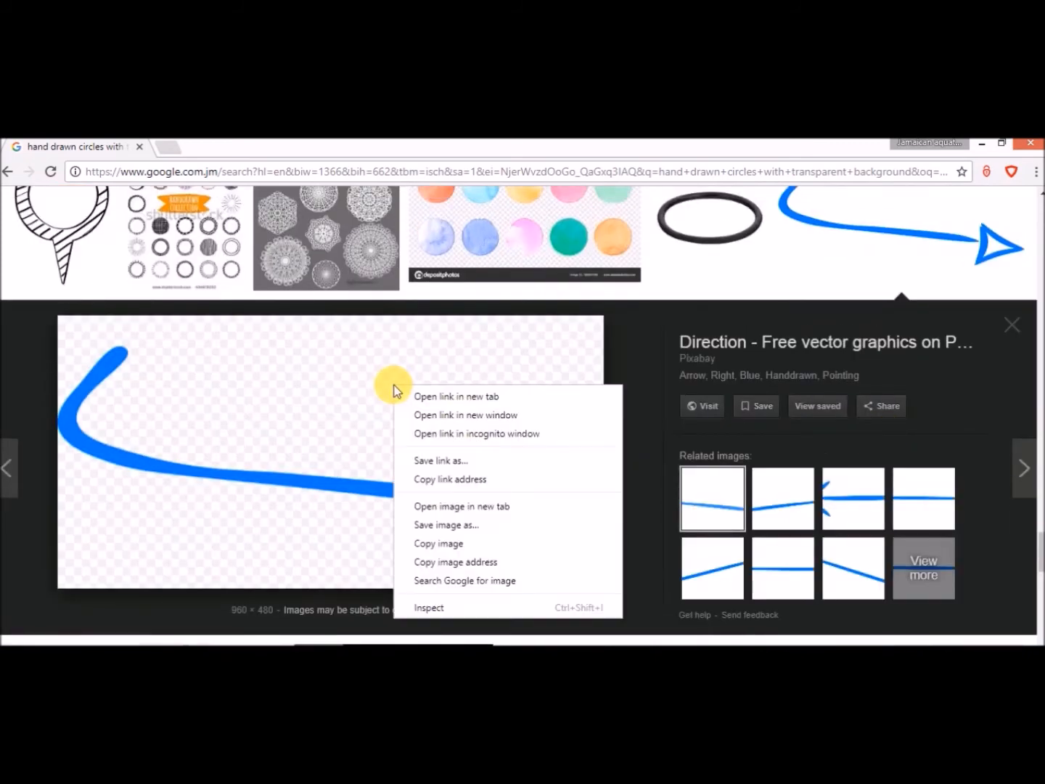
click(468, 530)
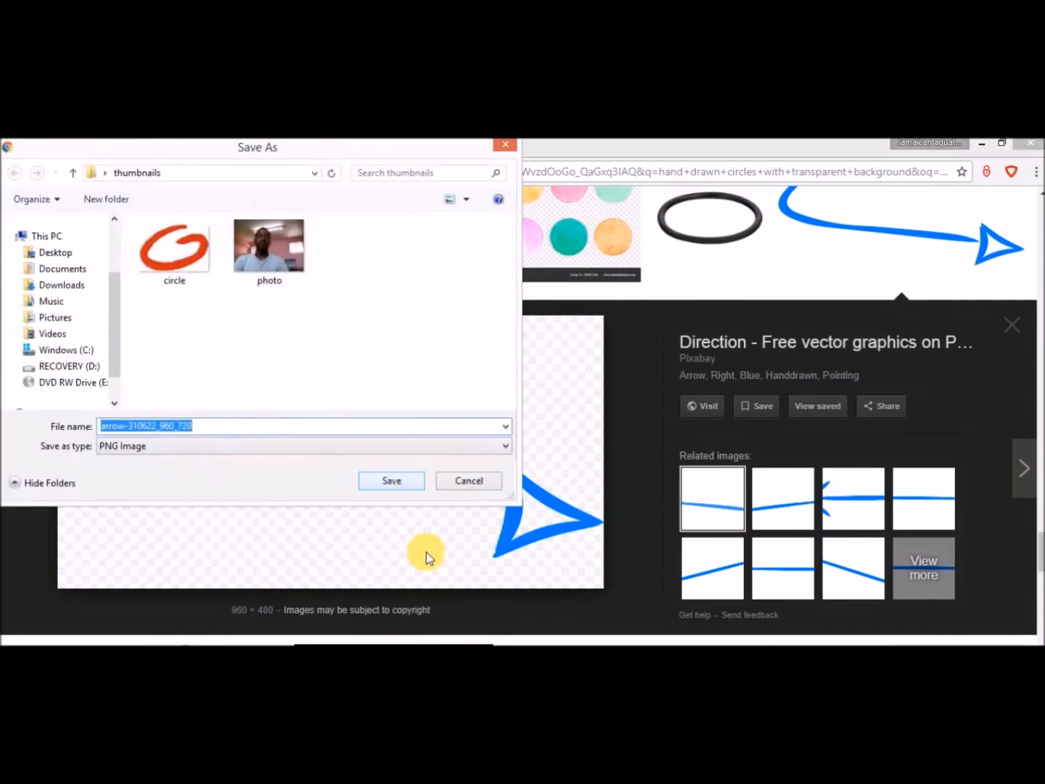
text(arrow)
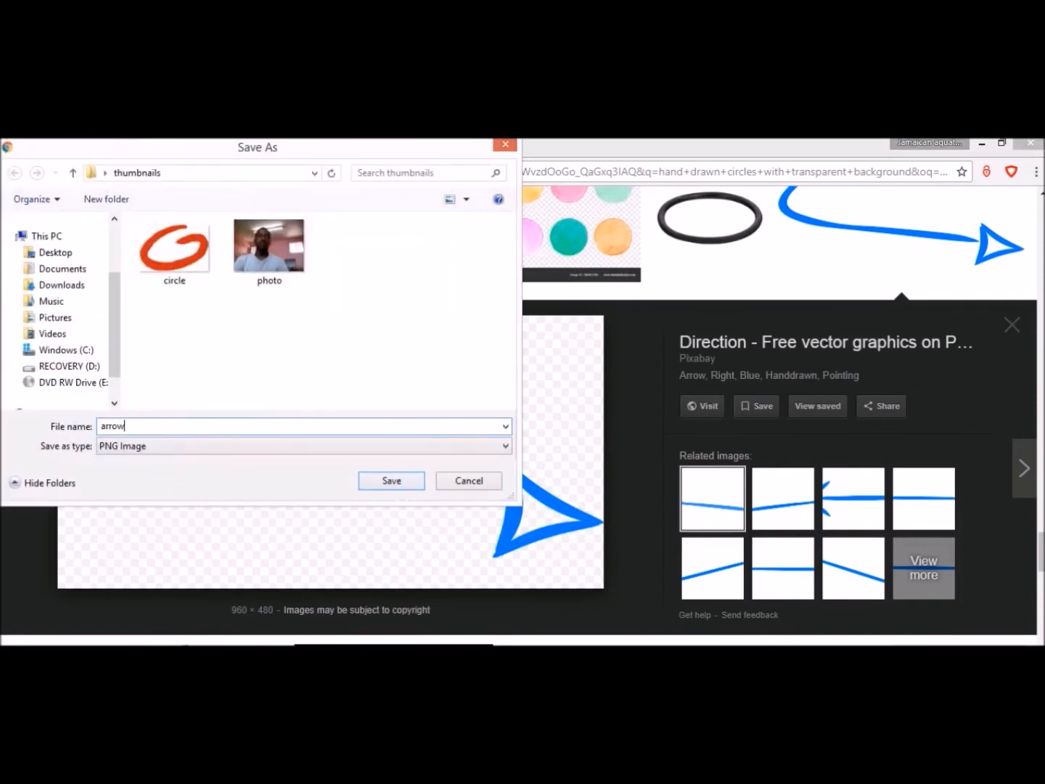
click(390, 480)
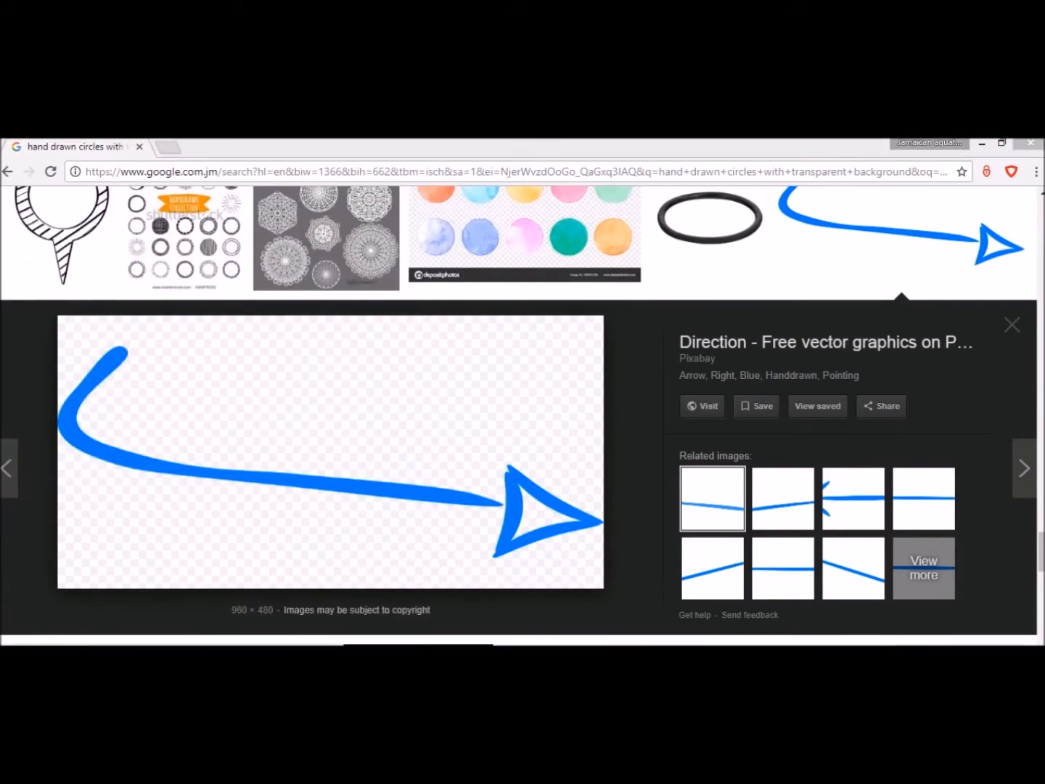
Step: Switch to the thumbnails folder and open the arrow image in Paint
key(alt+Tab)
click(792, 498)
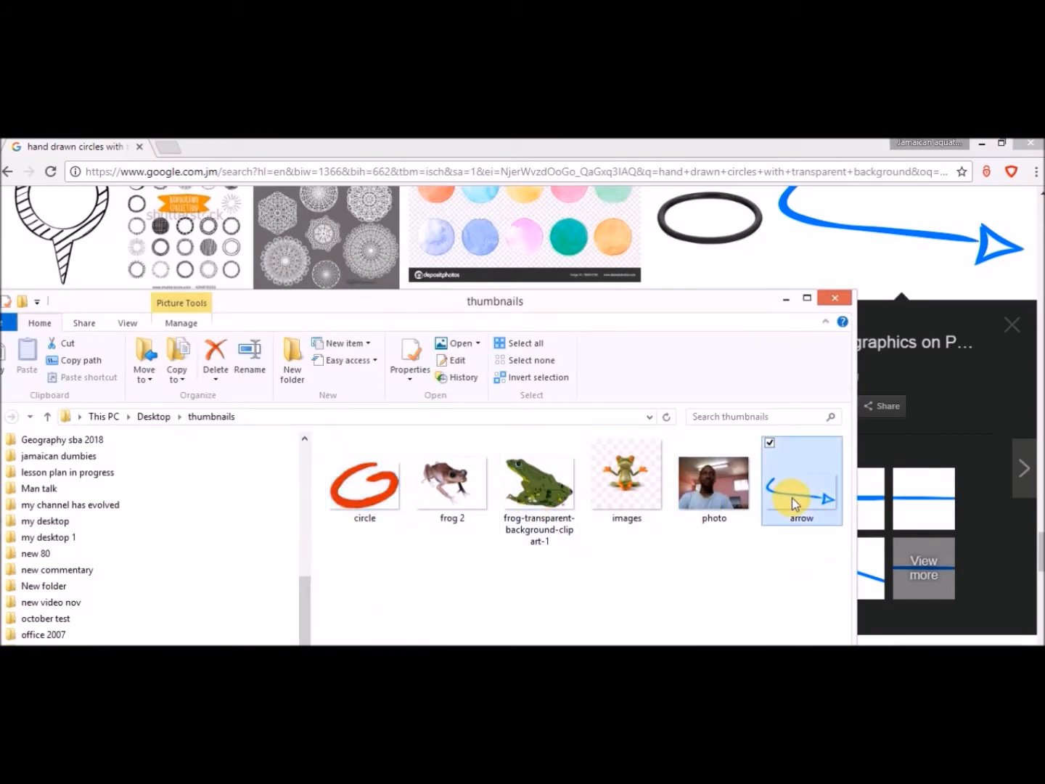
right_click(792, 498)
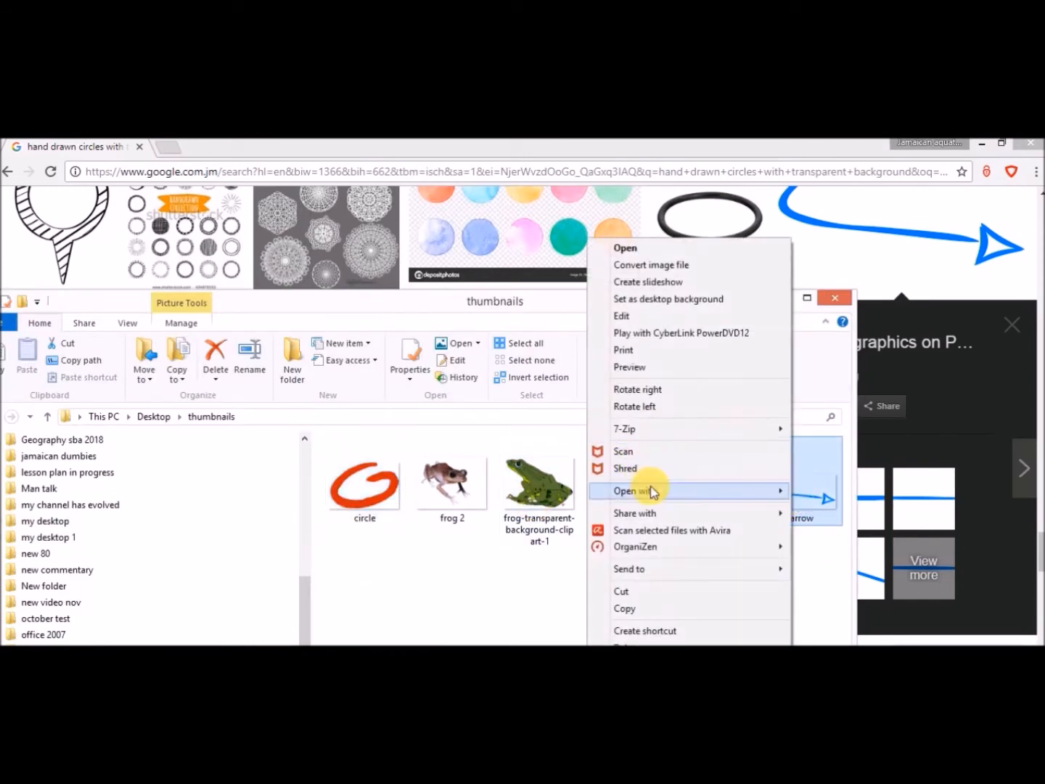
mouse_move(651, 490)
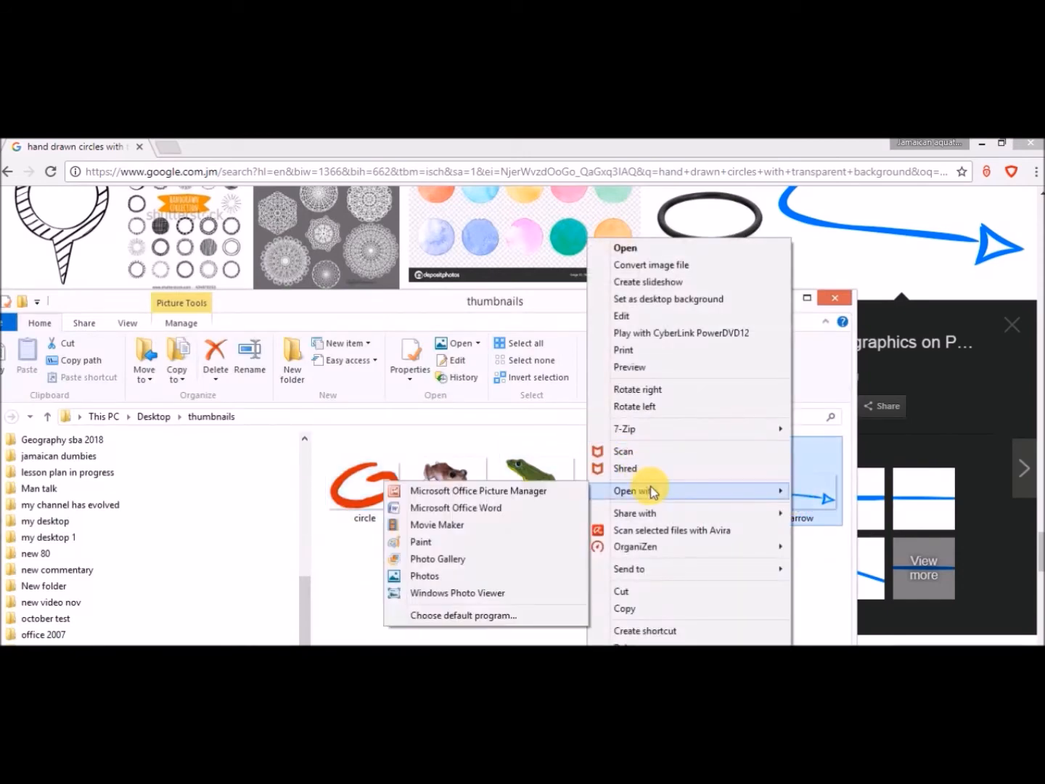
click(461, 541)
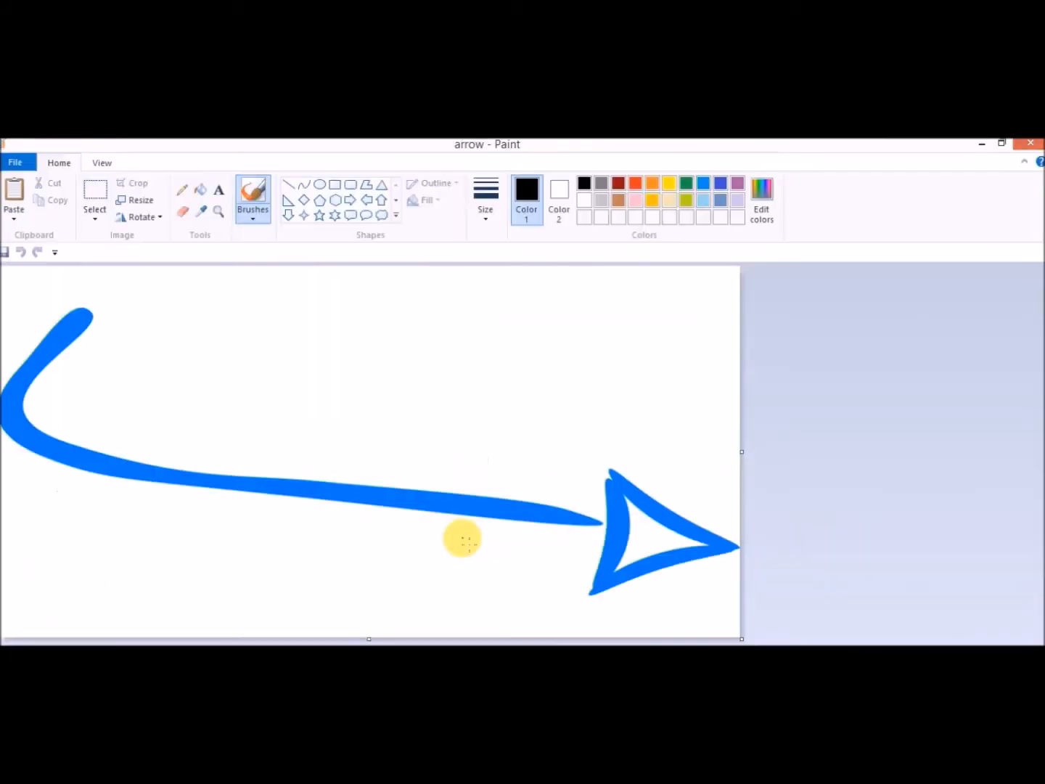
Step: Cut the whole blue arrow image and switch to the frogs in my pond picture
key(ctrl+a)
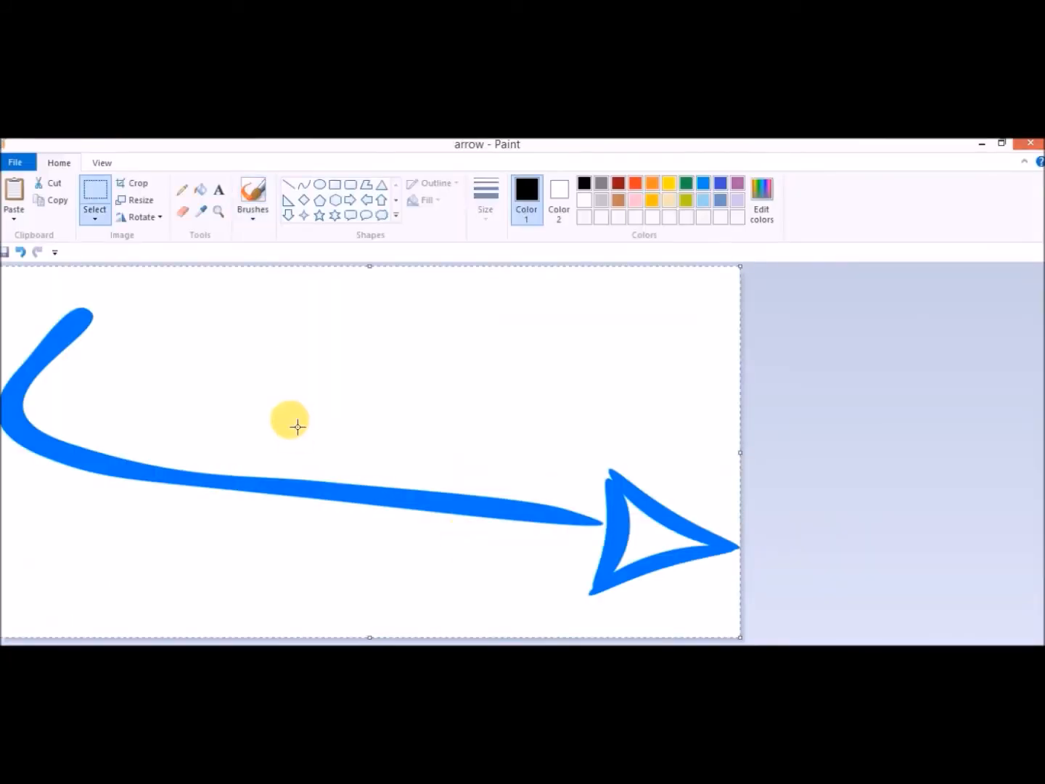
key(Delete)
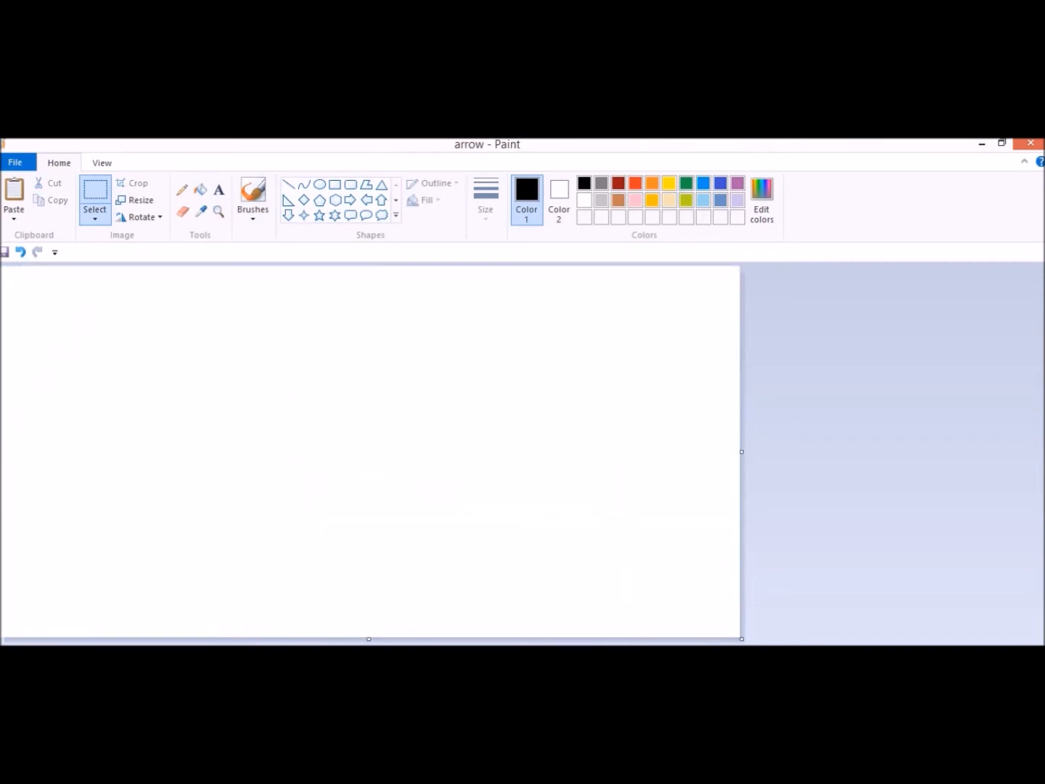
click(726, 650)
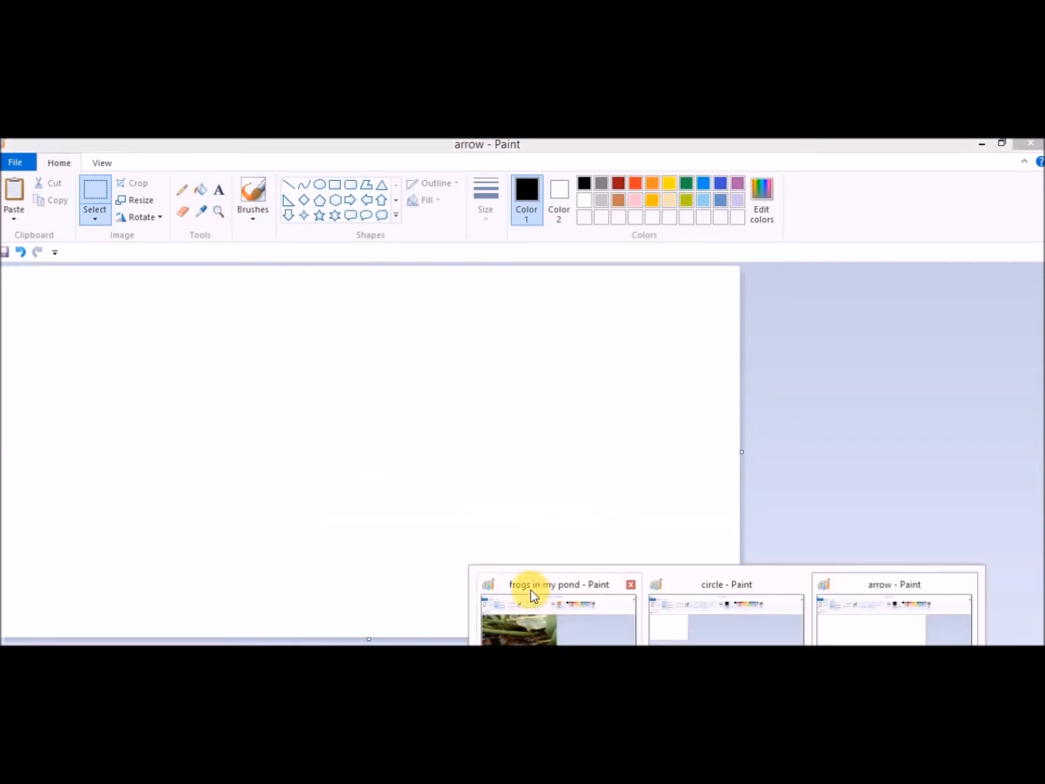
click(556, 631)
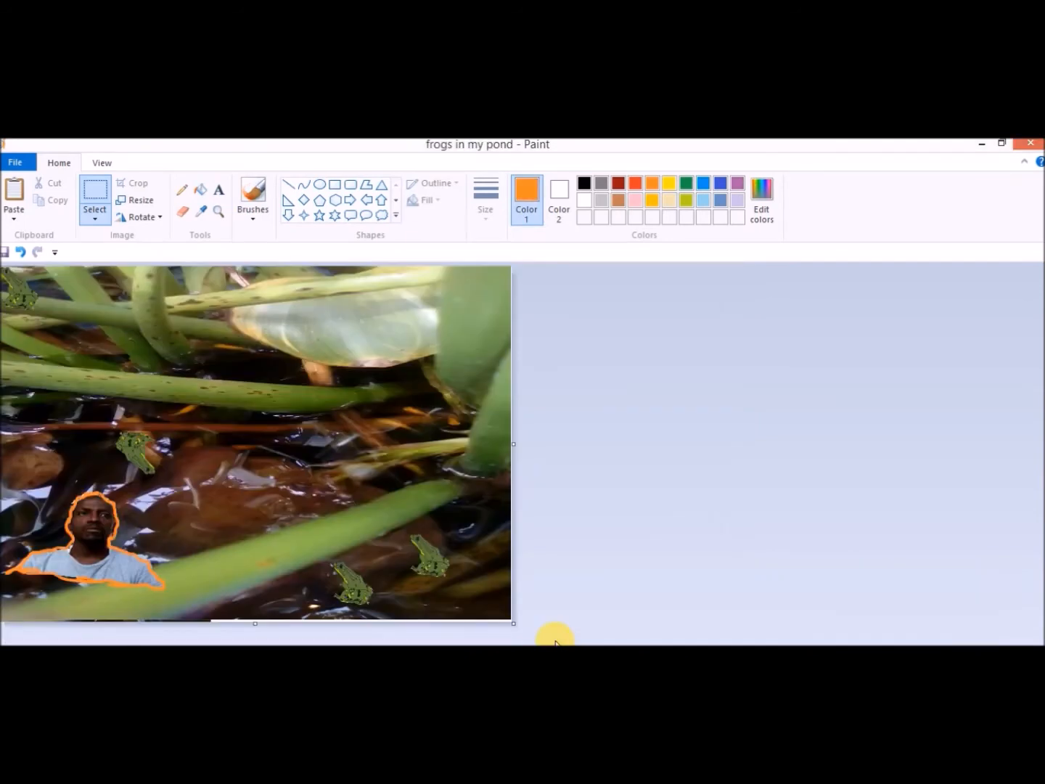
Step: Paste the blue arrow beside the outlined man and stretch it horizontally until its tip reaches the nearest frog on the lower edge
key(ctrl+v)
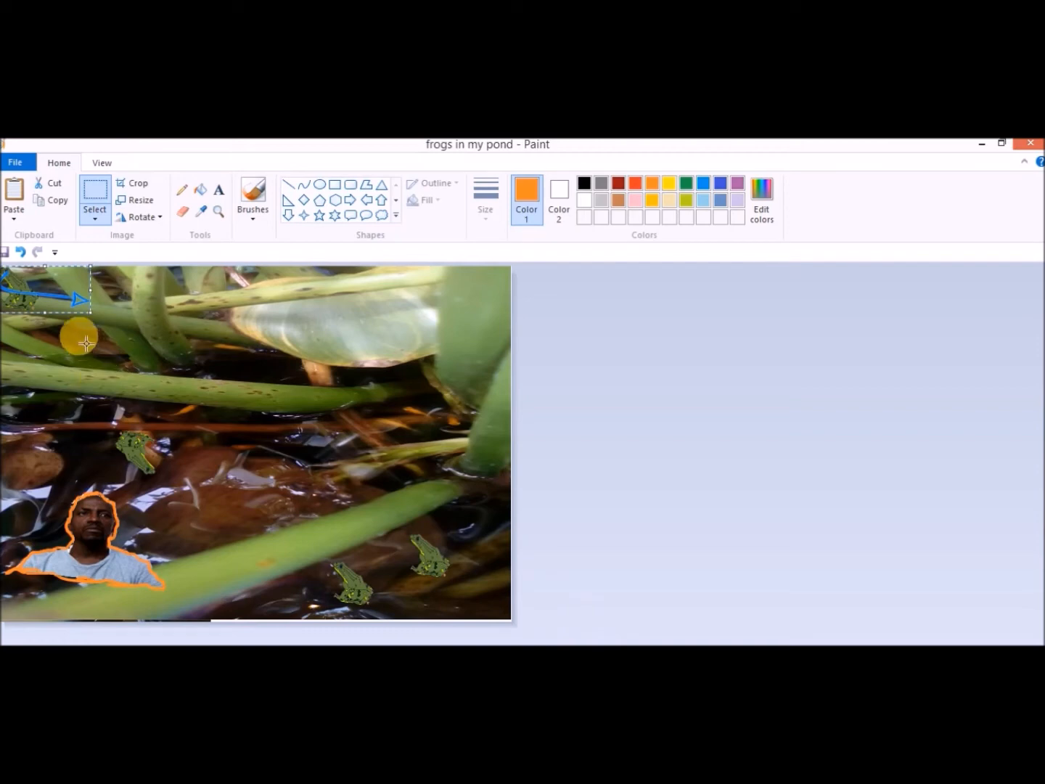
drag(85, 310, 263, 605)
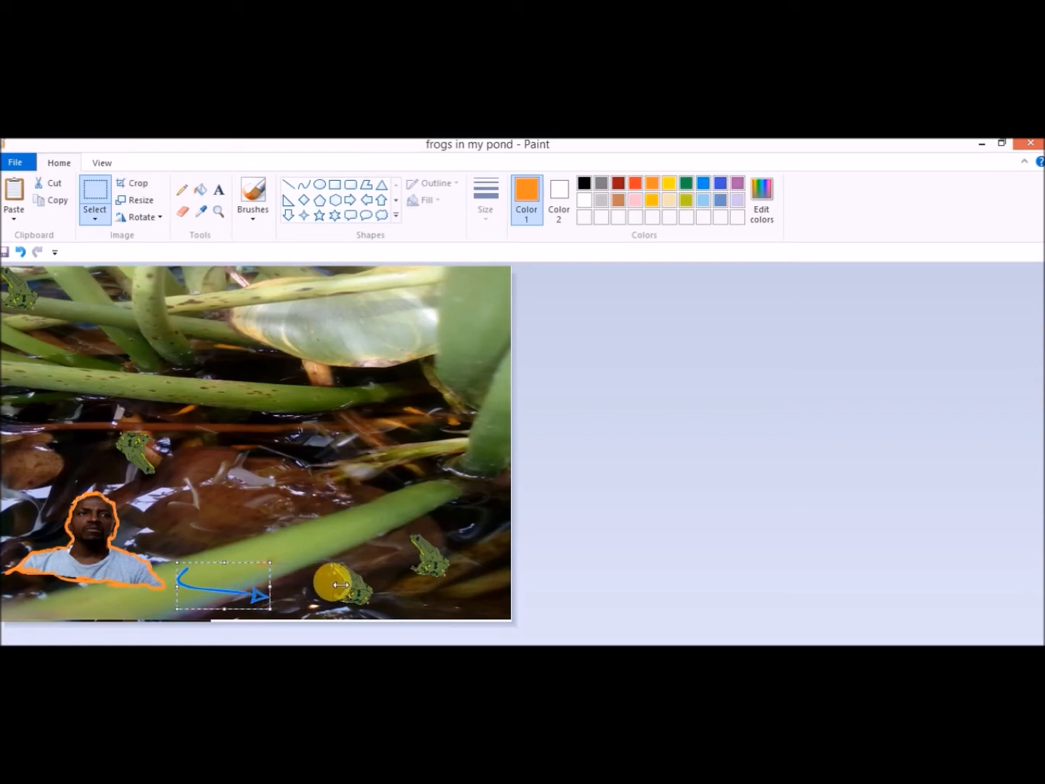
drag(340, 584, 340, 585)
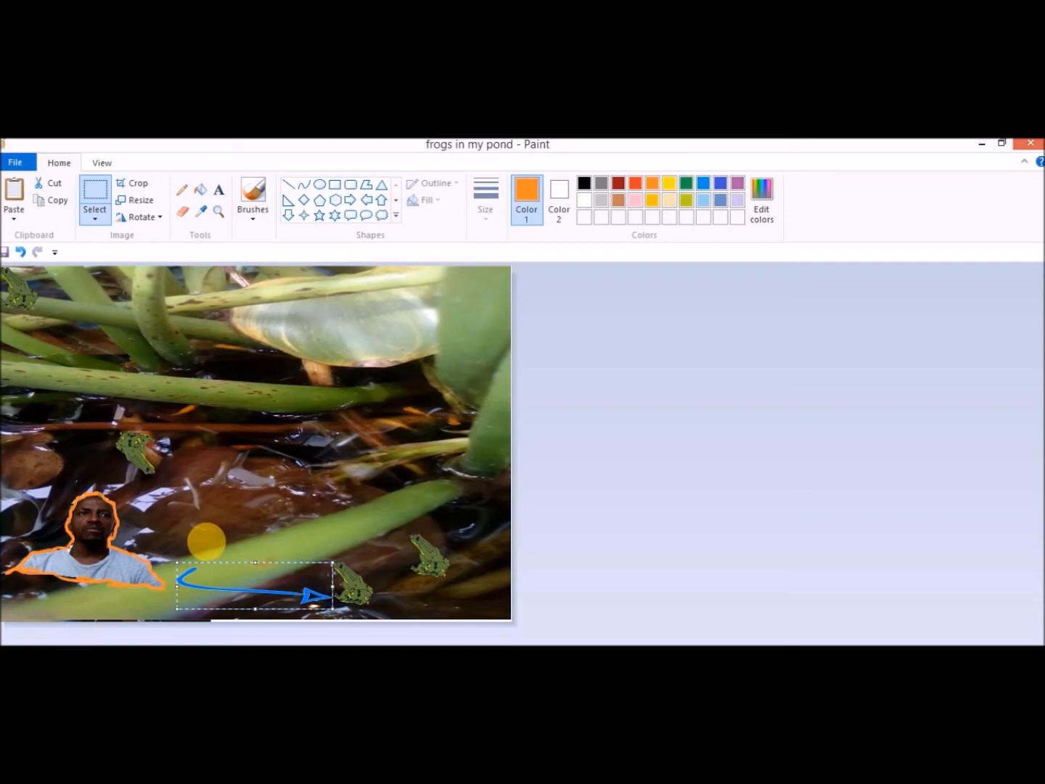
Step: Try a second copy of the blue arrow, narrowed and placed below the upper stems, then remove it from the picture
key(ctrl+c)
key(ctrl+v)
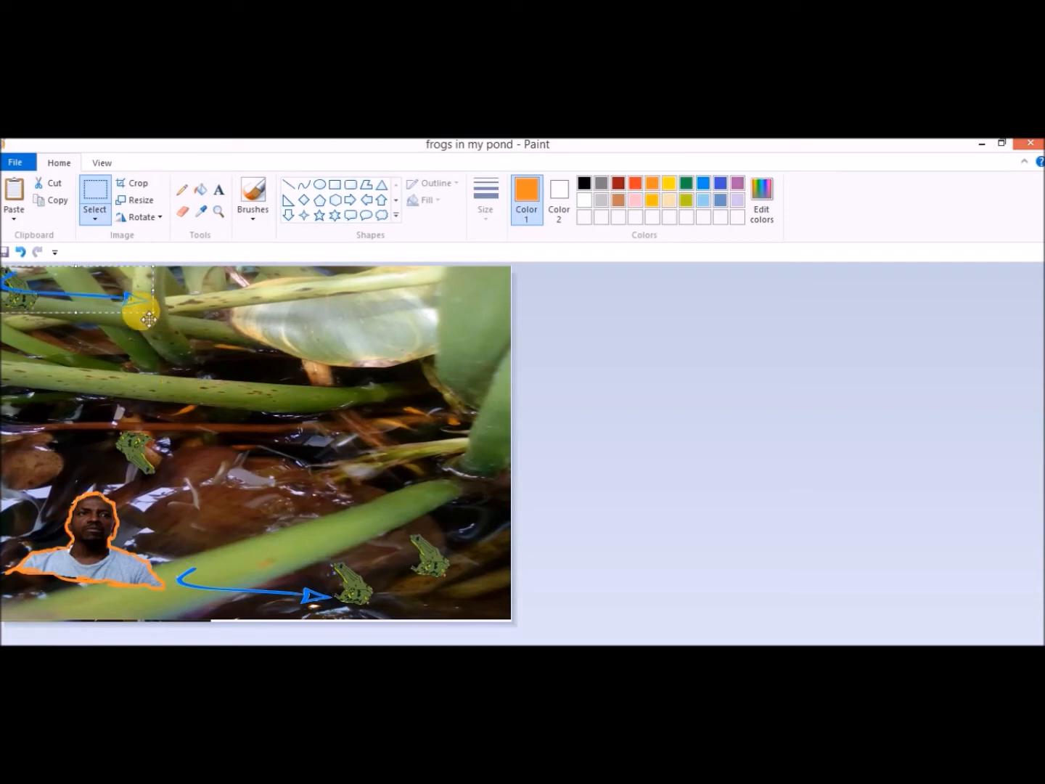
drag(241, 429, 219, 367)
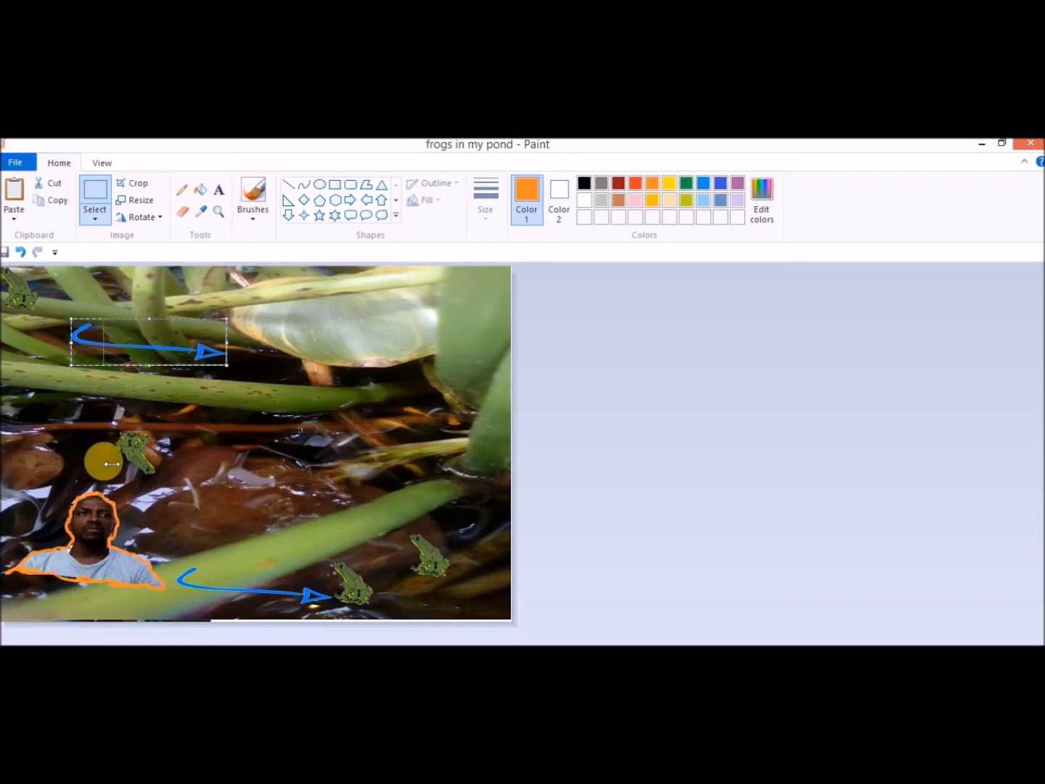
drag(173, 490, 166, 483)
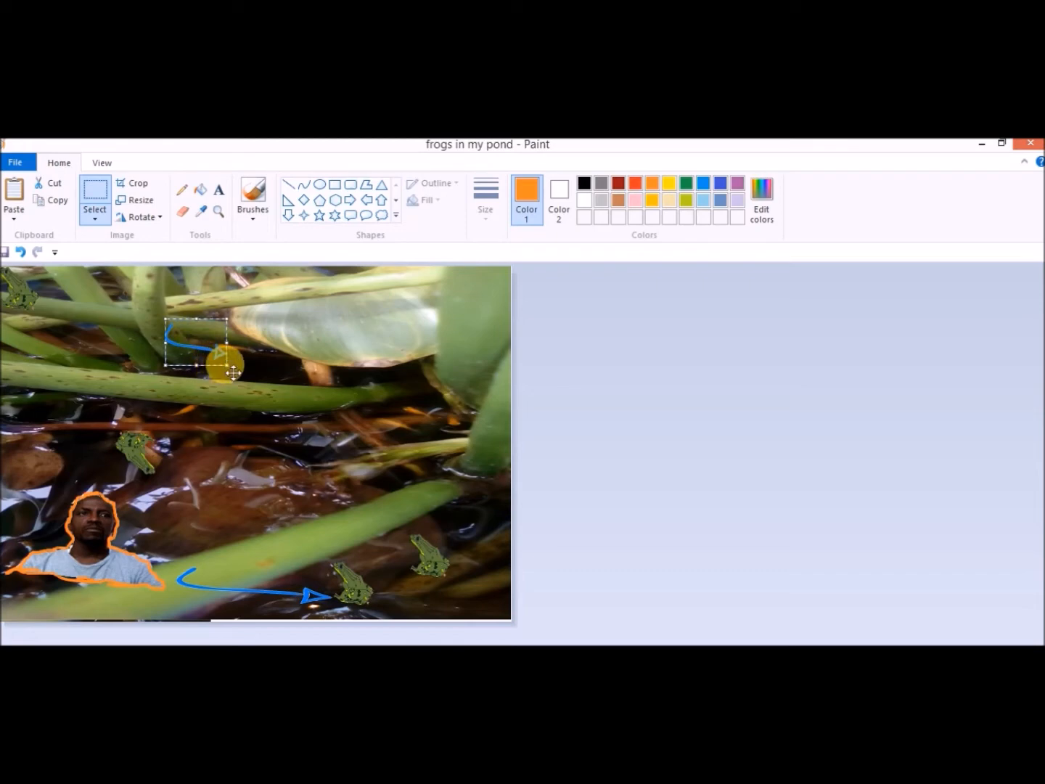
key(Delete)
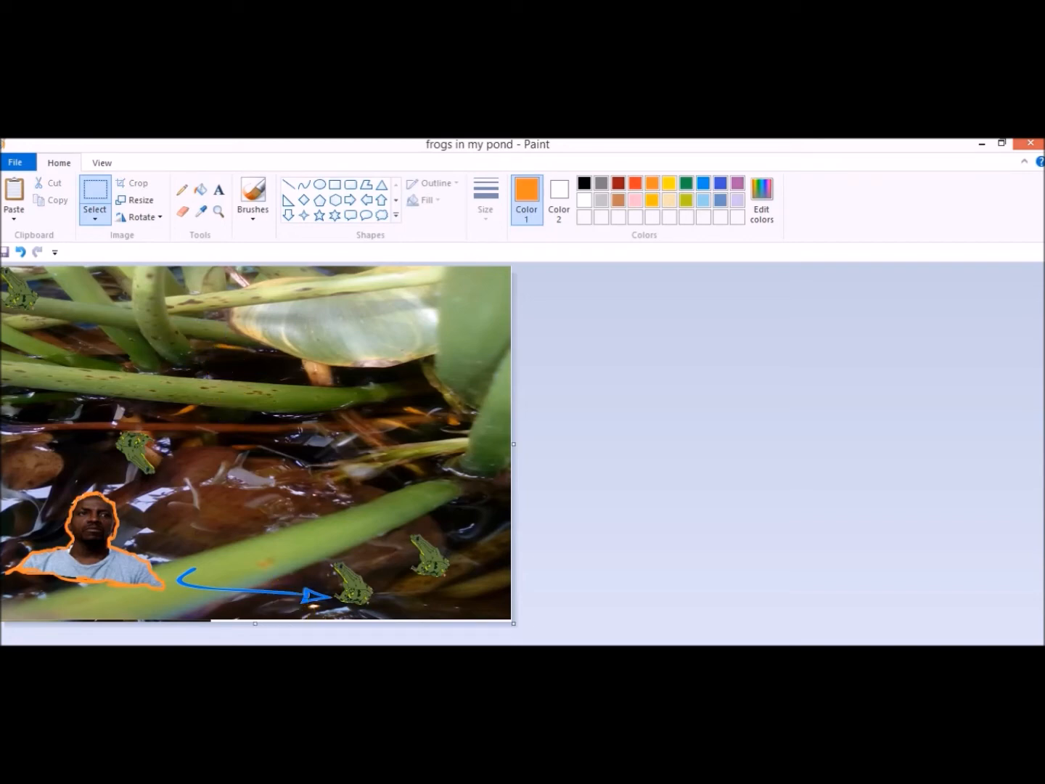
Step: Return to the image search in Chrome and search for "hand drawn arrows with transparent background"
mouse_move(342, 645)
click(409, 621)
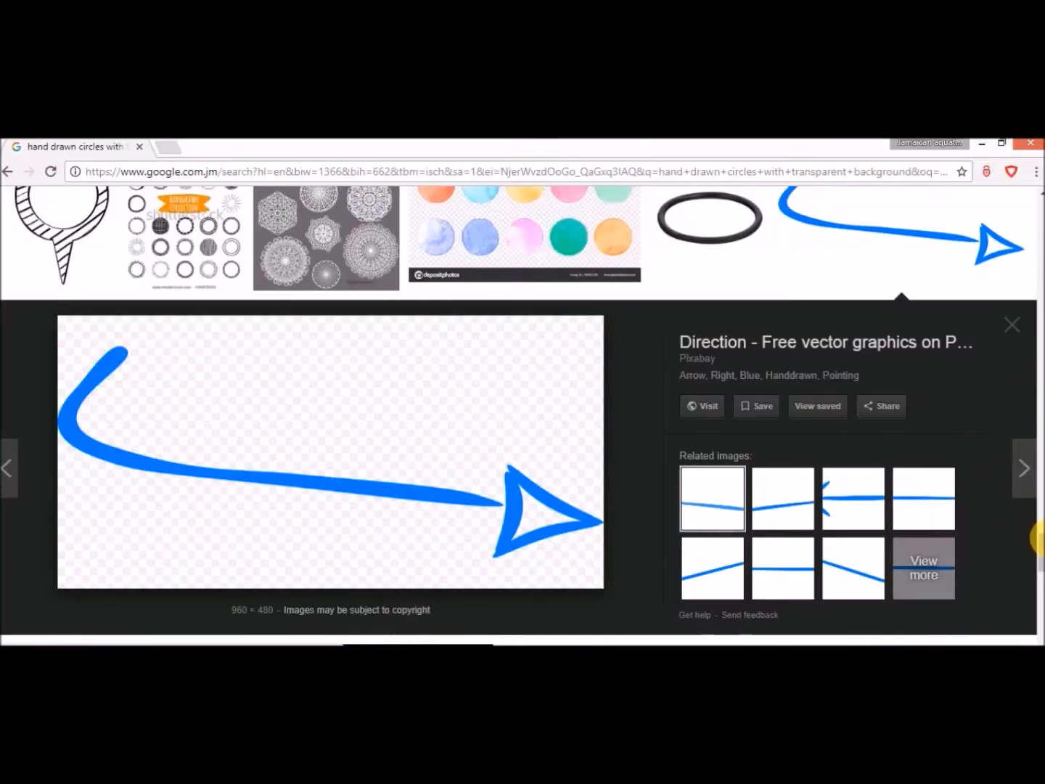
scroll(1036, 559, down, 4)
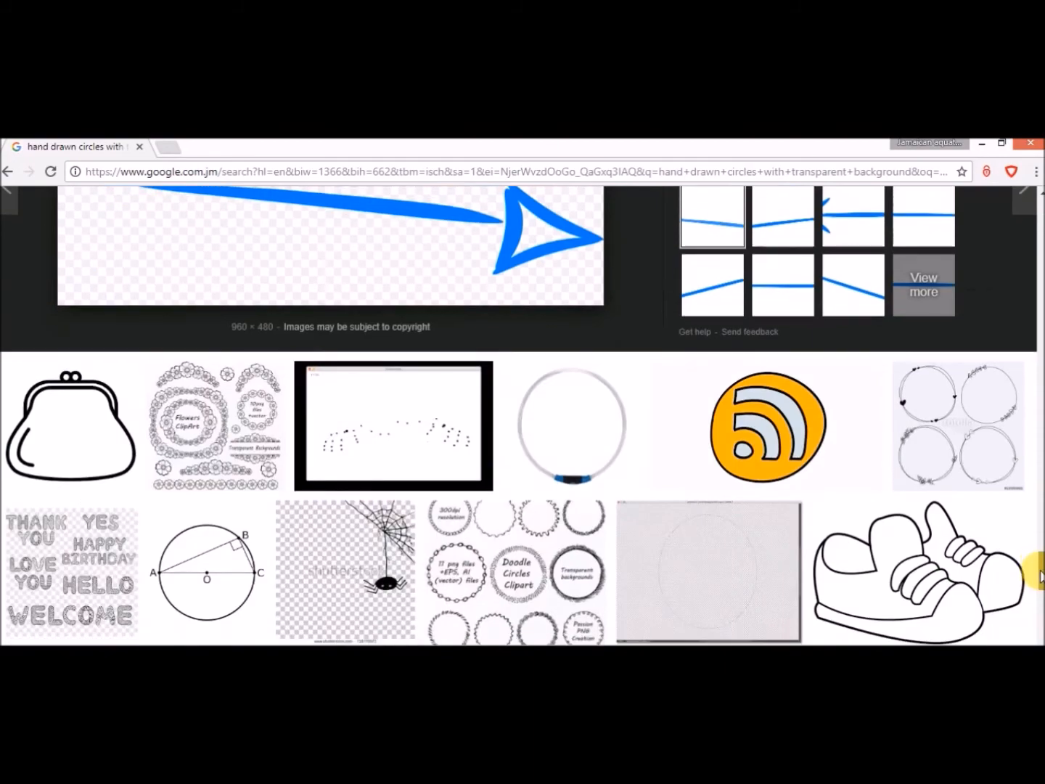
scroll(1031, 506, down, 5)
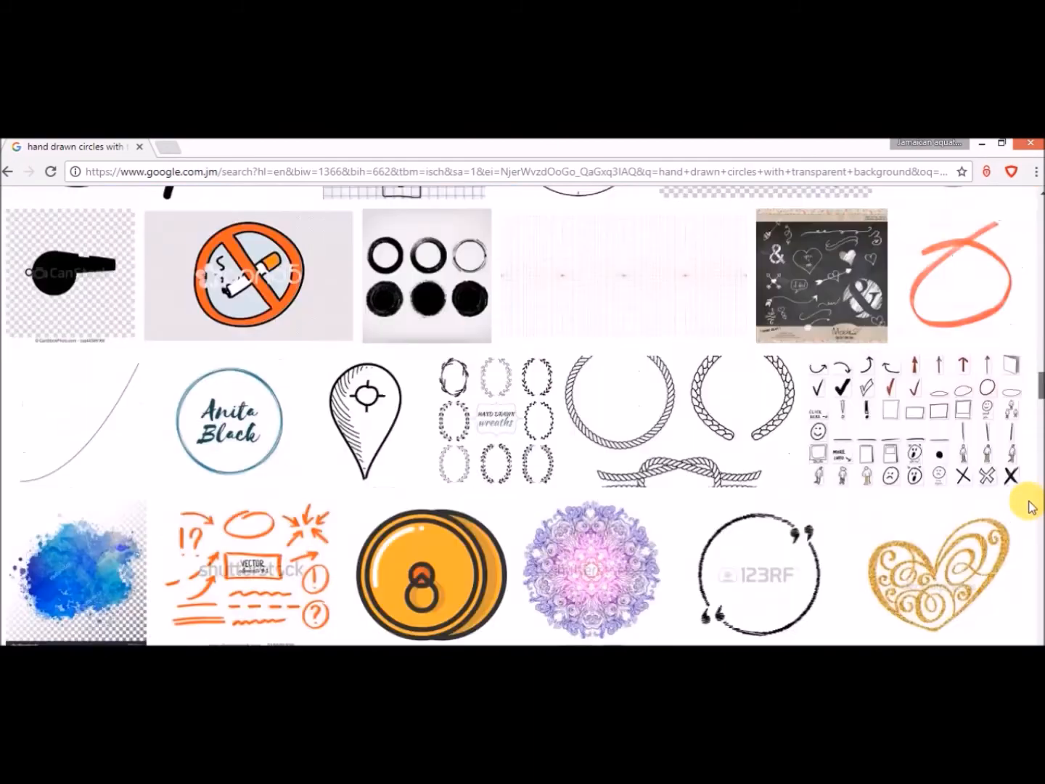
scroll(1030, 506, up, 12)
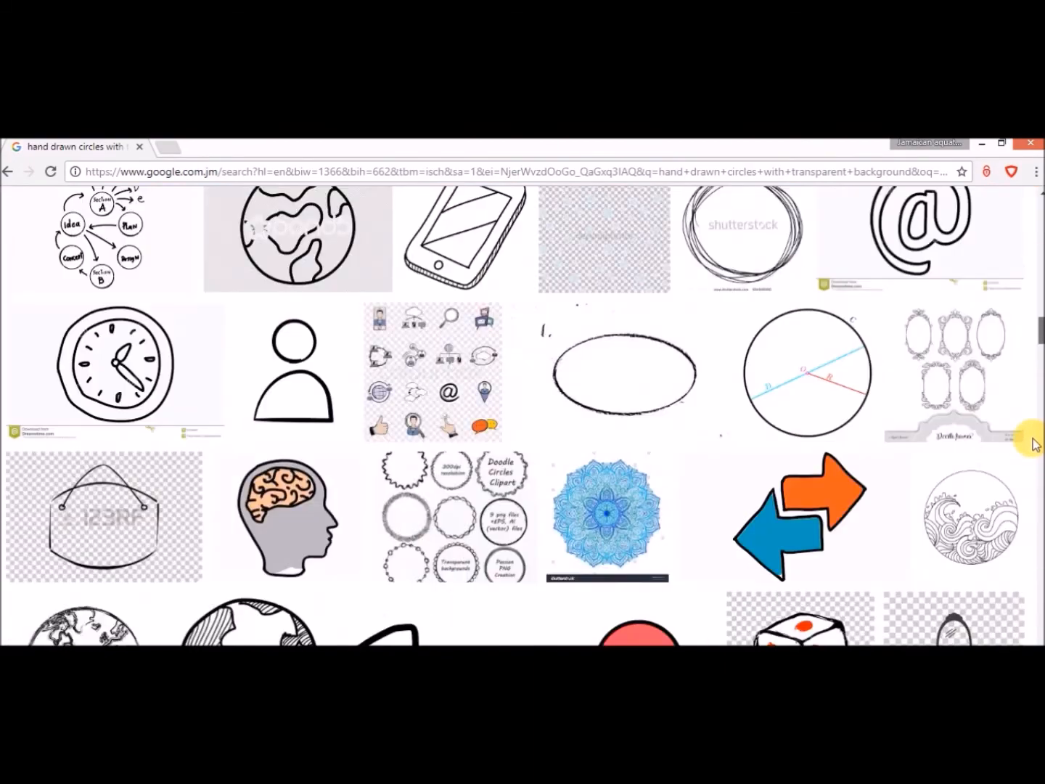
scroll(1035, 444, up, 10)
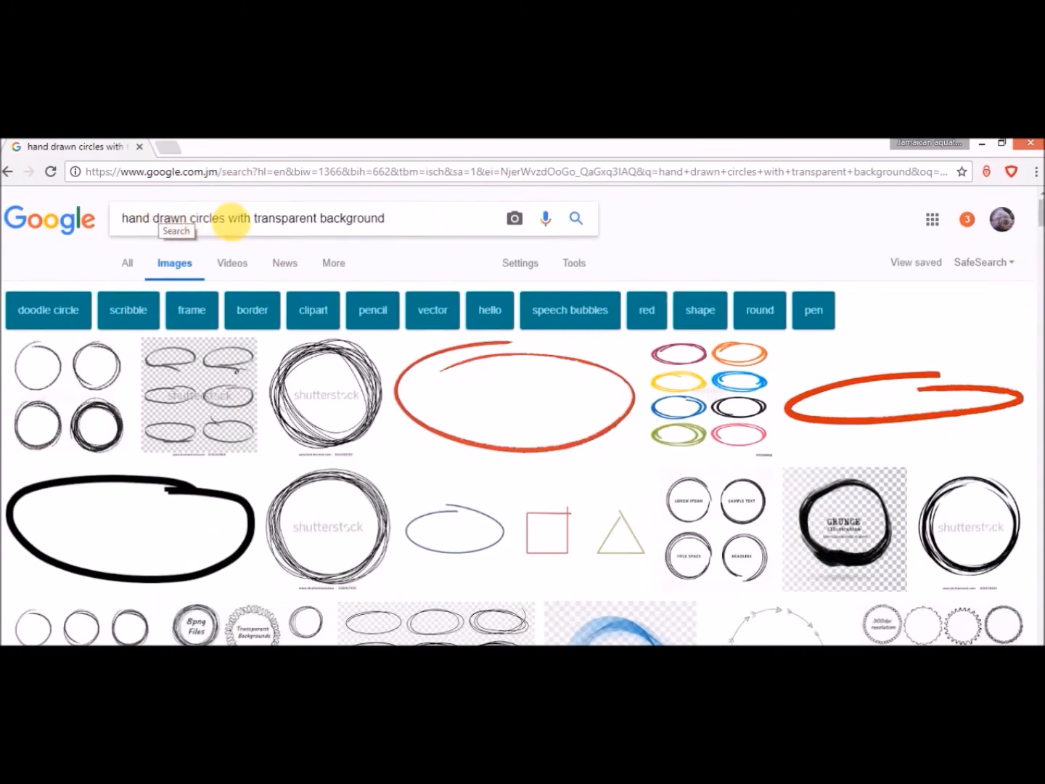
double_click(201, 218)
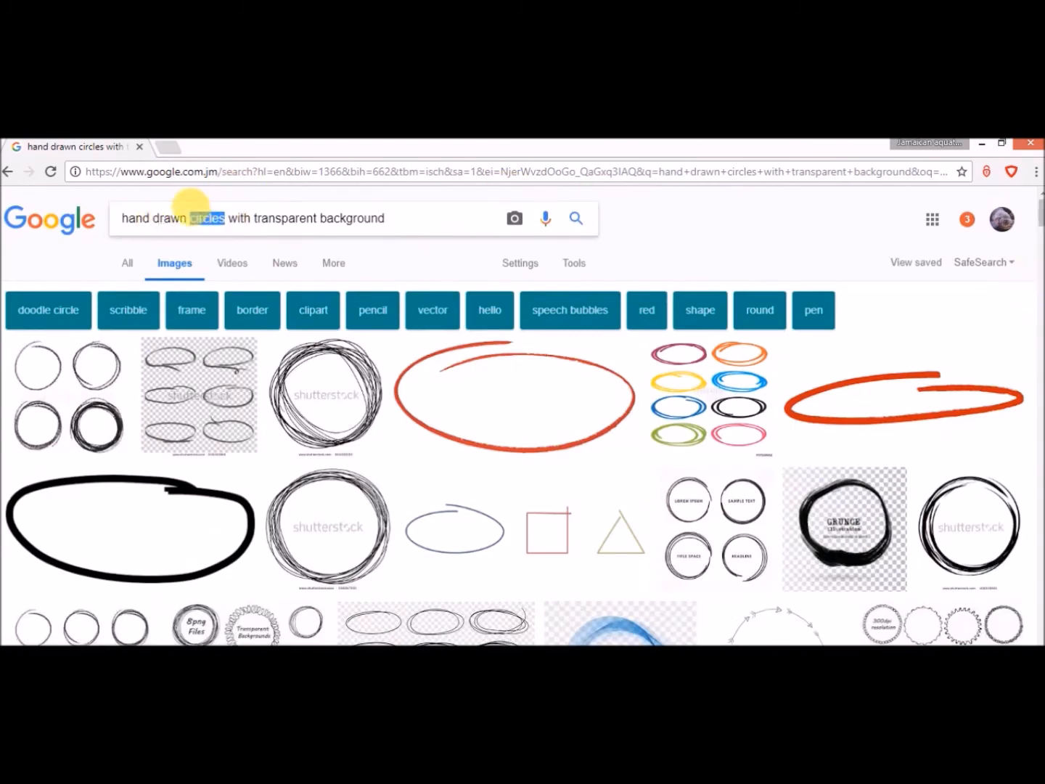
text(aroo)
key(BackSpace)
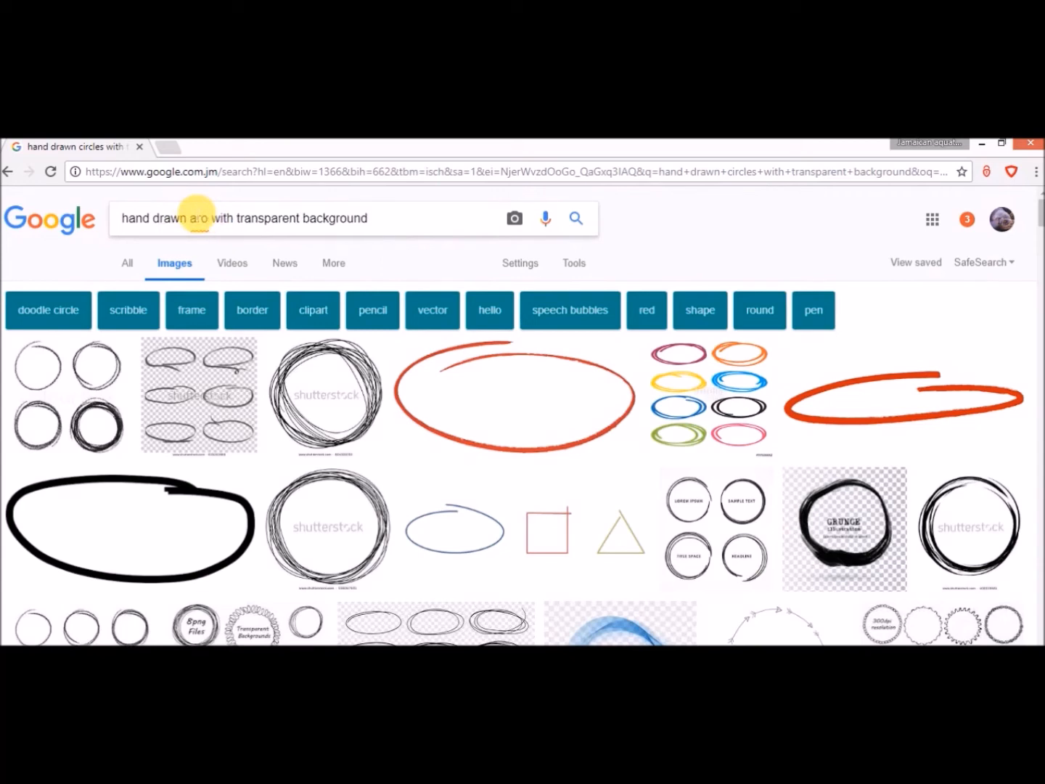
key(BackSpace)
text(rows)
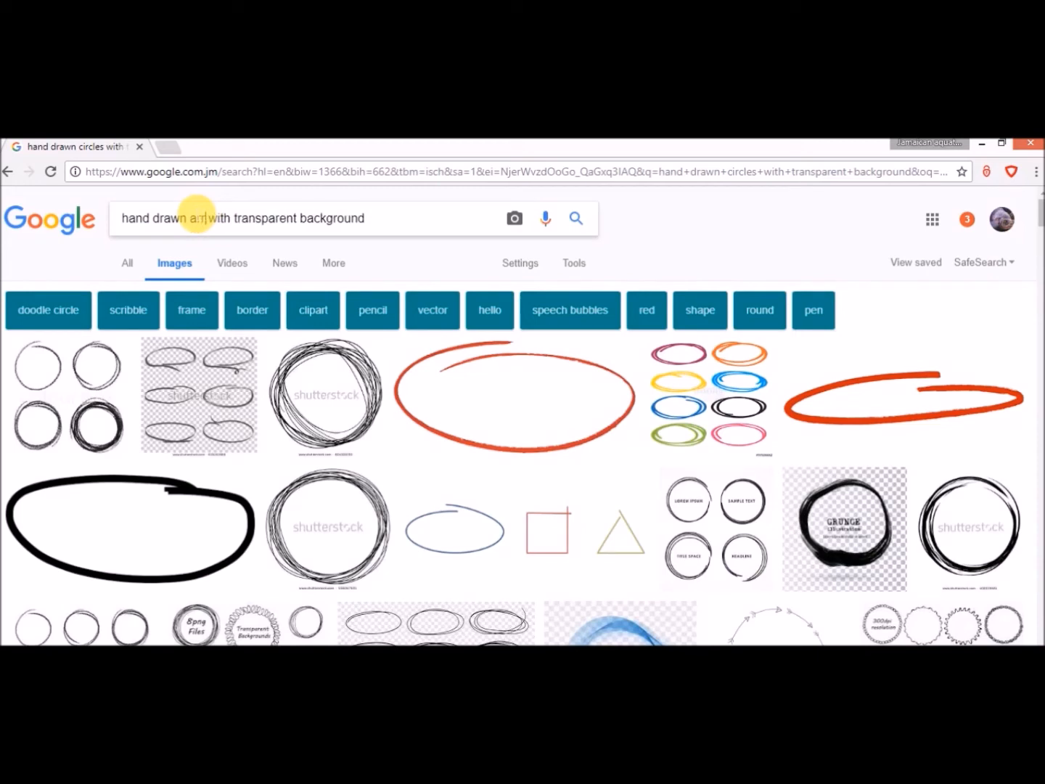
click(575, 219)
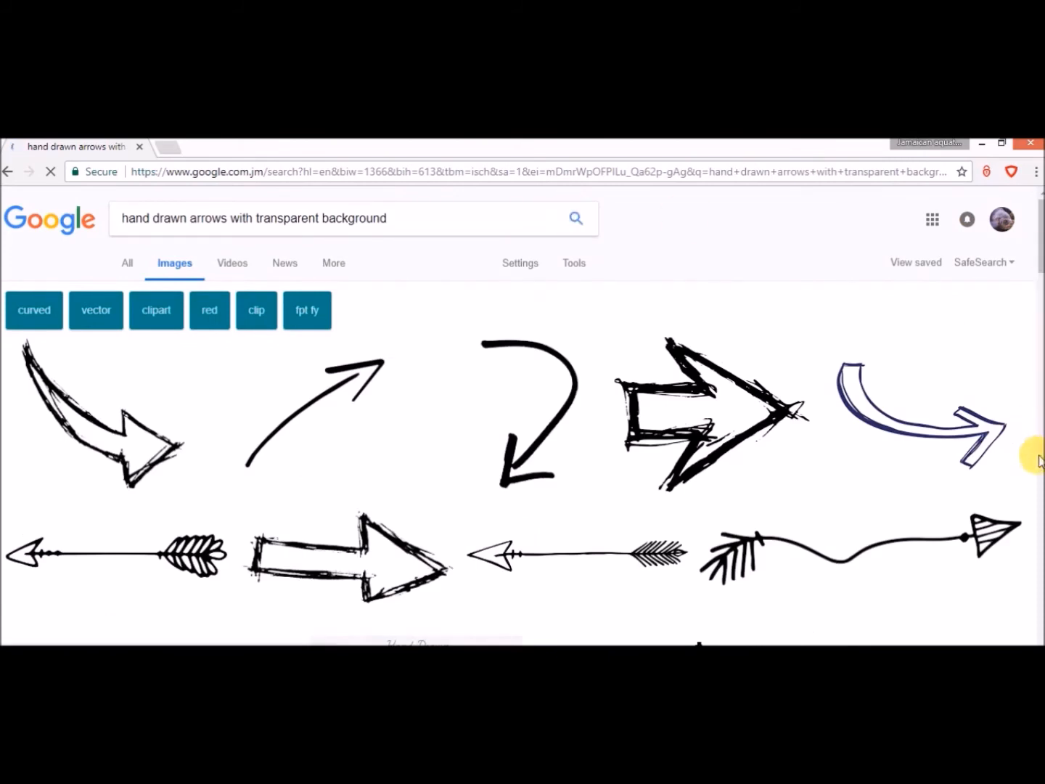
Step: Browse the arrow results and open the preview of the curved red hand-drawn arrow
scroll(1038, 497, down, 5)
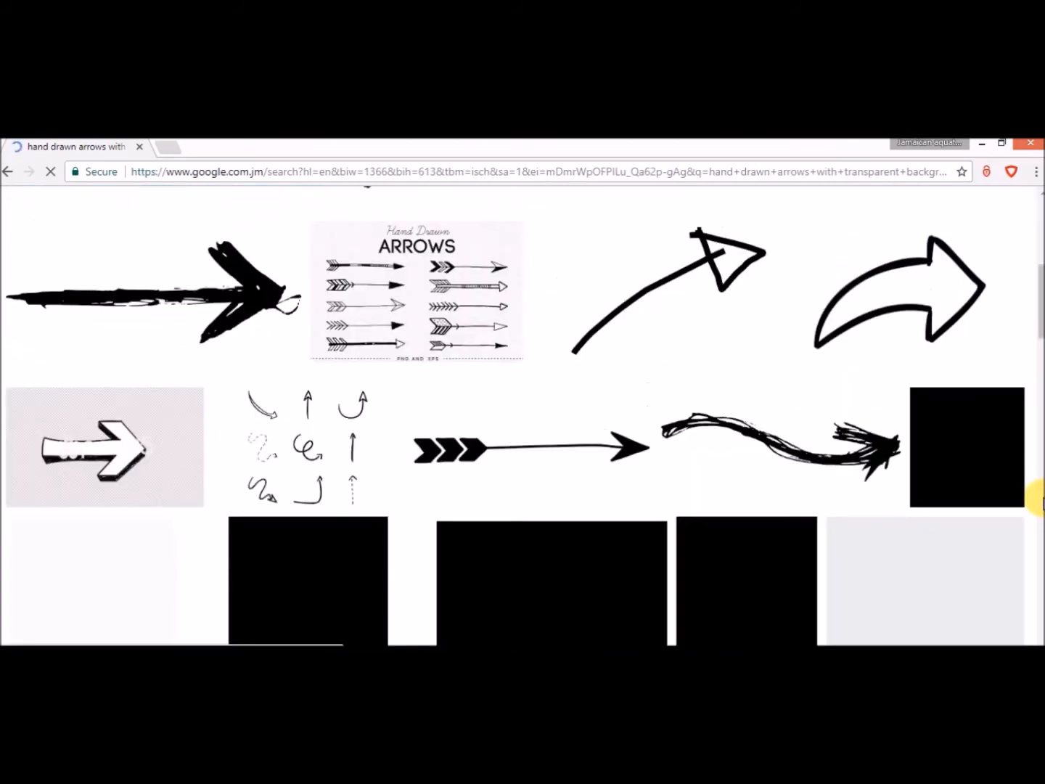
scroll(1037, 497, down, 7)
scroll(1036, 499, down, 5)
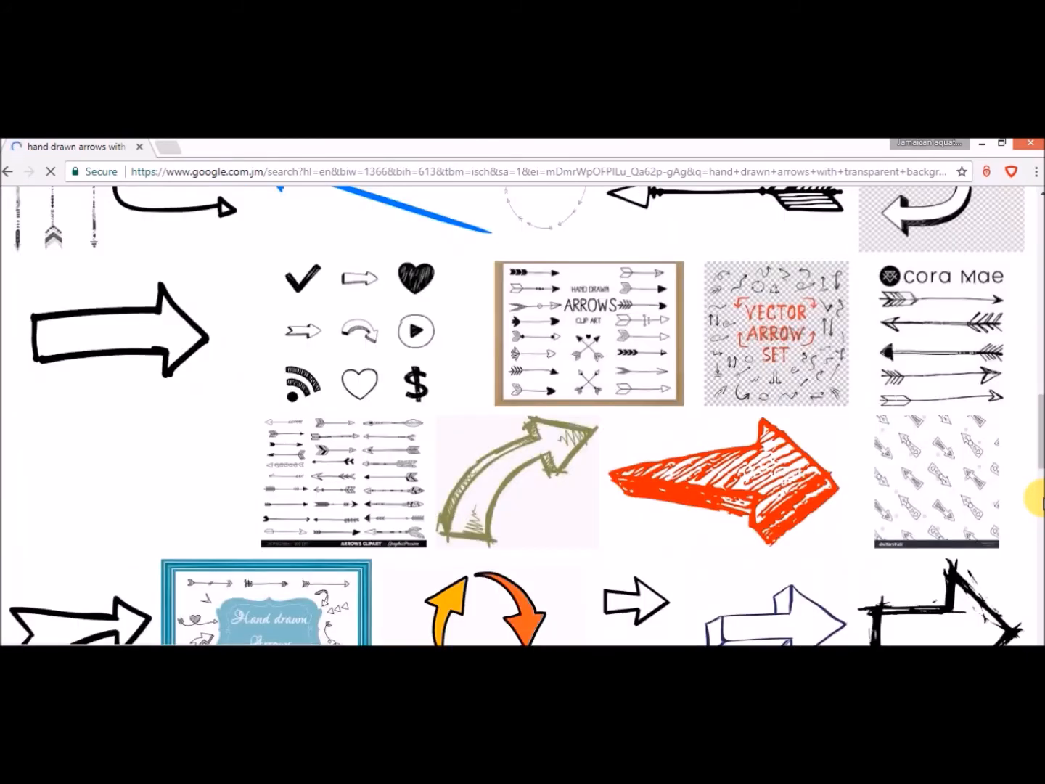
drag(1039, 421, 1039, 468)
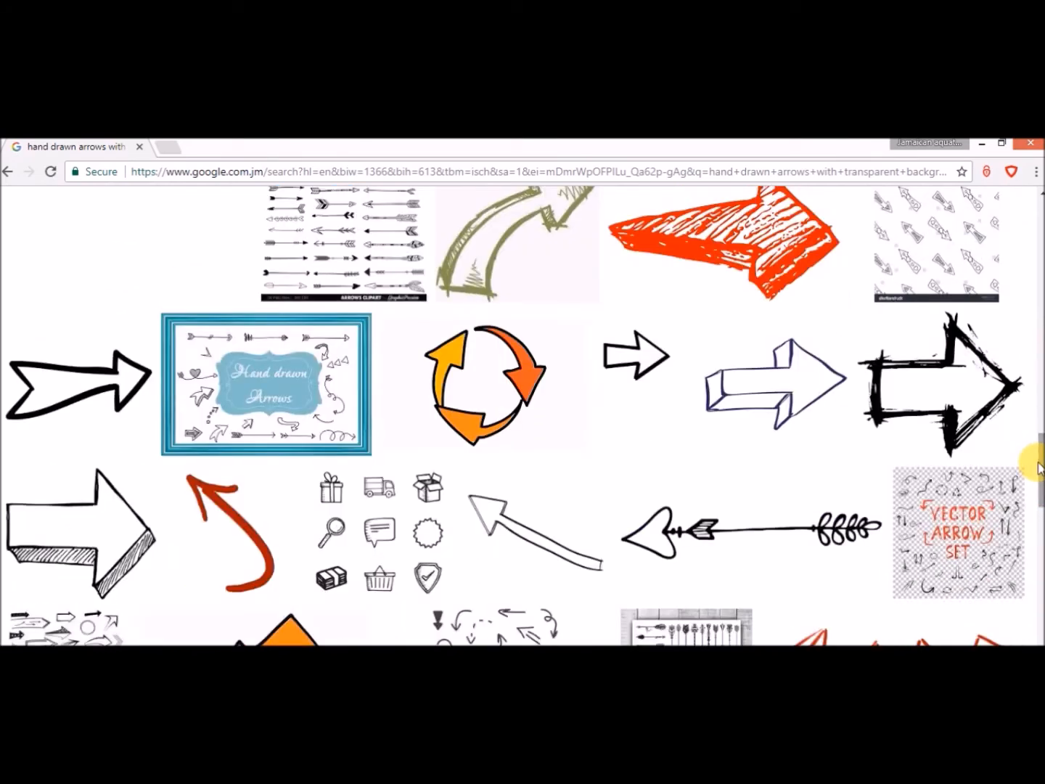
click(255, 514)
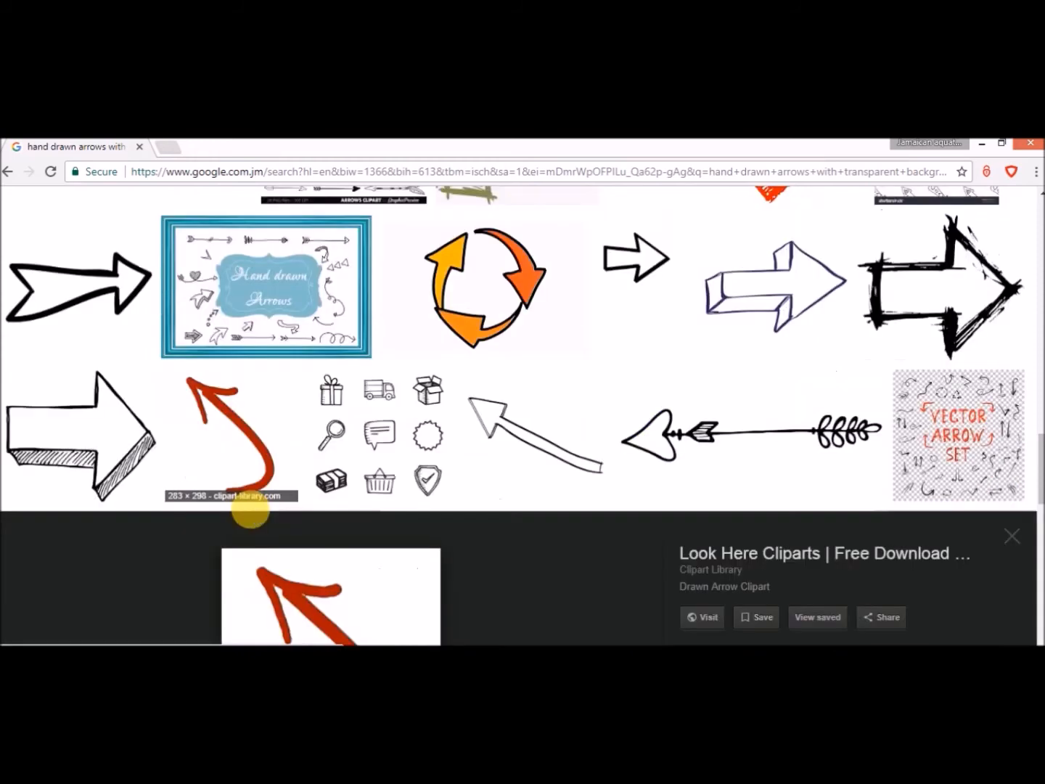
Step: Save the curved red arrow to the thumbnails folder as a PNG image named arrow 2
right_click(372, 466)
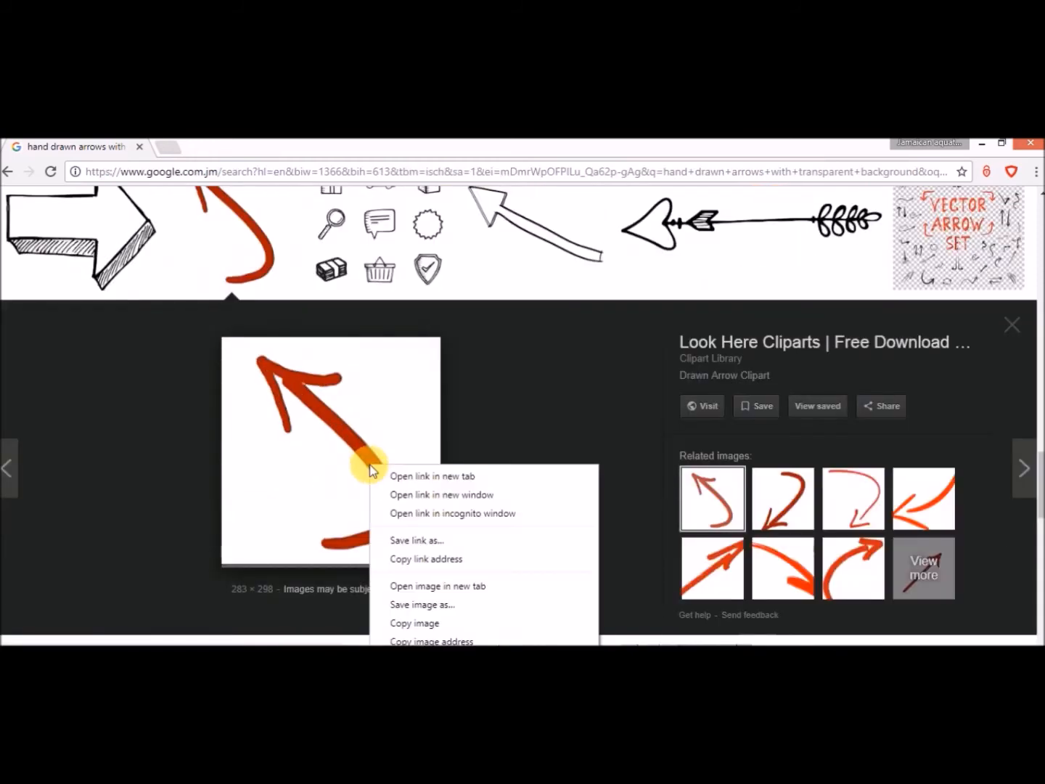
click(427, 610)
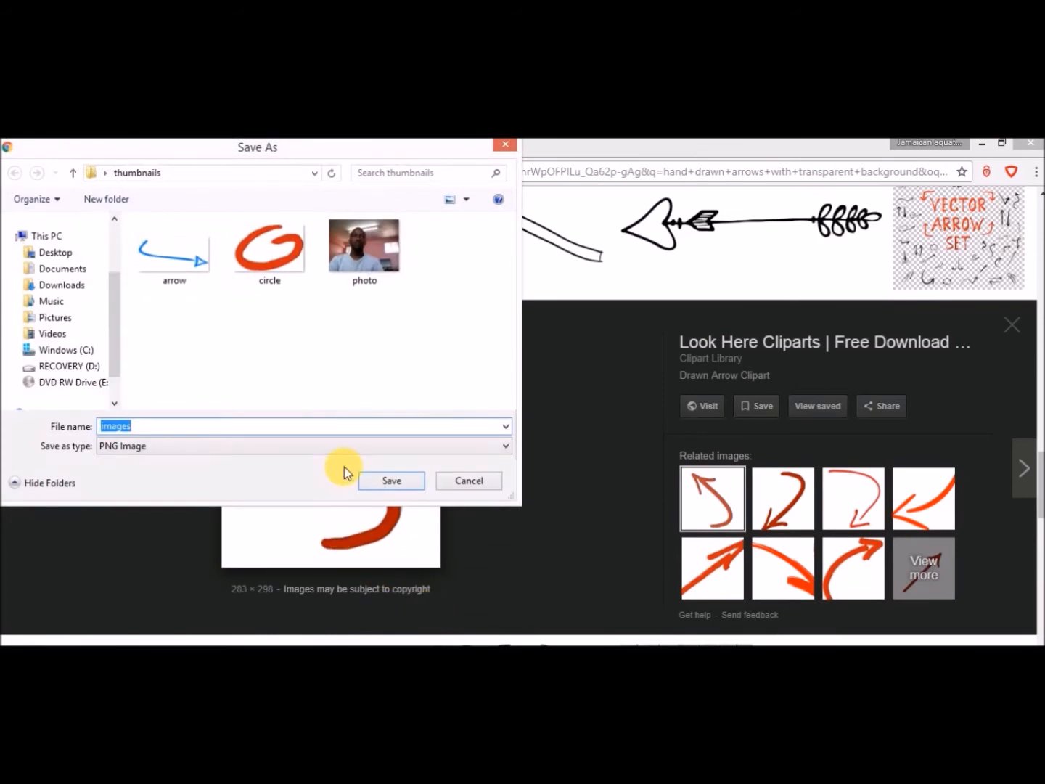
text(arrow 2)
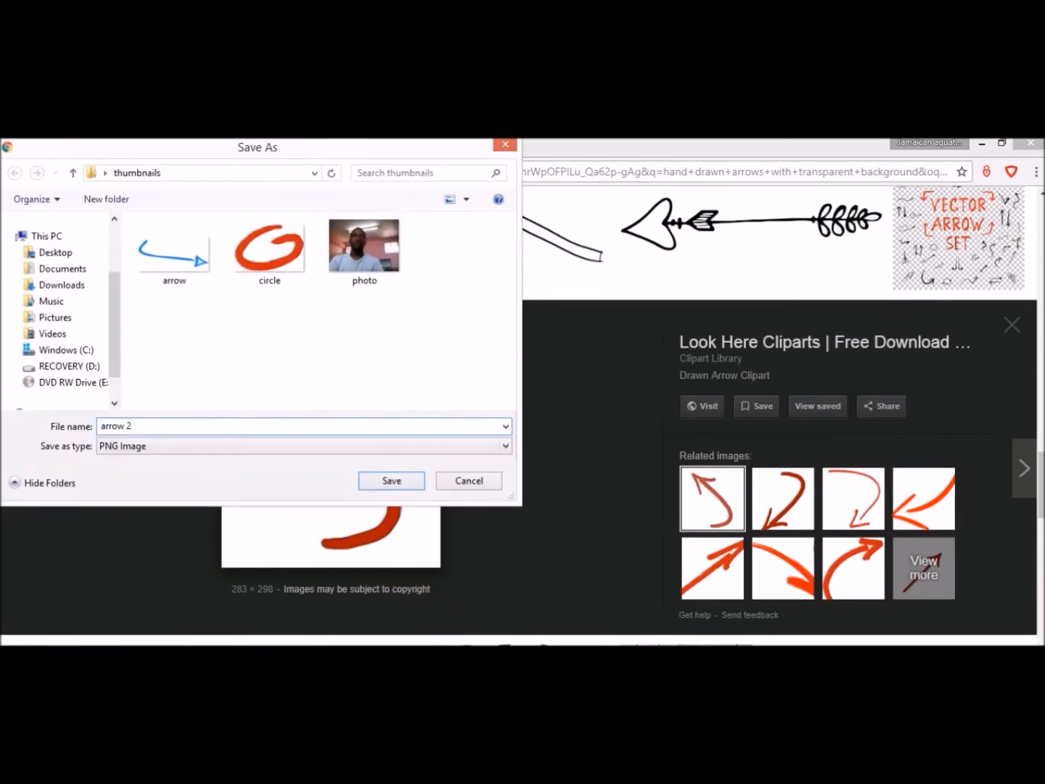
click(389, 480)
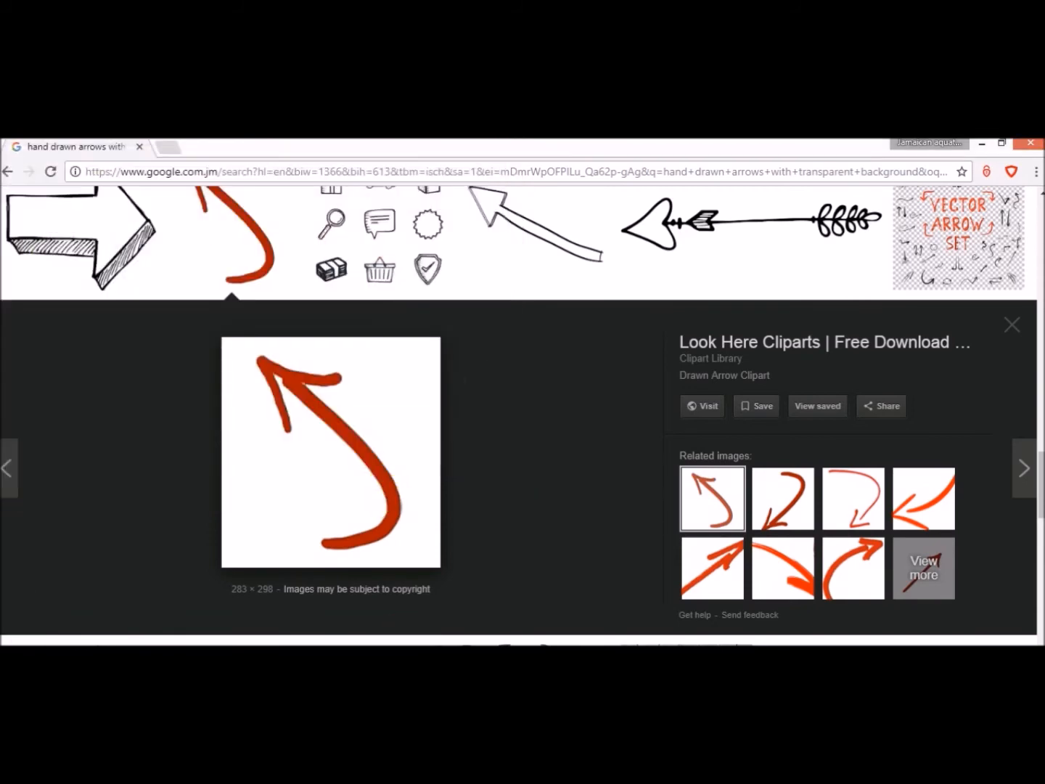
Step: Close the circle picture's Paint window without saving its changes
click(727, 644)
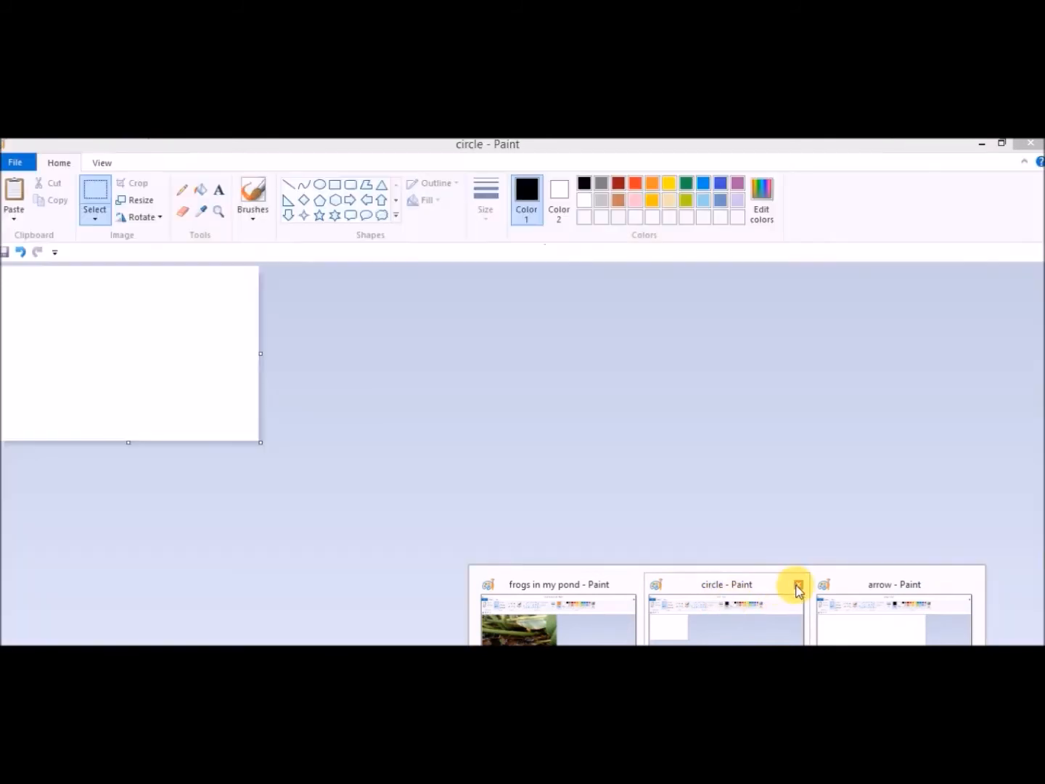
click(798, 587)
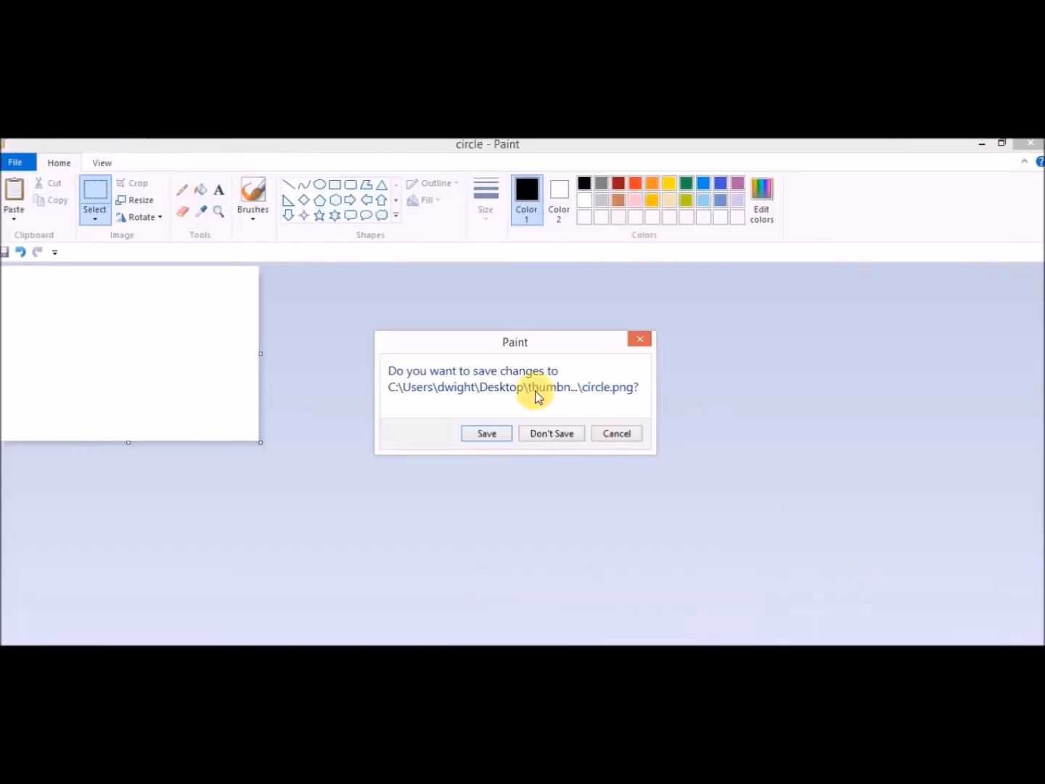
click(575, 434)
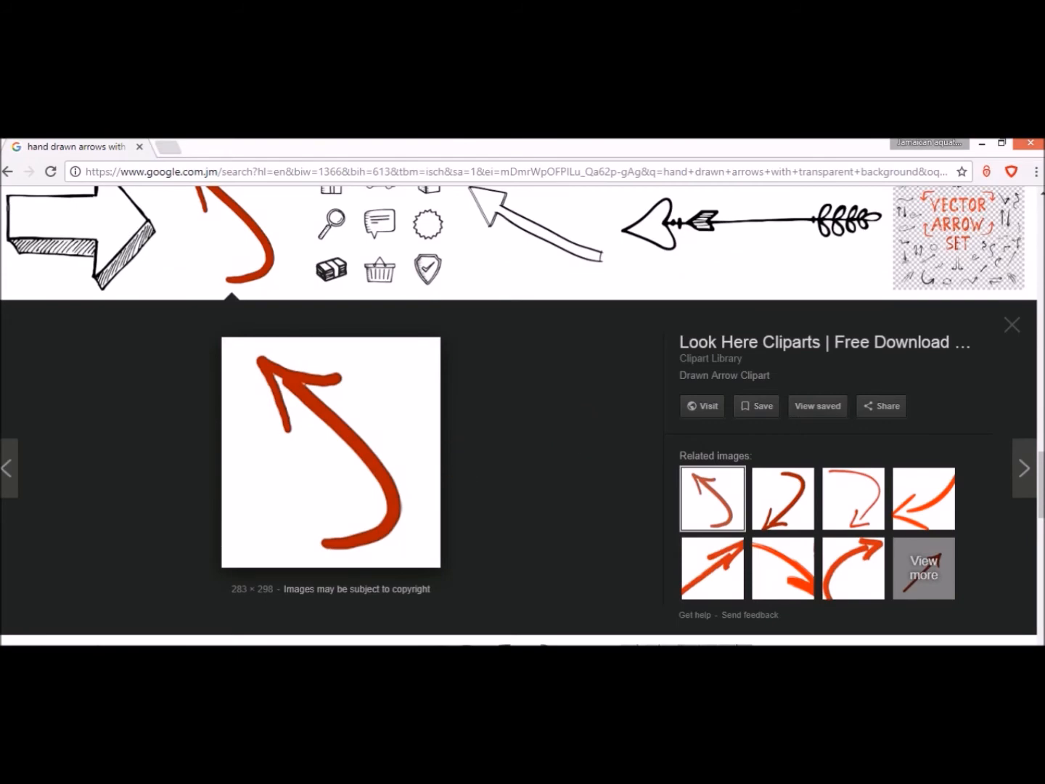
Step: Switch to the thumbnails folder and open the arrow 2 picture in Paint
key(alt+Tab)
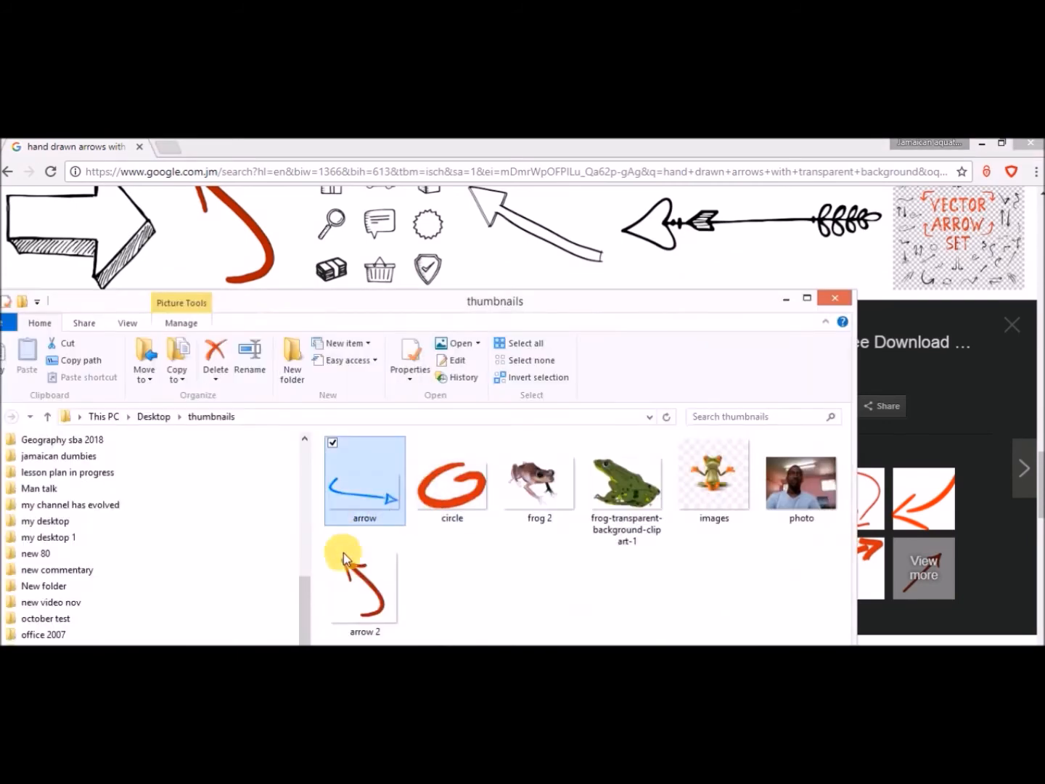
click(355, 585)
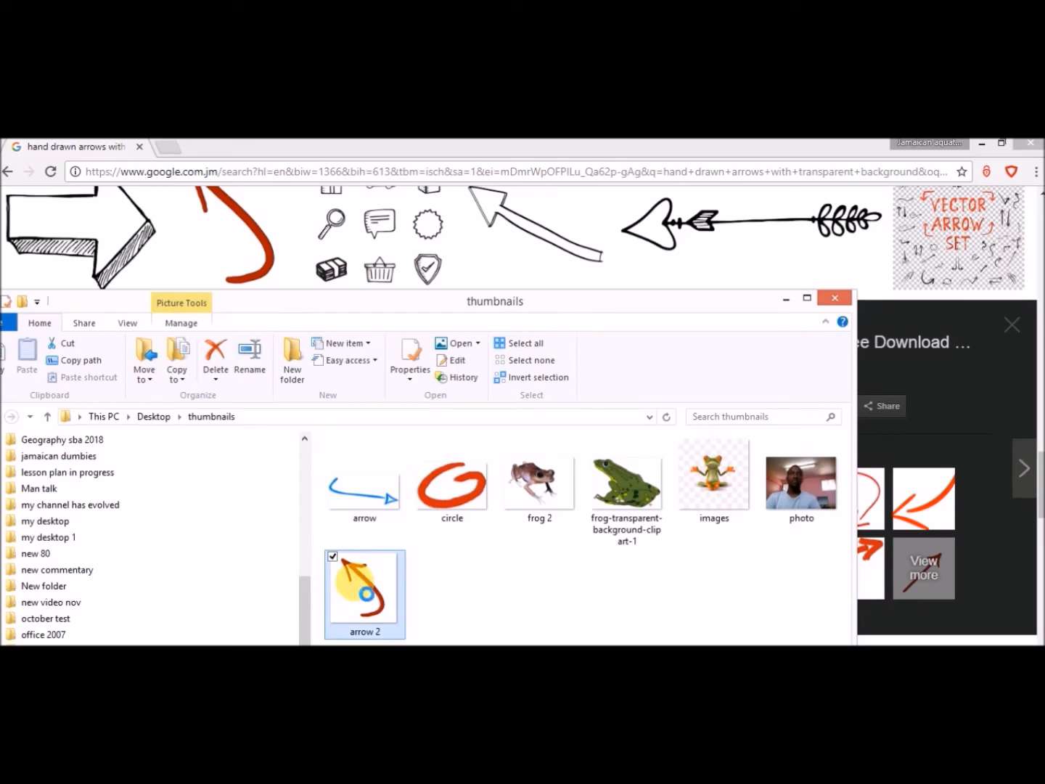
right_click(355, 585)
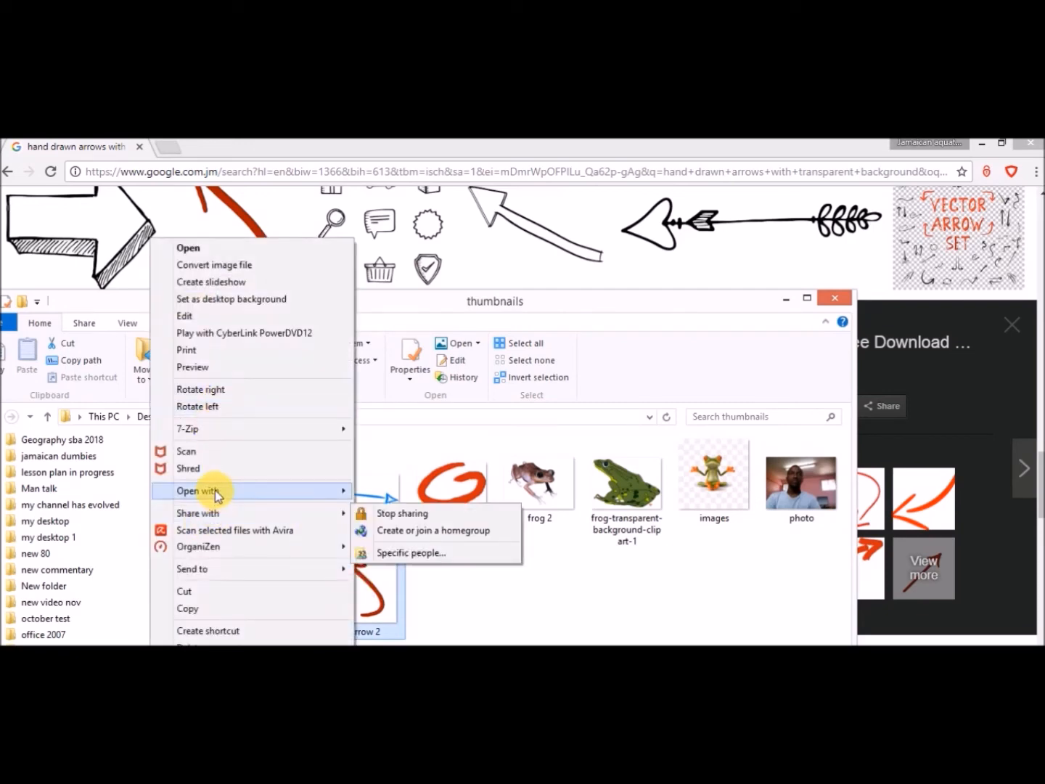
mouse_move(210, 491)
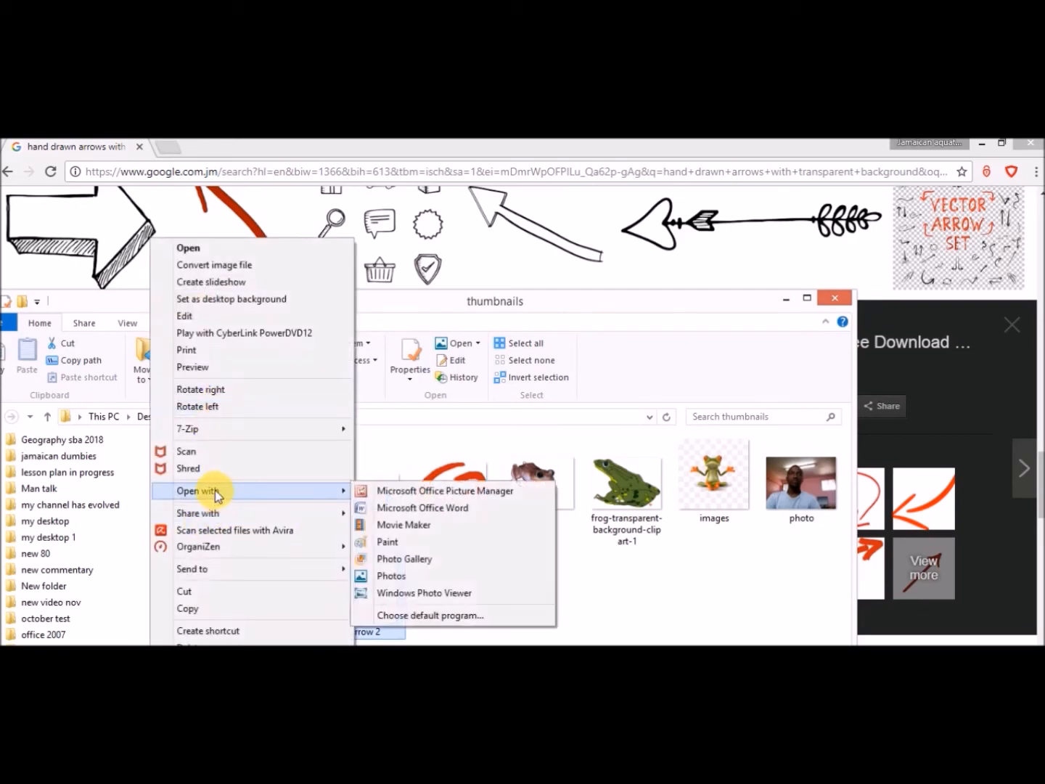
click(403, 540)
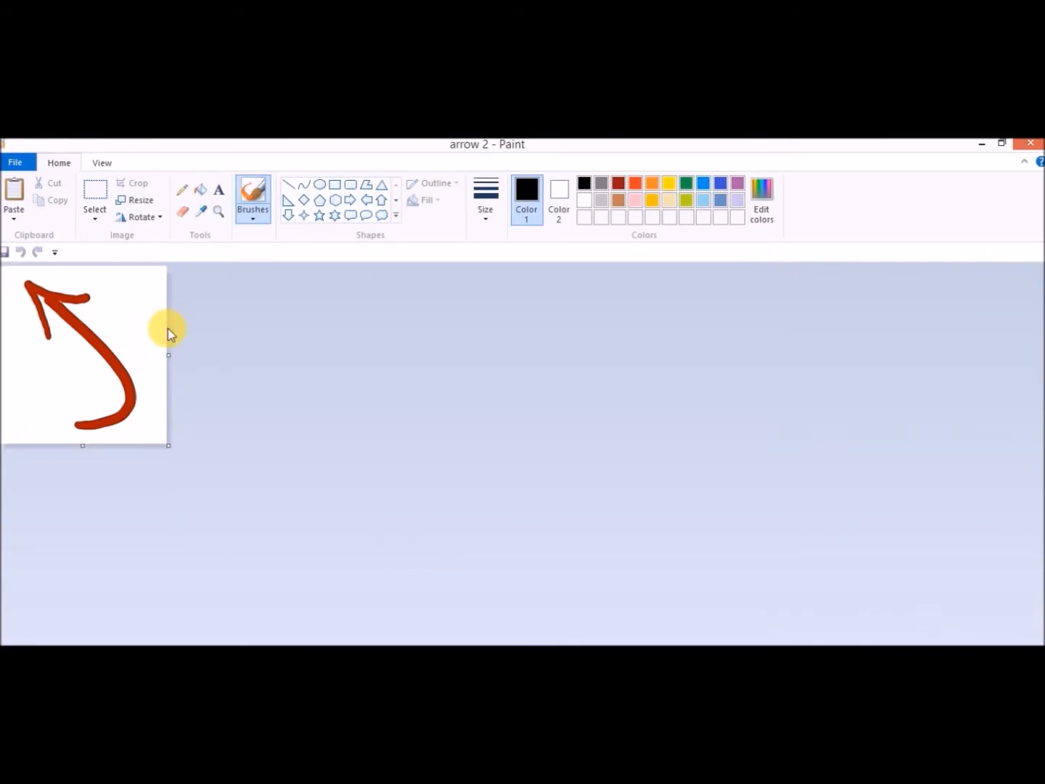
Step: Select the entire red arrow picture and cut it to the clipboard
key(ctrl+a)
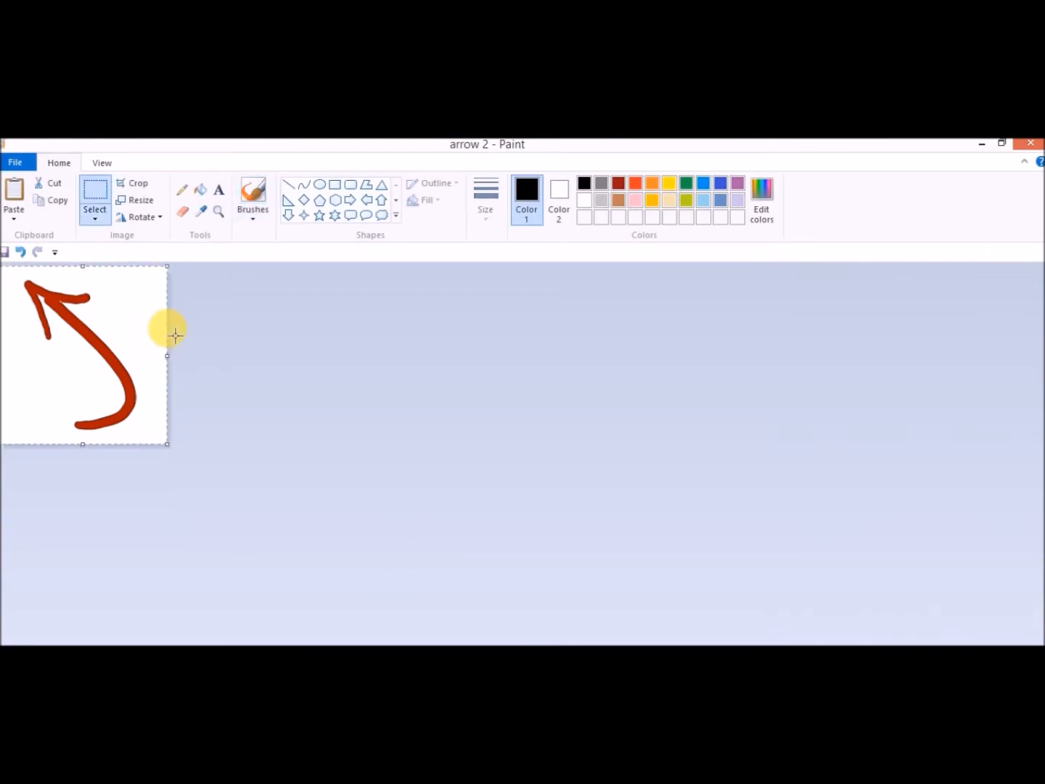
click(99, 220)
click(40, 359)
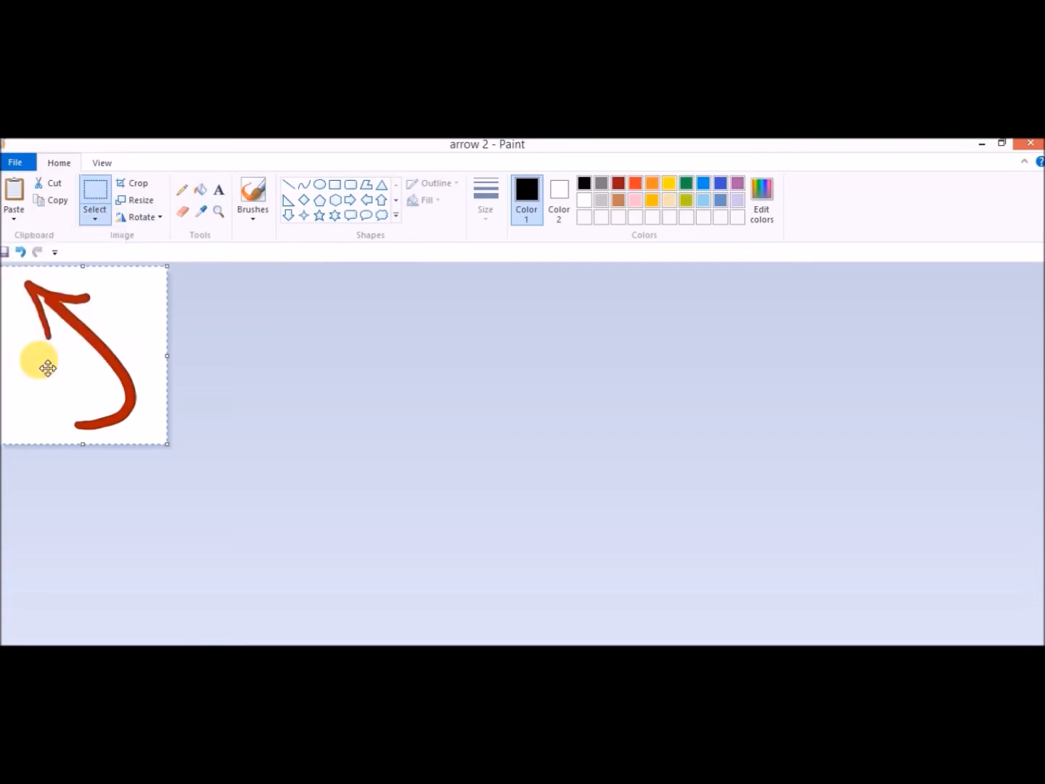
key(ctrl+x)
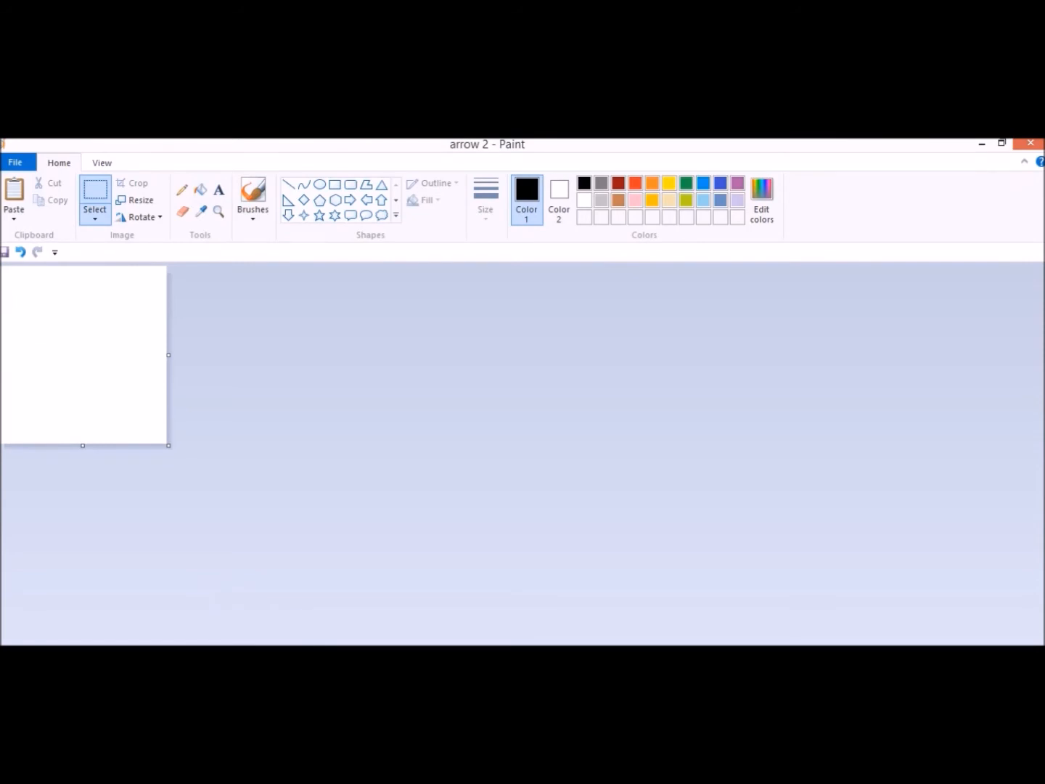
Step: Paste the red arrow into the frogs in my pond picture, enlarged across the middle with its tip at the upper-left stems
click(572, 626)
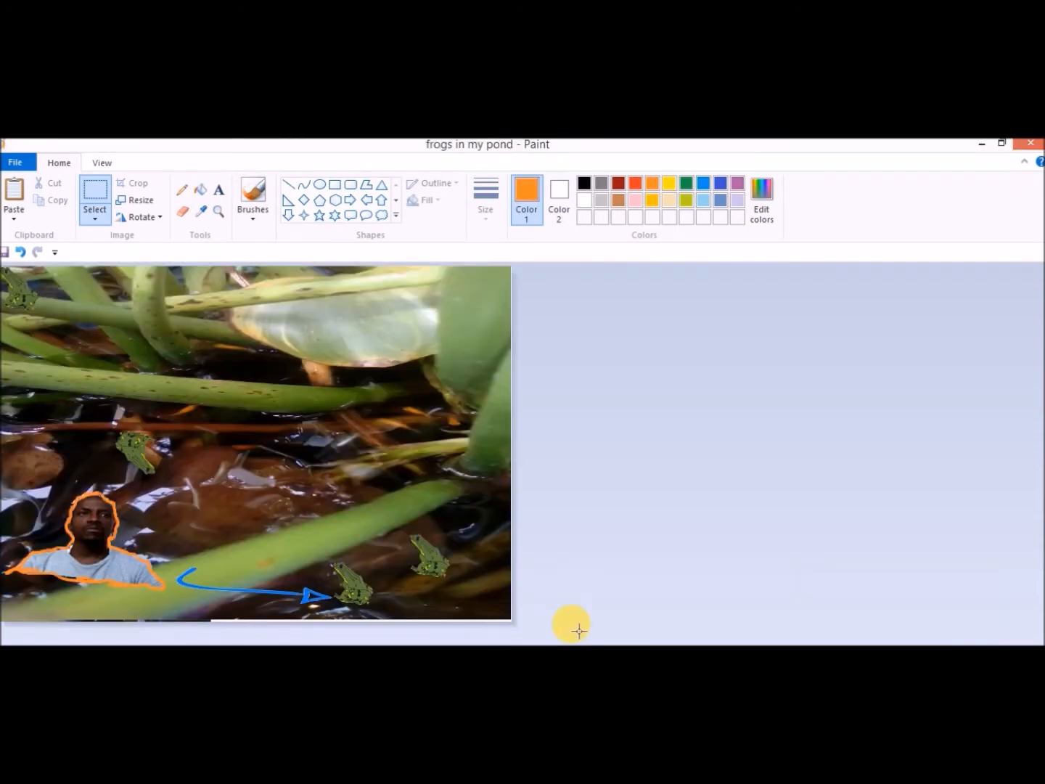
key(ctrl+v)
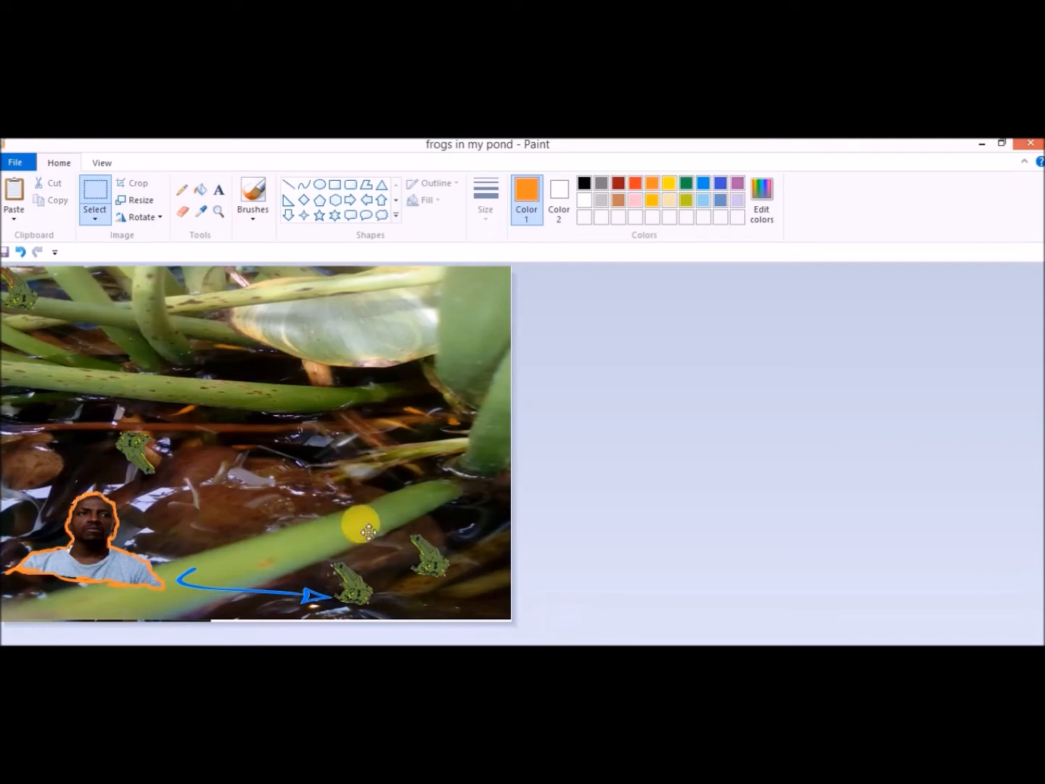
drag(443, 538, 154, 328)
key(Escape)
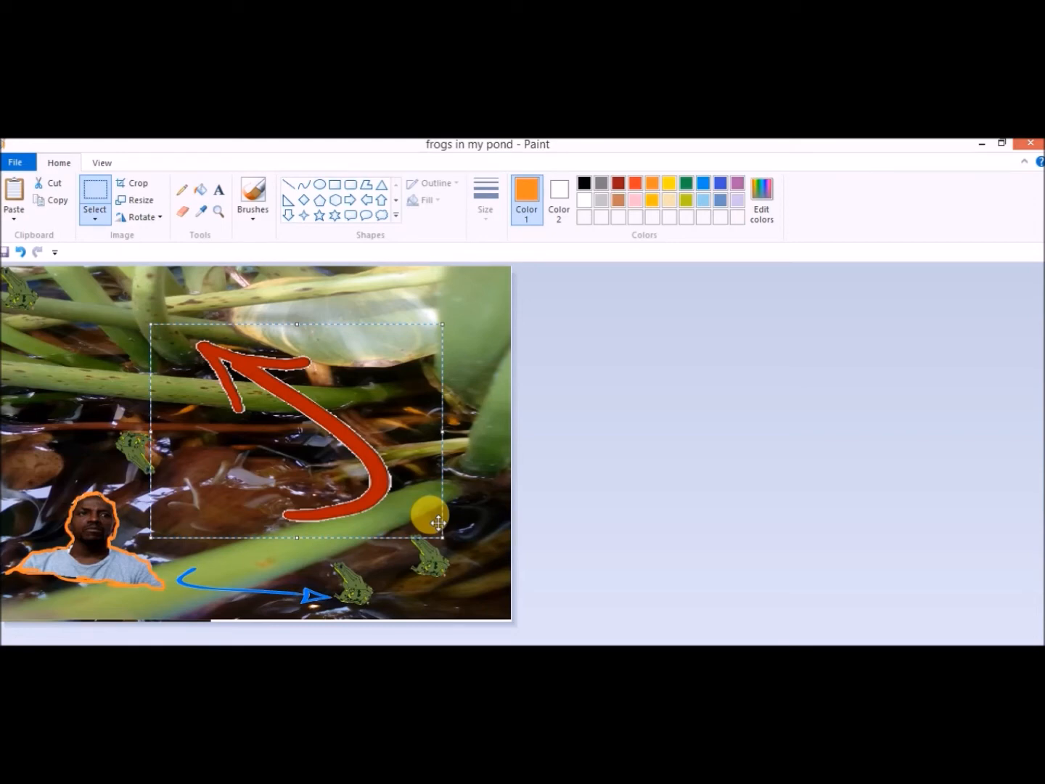
click(715, 500)
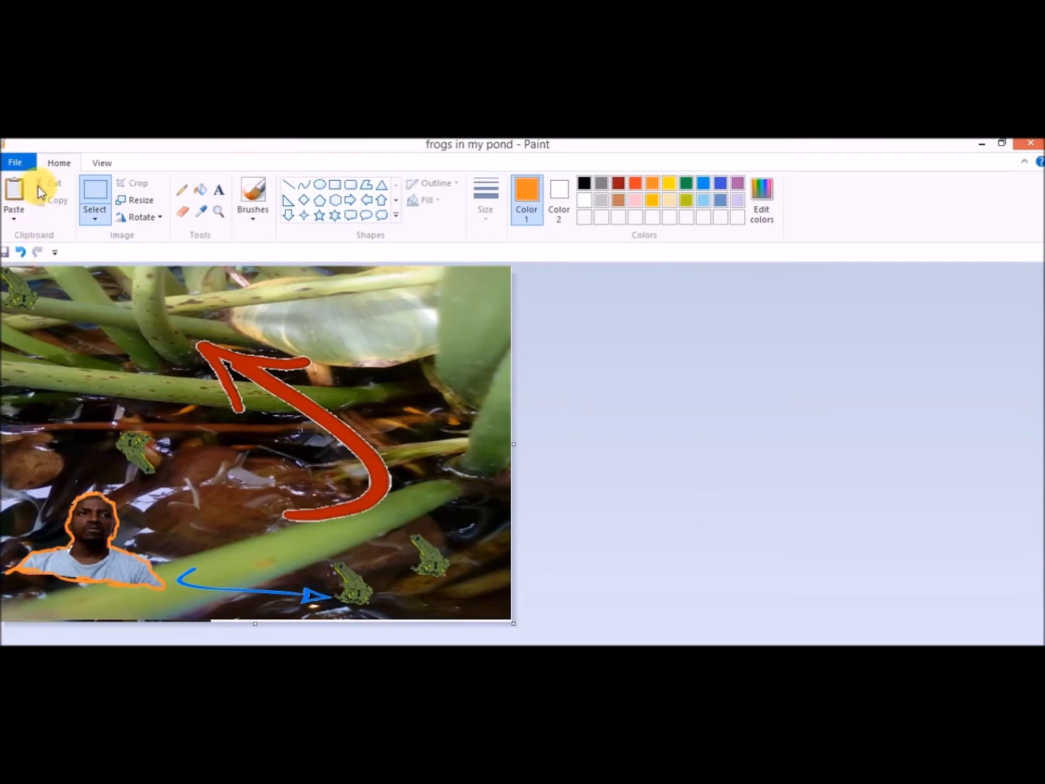
Step: Save the pond picture as a JPEG named frogs in my pond in the Desktop's thumbnails folder
click(14, 162)
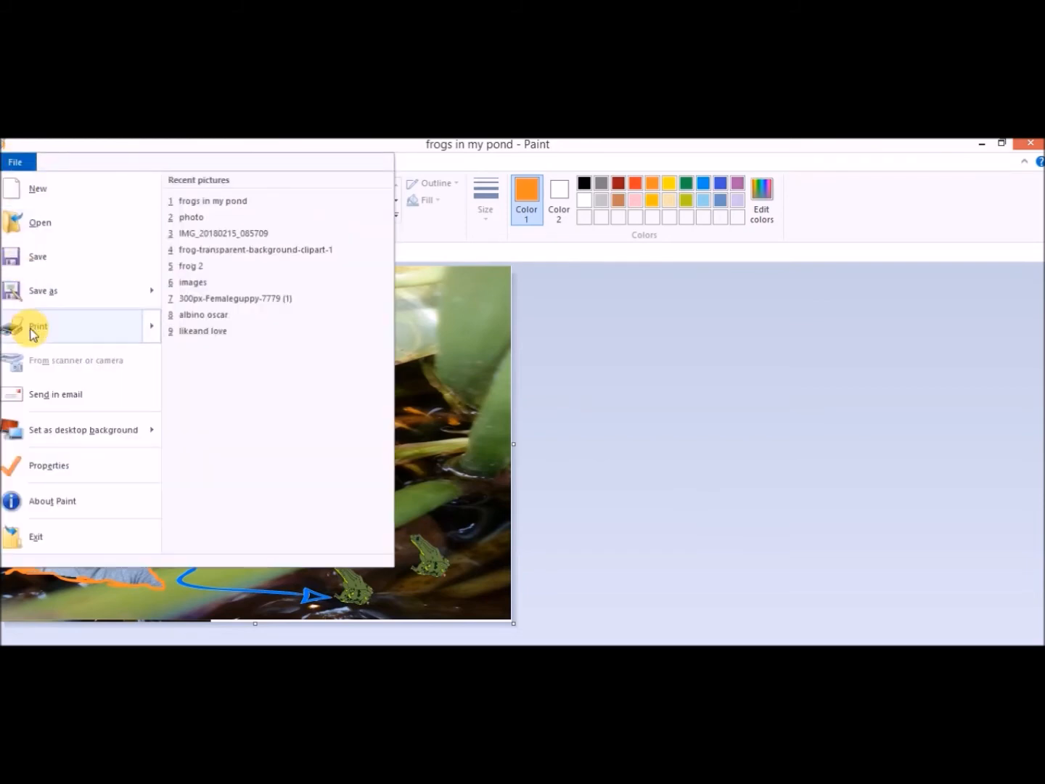
click(37, 297)
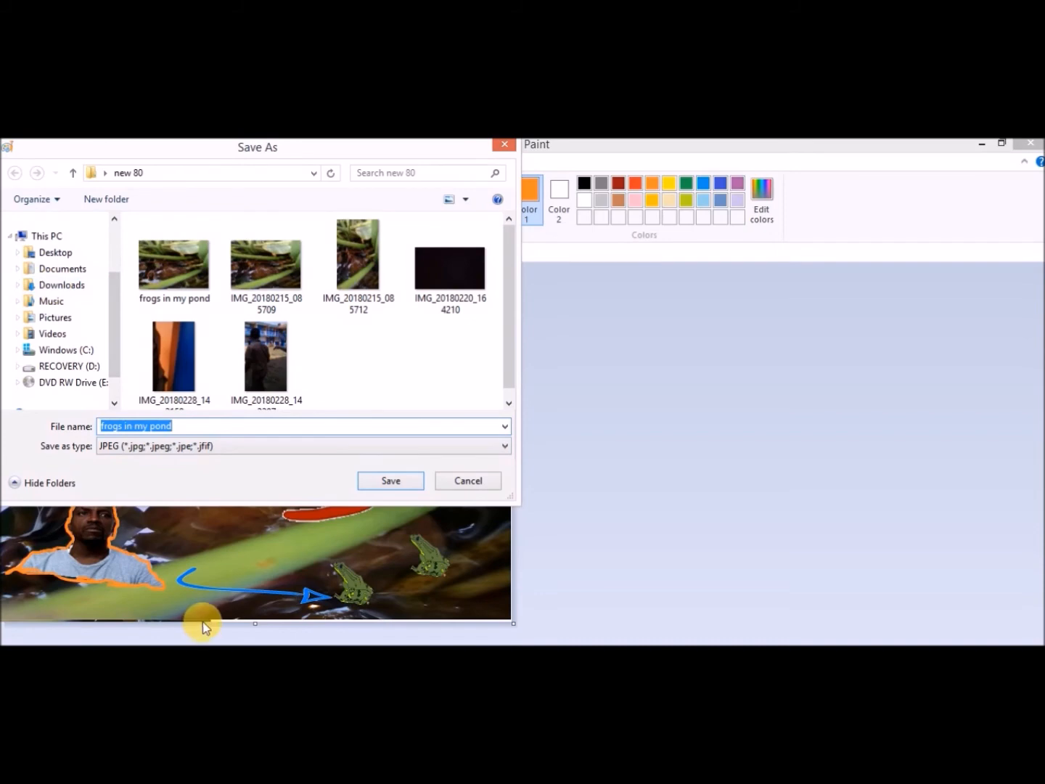
click(63, 262)
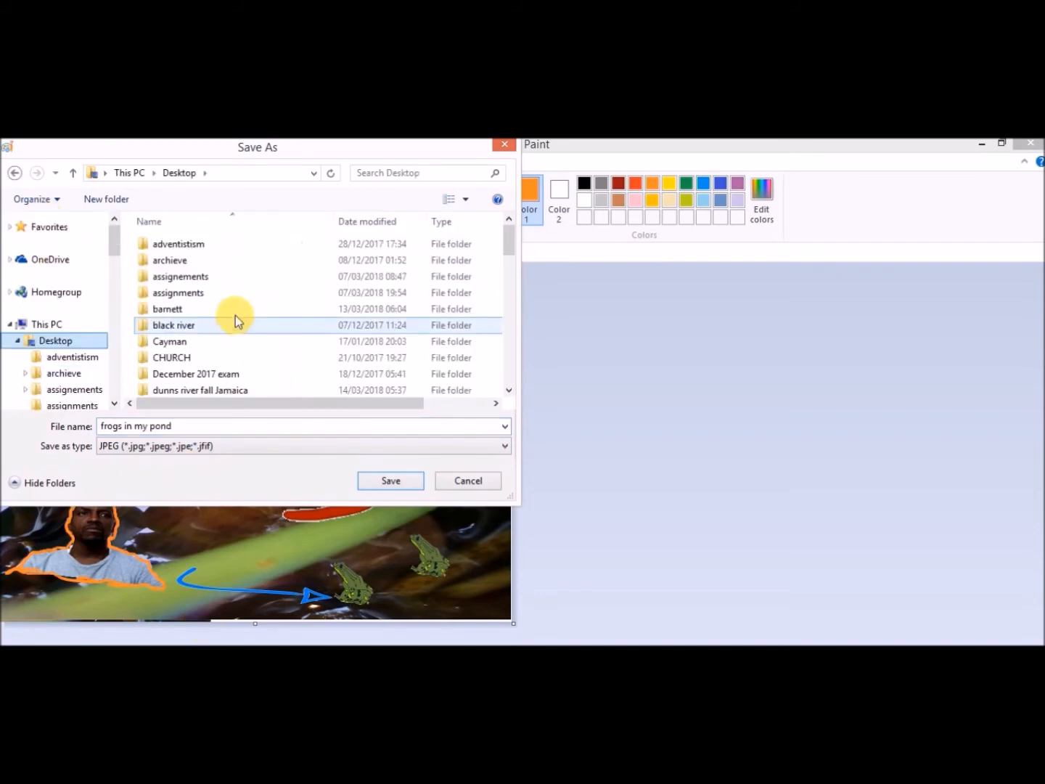
drag(508, 240, 507, 339)
click(220, 323)
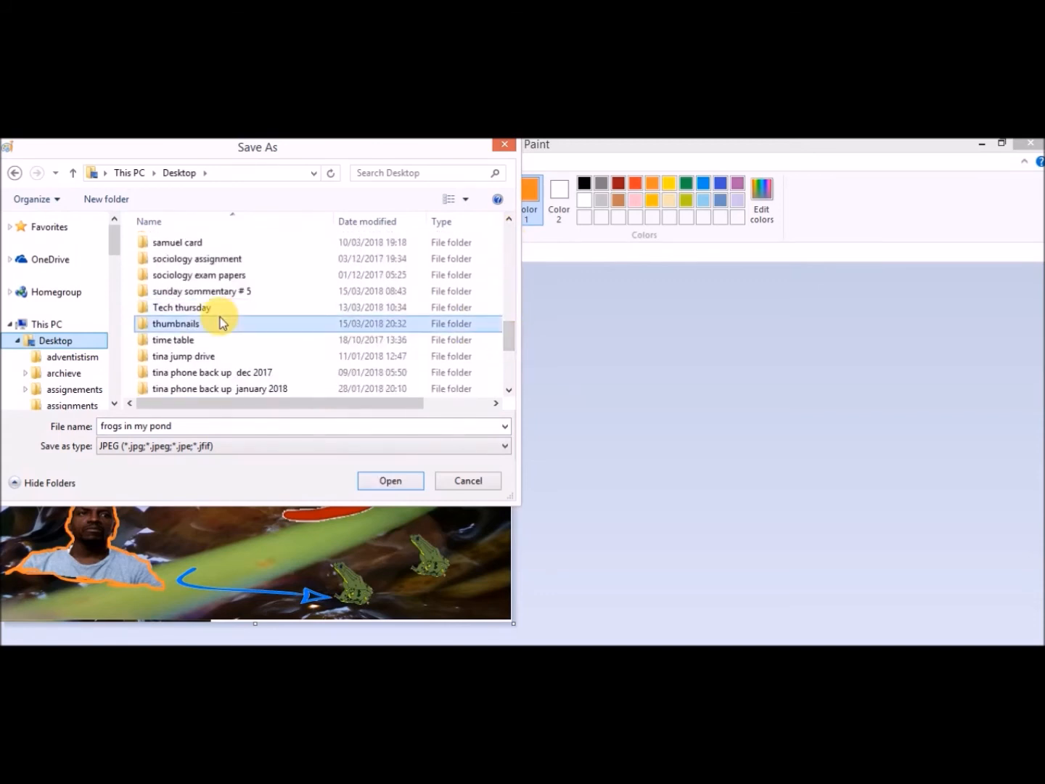
double_click(220, 323)
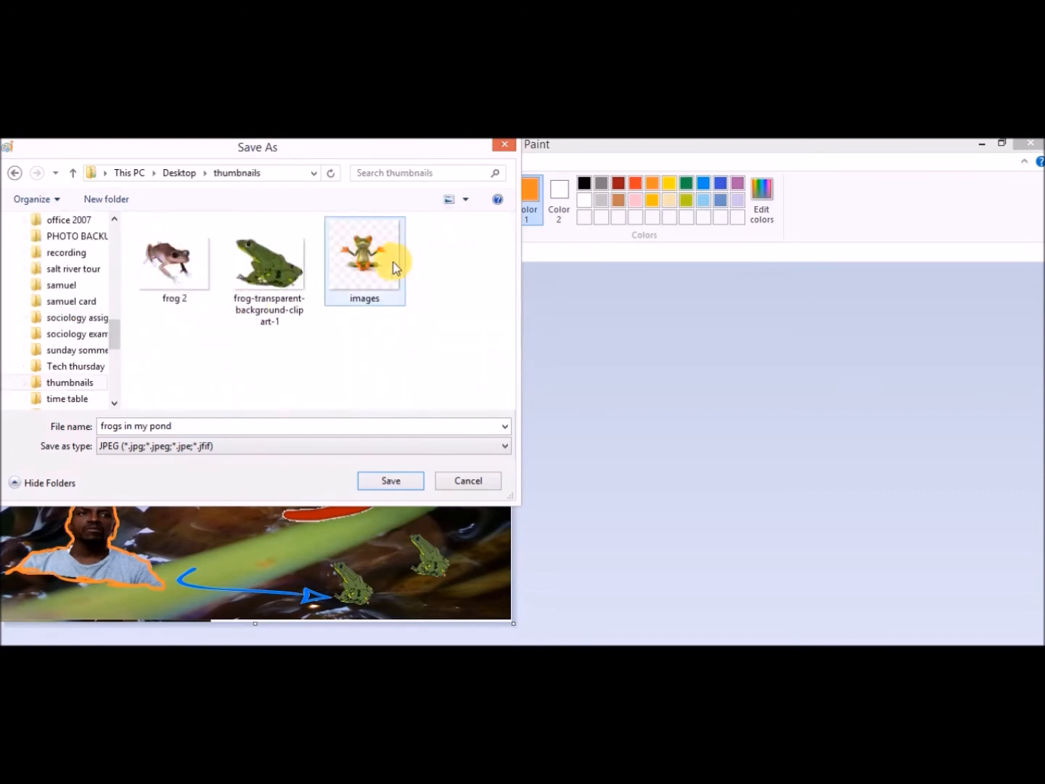
click(403, 482)
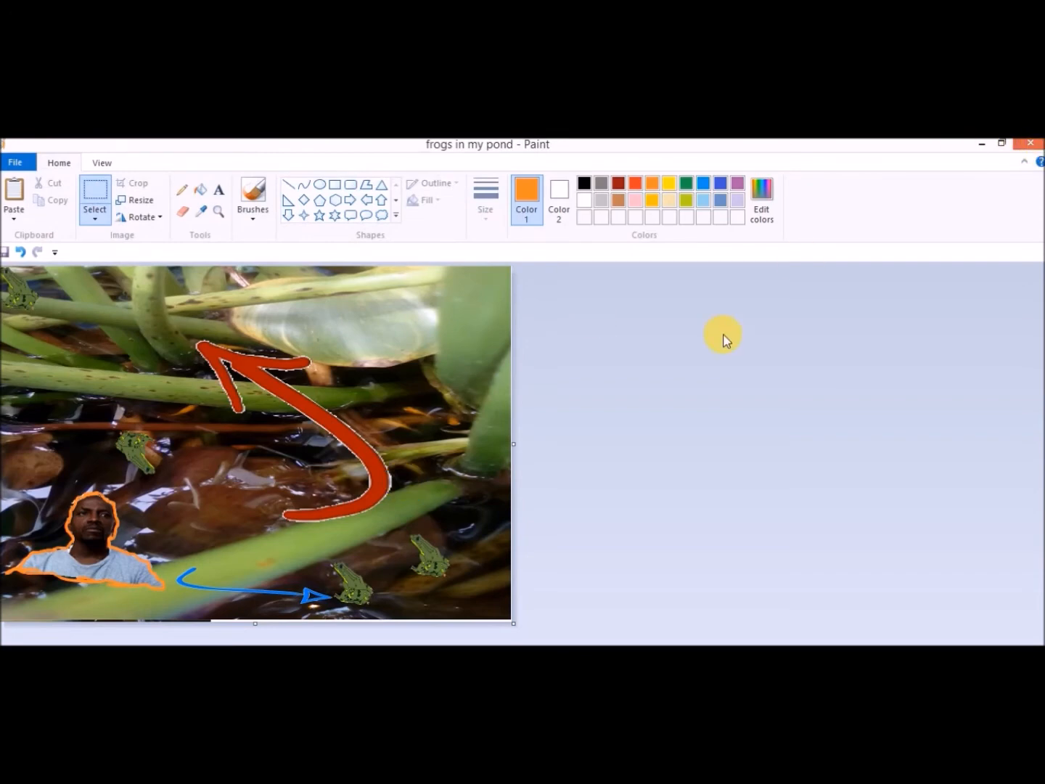
Step: Close the pond picture, arrow 2 without saving its changes, the thumbnails folder and the arrow search window
click(1029, 143)
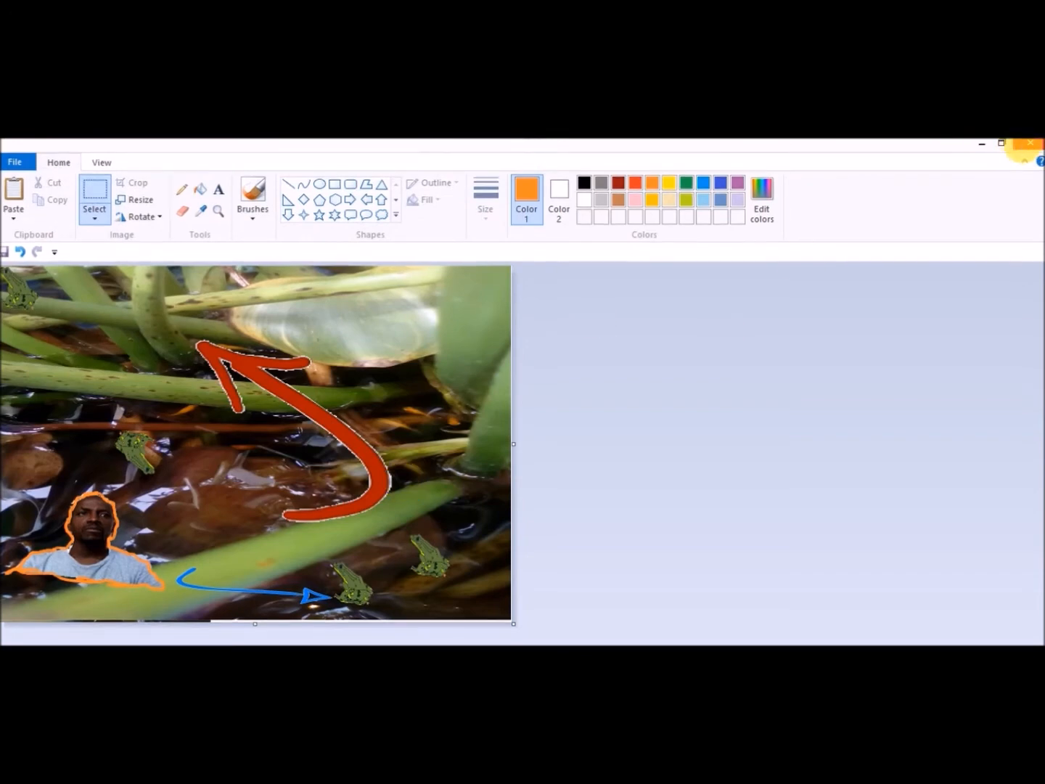
click(1031, 143)
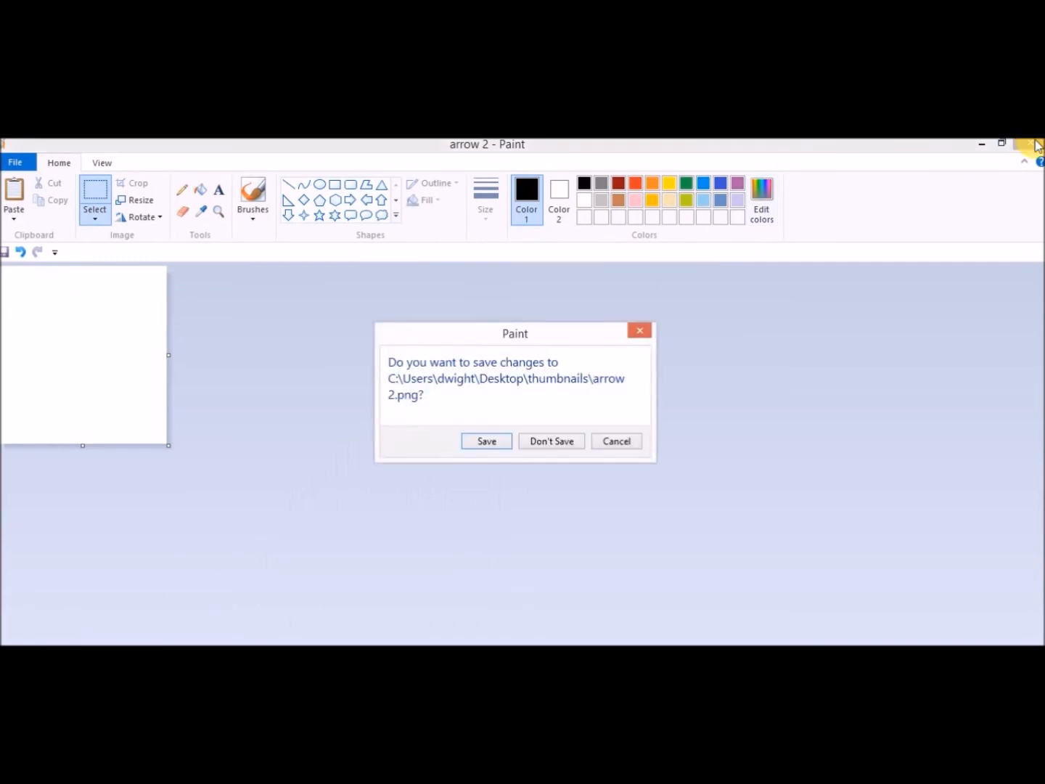
click(557, 443)
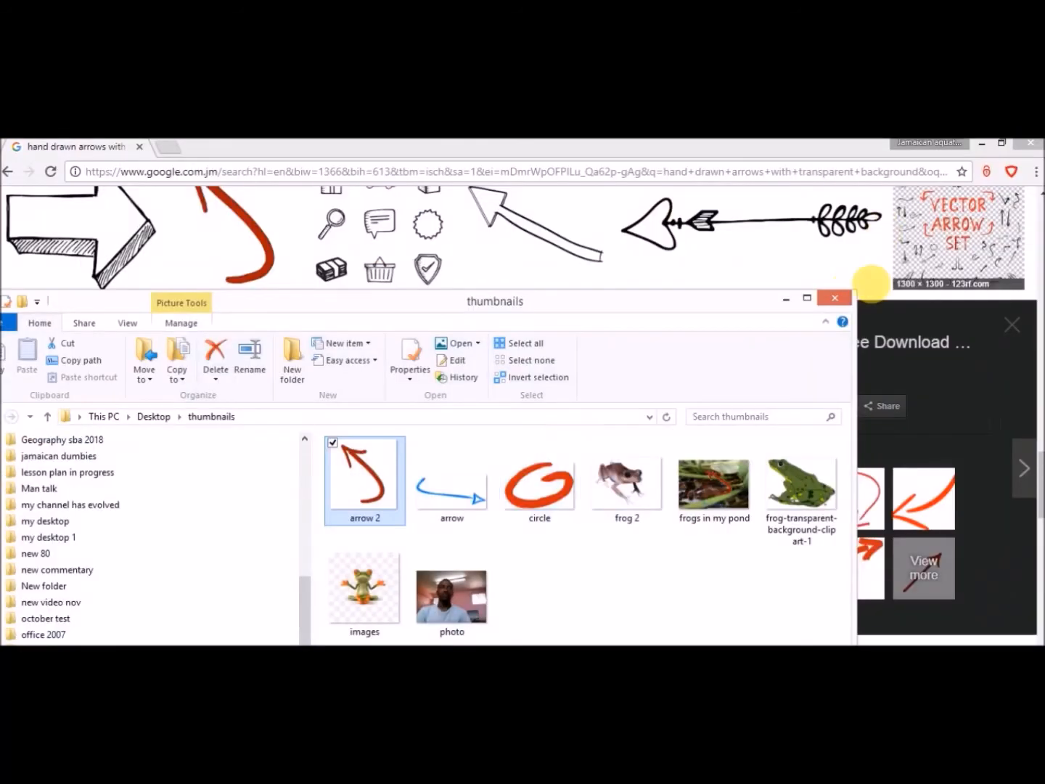
click(834, 296)
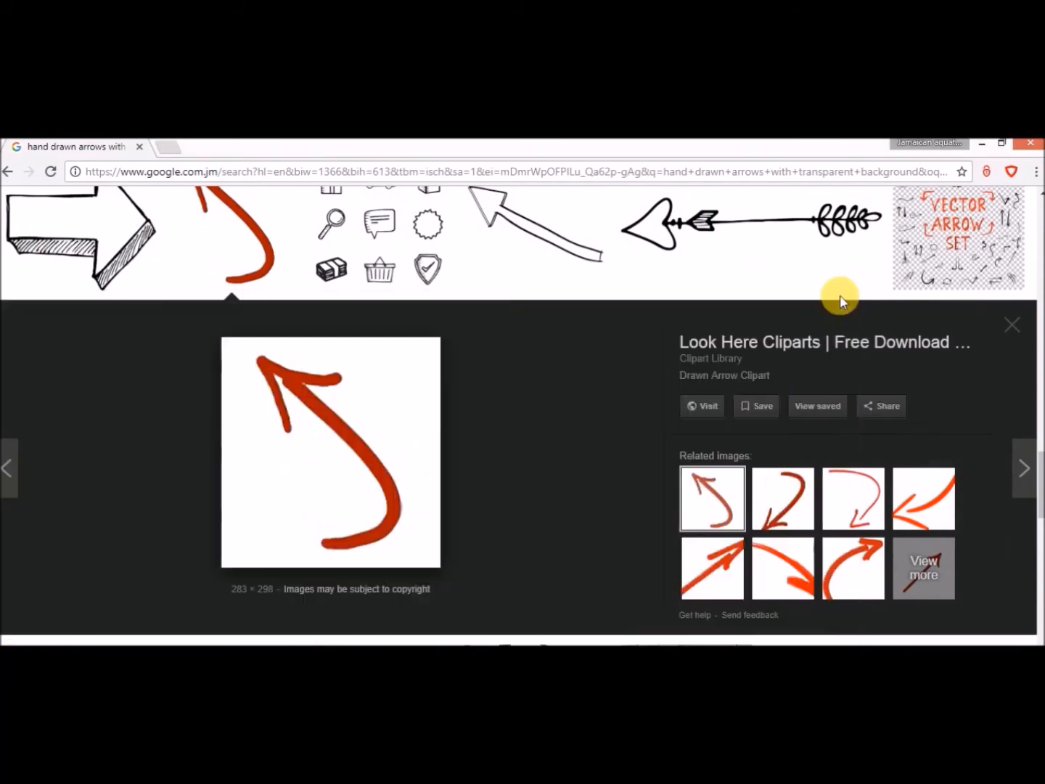
click(1034, 149)
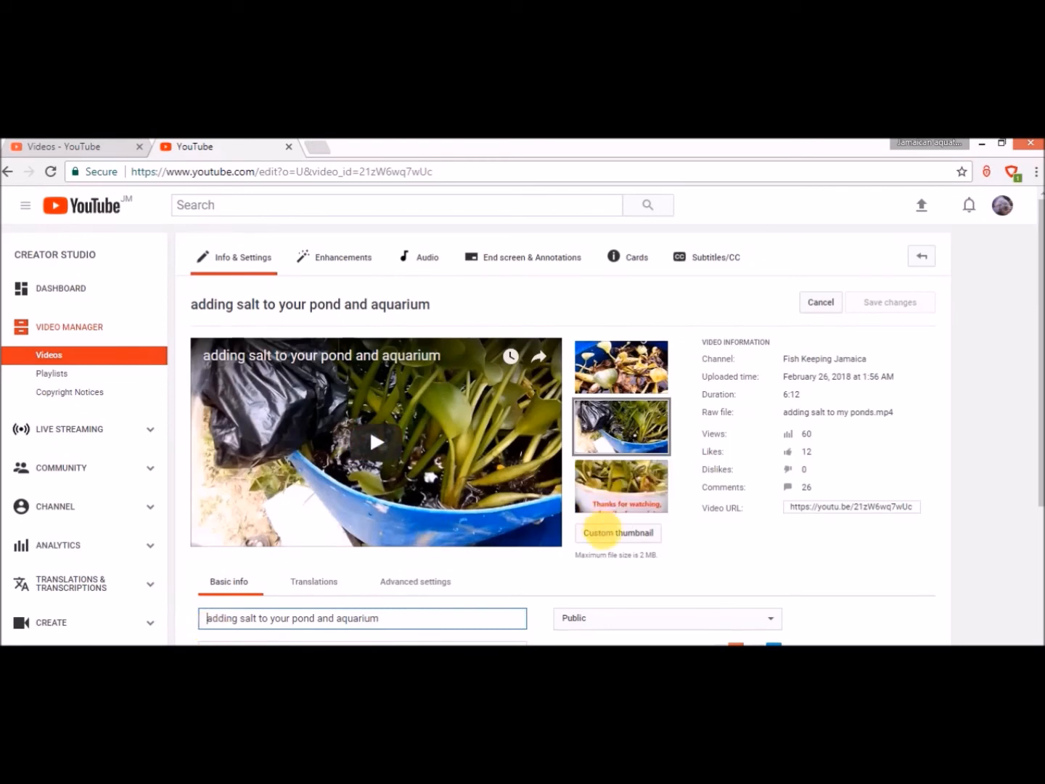
Step: Replace the YouTube video's title with "Frogs in my pond: adding salt to pond makes water hard and limit the rate of frogs stopping by."
drag(401, 624, 212, 597)
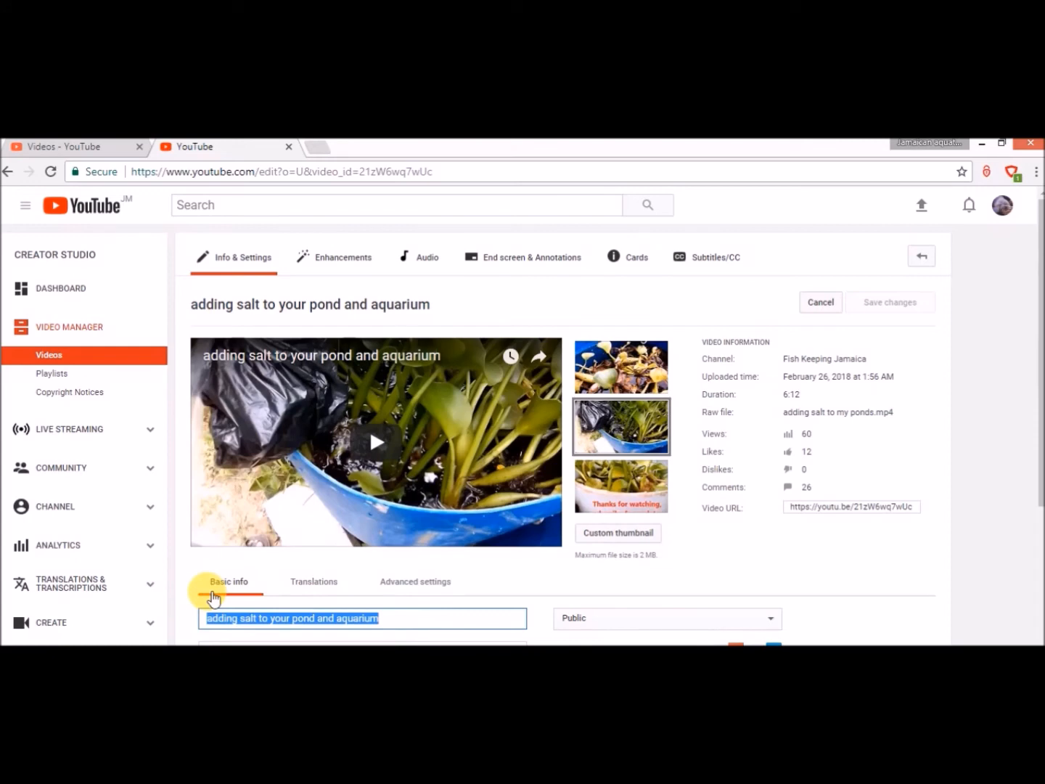
text(Frogs in my pond:)
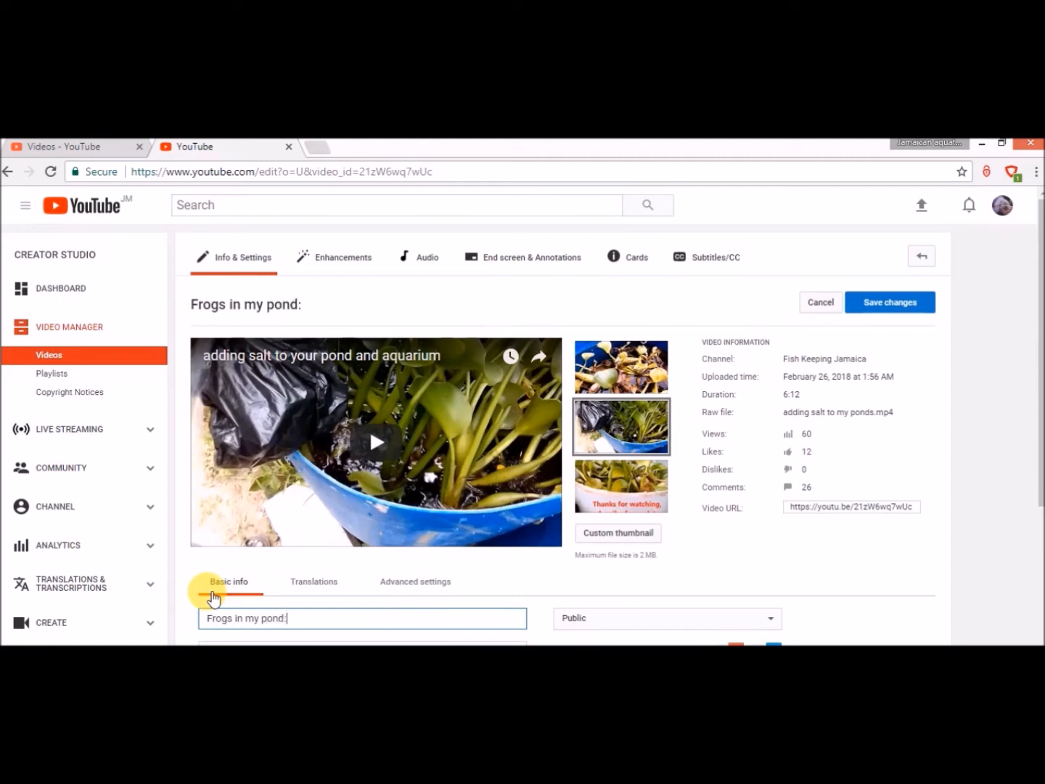
text(adding salt to)
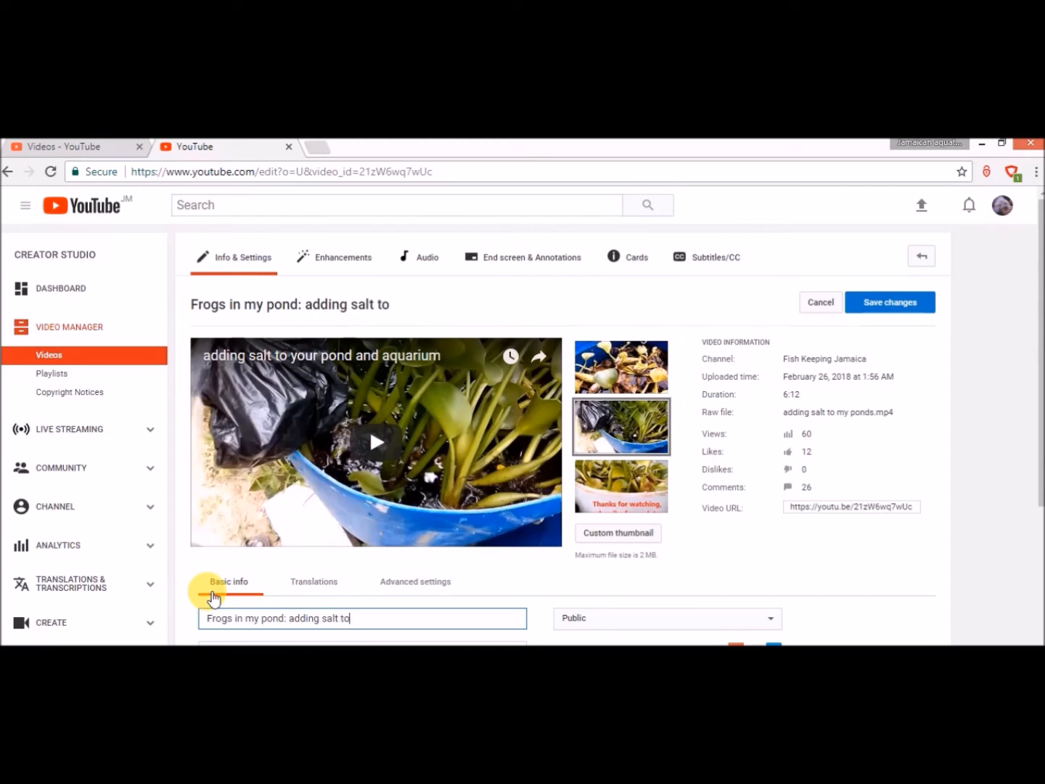
text( pond maj)
key(BackSpace)
text(kes water hard and )
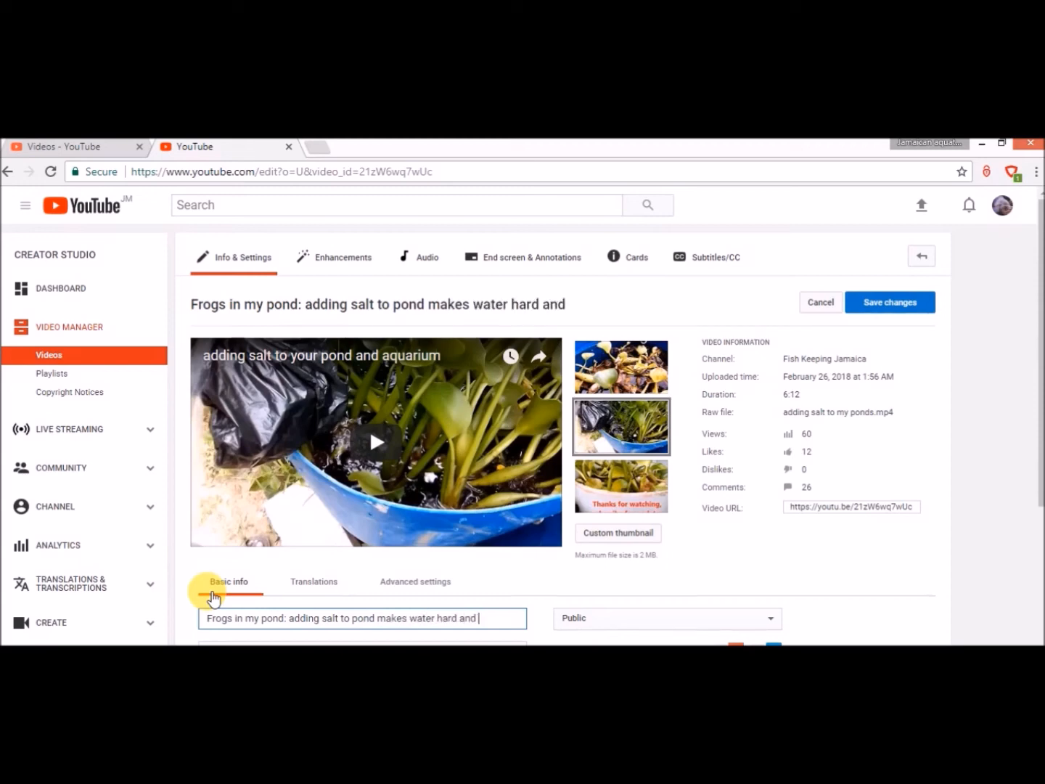
text(limit the)
key(BackSpace)
text(the)
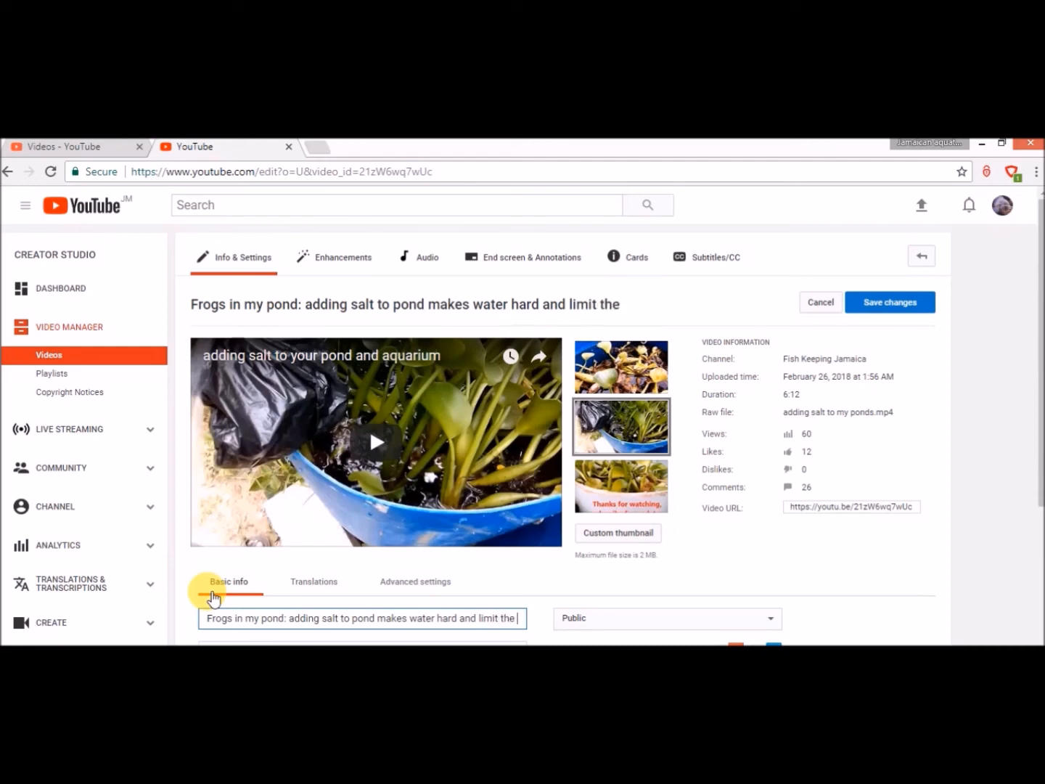
text( rate of)
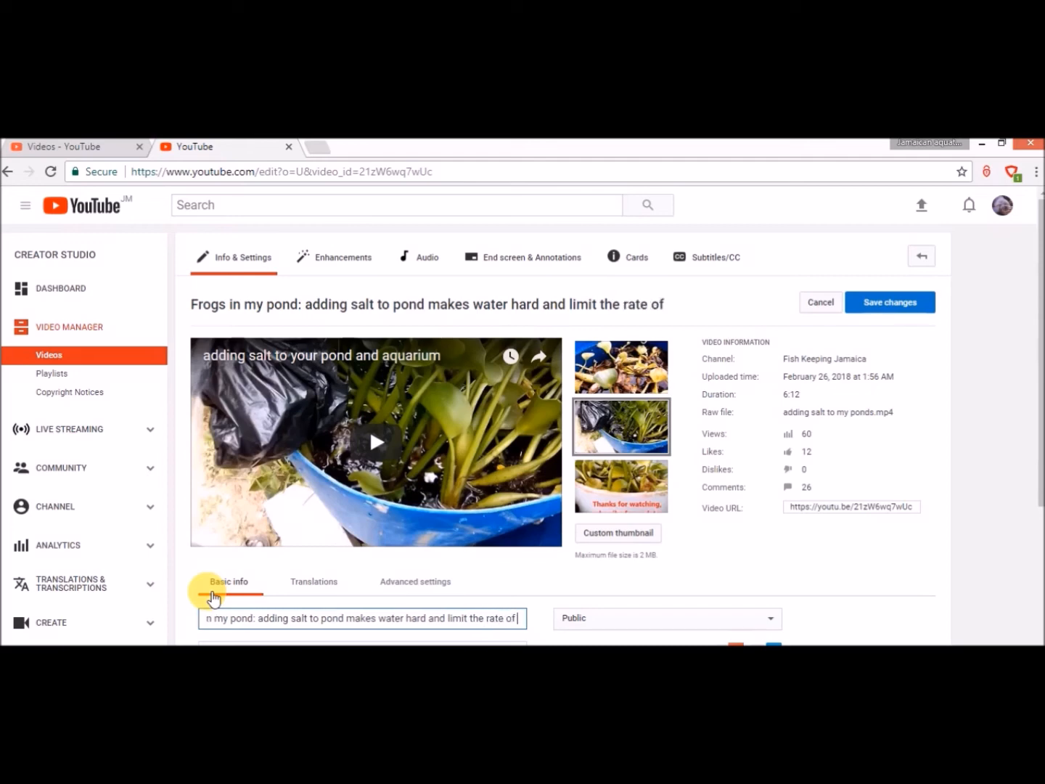
text( frog)
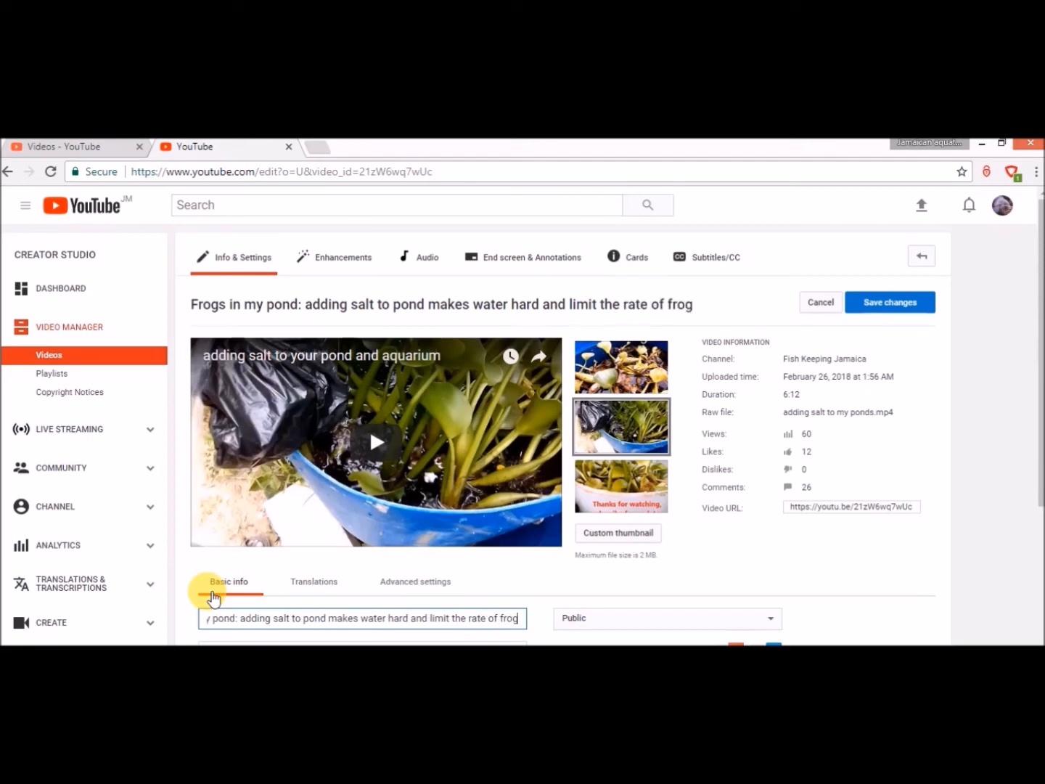
text(s)
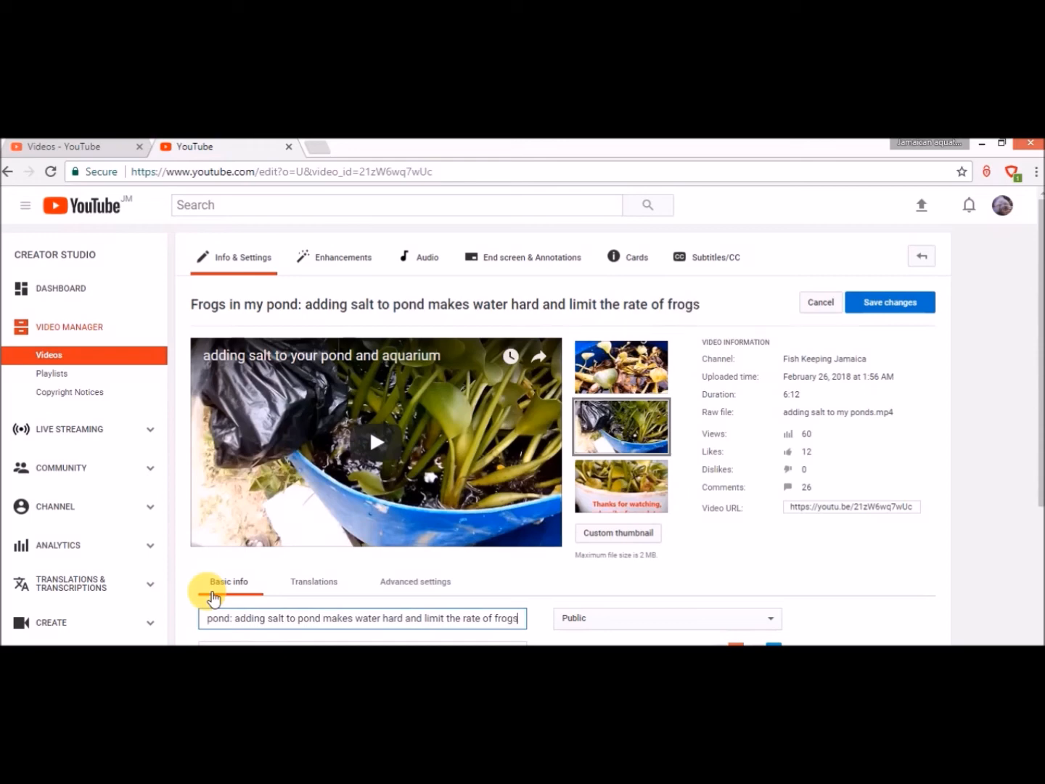
text( s)
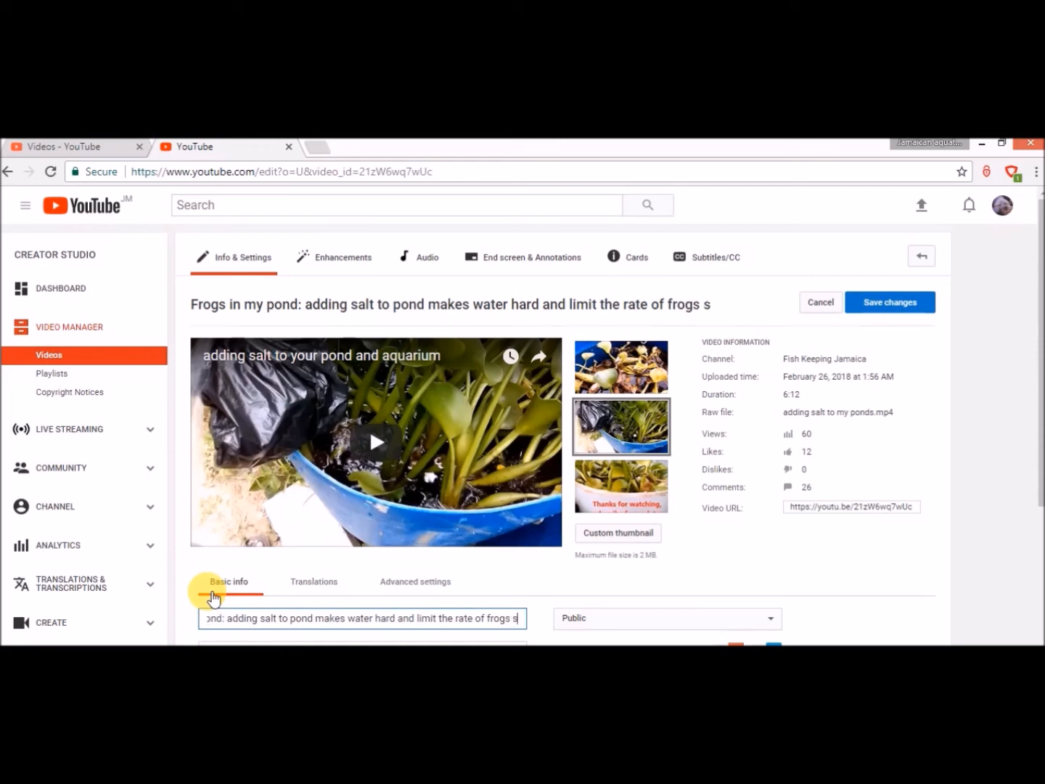
text(topping)
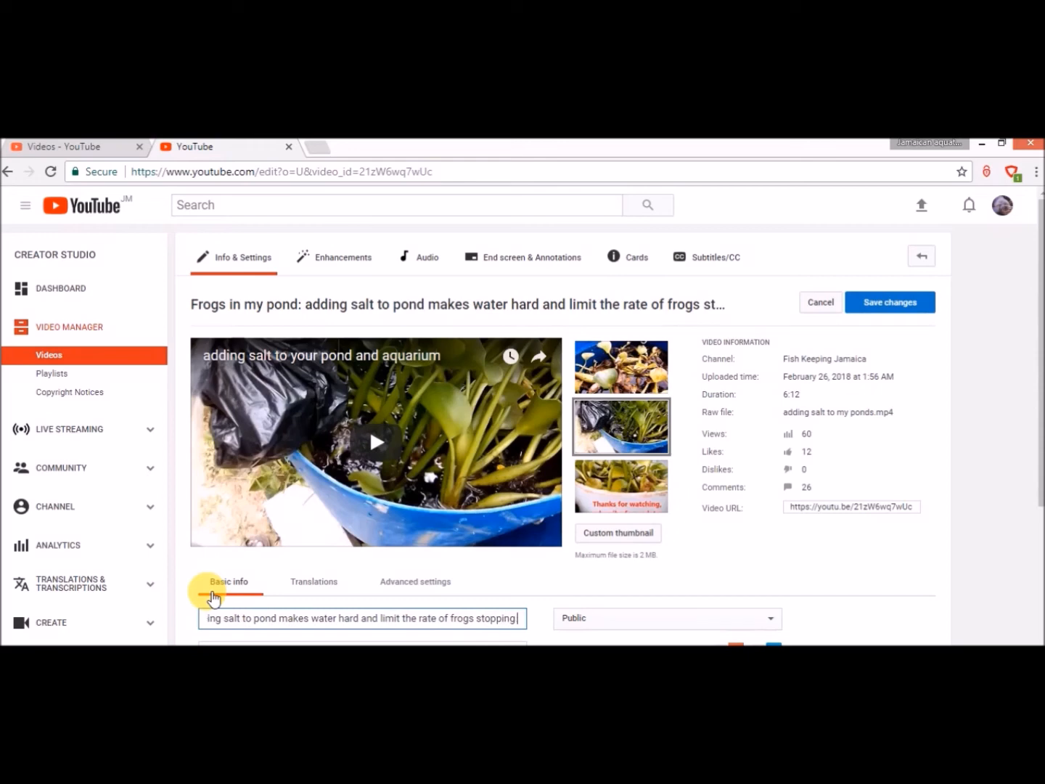
text( by.)
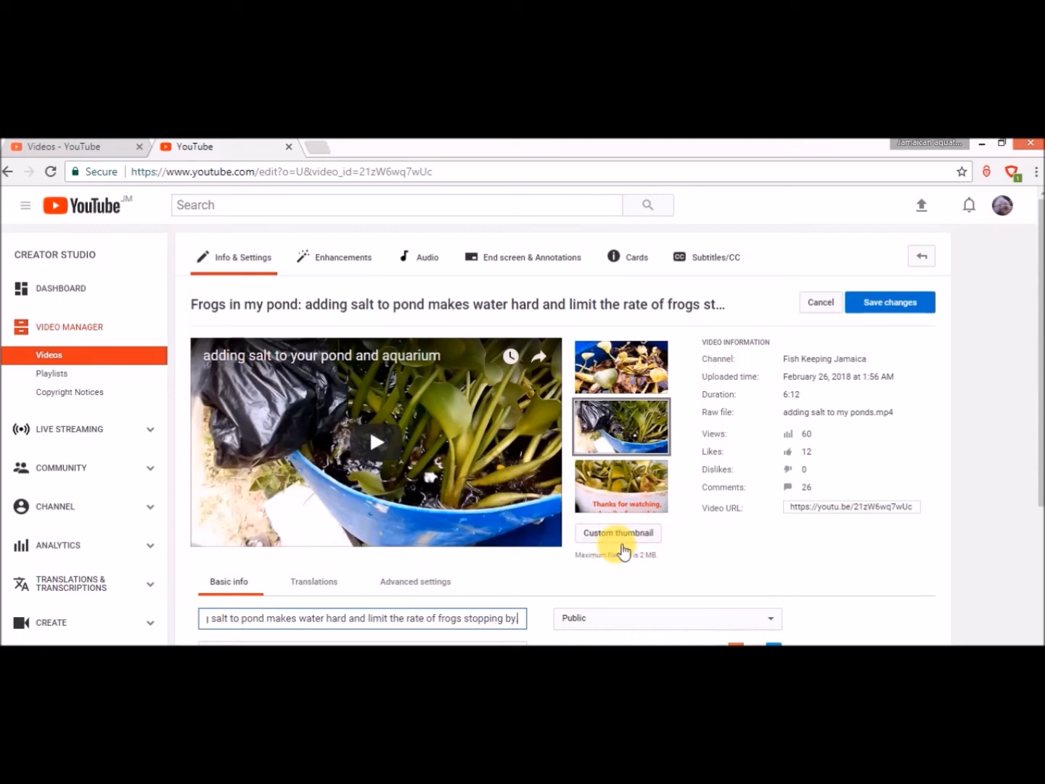
Step: Try to upload the frogs in my pond picture from the Desktop's thumbnails folder as the video's custom thumbnail
click(624, 537)
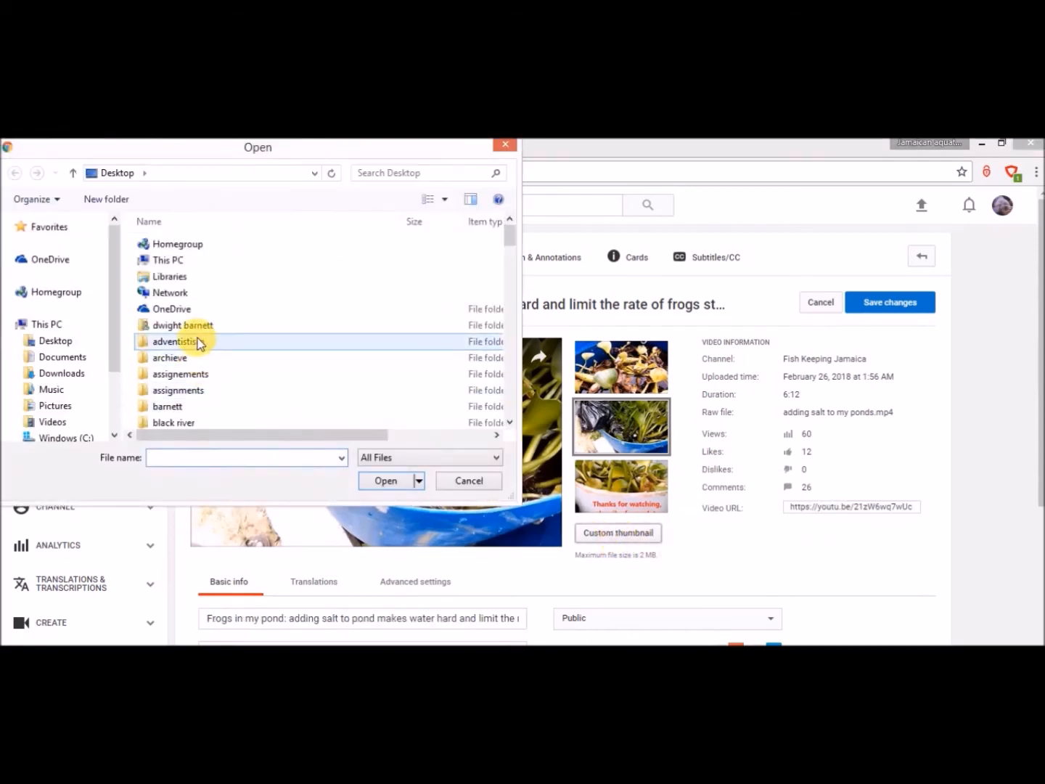
click(510, 396)
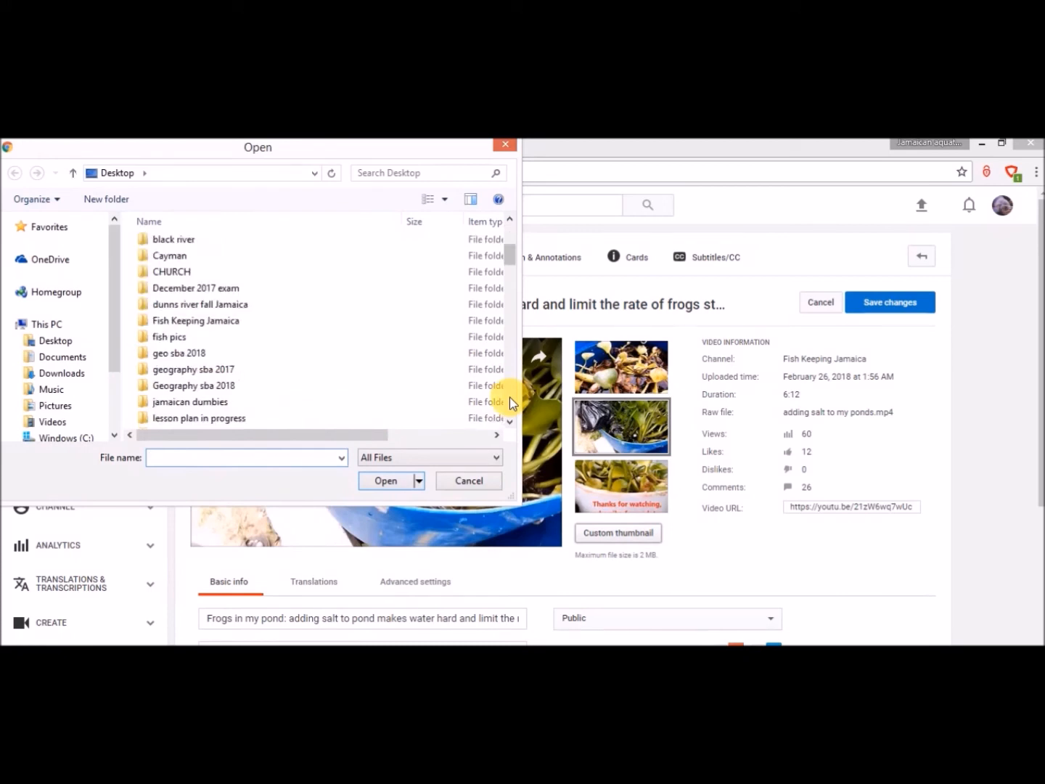
click(510, 397)
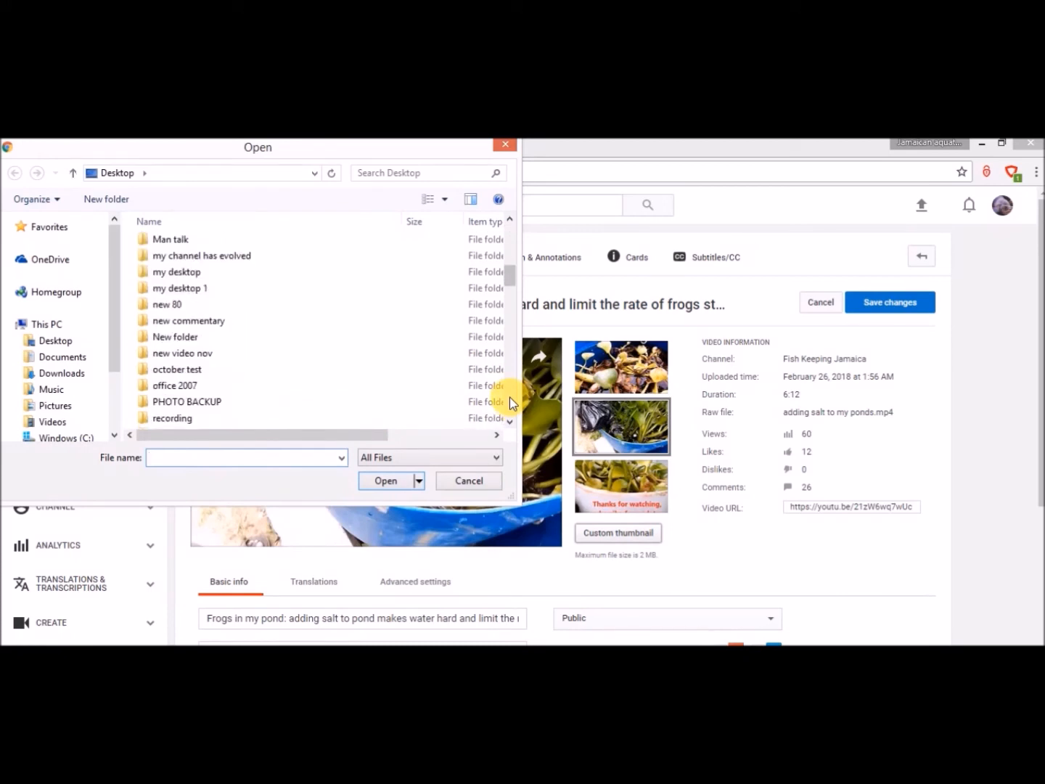
click(509, 397)
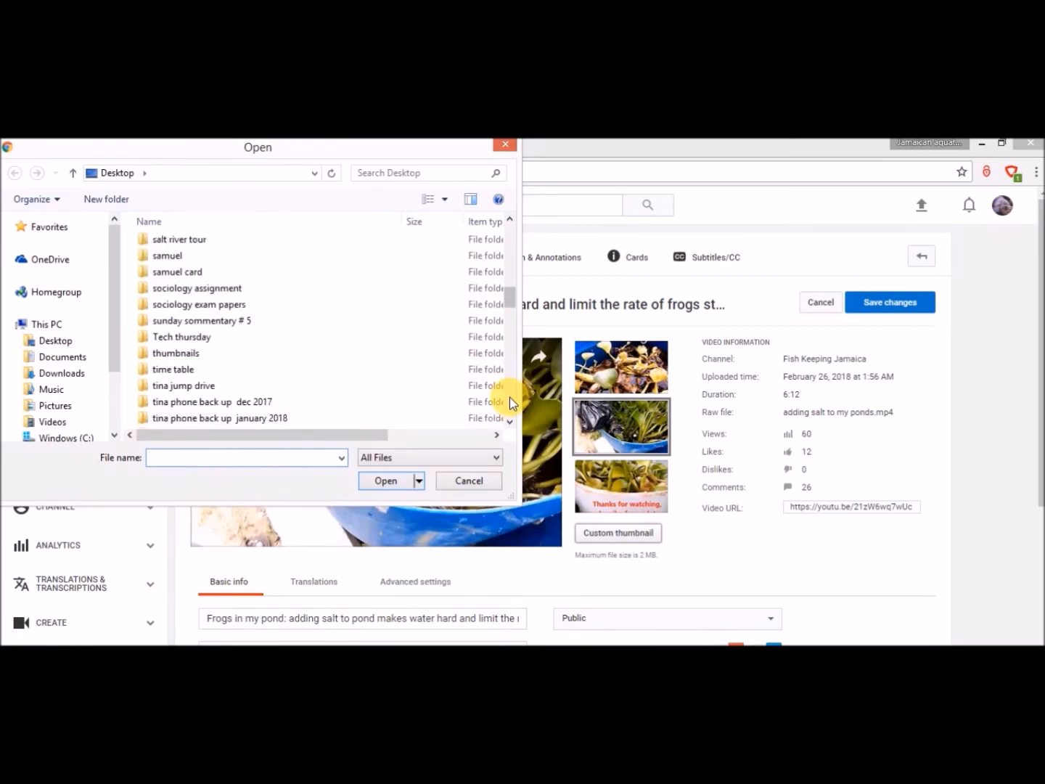
double_click(239, 354)
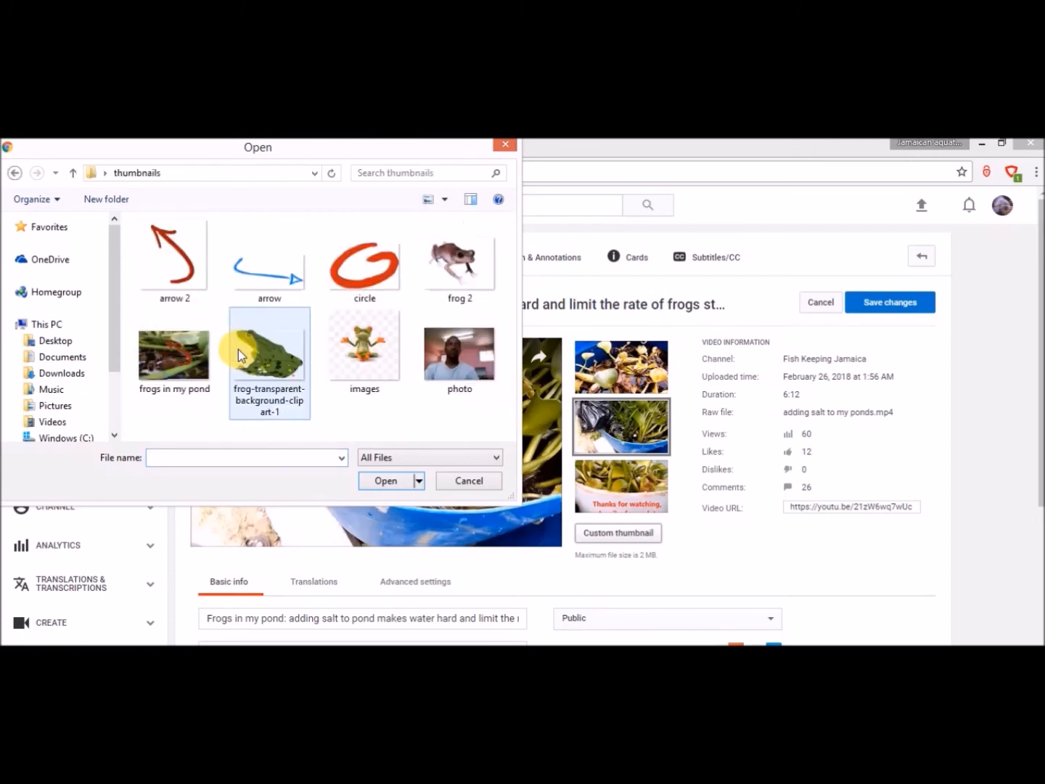
double_click(167, 345)
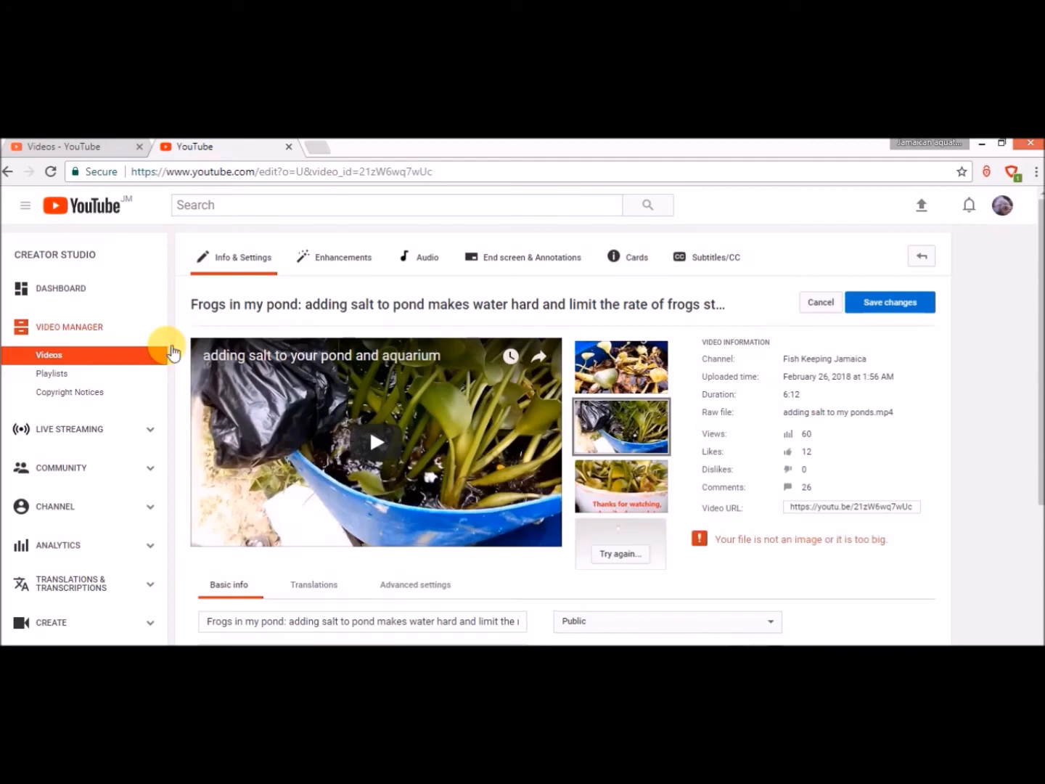
mouse_move(343, 643)
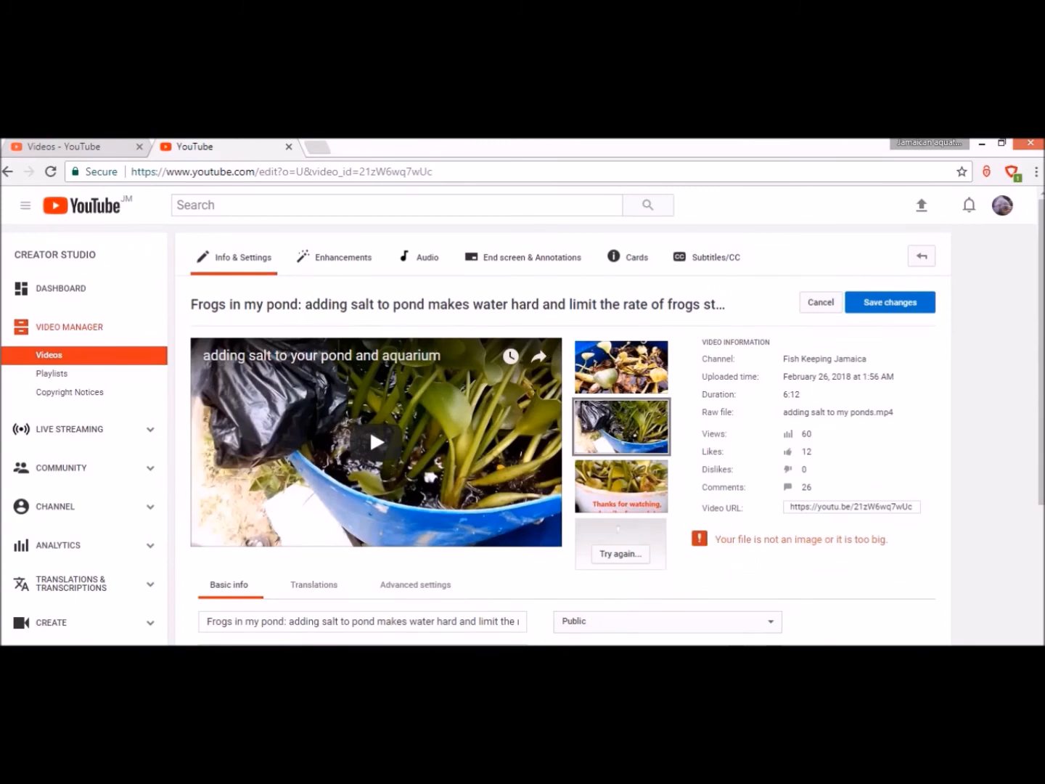
key(alt+Tab)
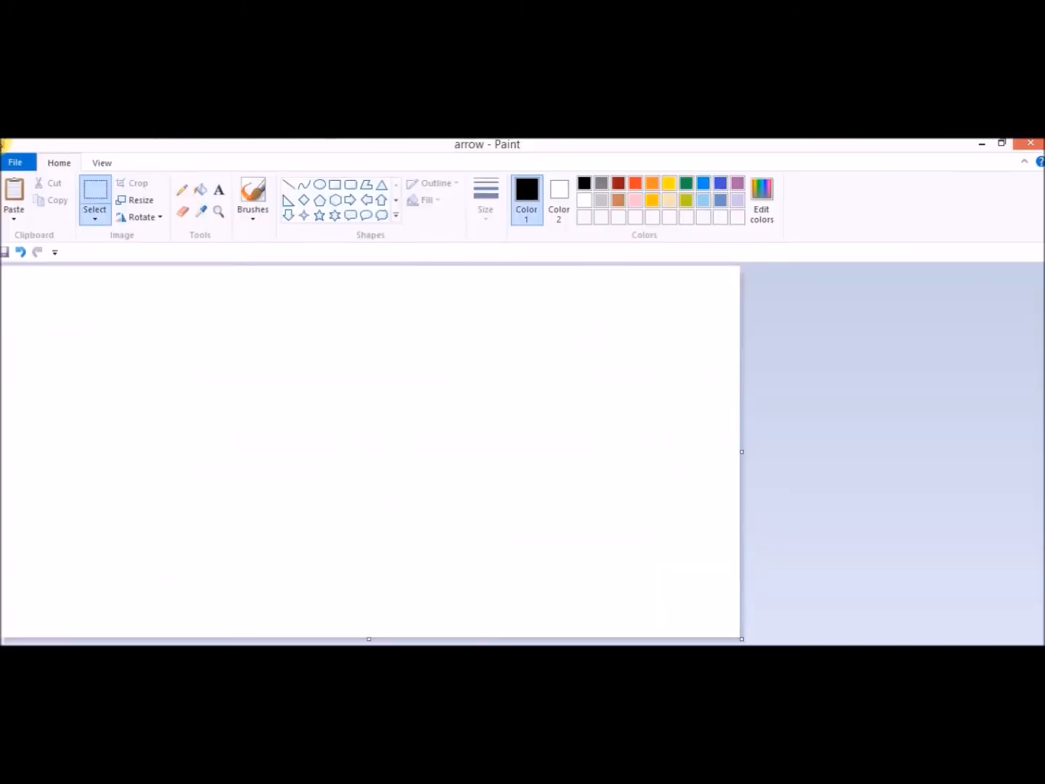
click(17, 162)
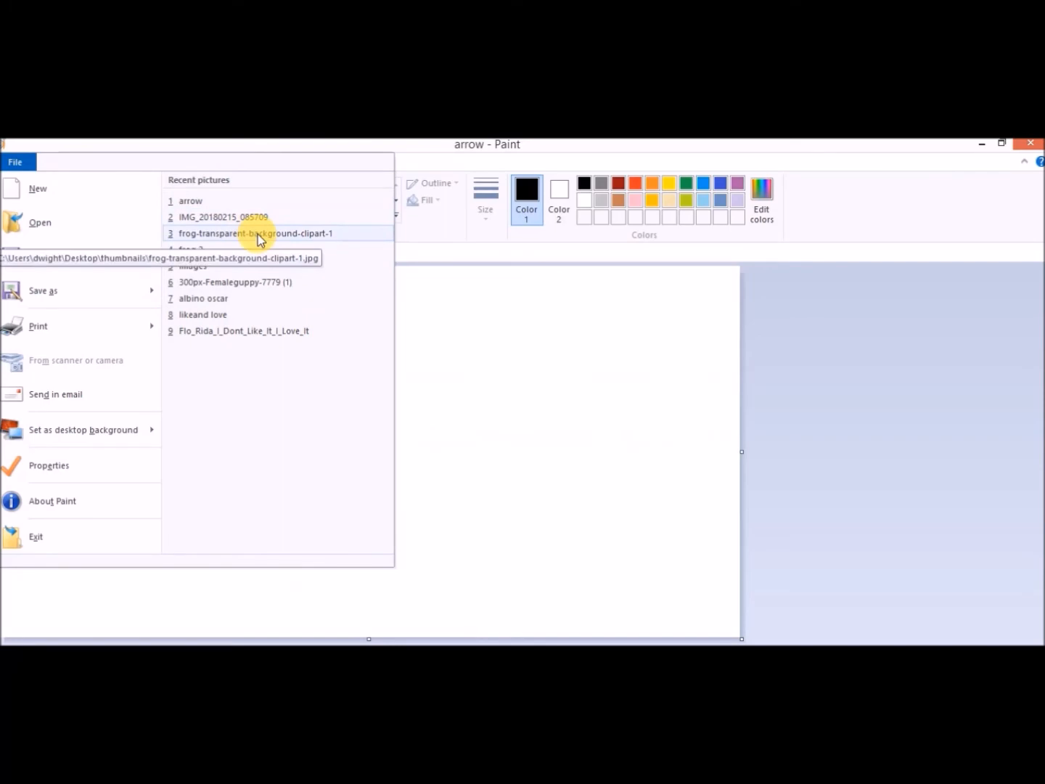
click(249, 218)
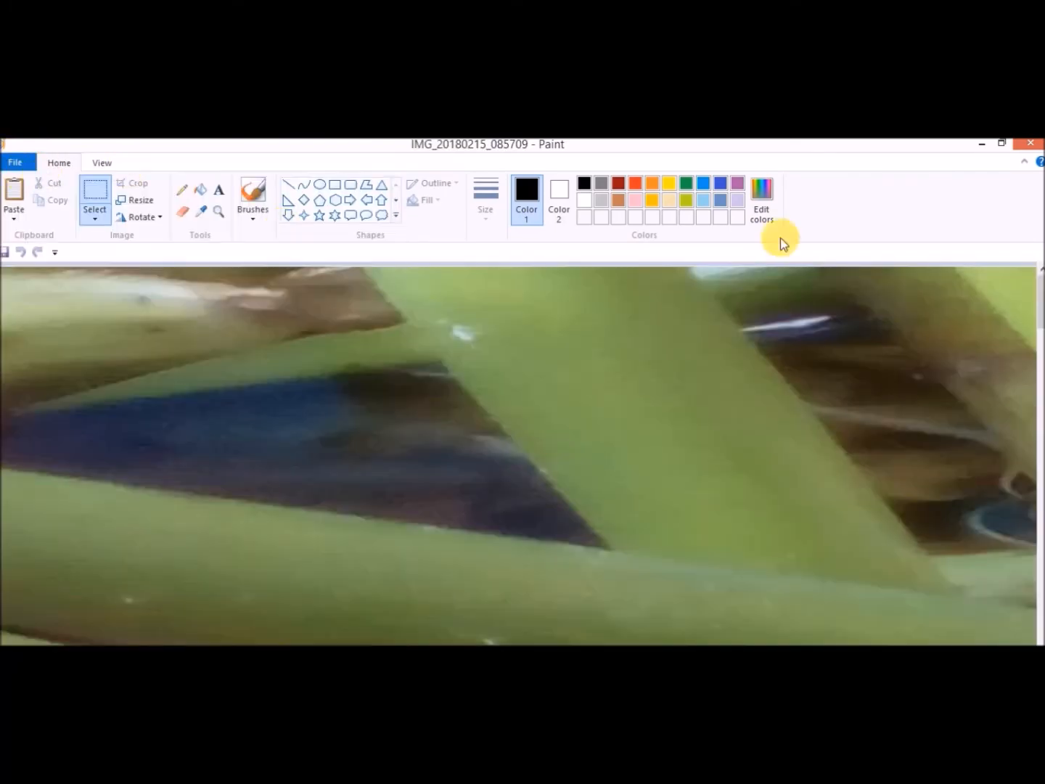
click(1029, 142)
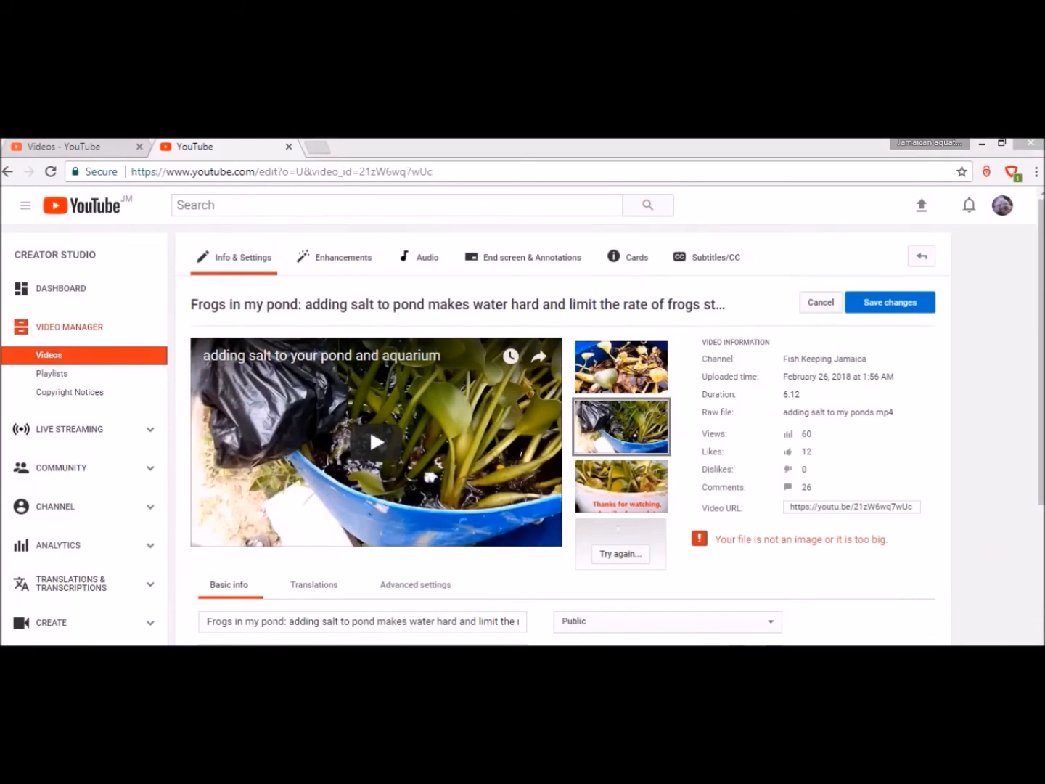
Step: Open the frogs in my pond picture from the Desktop's thumbnails folder in Paint
key(super+e)
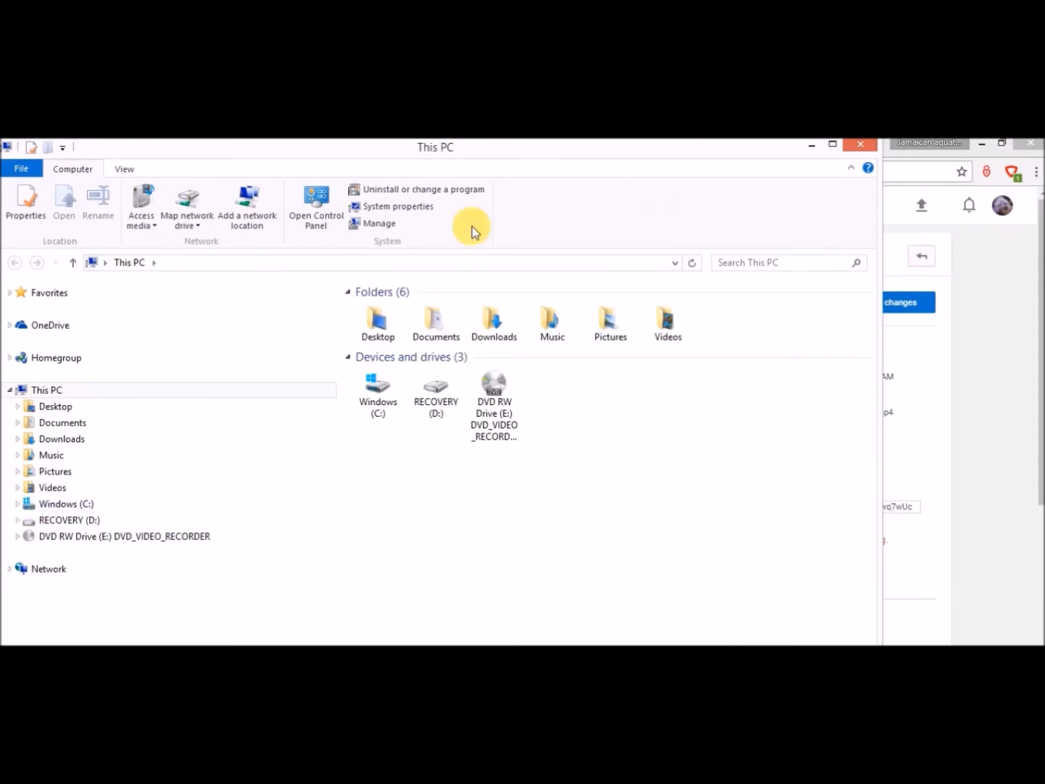
double_click(389, 337)
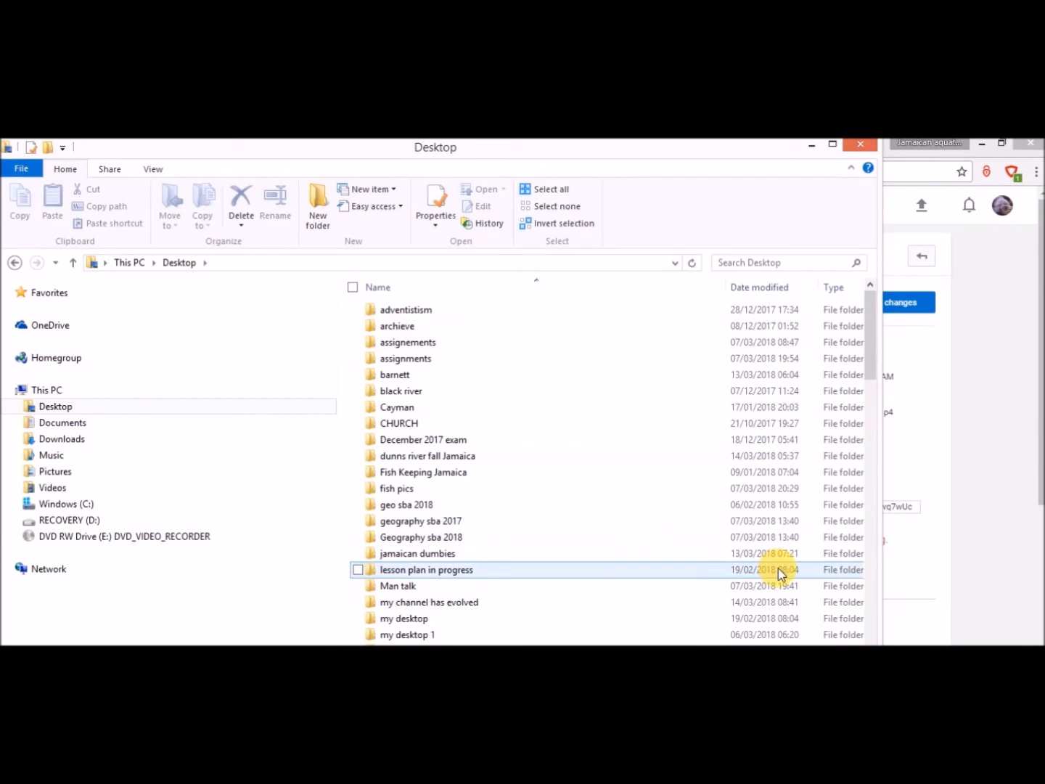
click(871, 623)
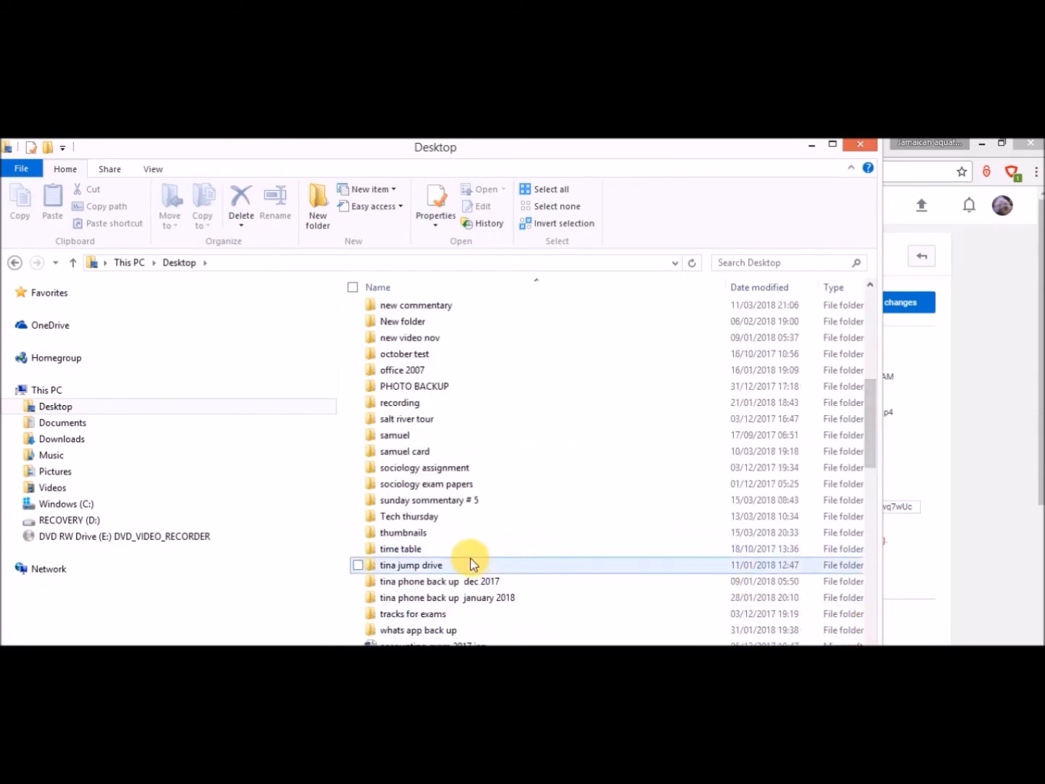
click(433, 539)
double_click(432, 539)
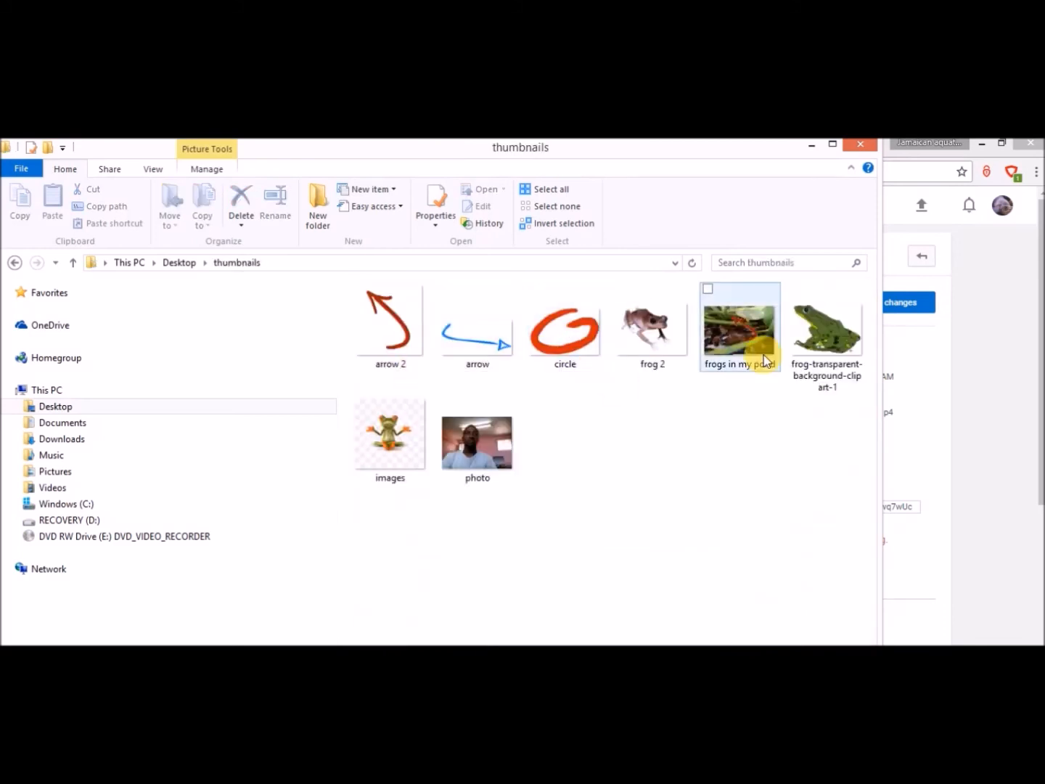
right_click(739, 333)
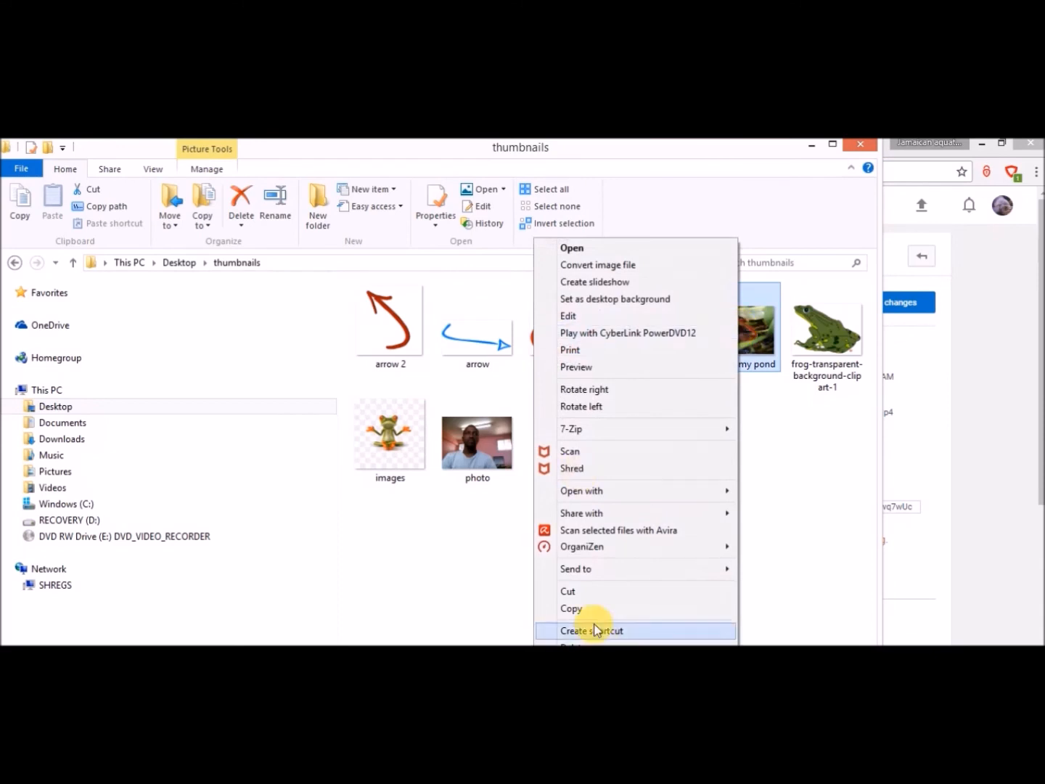
mouse_move(574, 494)
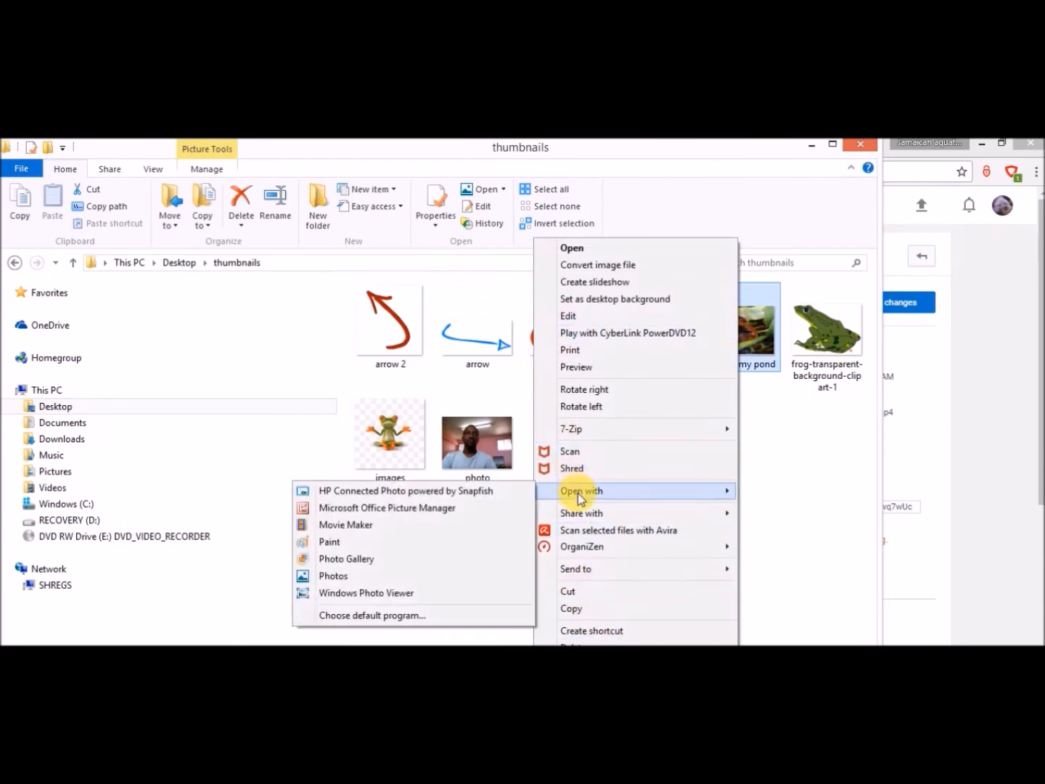
mouse_move(618, 496)
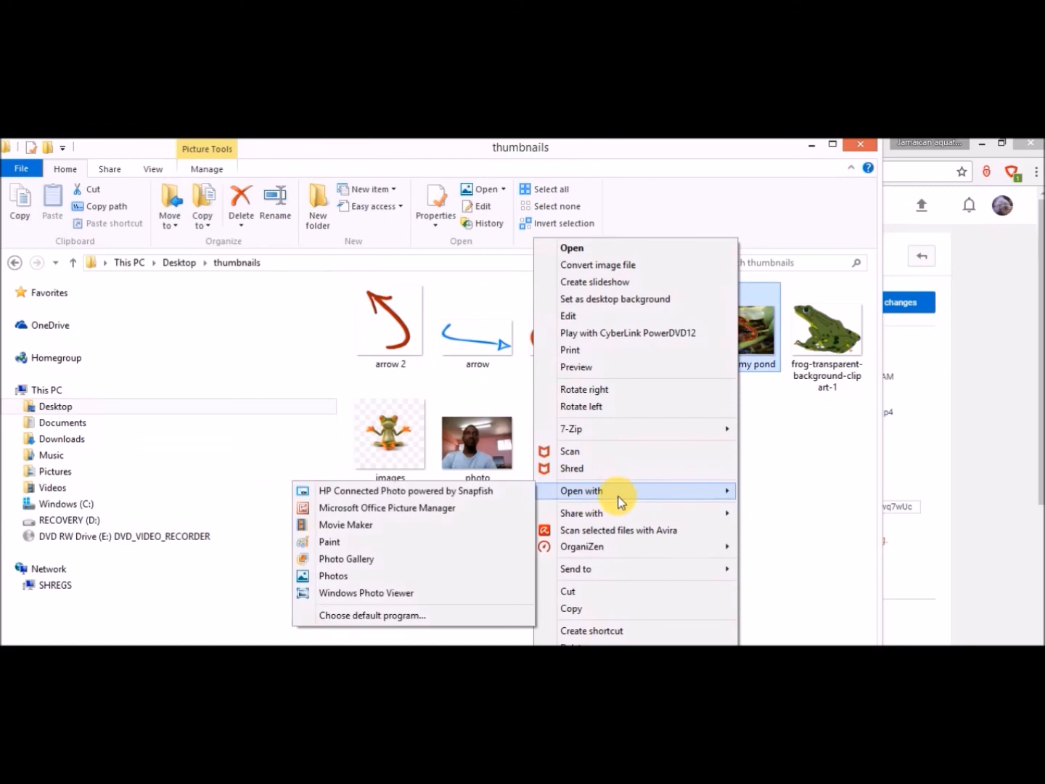
click(330, 541)
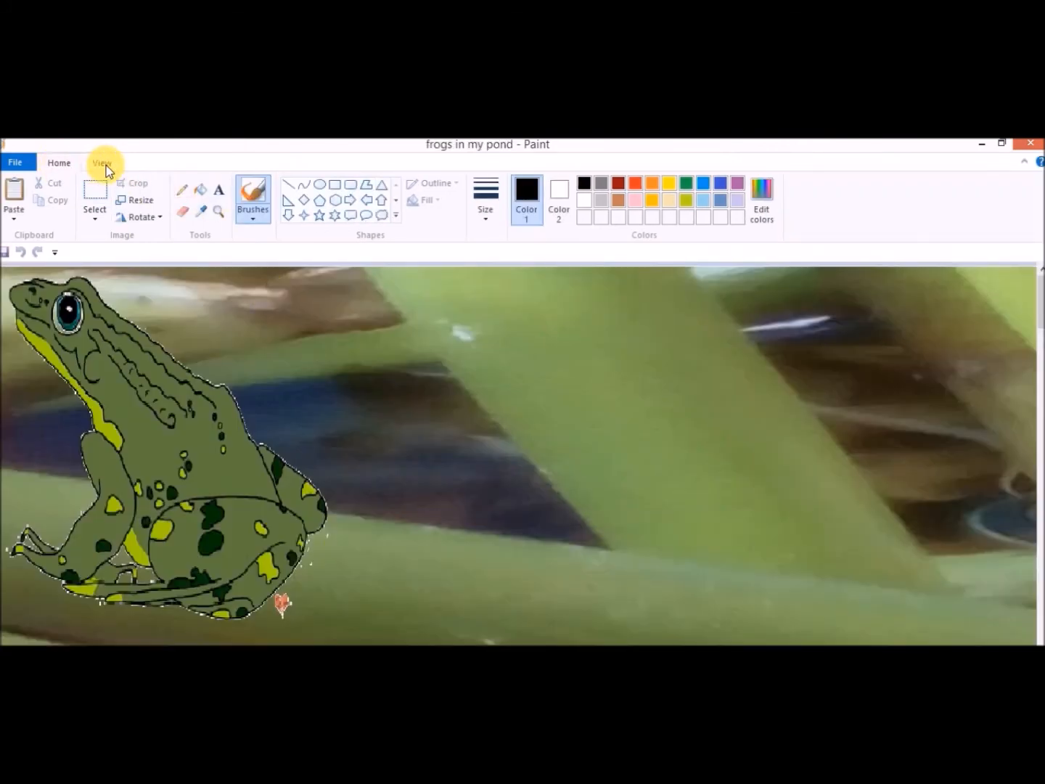
Step: Select the whole pond picture and resize it to 25 percent with its aspect ratio maintained
click(95, 215)
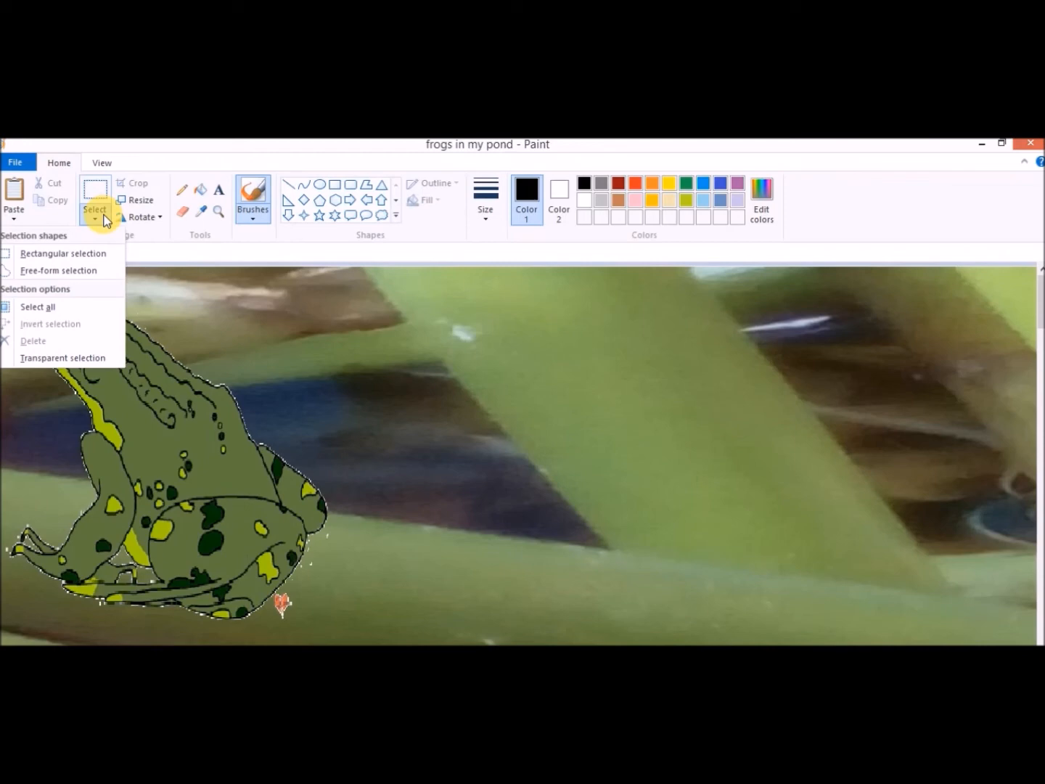
click(71, 310)
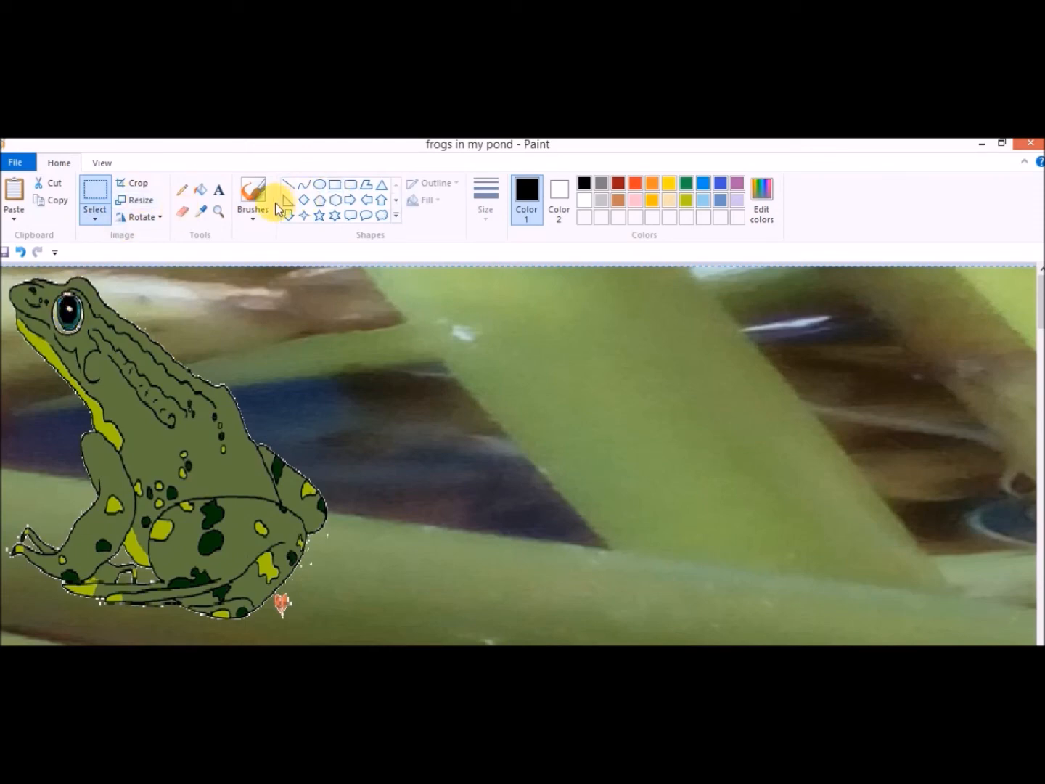
click(148, 202)
double_click(186, 282)
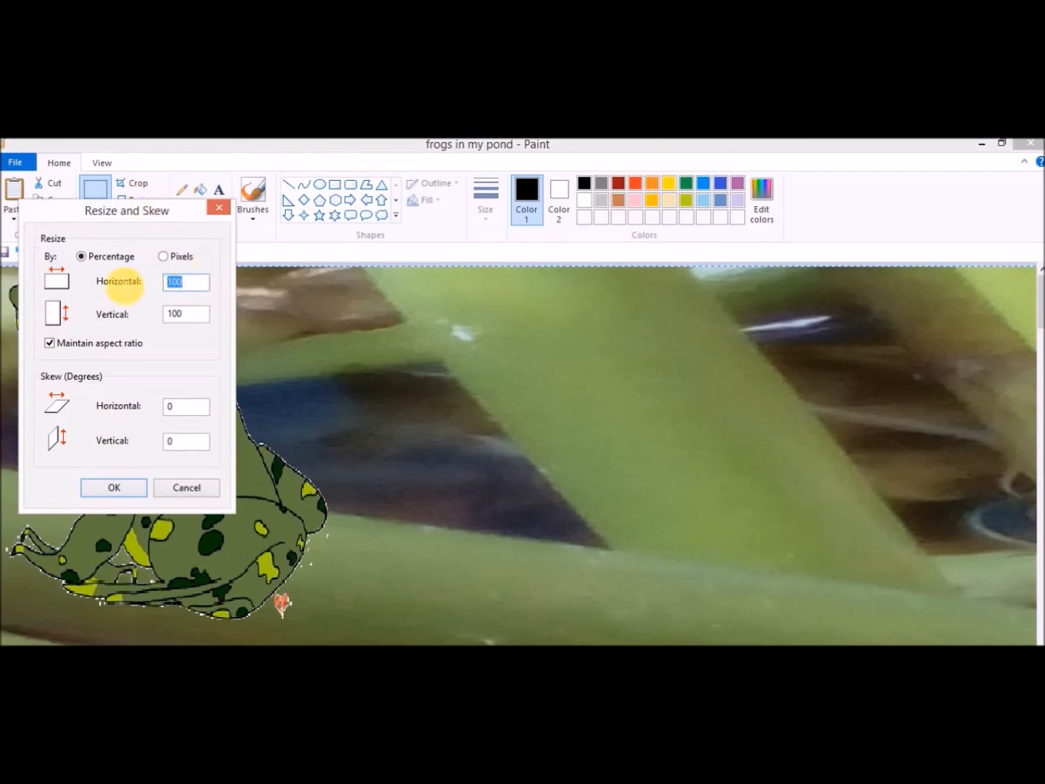
text(25)
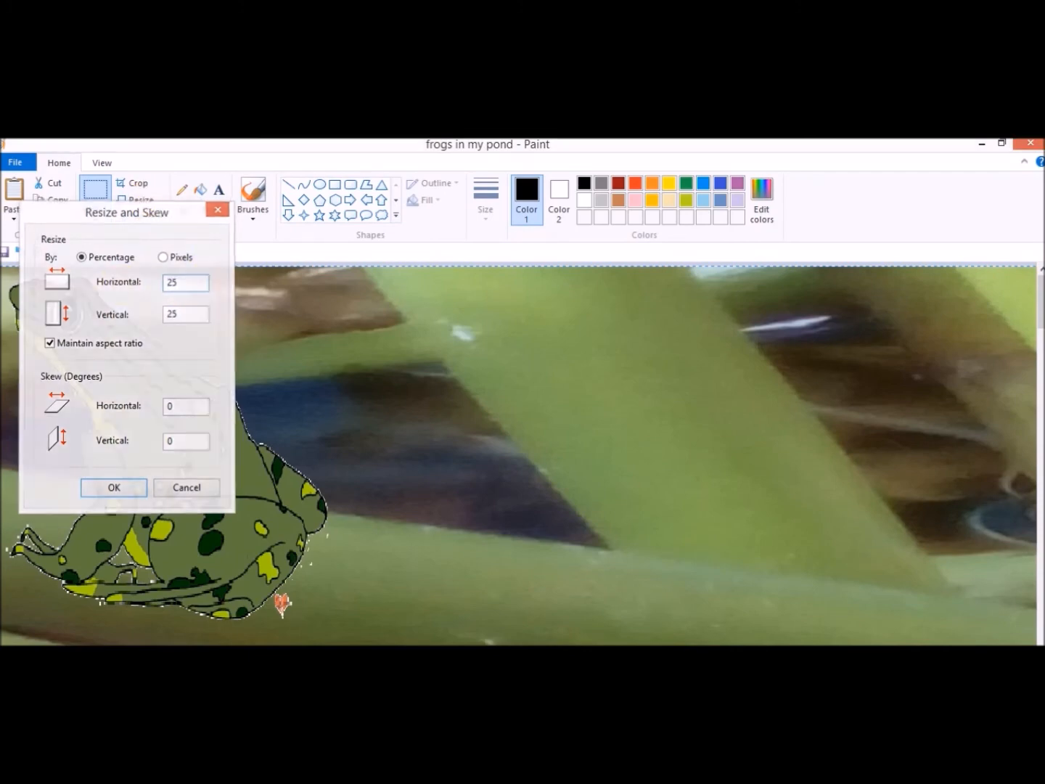
key(Escape)
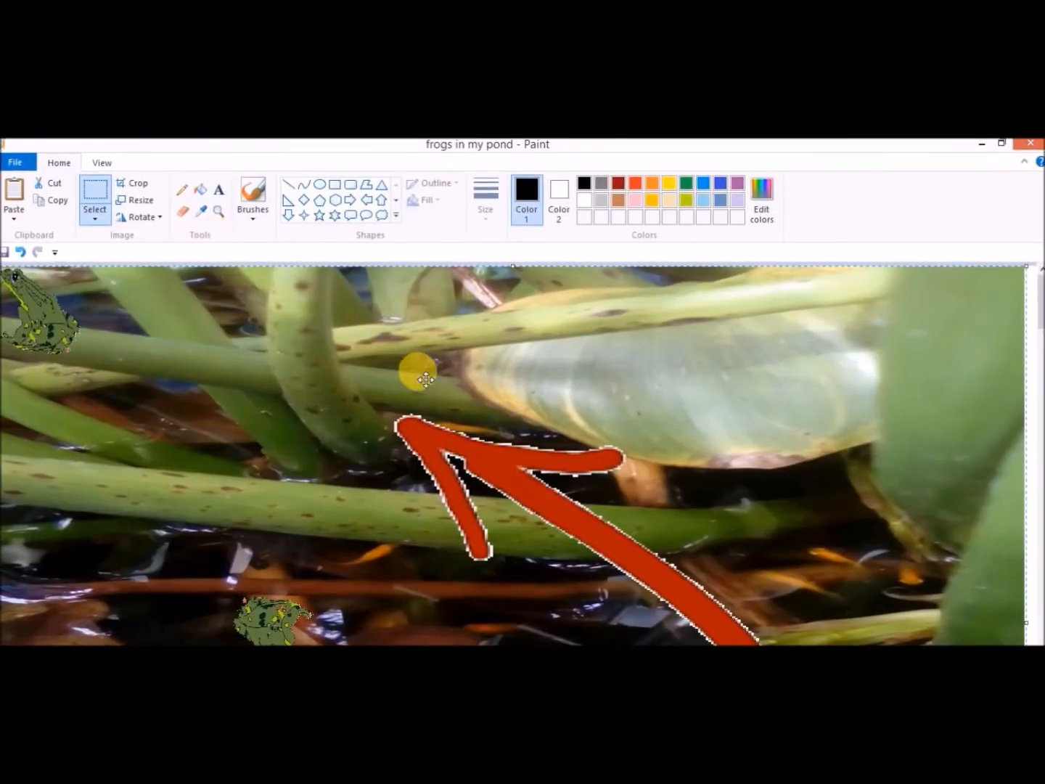
Step: Resize the selected pond picture to 15 percent with its aspect ratio maintained, and stretch it larger on the canvas
click(133, 206)
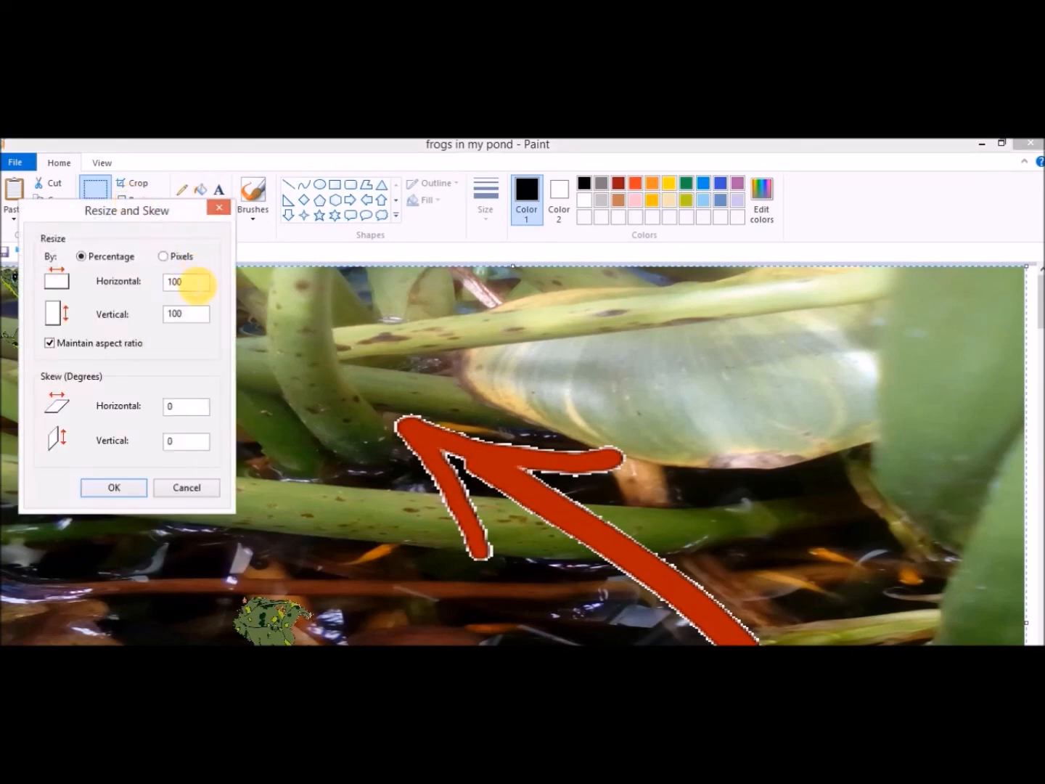
drag(195, 284, 166, 285)
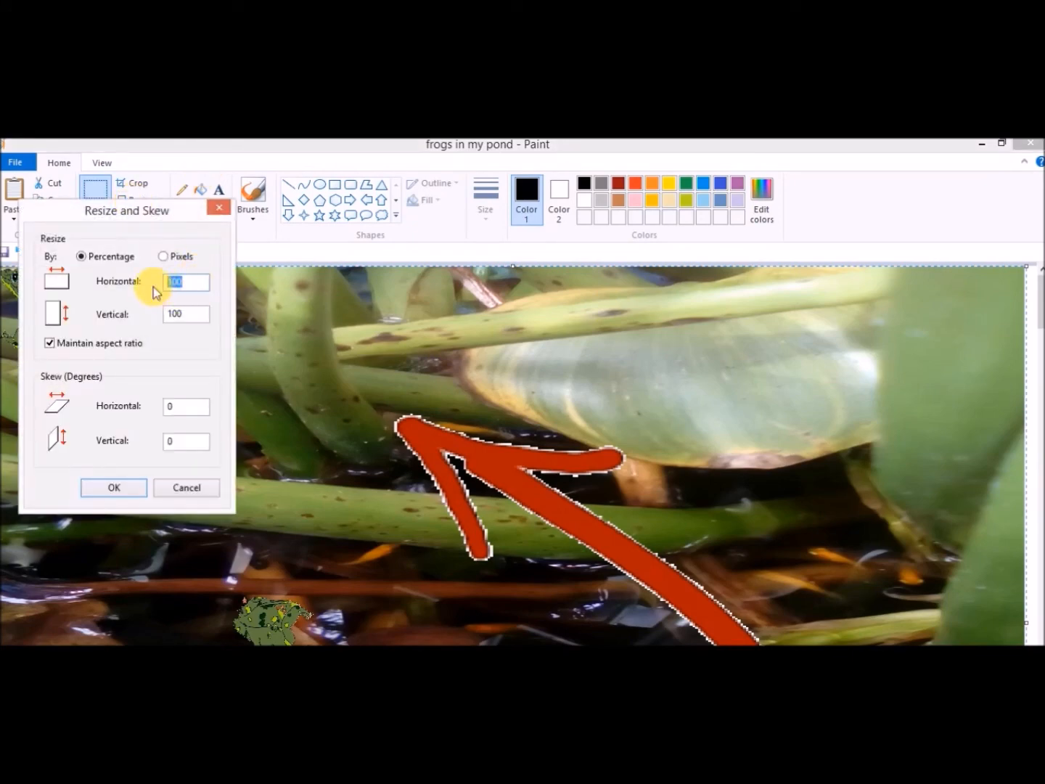
text(15)
click(115, 487)
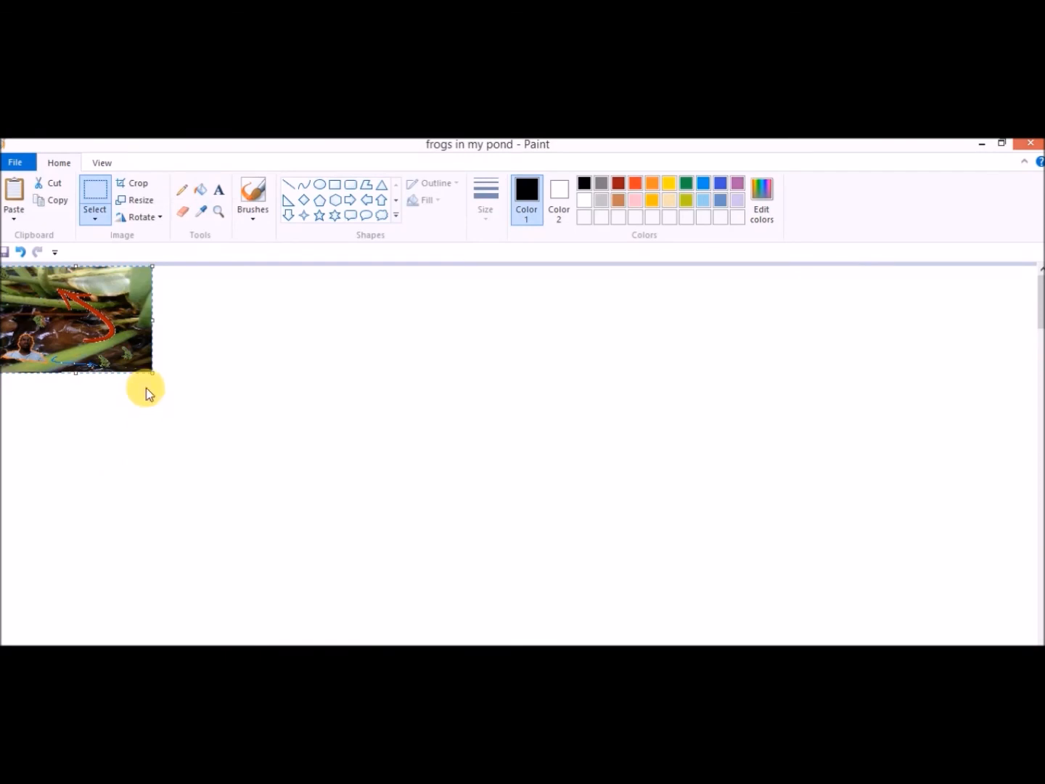
drag(154, 374, 394, 474)
drag(417, 486, 649, 507)
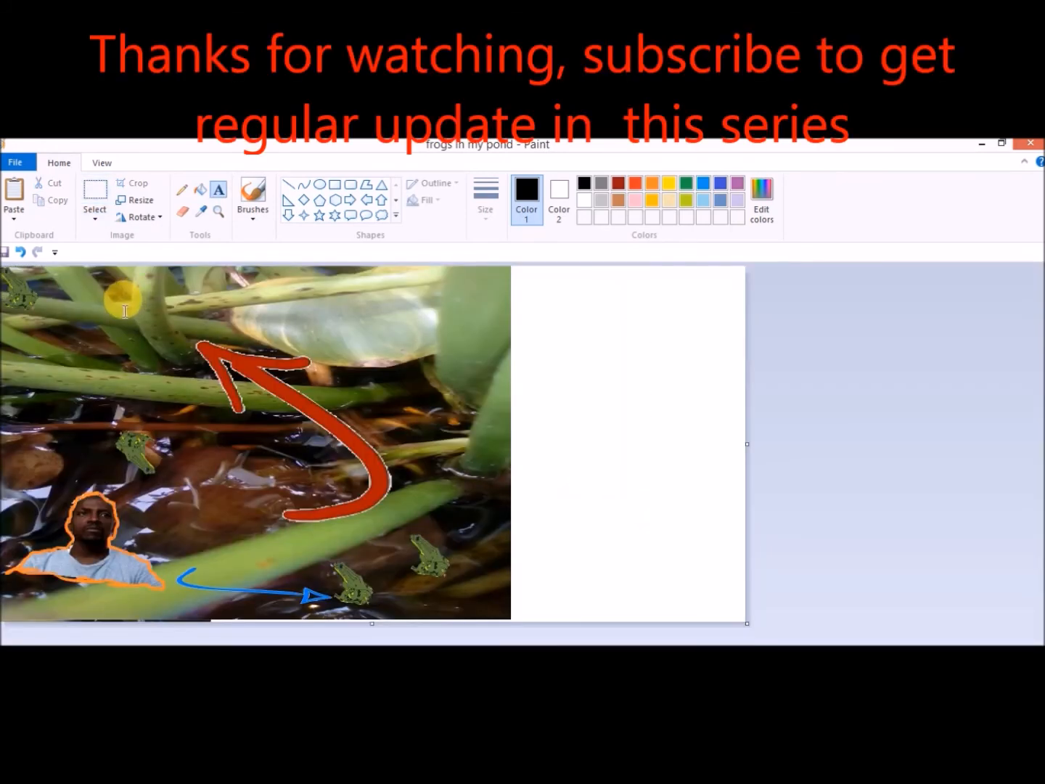
Step: Add the text "I Have frogs help" across the stems above the red arrow at font size 48, and enlarge its text box
drag(121, 297, 325, 316)
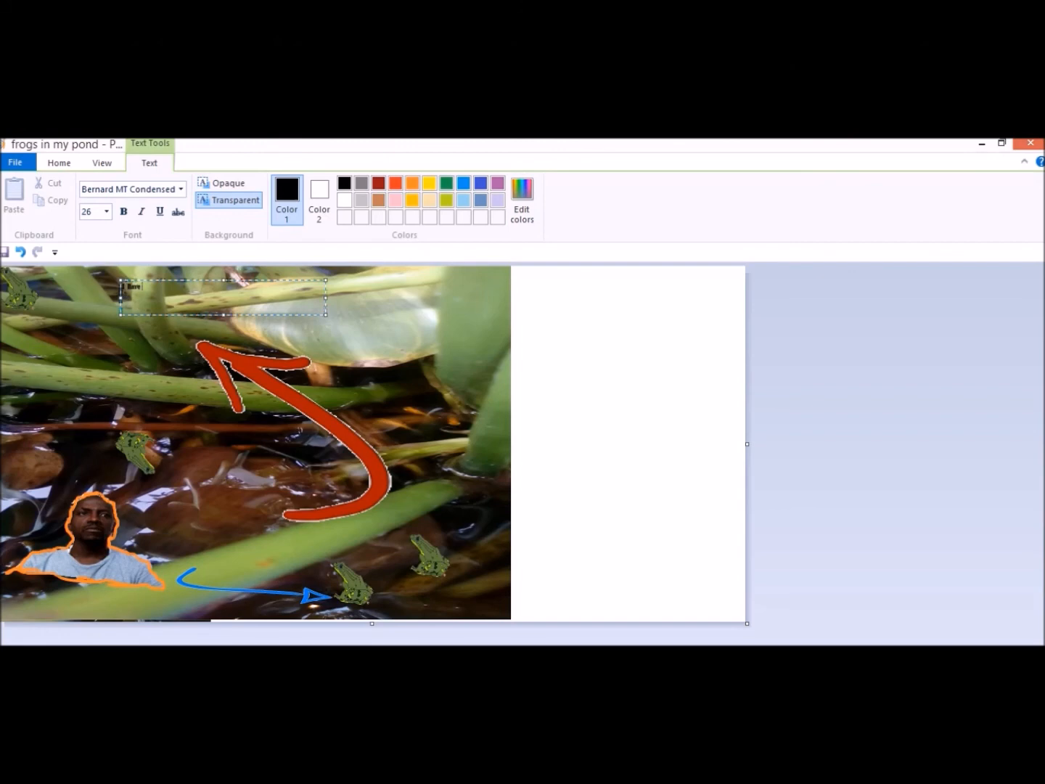
text(gs help)
click(106, 213)
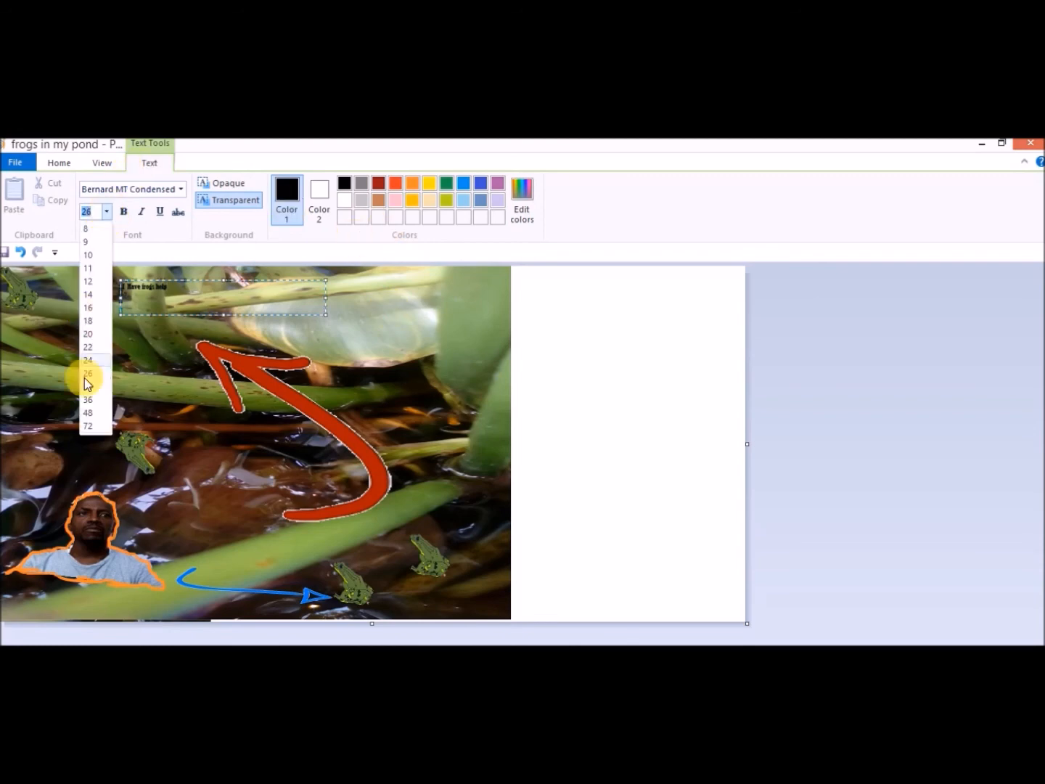
click(90, 413)
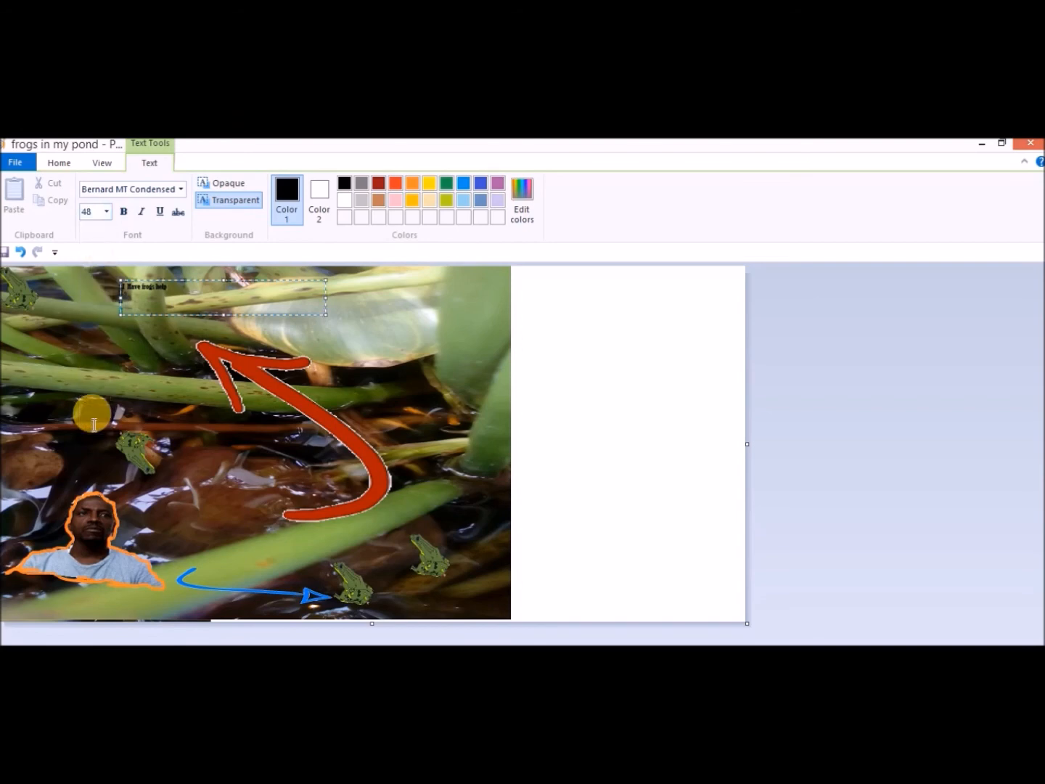
drag(187, 298, 121, 289)
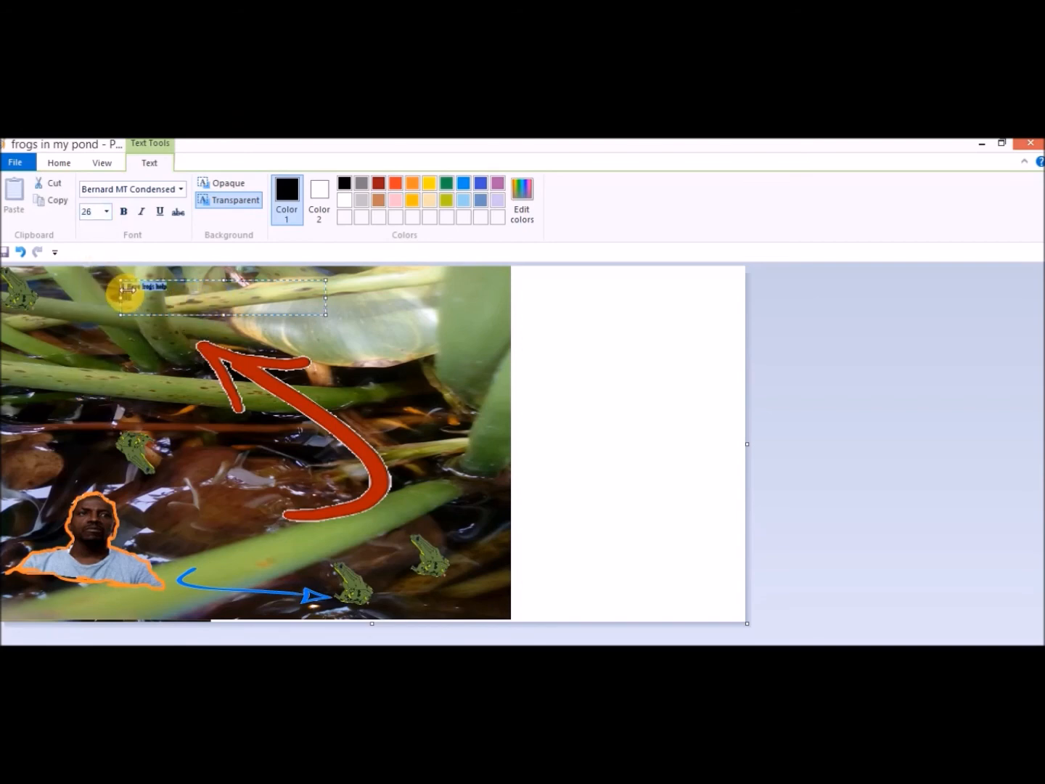
click(107, 211)
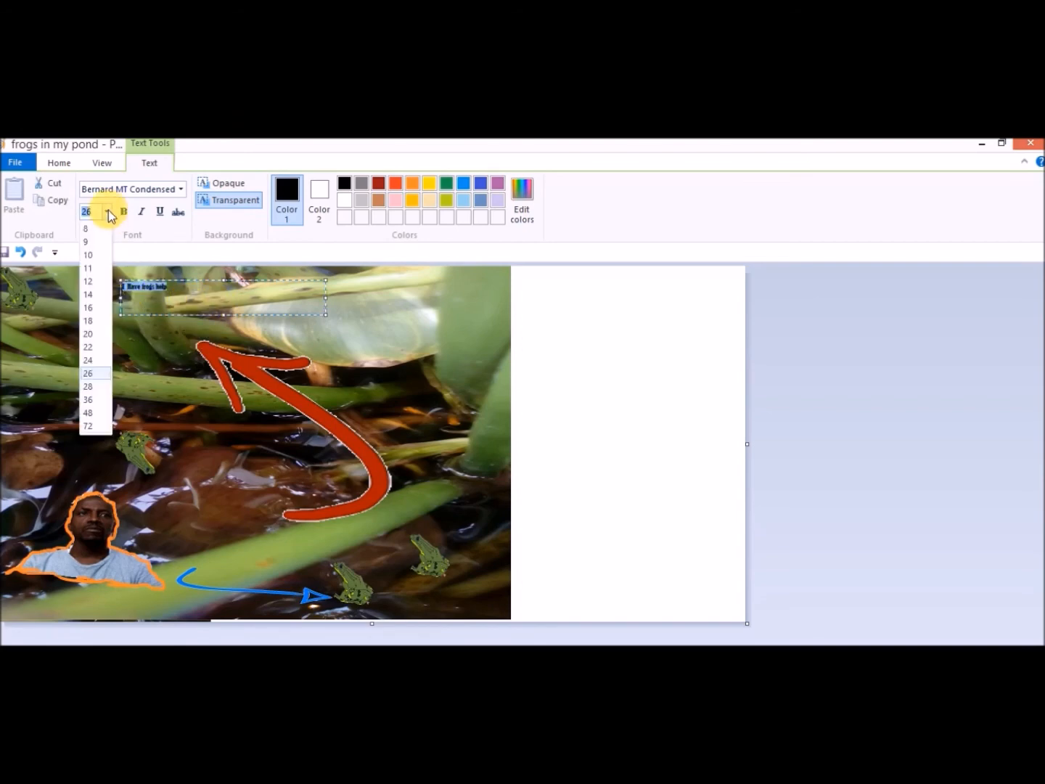
click(90, 413)
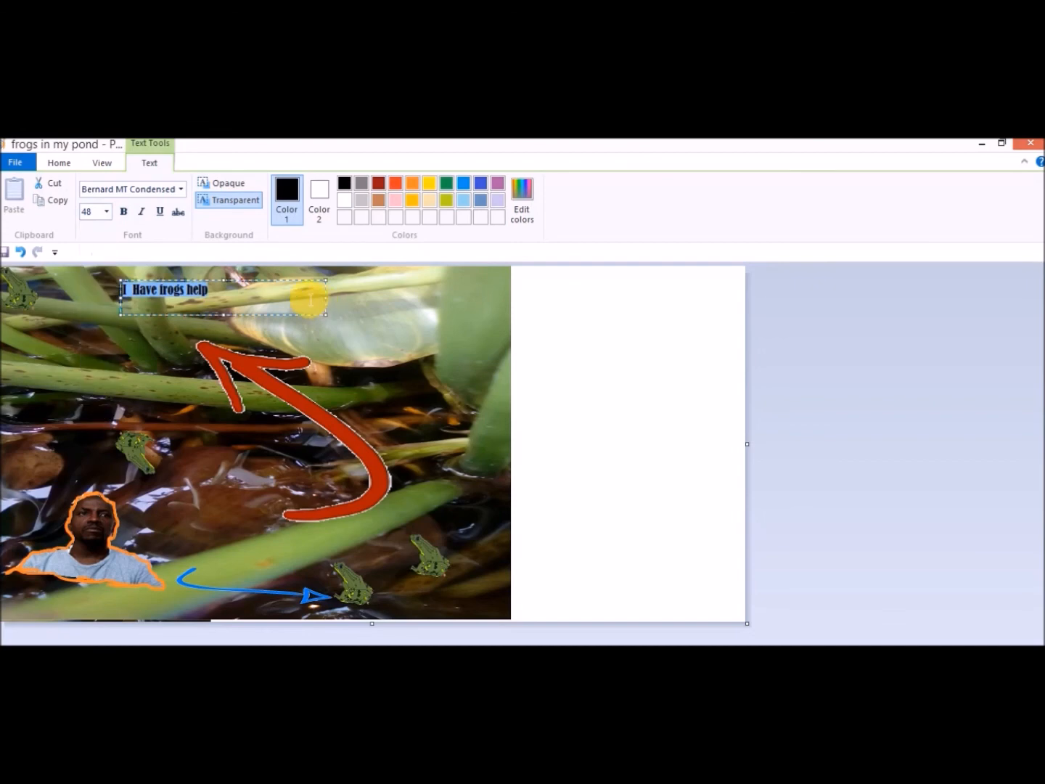
drag(326, 317, 382, 335)
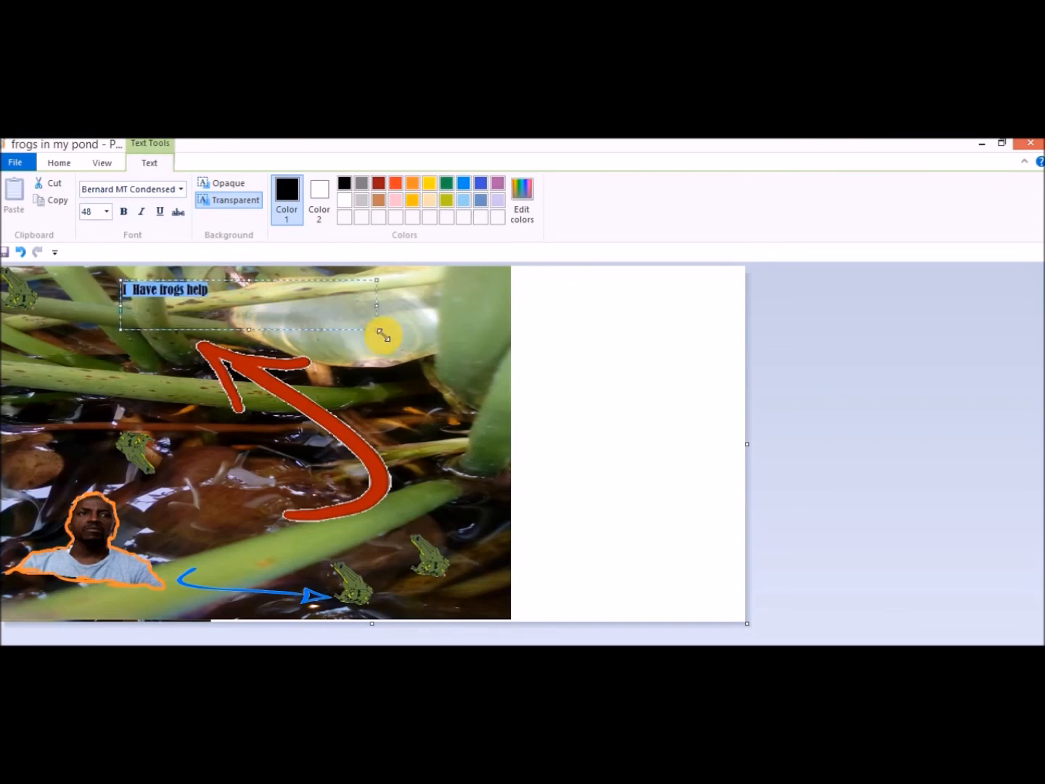
Step: Set the frog text to font size 72 in orange-red and move it over the pale leaf
click(106, 211)
click(93, 426)
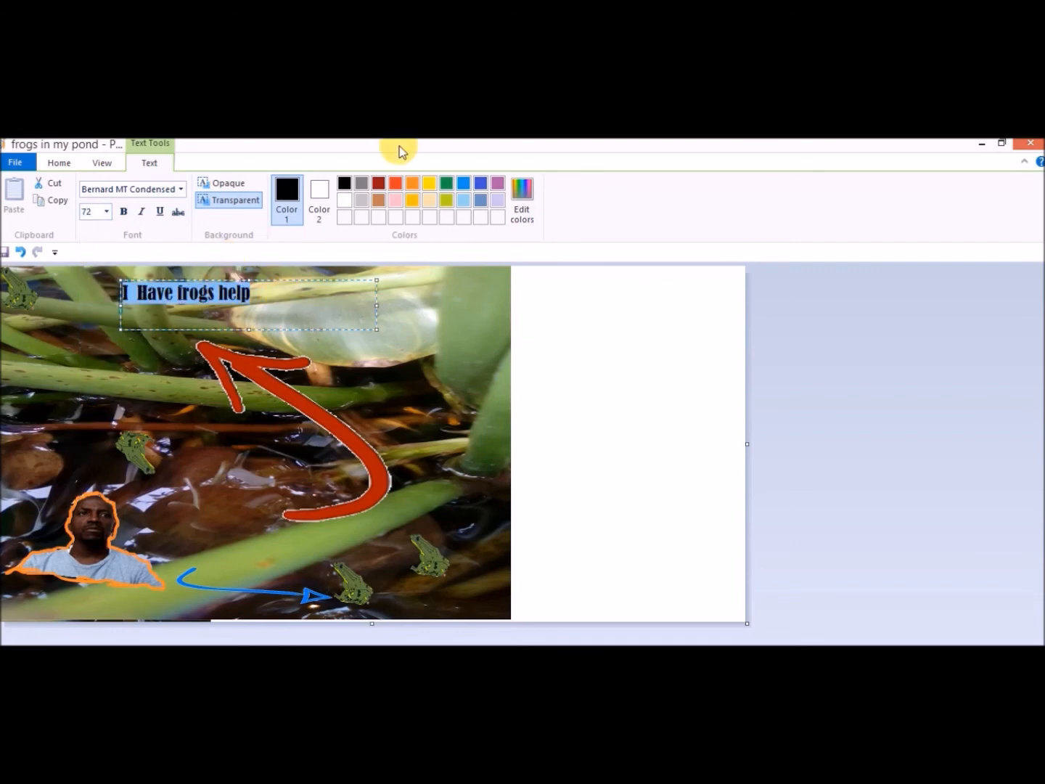
click(395, 182)
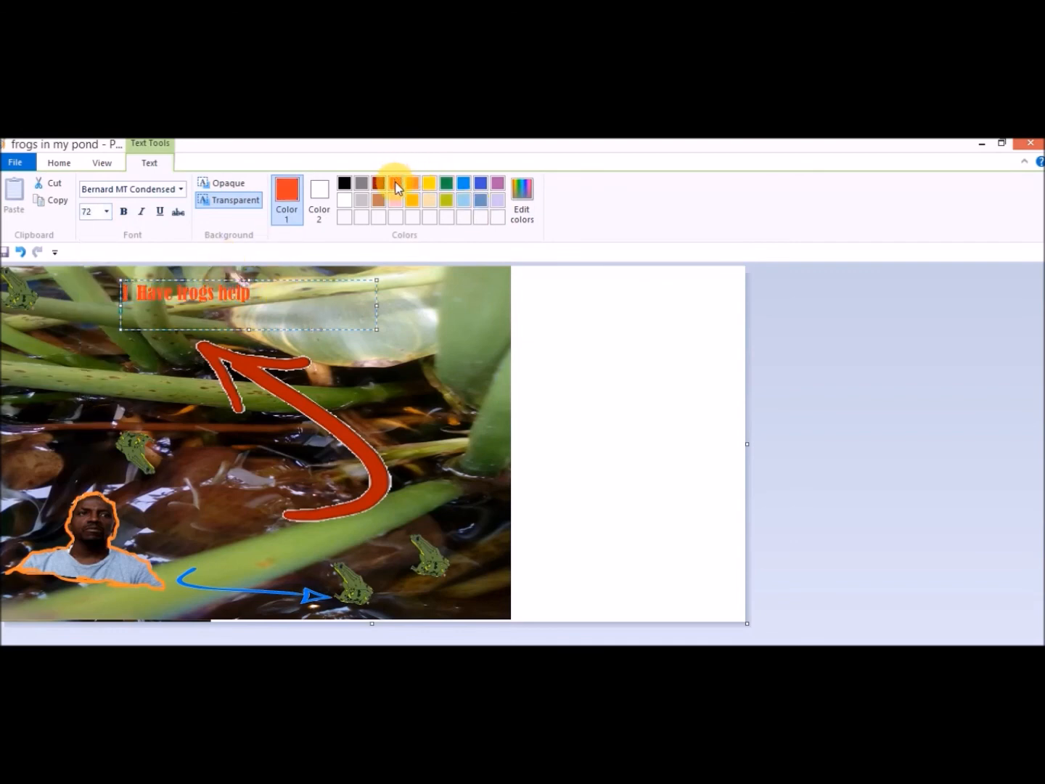
drag(298, 289, 401, 295)
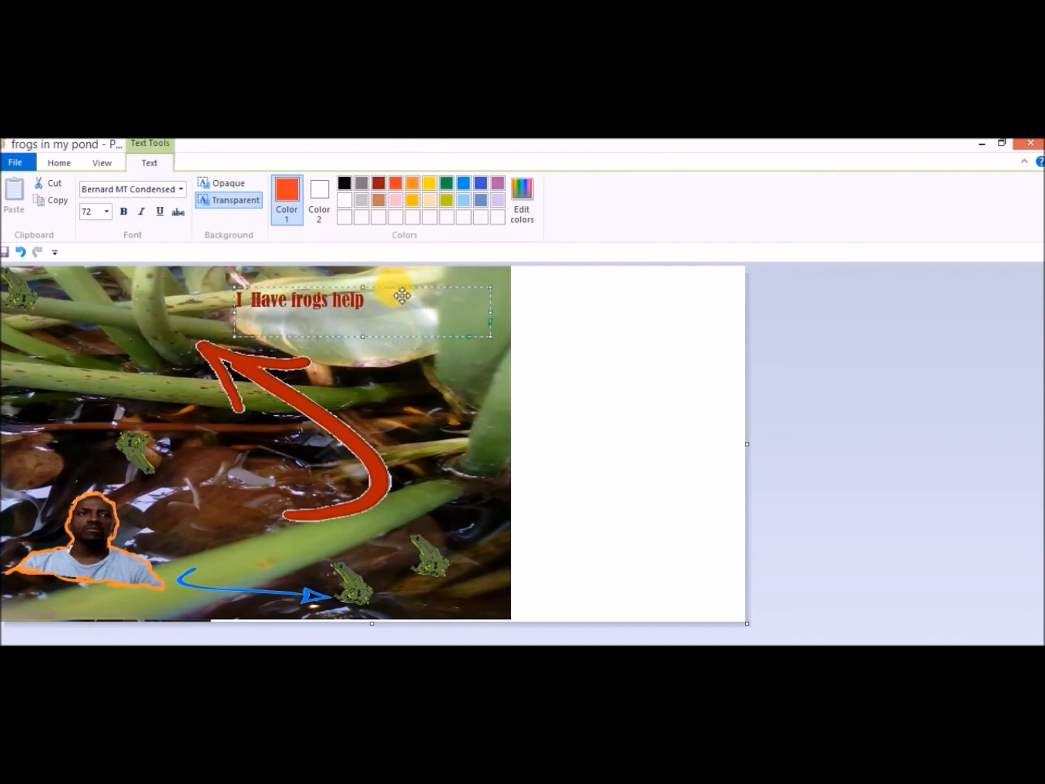
click(105, 168)
click(64, 166)
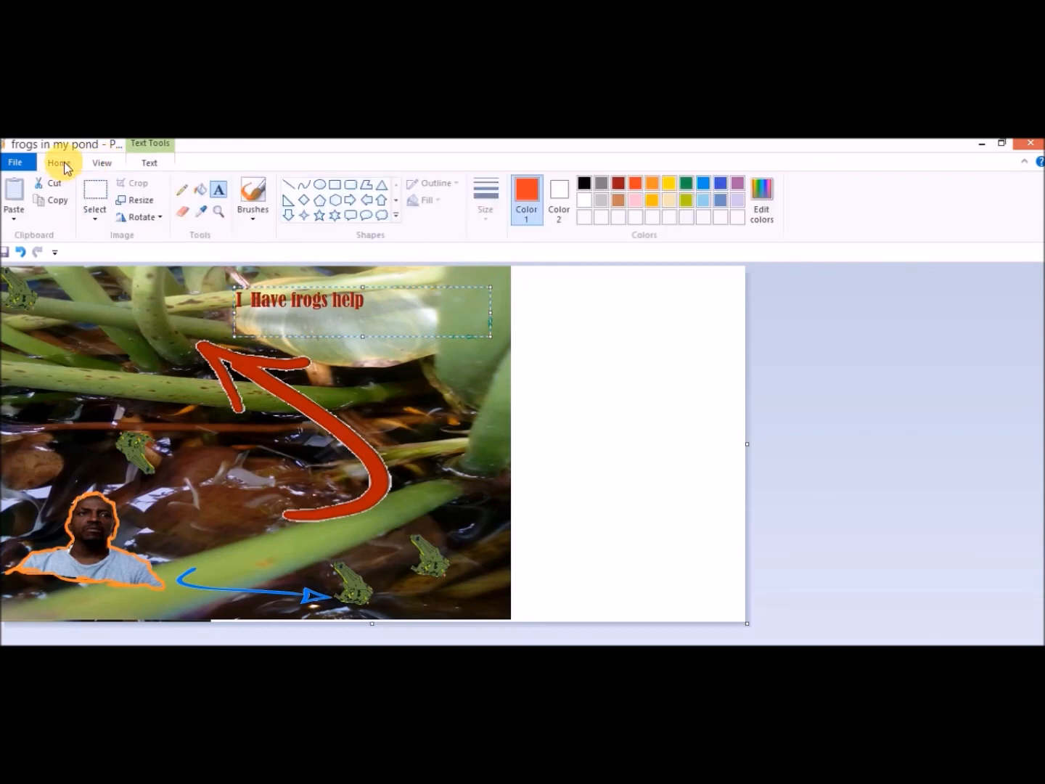
click(94, 215)
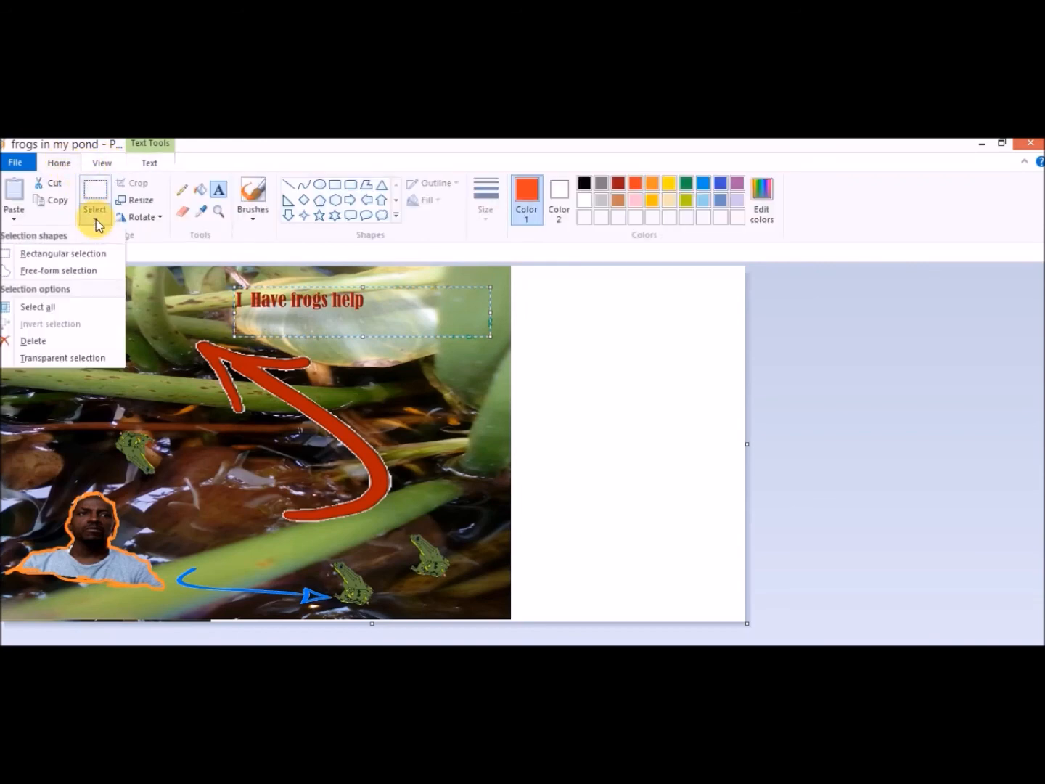
click(73, 356)
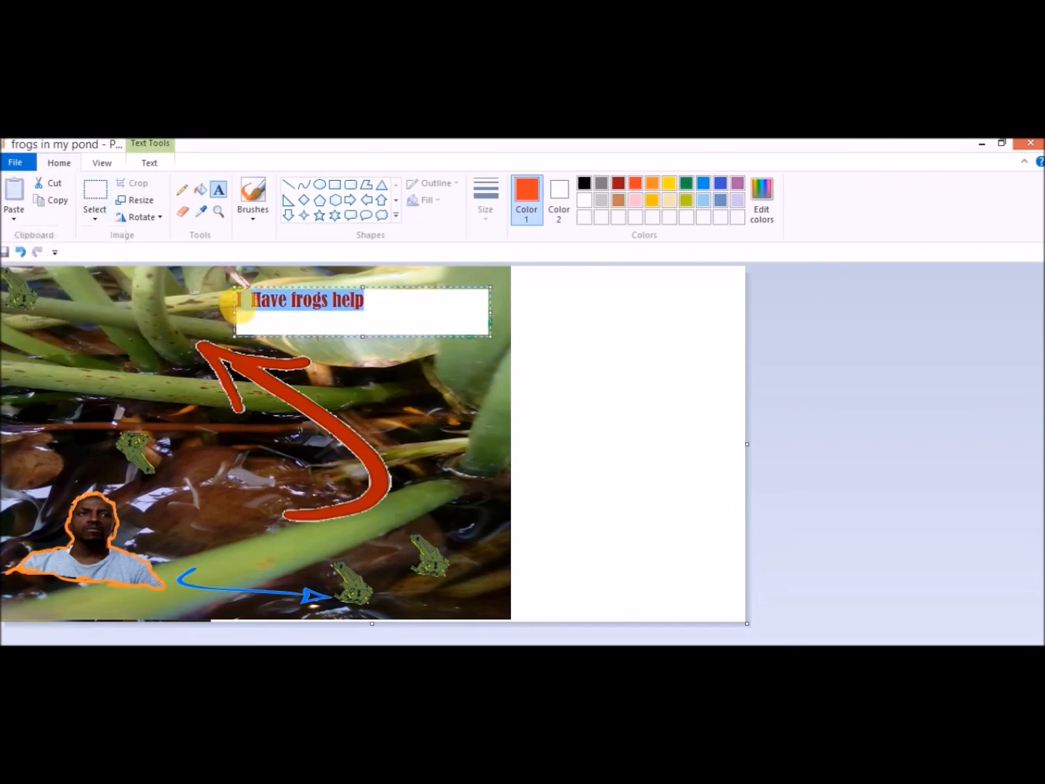
click(95, 218)
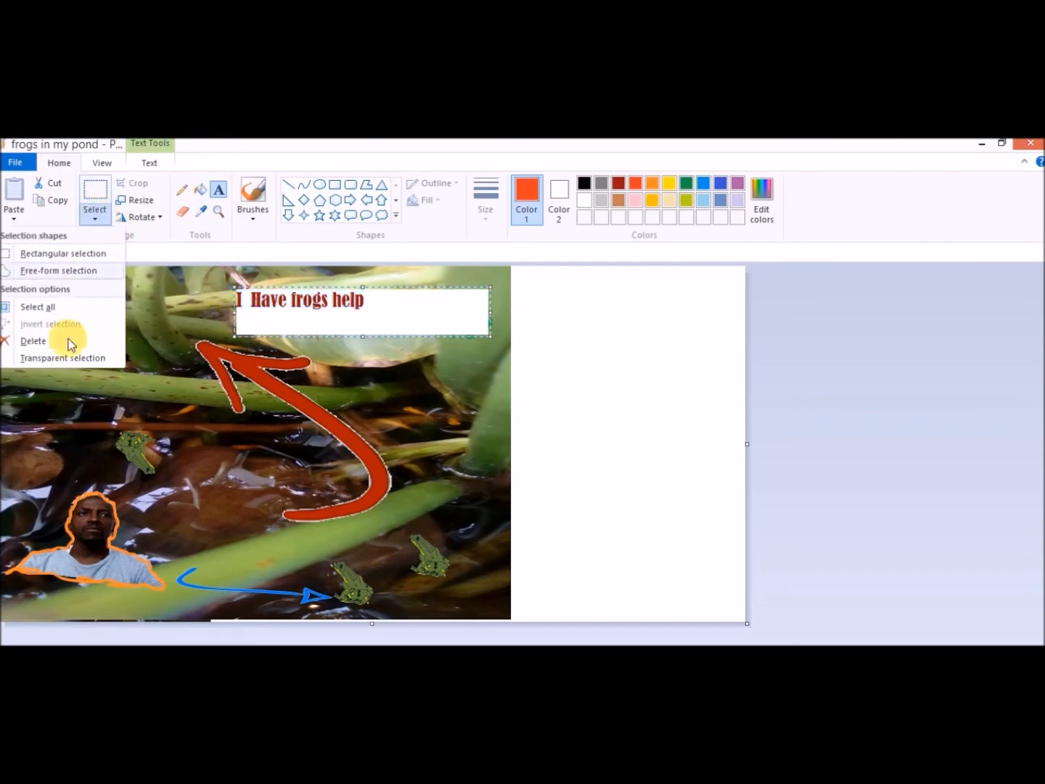
click(66, 359)
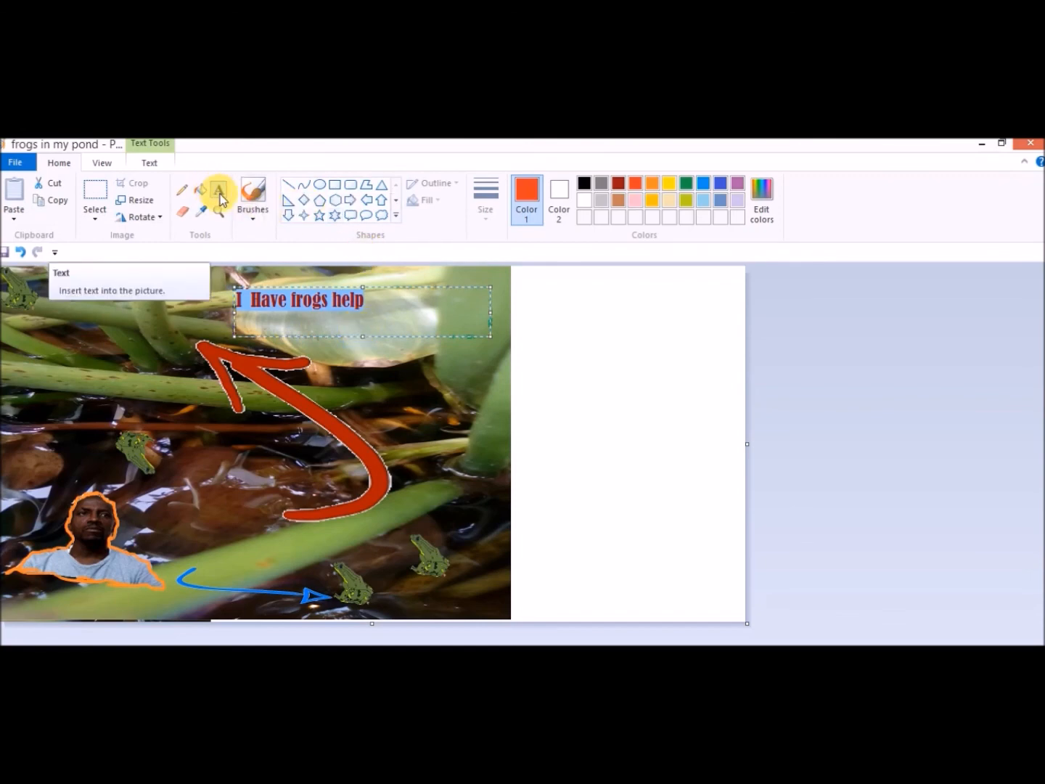
Step: Change the frog text to AR HERMANN at size 92, move it back across the stems above the red arrow, and commit it
click(149, 164)
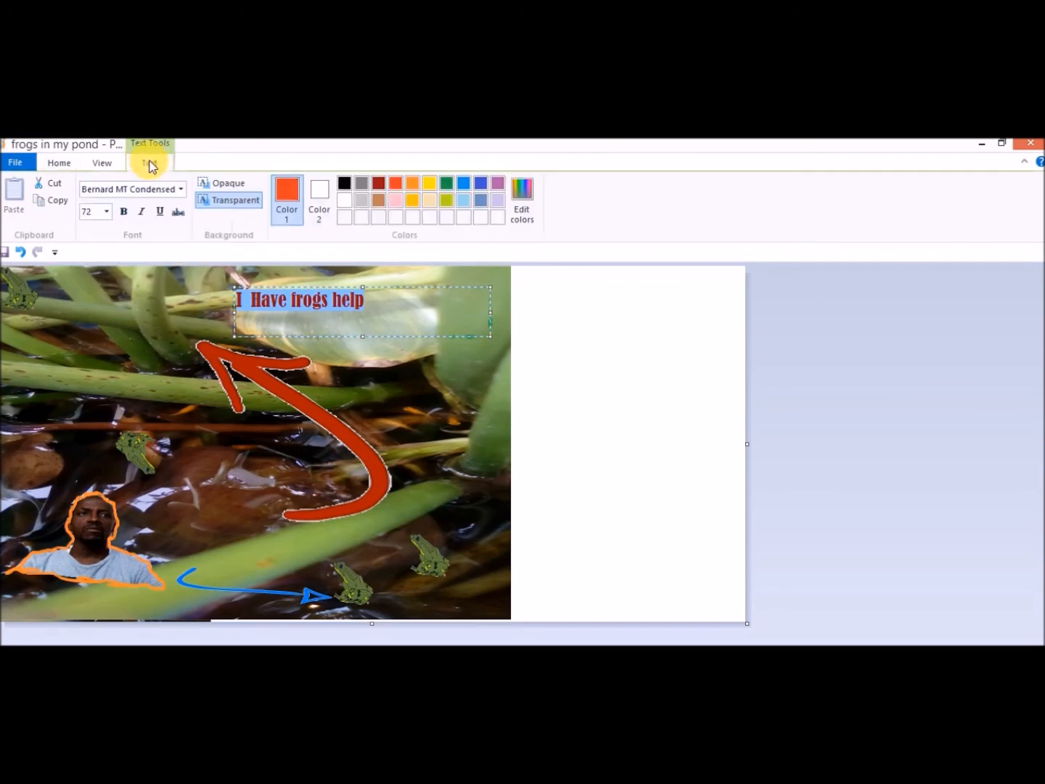
click(181, 190)
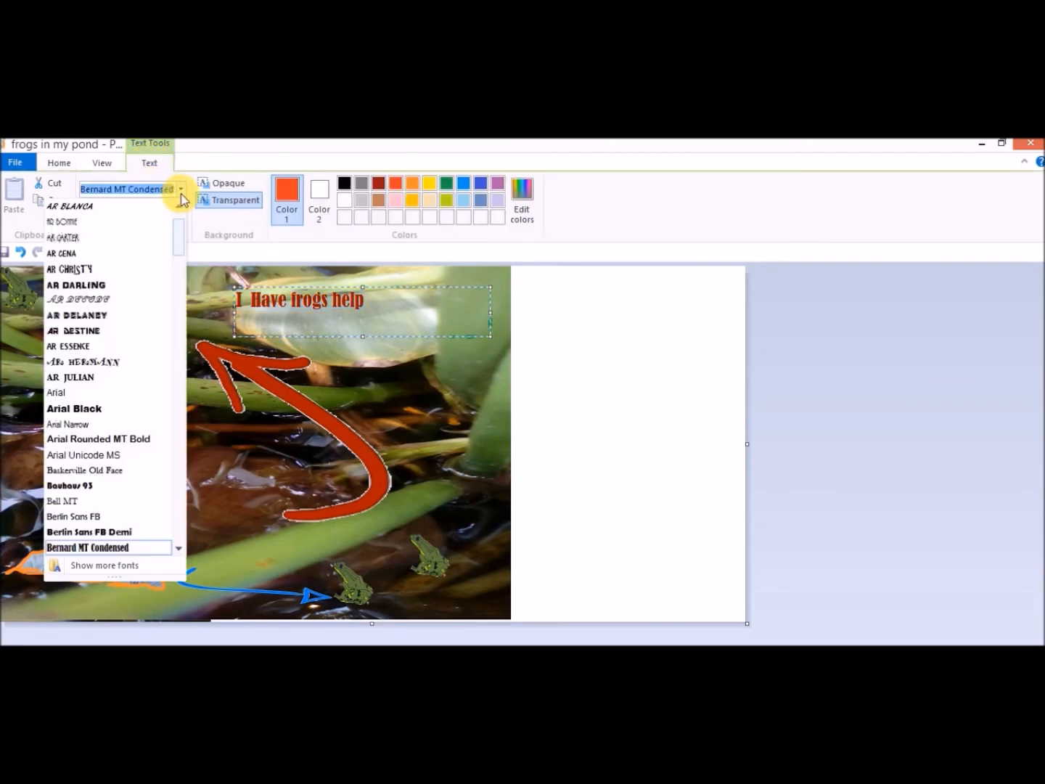
click(121, 363)
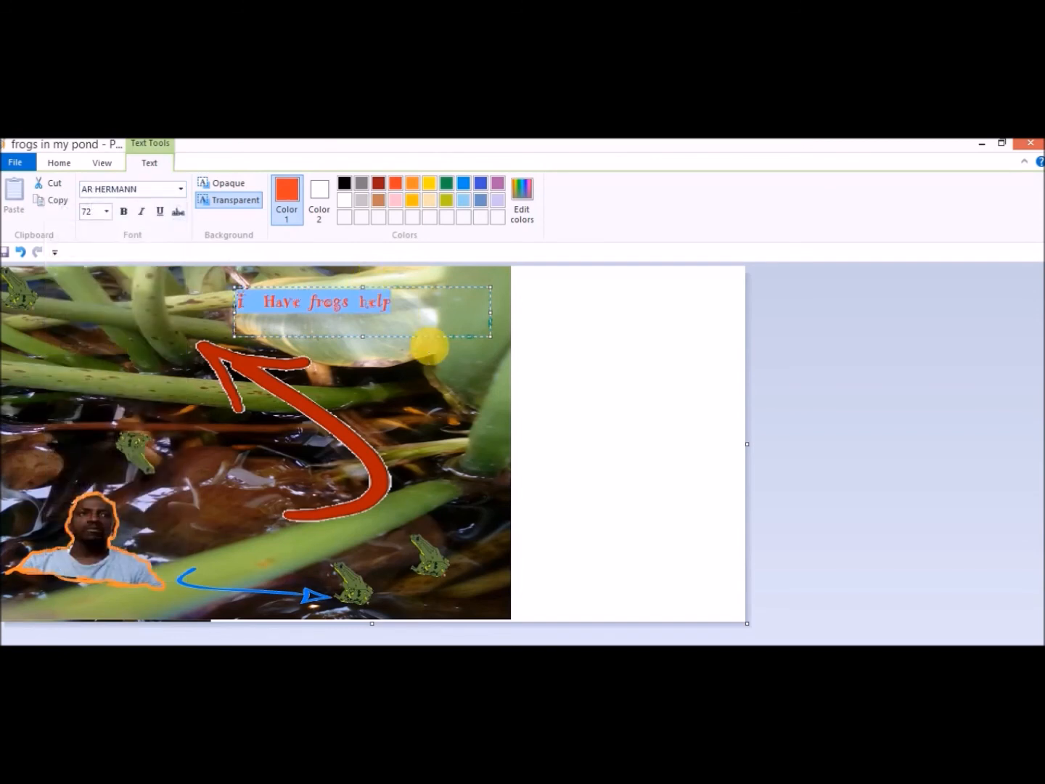
click(107, 213)
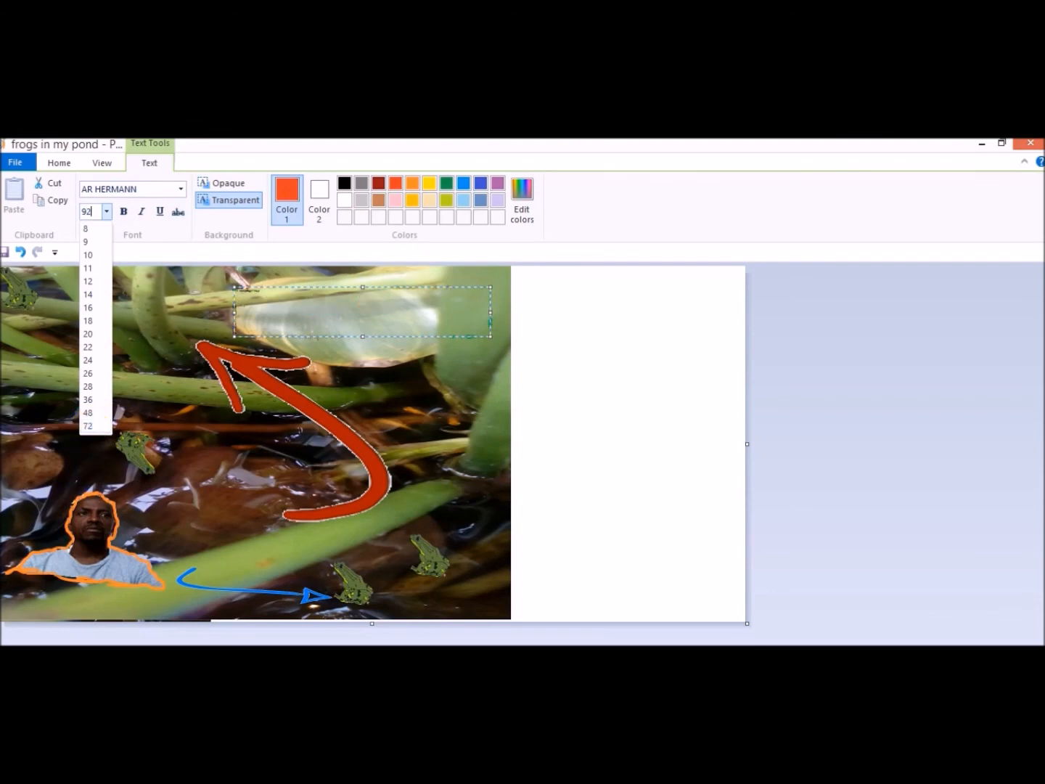
text(92)
key(Return)
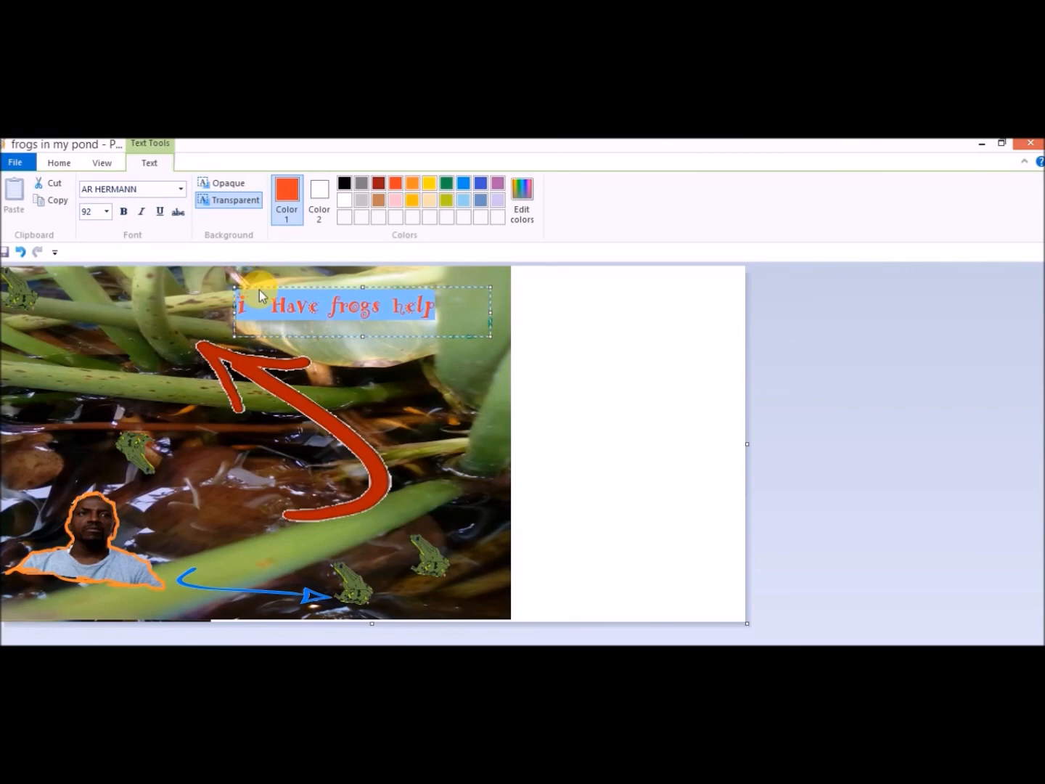
drag(268, 295, 166, 289)
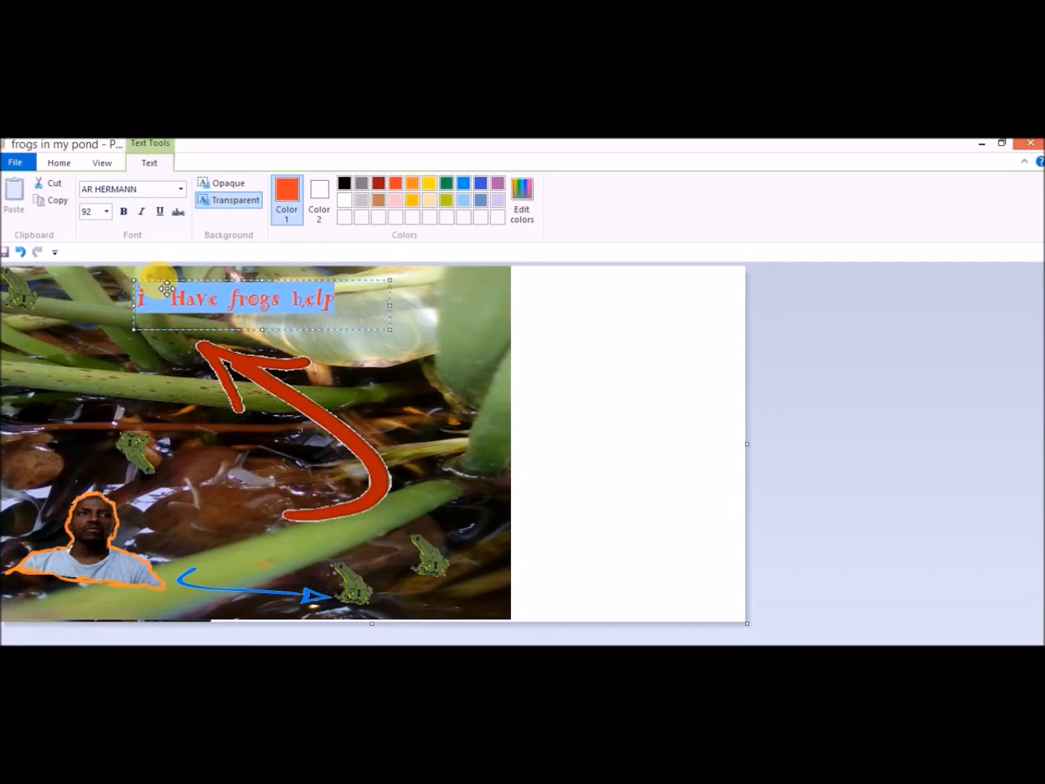
click(421, 355)
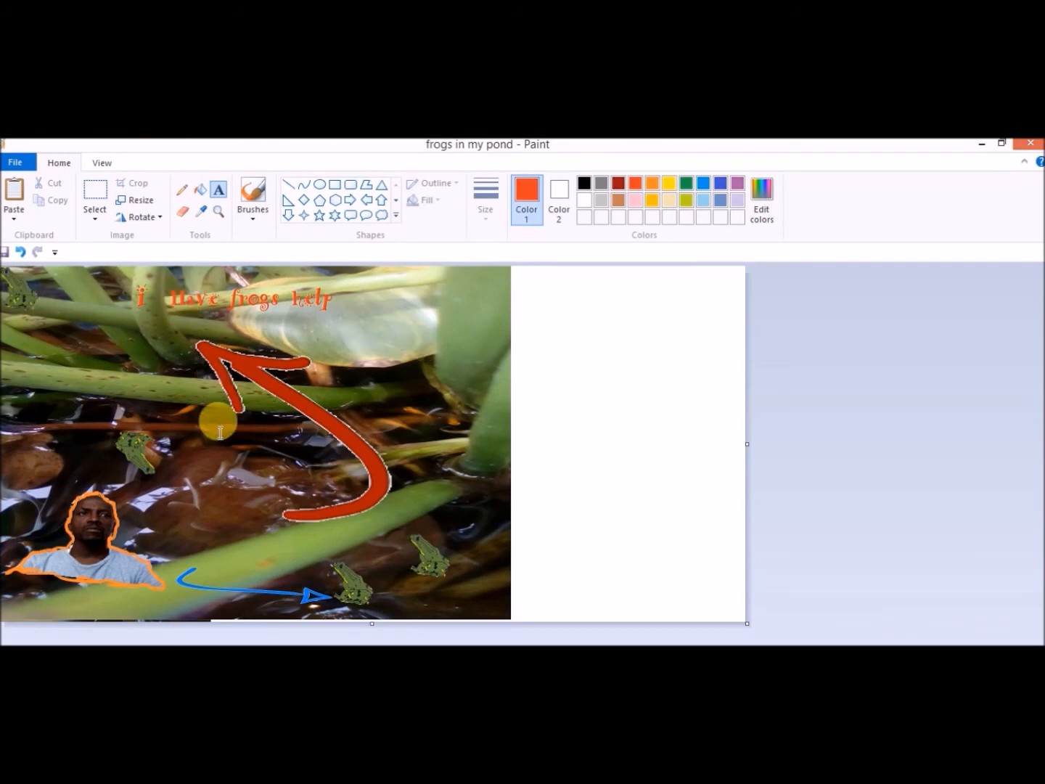
click(94, 190)
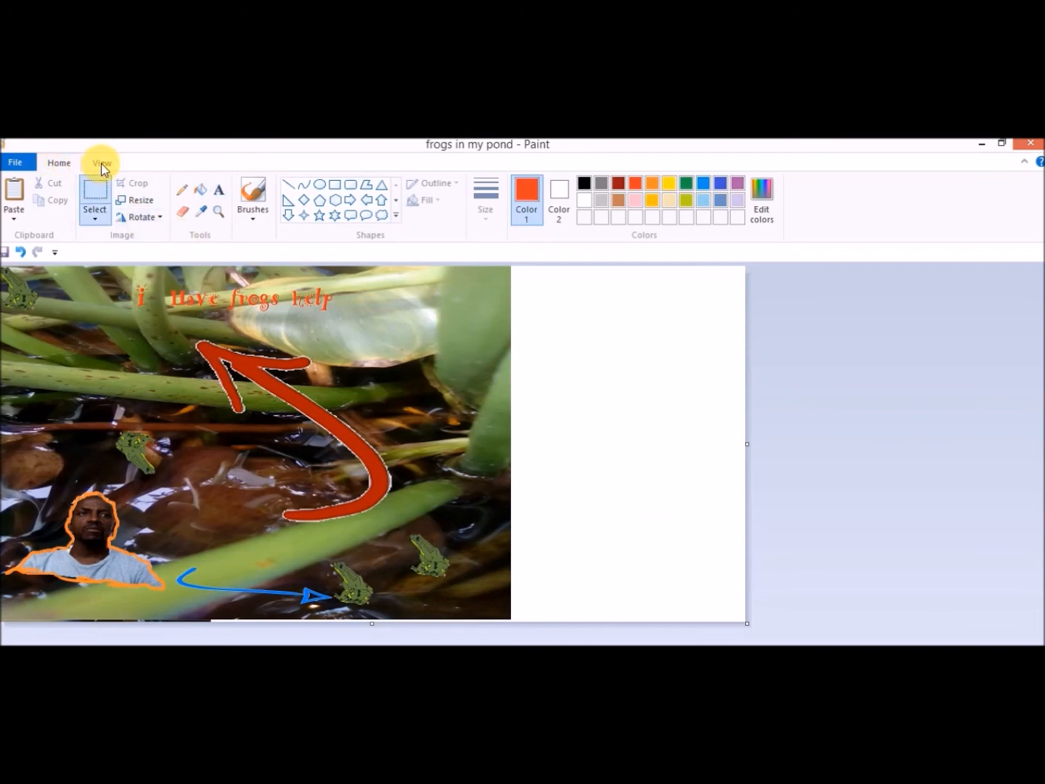
click(101, 165)
double_click(47, 150)
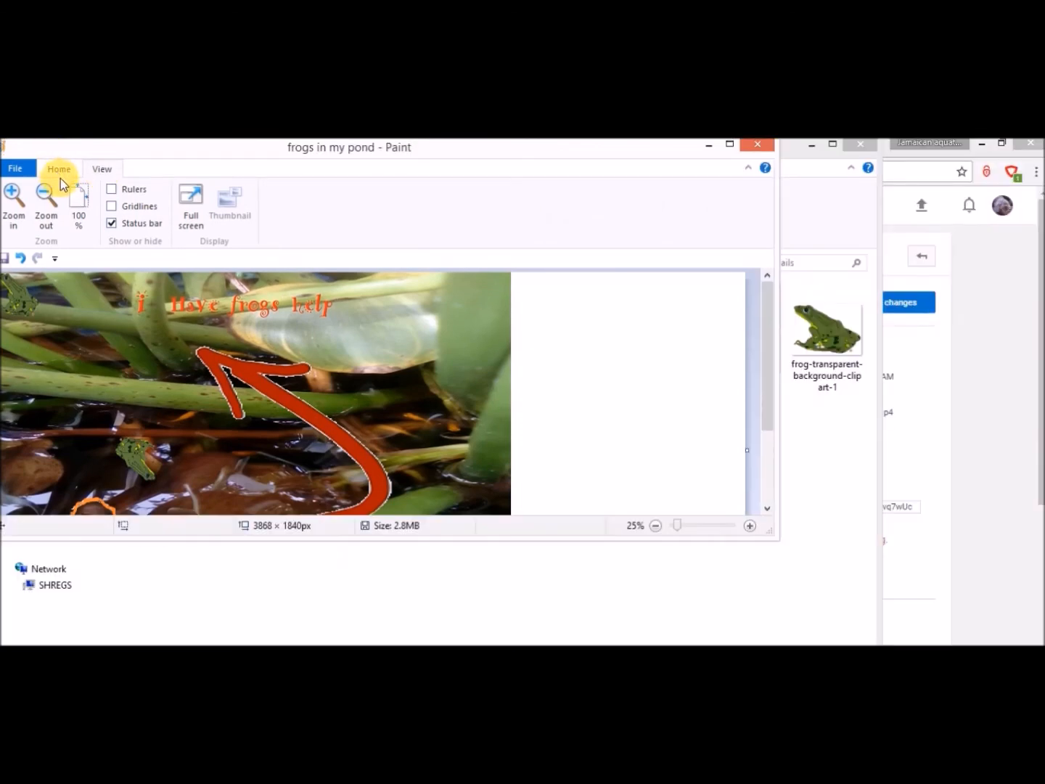
click(730, 145)
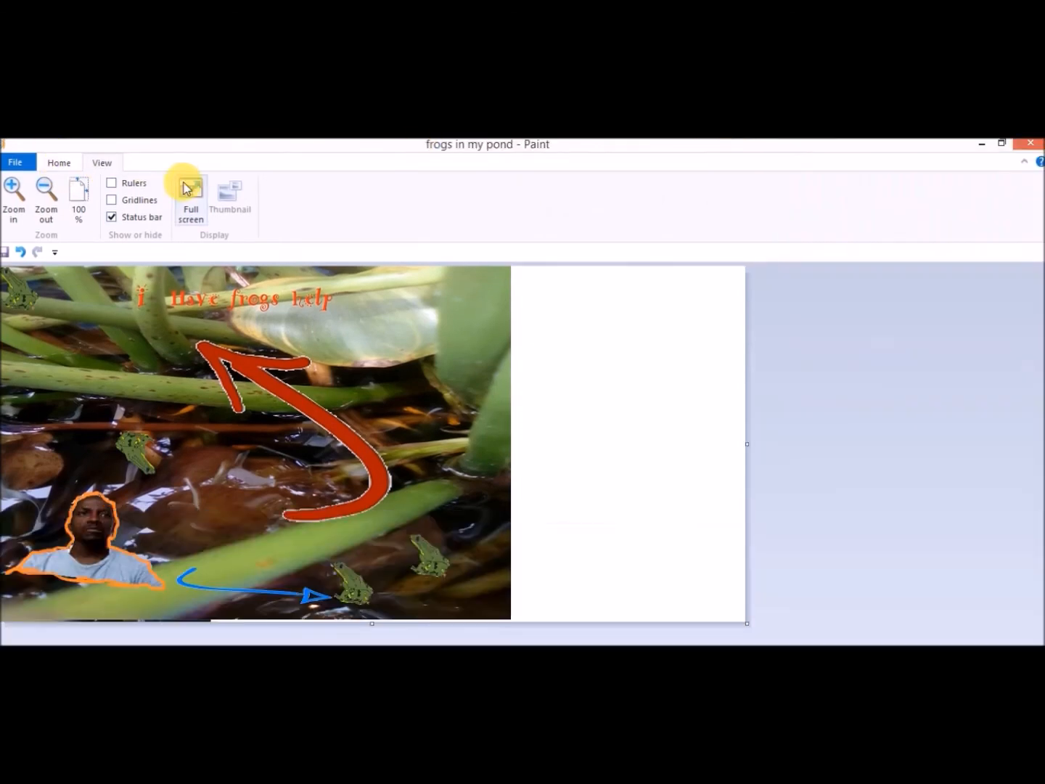
Step: Crop the canvas to the pond picture, cutting off the blank white area beside it, and save the file
click(58, 164)
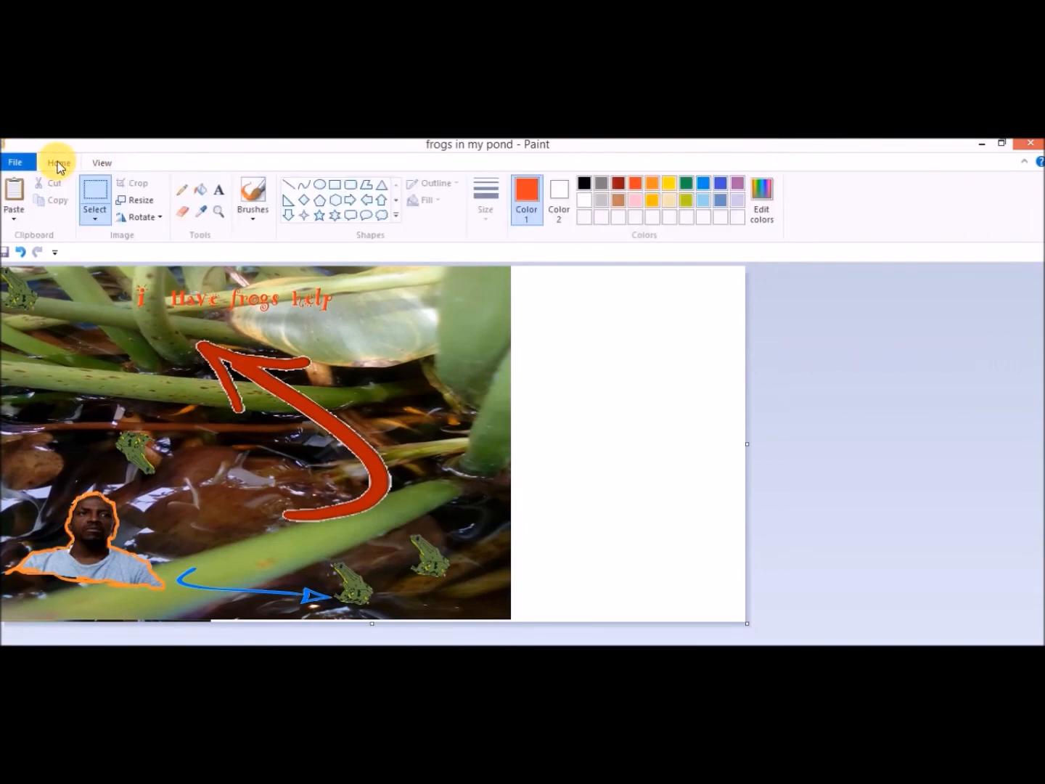
click(108, 191)
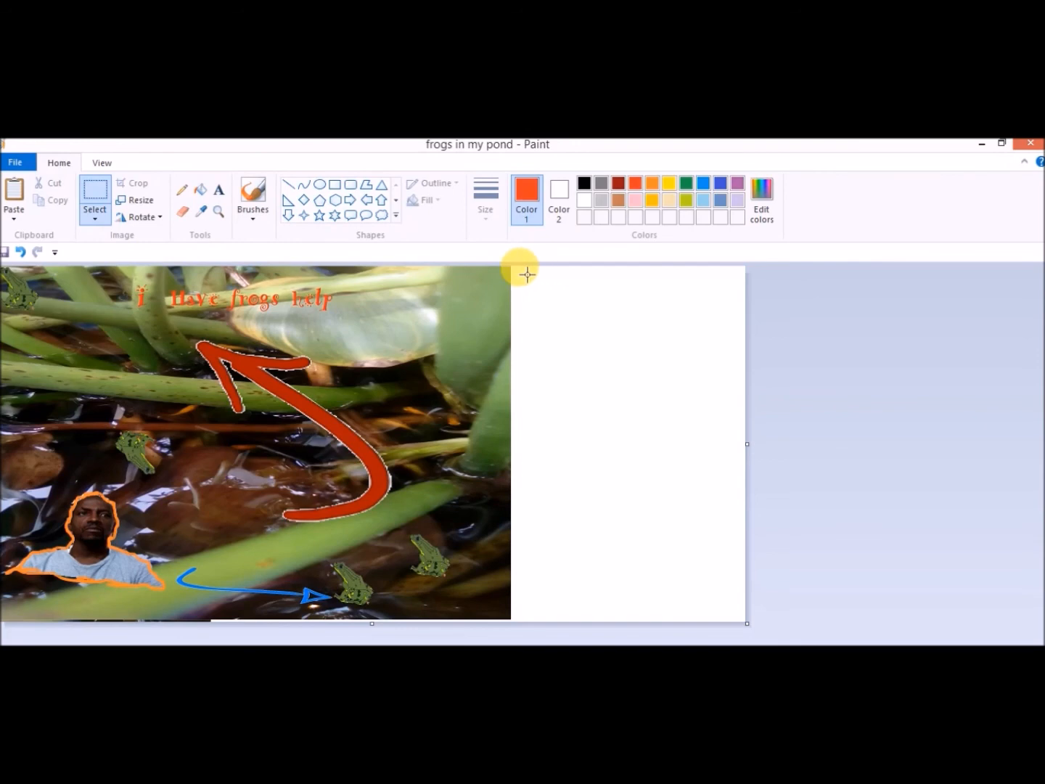
drag(520, 274, 2, 625)
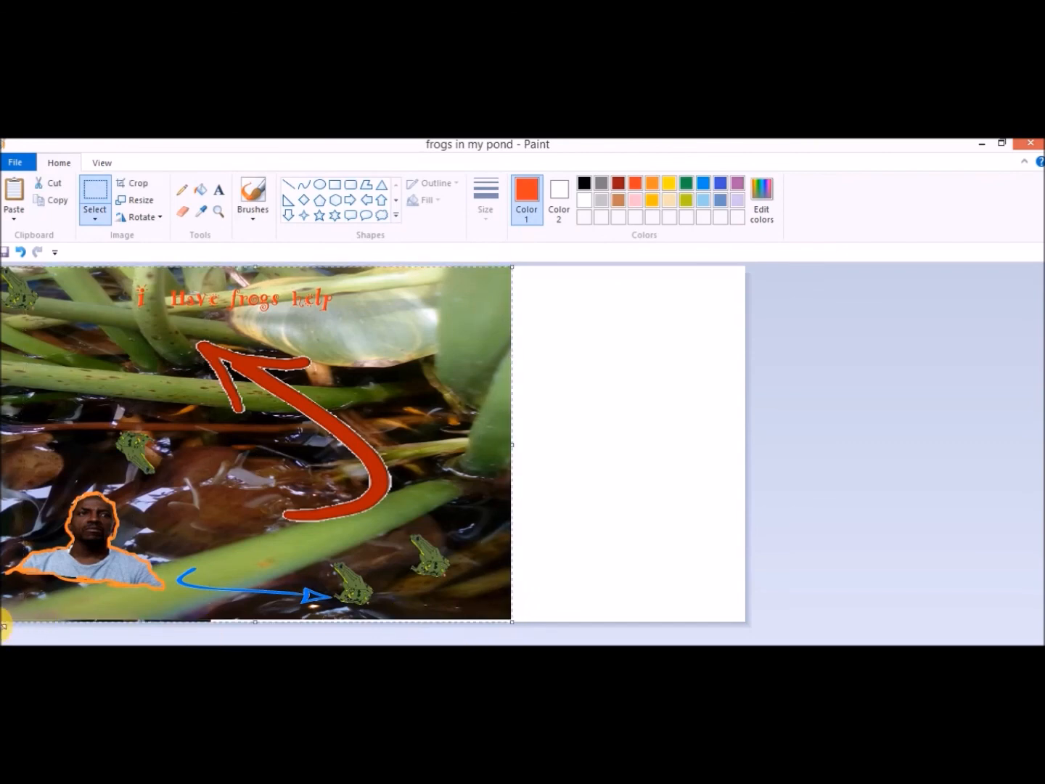
click(129, 186)
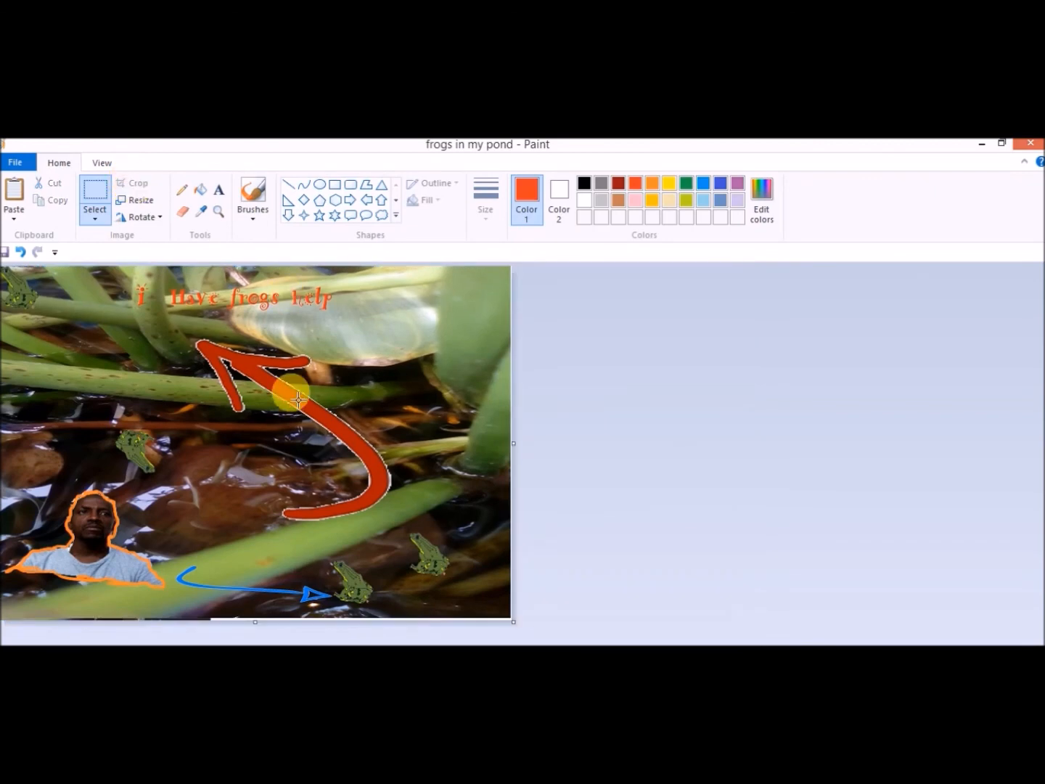
click(19, 162)
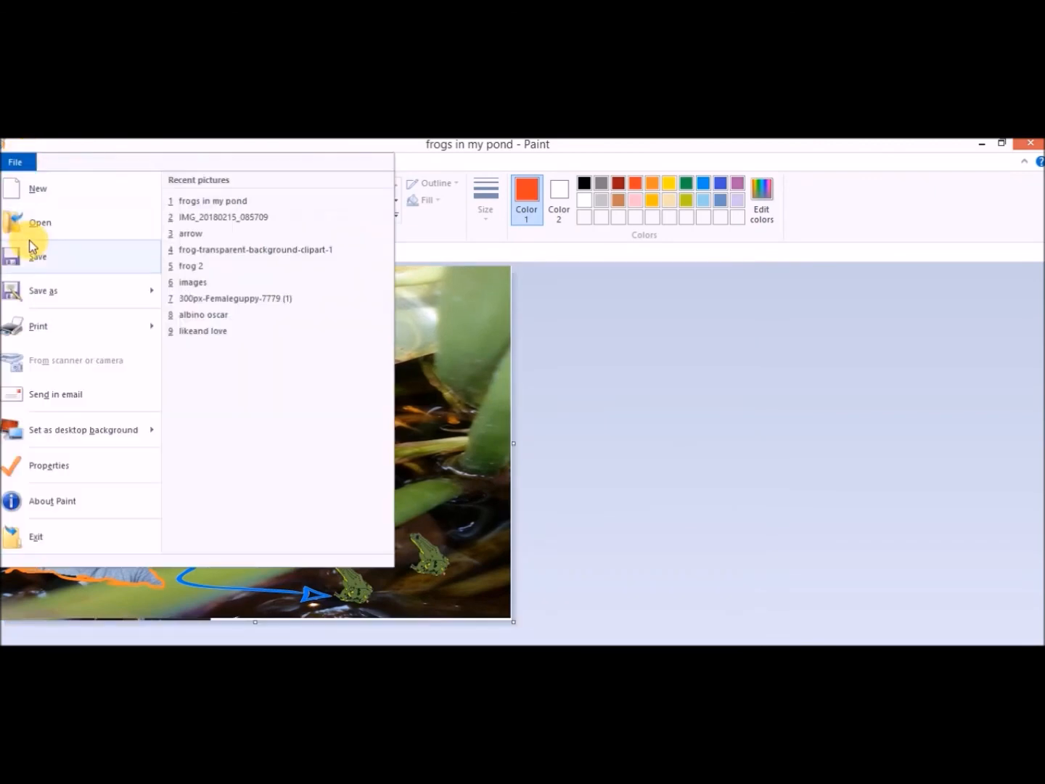
click(51, 256)
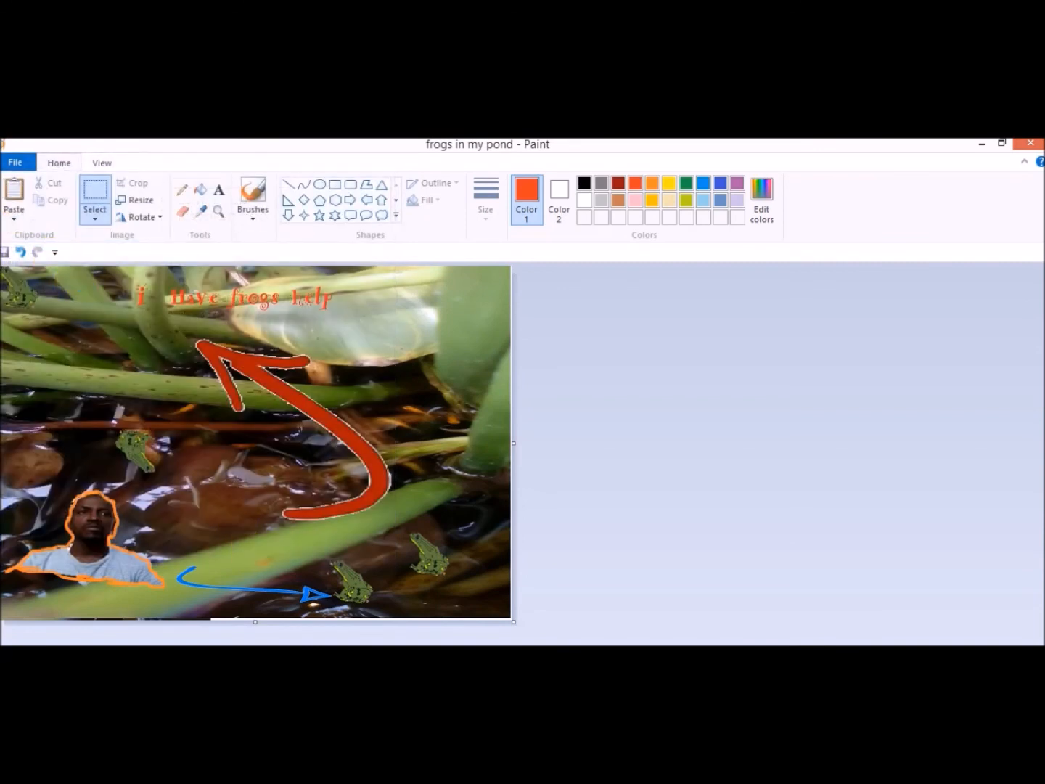
Step: Switch to YouTube in Chrome, upload the frogs in my pond picture as the video's custom thumbnail, and save the changes
mouse_move(341, 642)
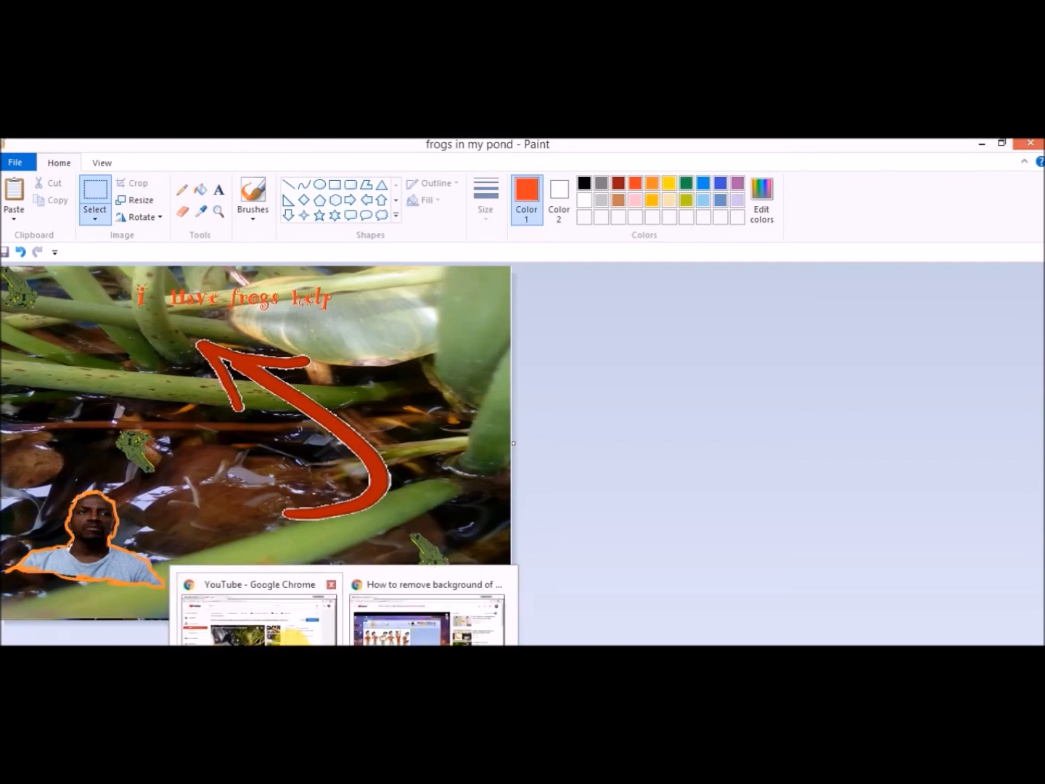
click(296, 631)
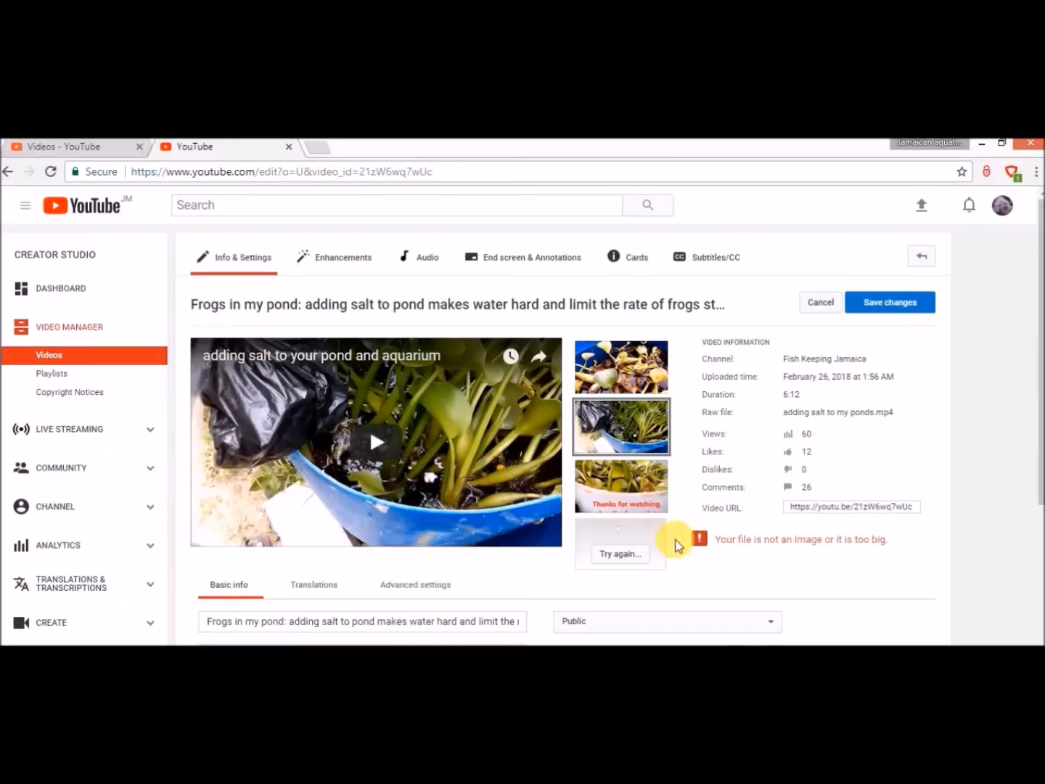
click(617, 555)
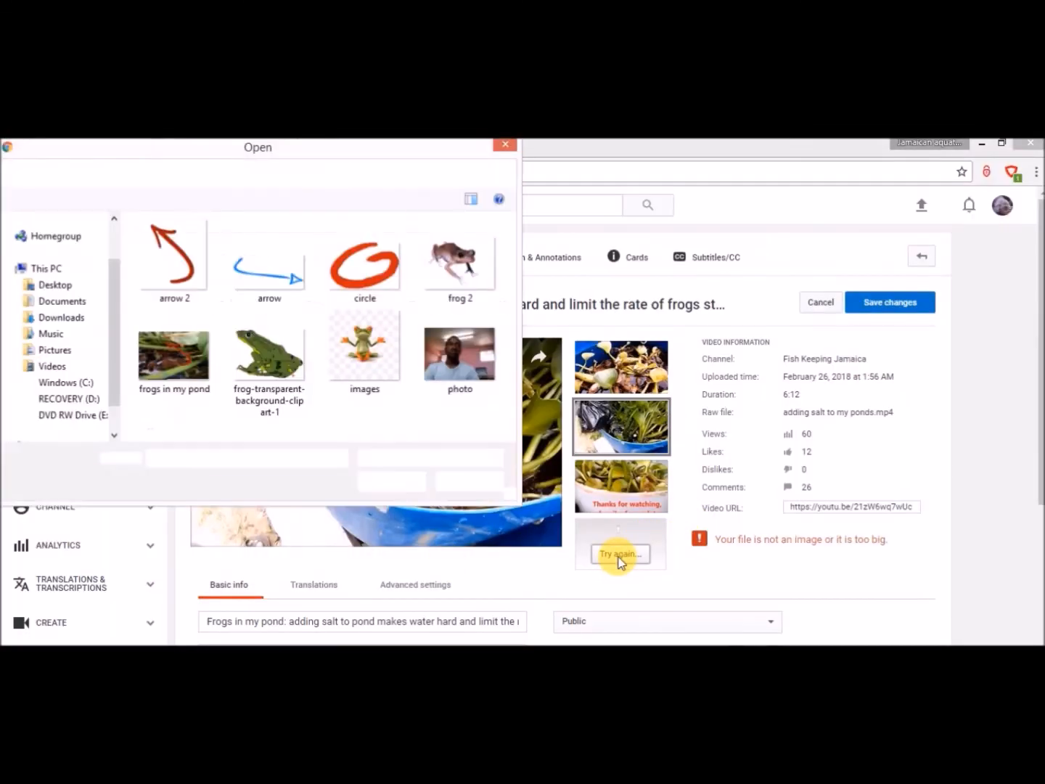
double_click(162, 357)
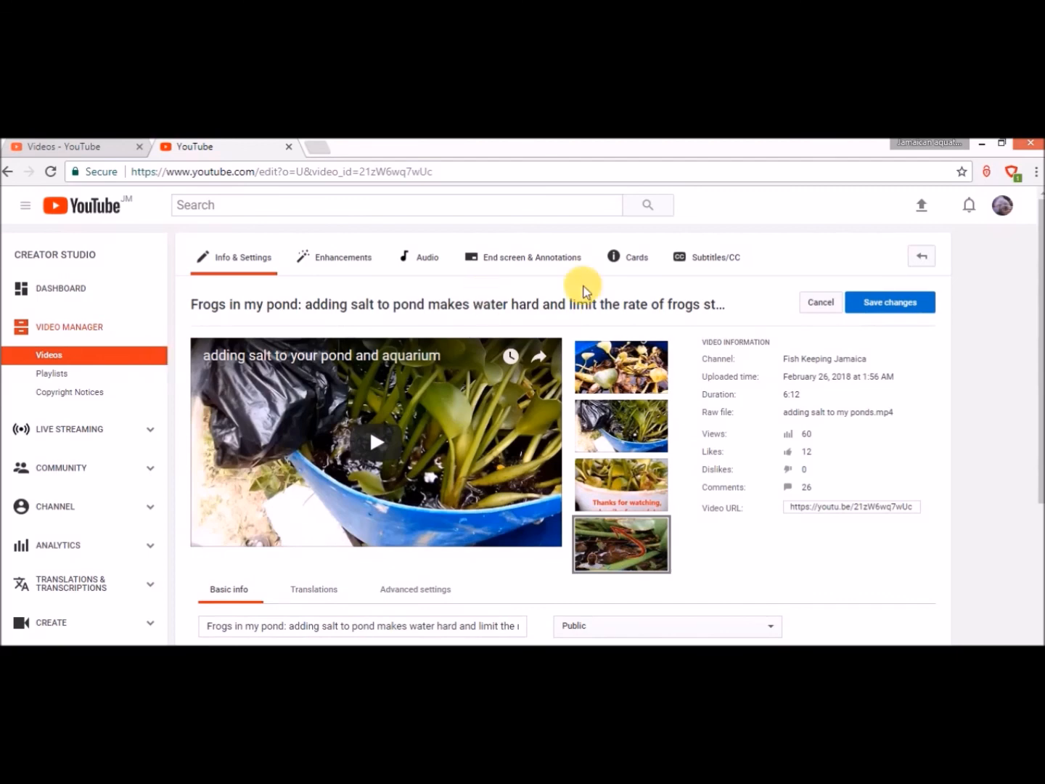
click(889, 304)
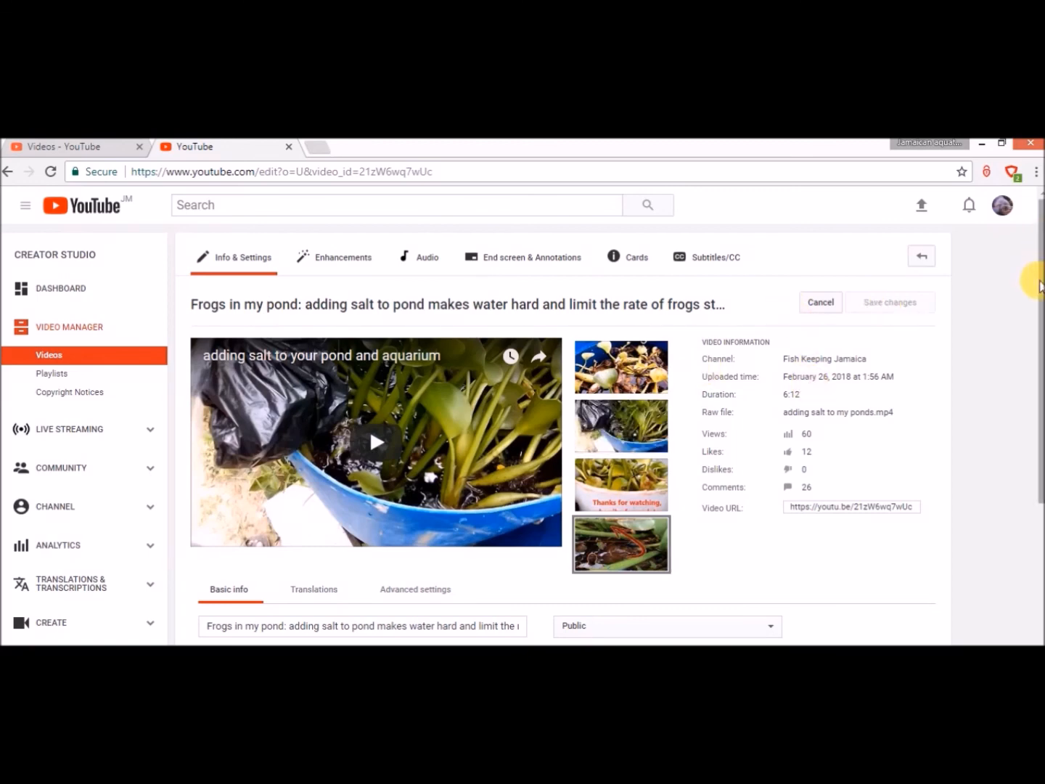
Step: Open the edited video's watch page to check it, and return to the pond picture in Paint
drag(1040, 290, 1036, 273)
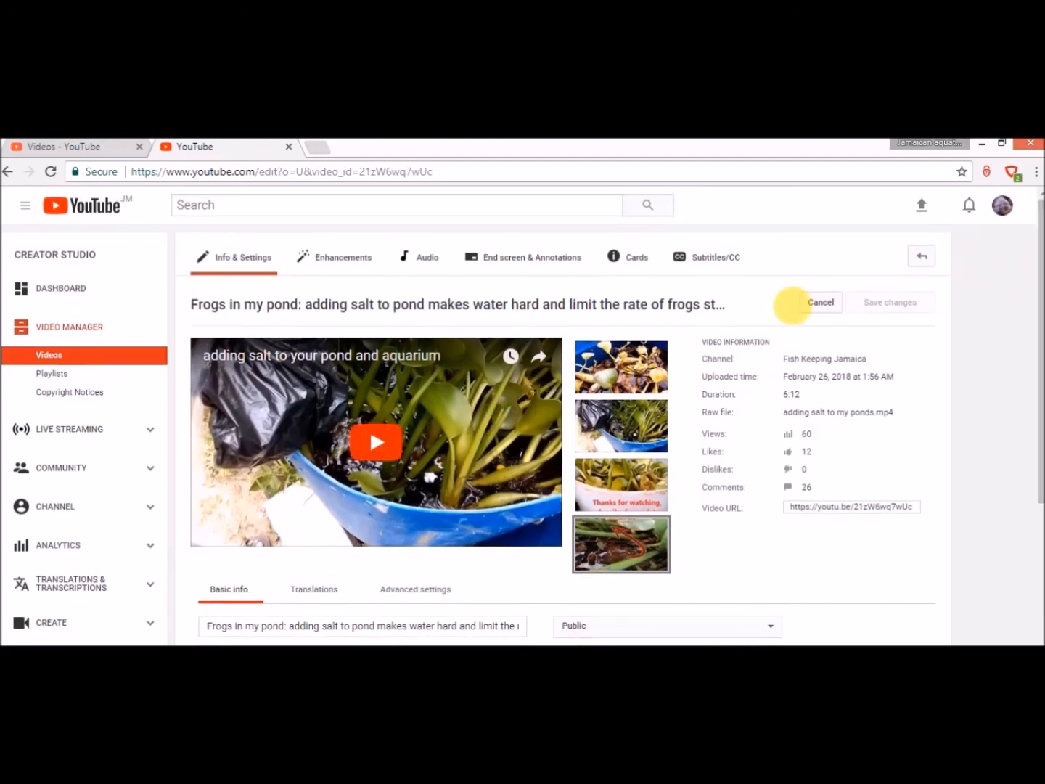
click(929, 257)
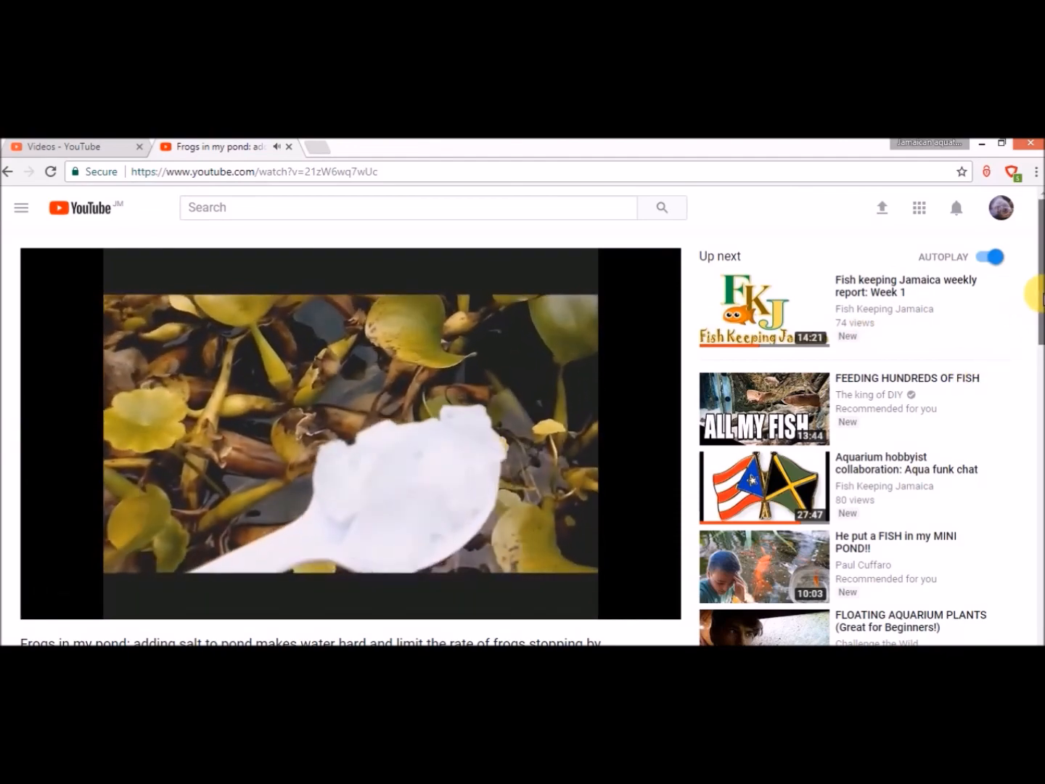
drag(1043, 299, 1042, 291)
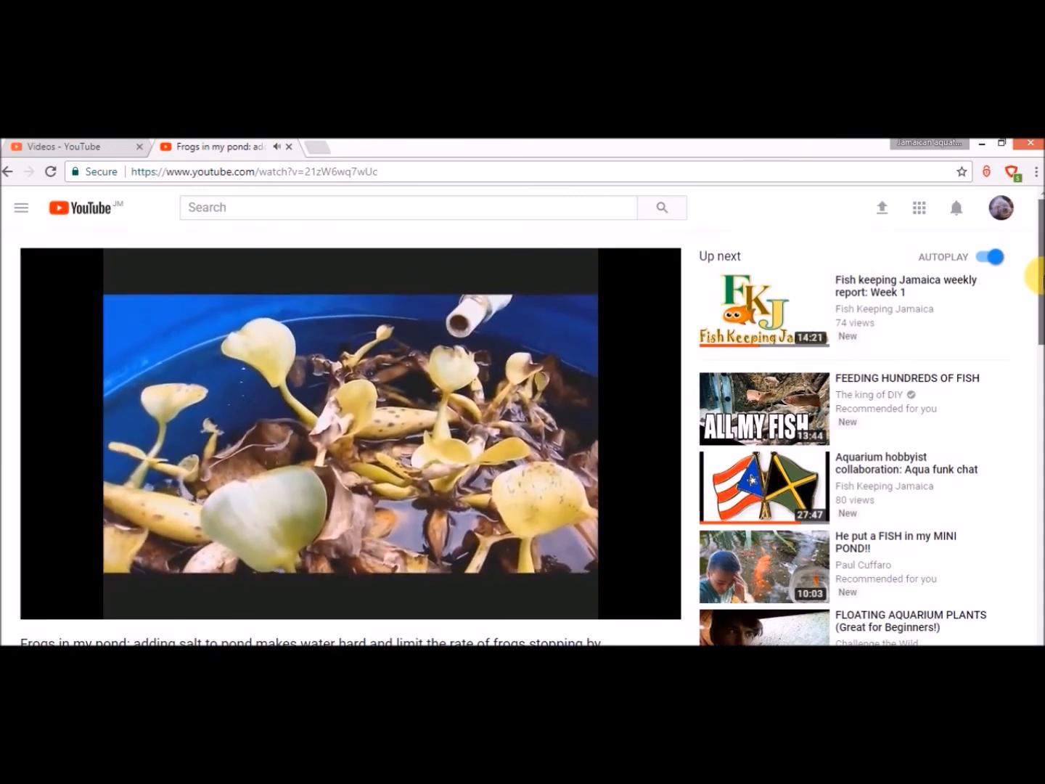
mouse_move(356, 414)
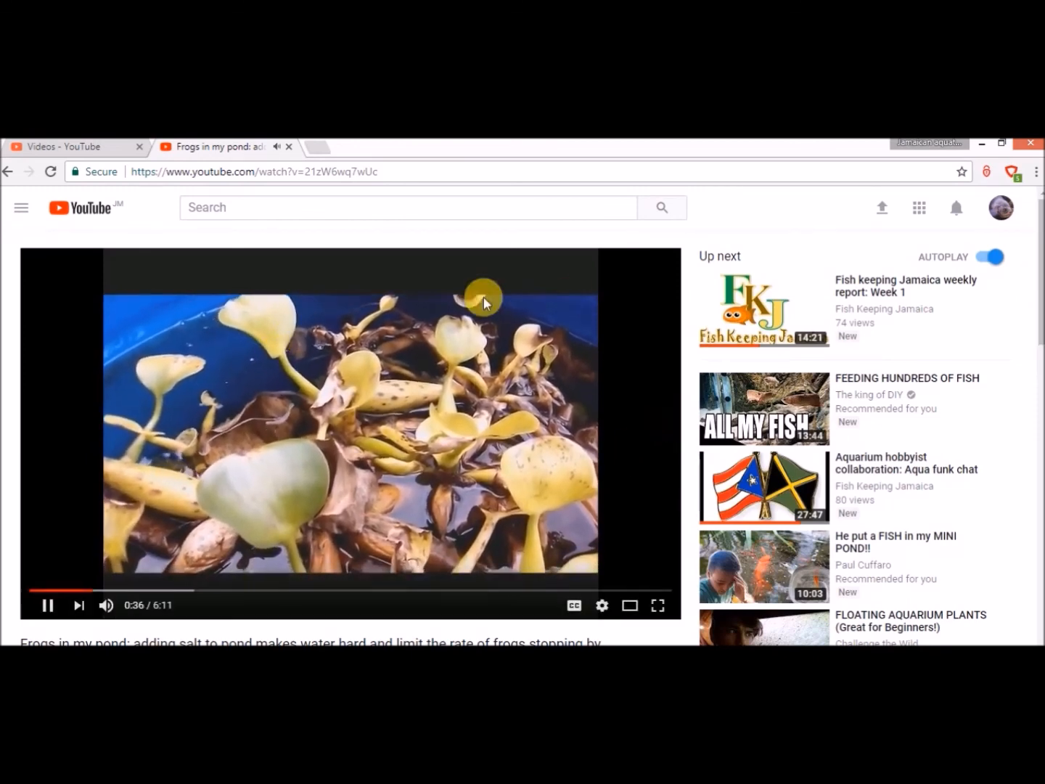
click(985, 149)
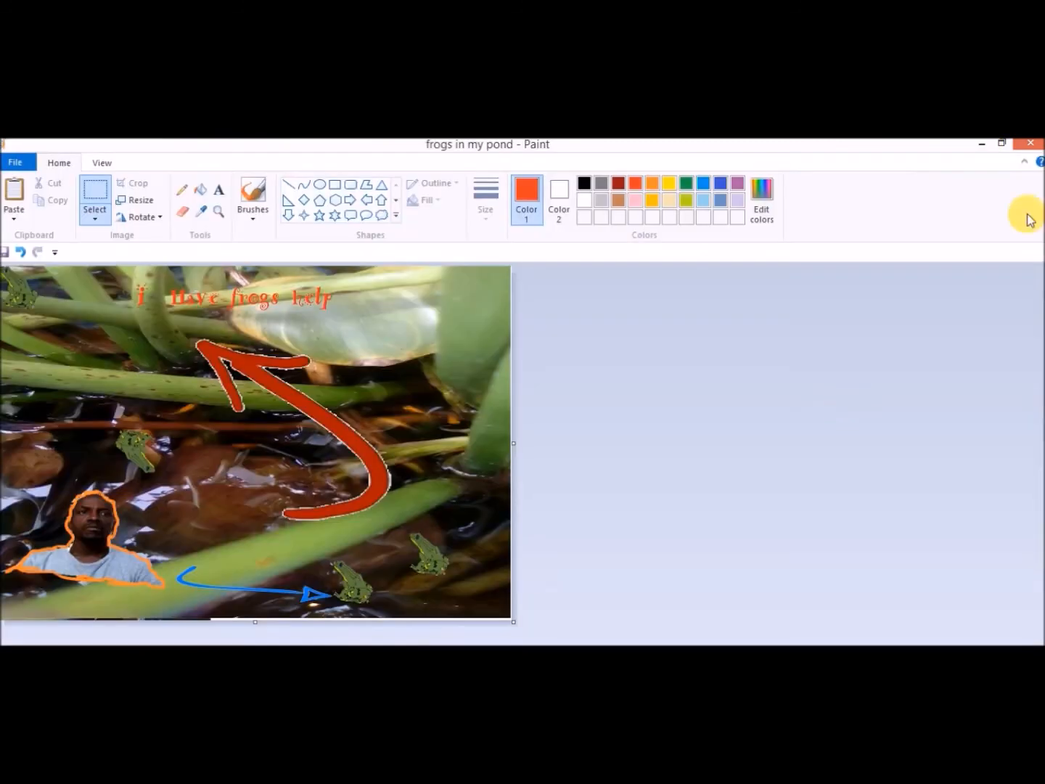